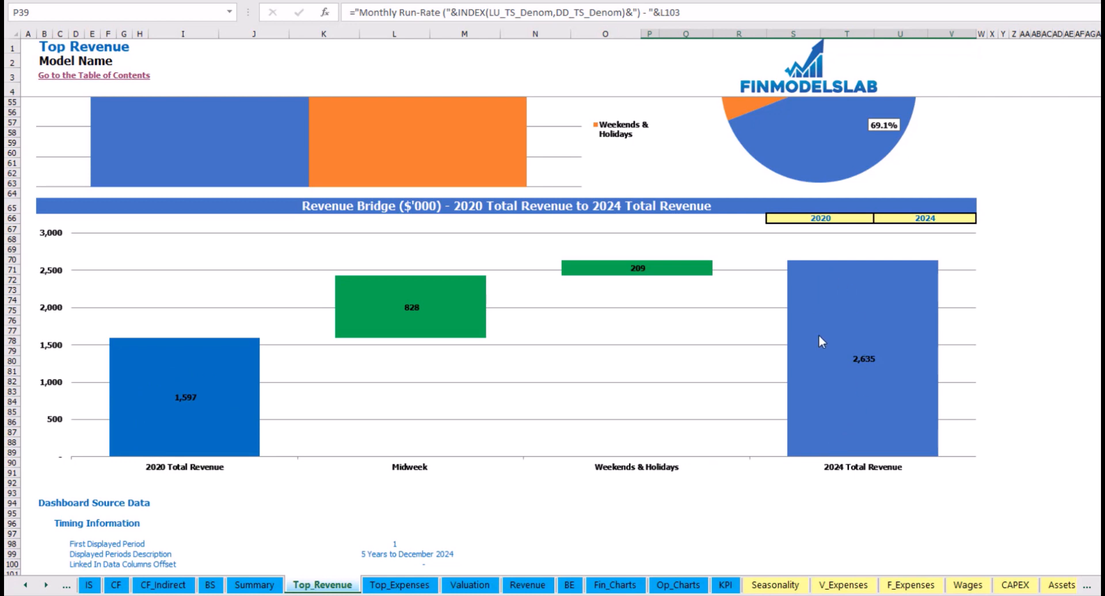
Step: Set the Revenue Bridge chart's first year to 2021 and its last year to 2023
left_click(866, 218)
left_click(879, 219)
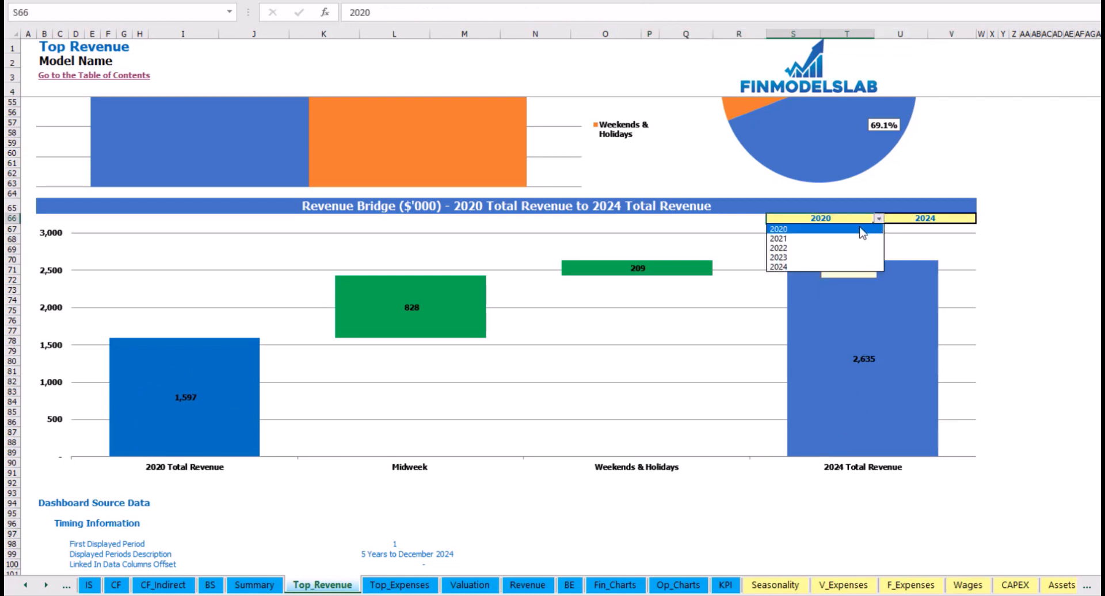
left_click(857, 239)
left_click(966, 217)
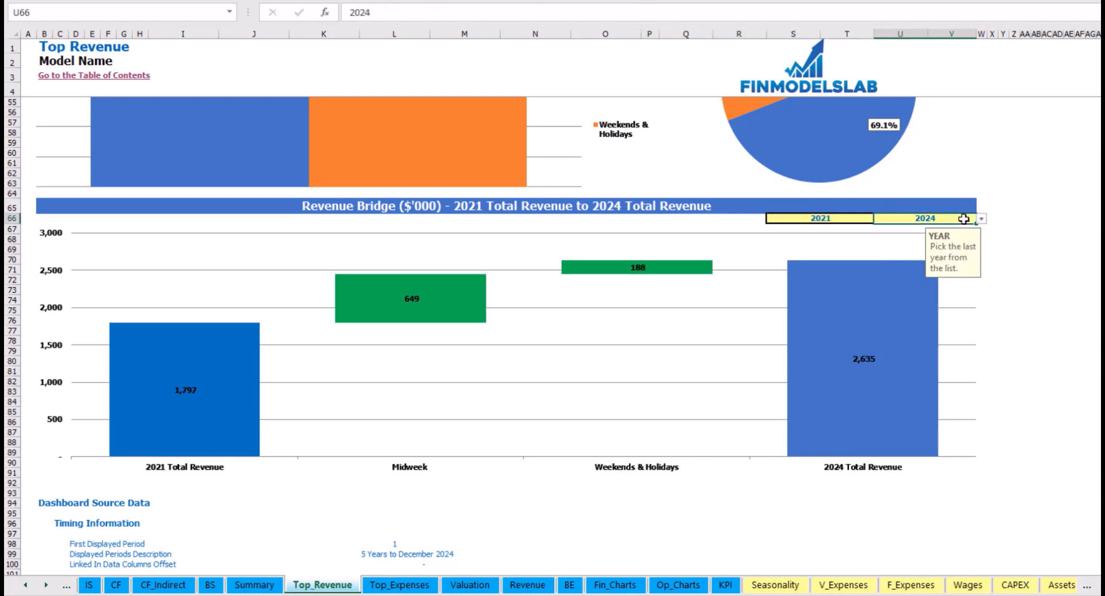
left_click(981, 218)
left_click(971, 216)
left_click(981, 218)
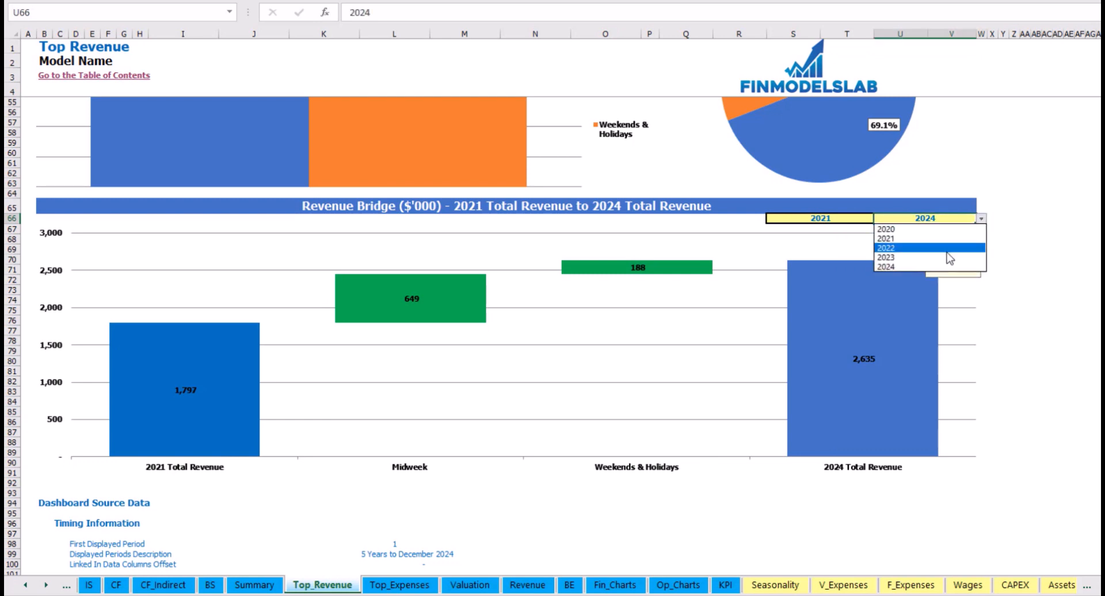
left_click(915, 256)
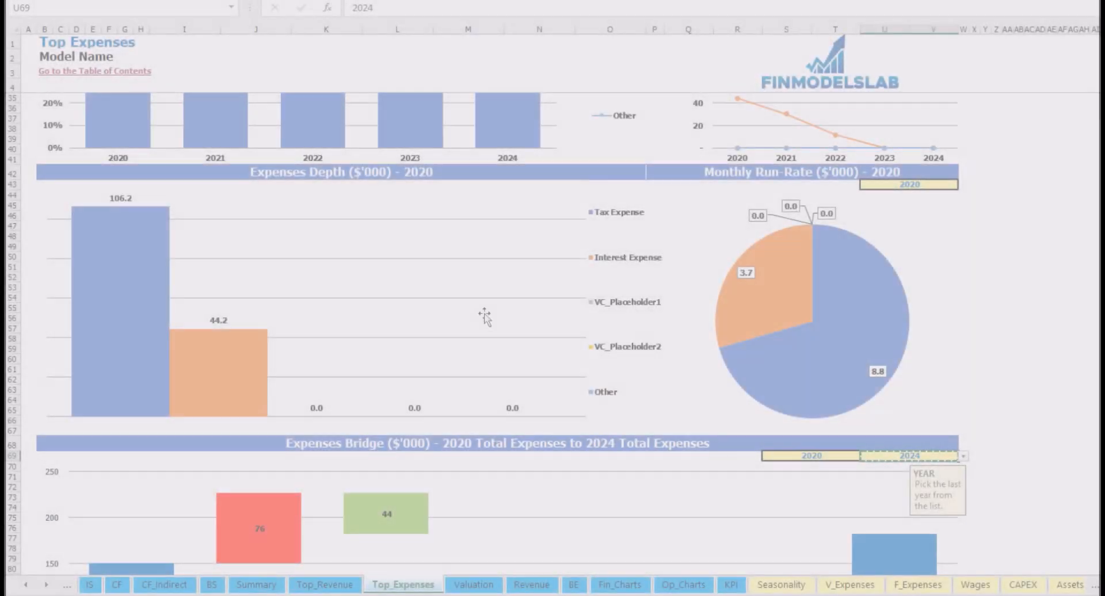
Step: Examine the expense categories from Tax Expense through Other in the Top 5 Expense Categories table on Top Expenses
scroll(486, 310, "up", 10)
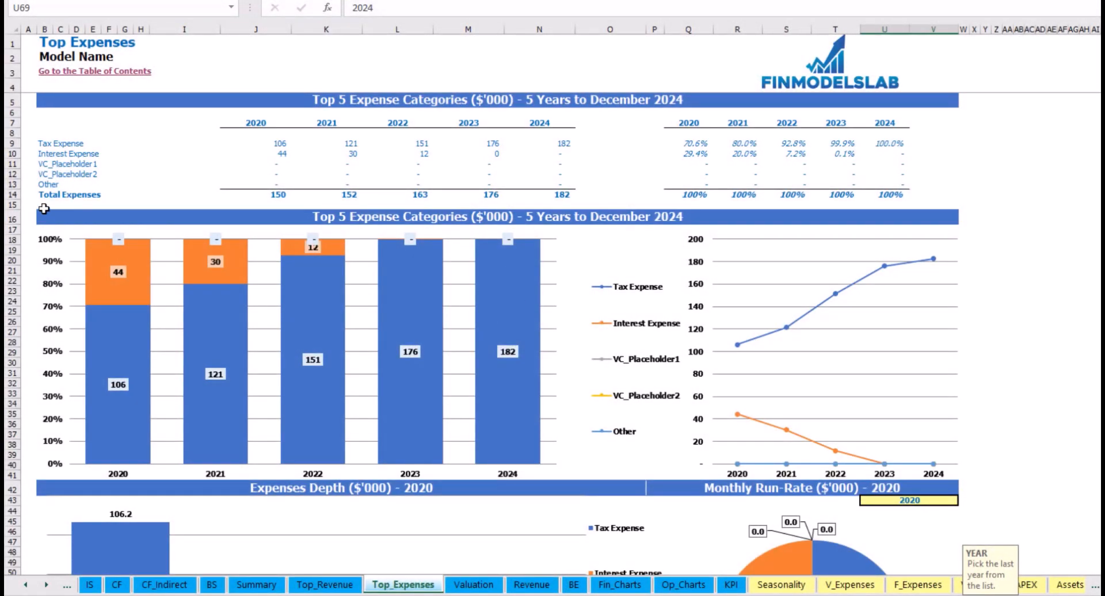
left_click(41, 144)
left_click_drag(38, 159, 97, 175)
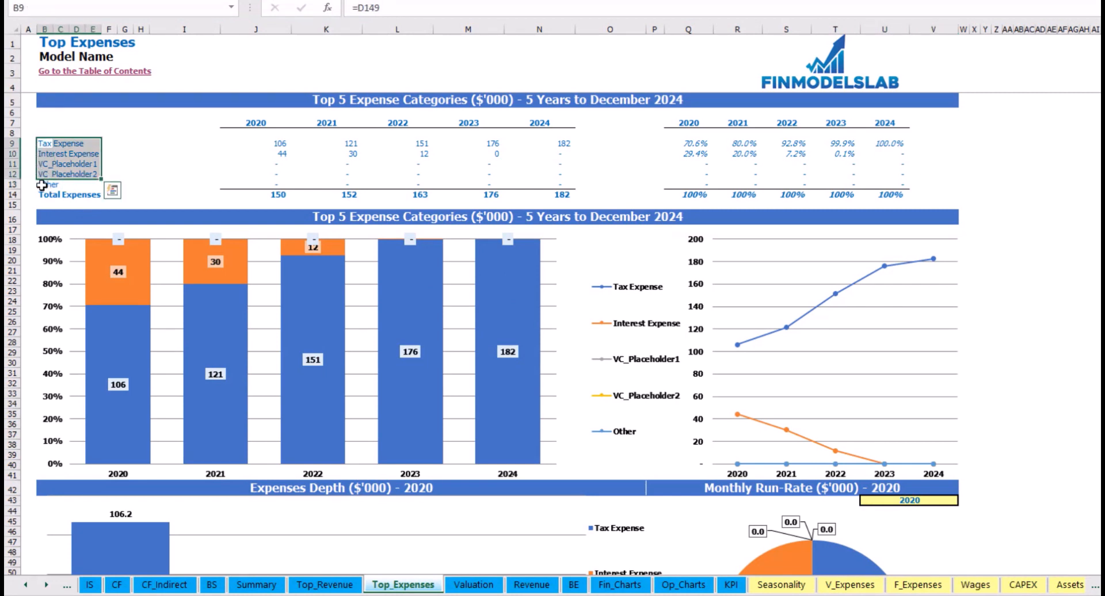
left_click(41, 185)
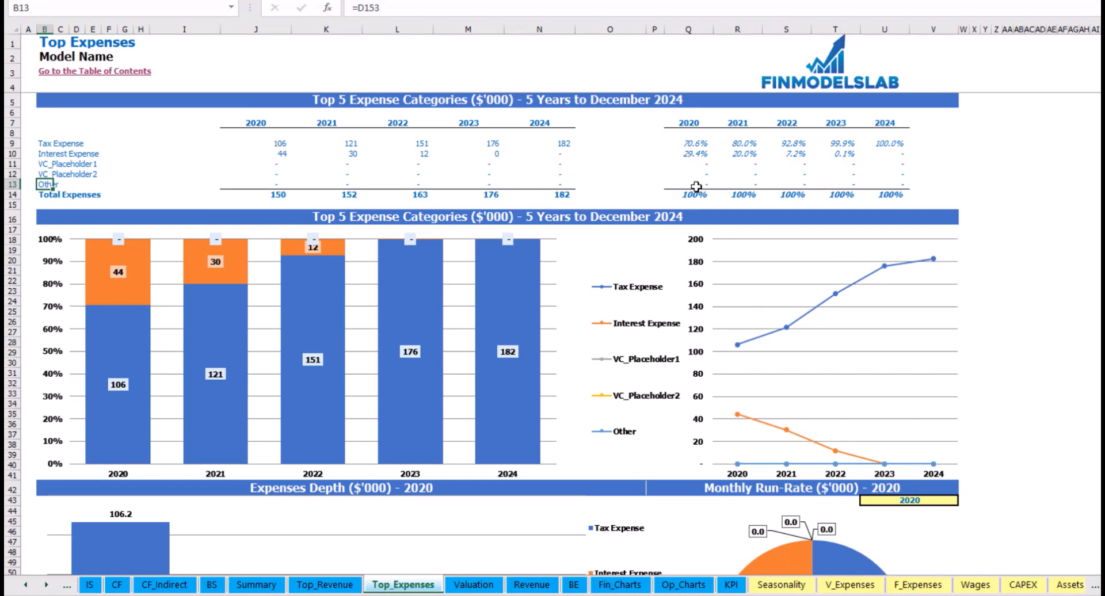
Step: Set the year for the Expenses Depth and Monthly Run-Rate charts to 2022 and view the Expenses Bridge chart
scroll(413, 227, "down", 3)
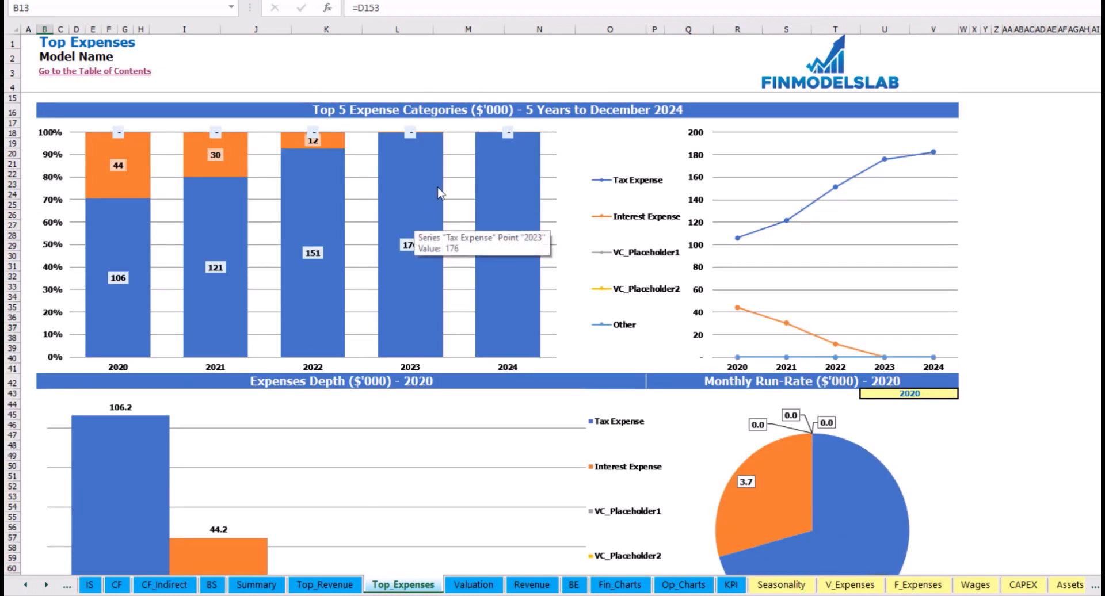
scroll(359, 252, "down", 3)
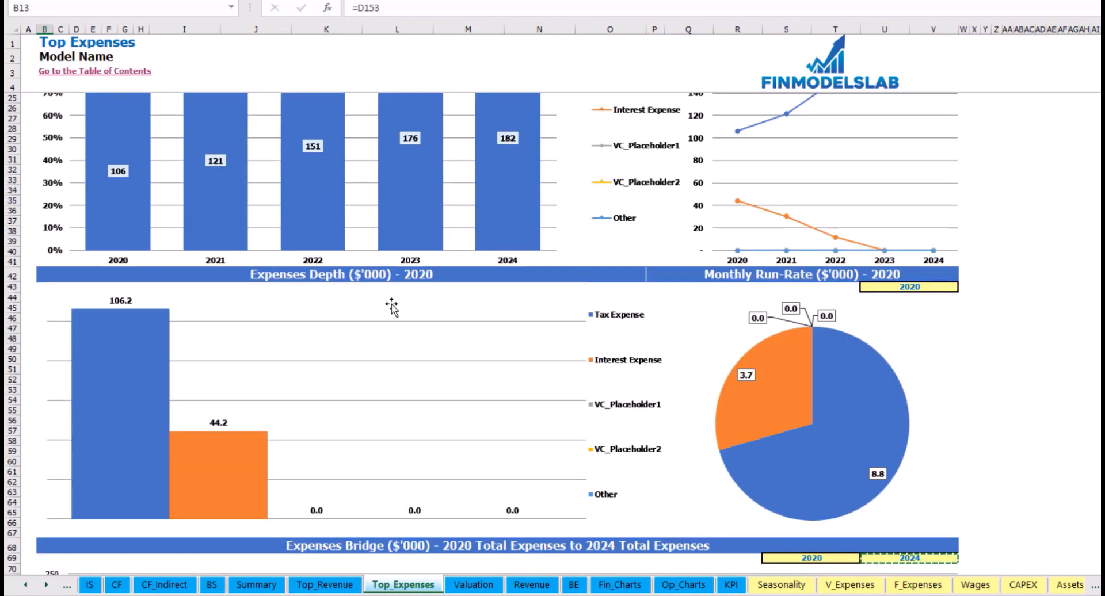
scroll(385, 302, "down", 3)
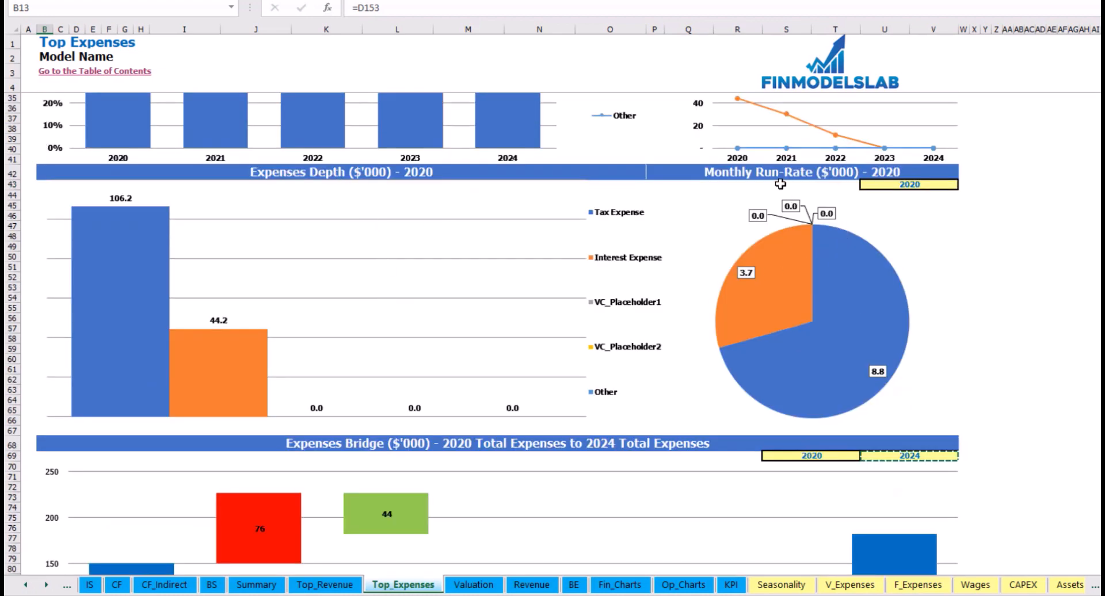
left_click(946, 185)
left_click(963, 185)
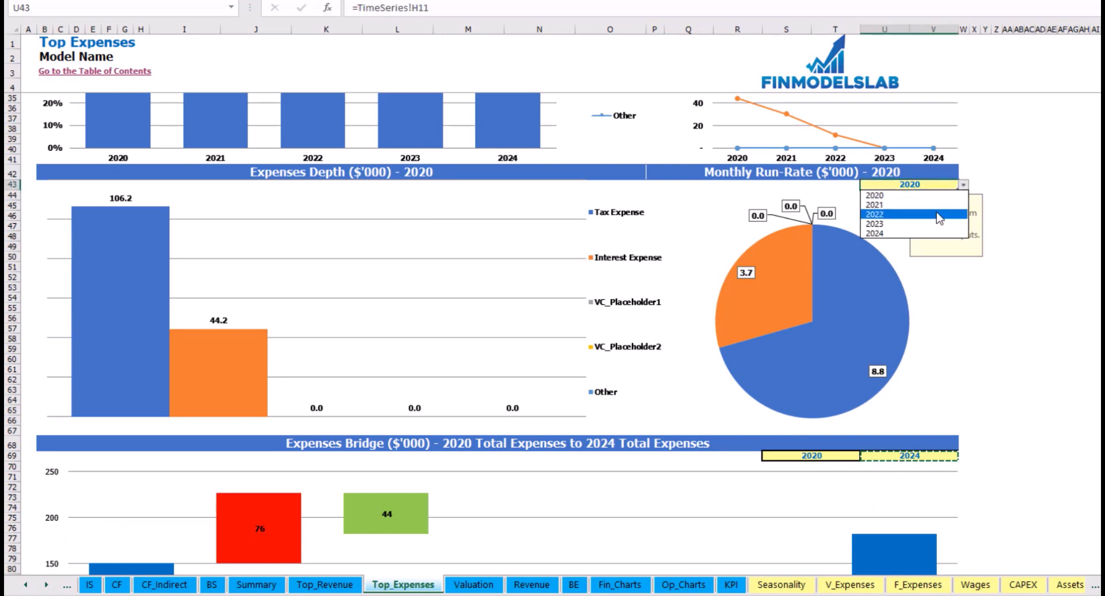
left_click(944, 214)
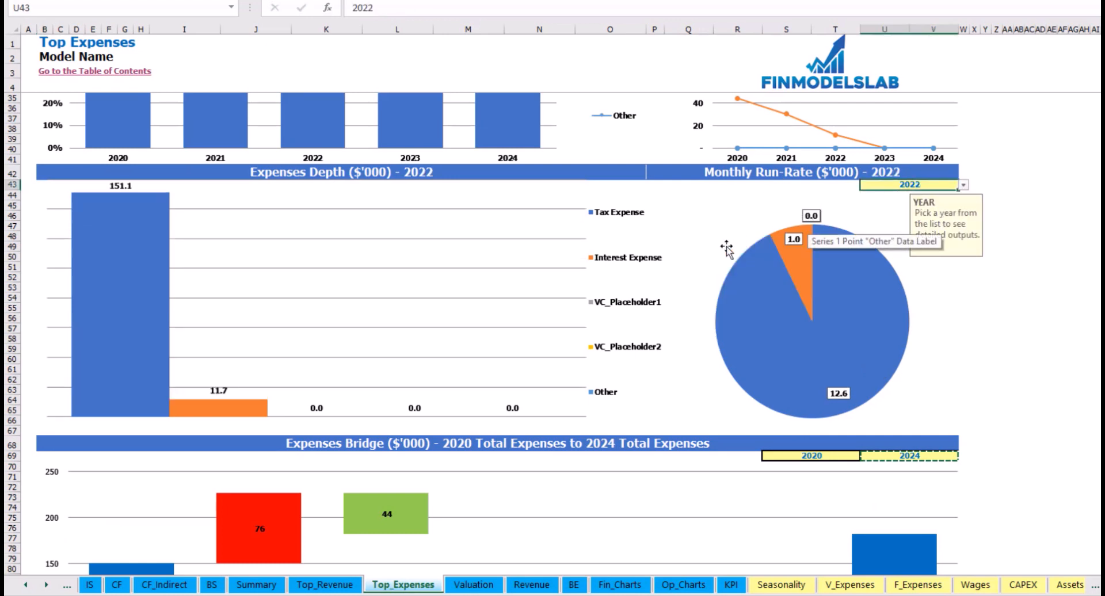
scroll(567, 357, "down", 7)
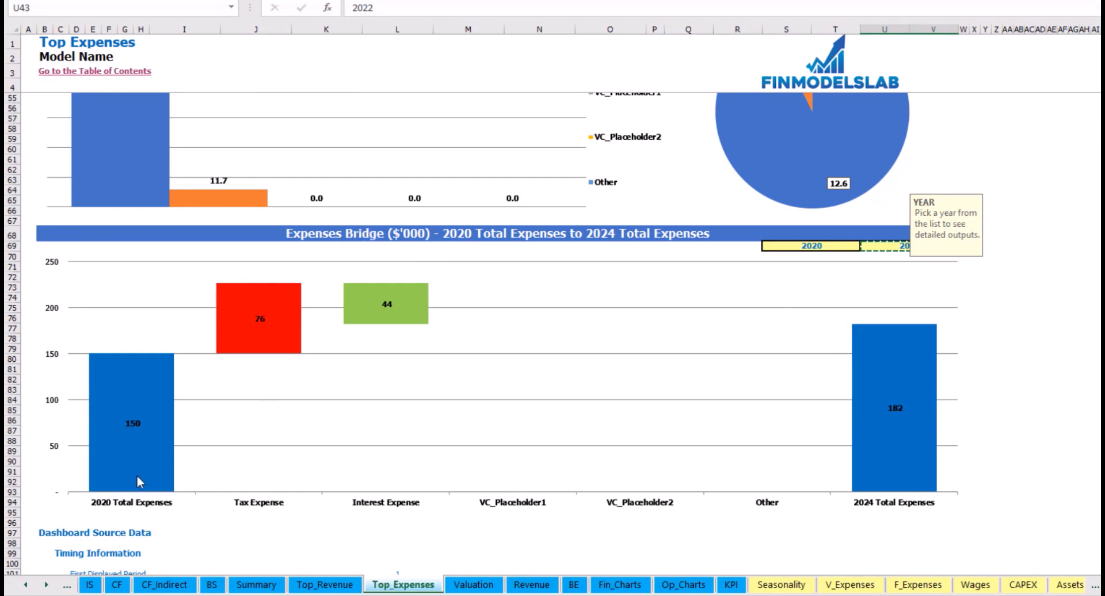
left_click(1017, 309)
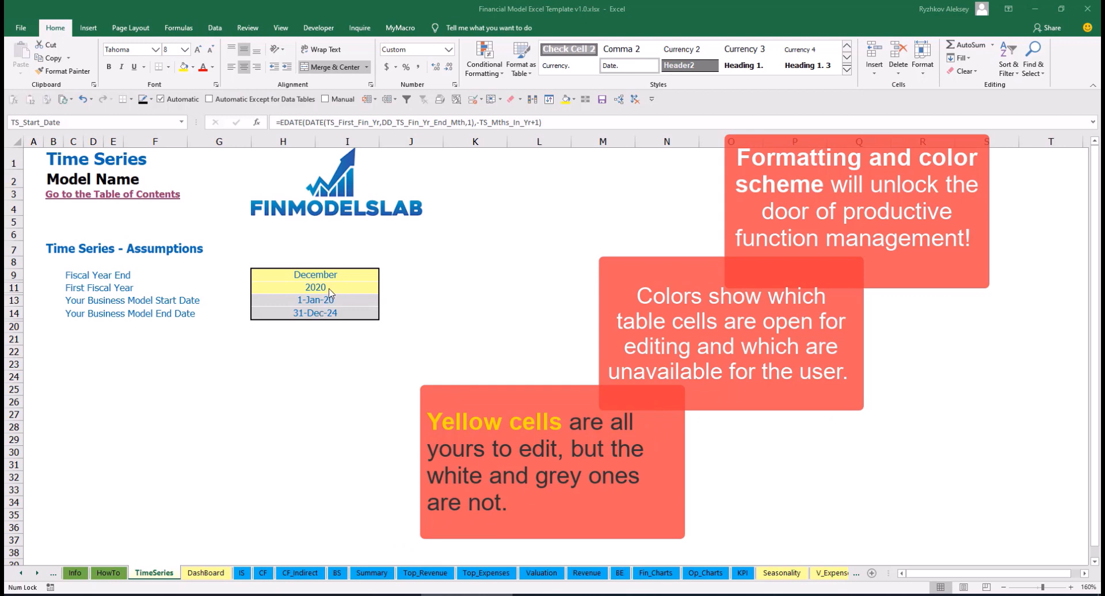
Step: Look through the workbook's sheet tabs as far as Capital and back towards the instruction sheets
left_click(37, 573)
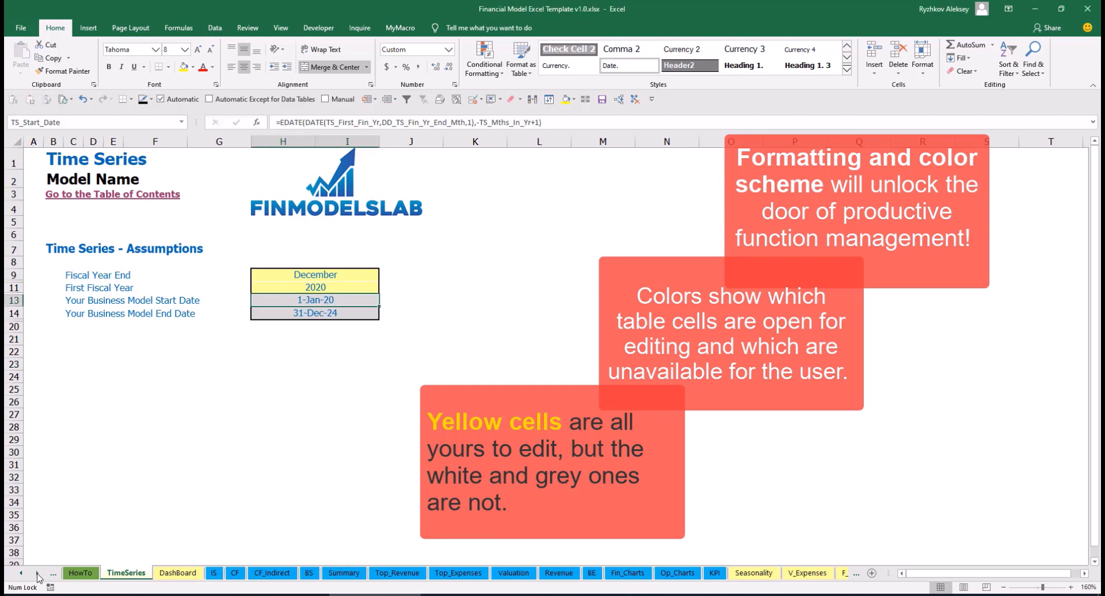
left_click(37, 574)
left_click(38, 574)
left_click(37, 574)
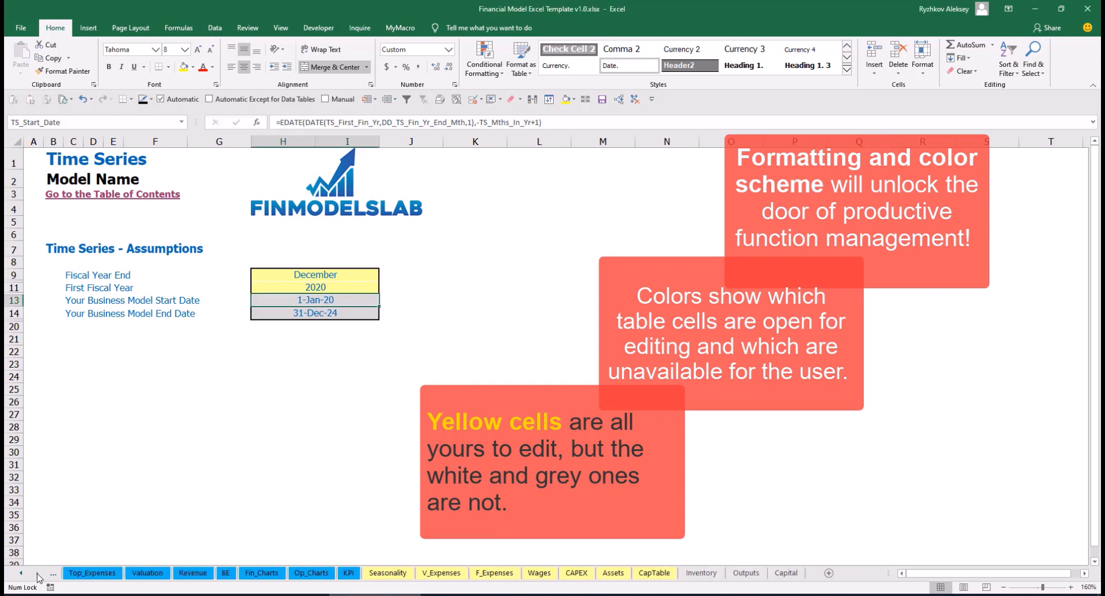
left_click(23, 577)
left_click(23, 577)
left_click(23, 577)
left_click(23, 577)
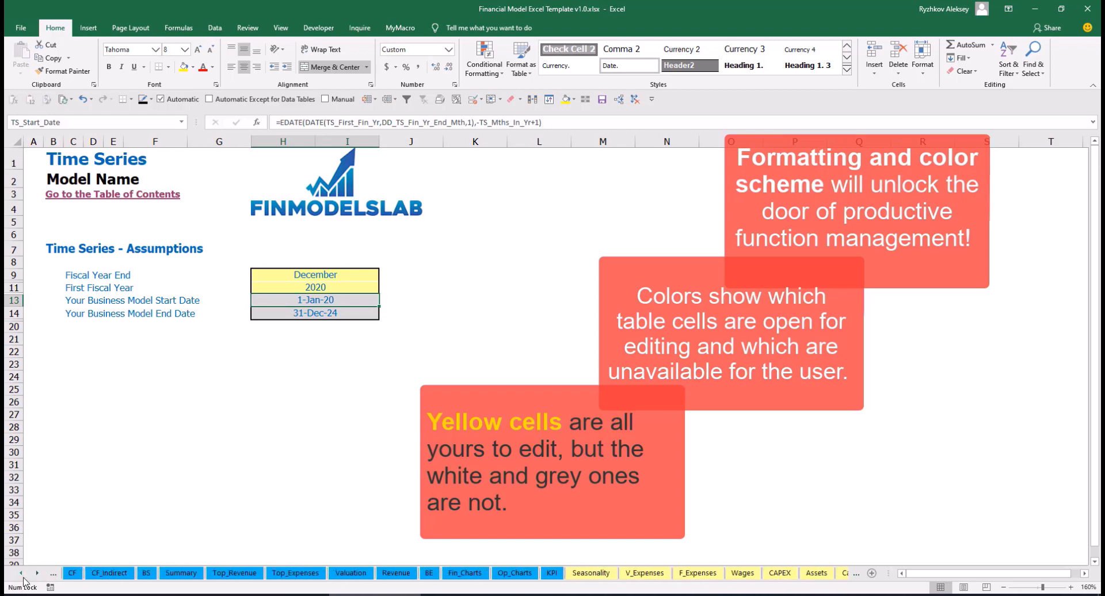
left_click(23, 577)
left_click(23, 577)
left_click(23, 578)
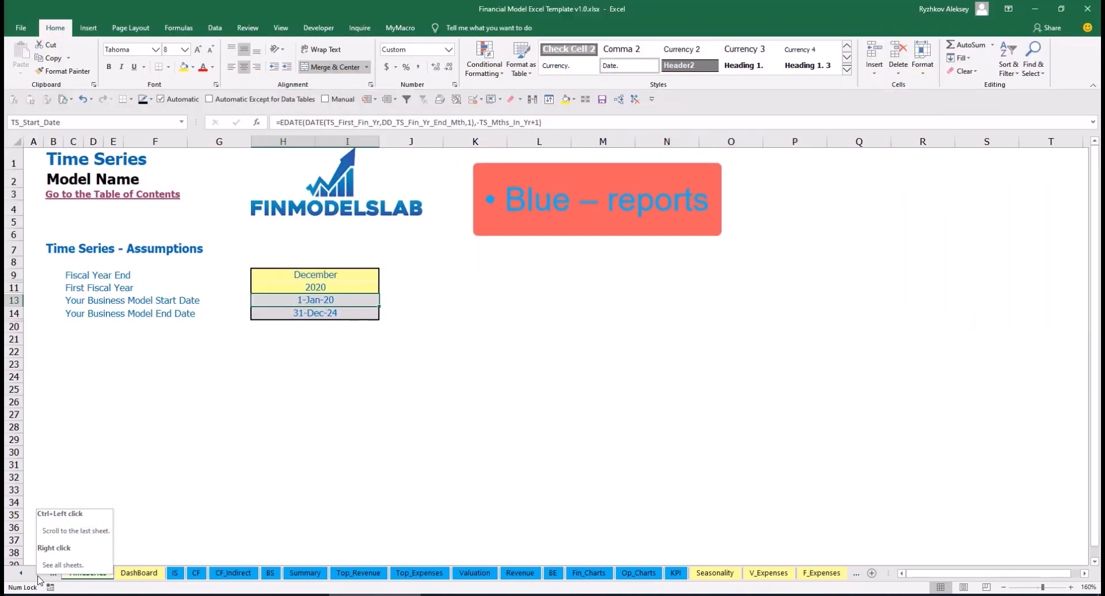
Step: Examine the tab colours of the report, input and calculation sheets up to Capital, and return to the first sheets
left_click(38, 573)
left_click(37, 574)
left_click(37, 574)
left_click(37, 573)
left_click(37, 574)
left_click(36, 573)
left_click(37, 573)
left_click(37, 574)
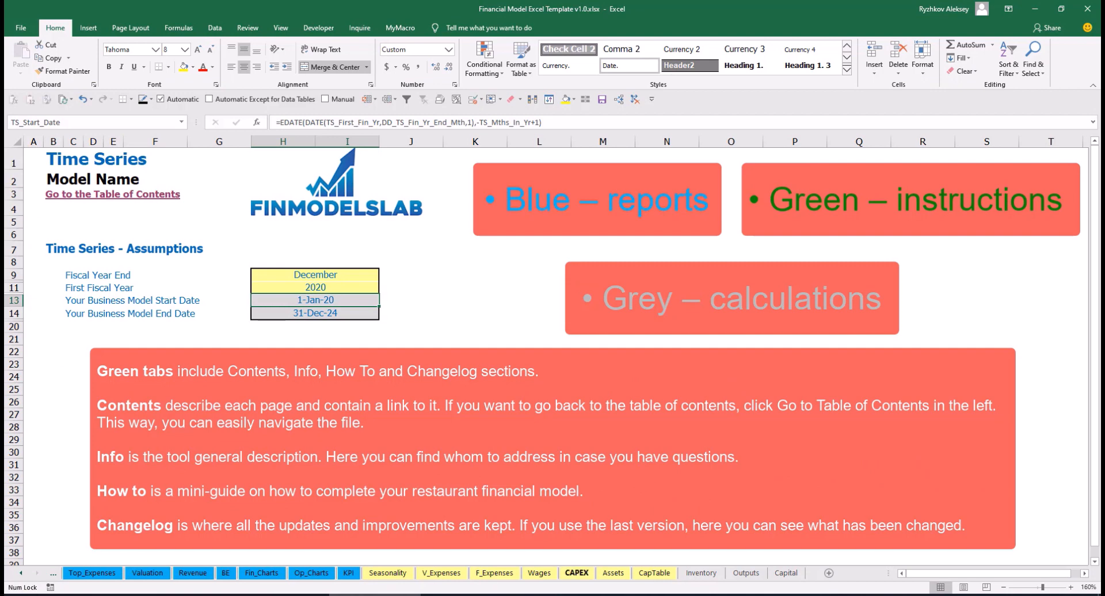
left_click(20, 577)
left_click(21, 577)
left_click(21, 577)
left_click(21, 577)
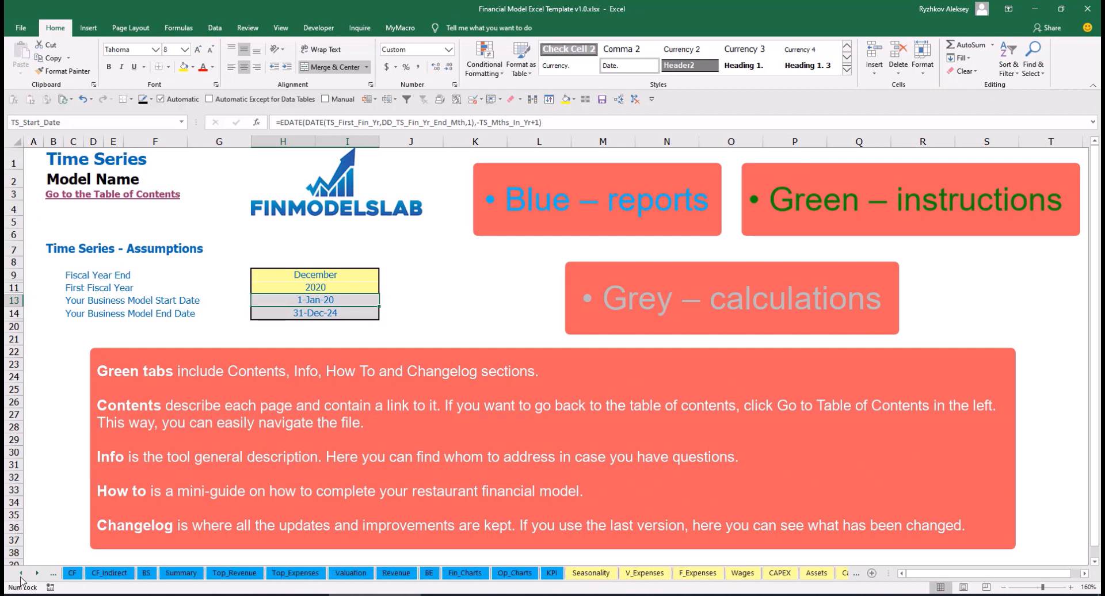
left_click(21, 578)
left_click(22, 577)
left_click(22, 577)
left_click(22, 577)
left_click(22, 578)
left_click(21, 577)
left_click(21, 577)
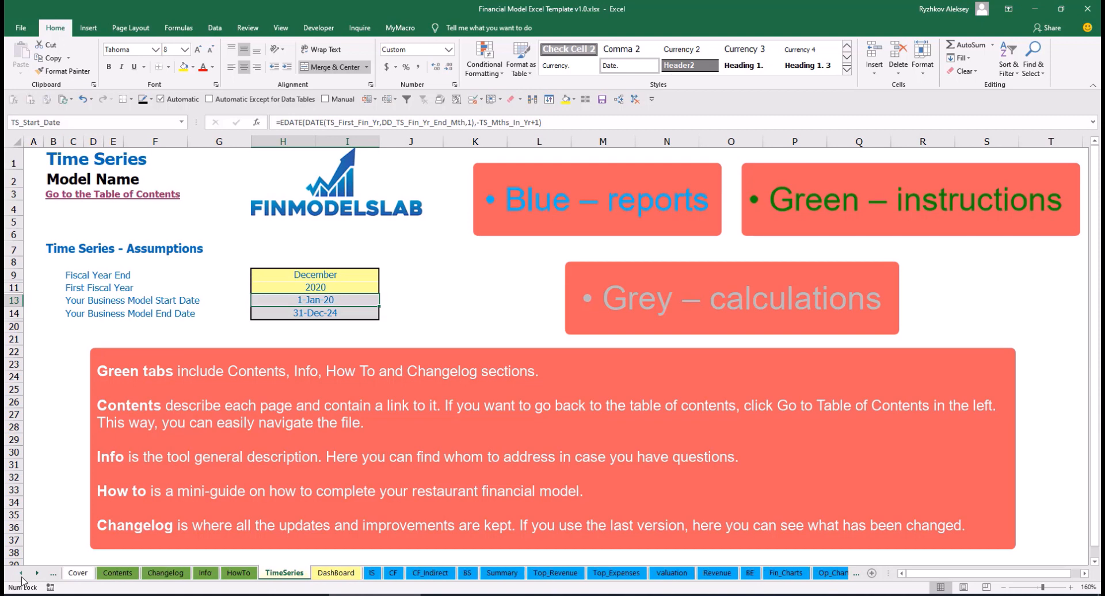
left_click(22, 577)
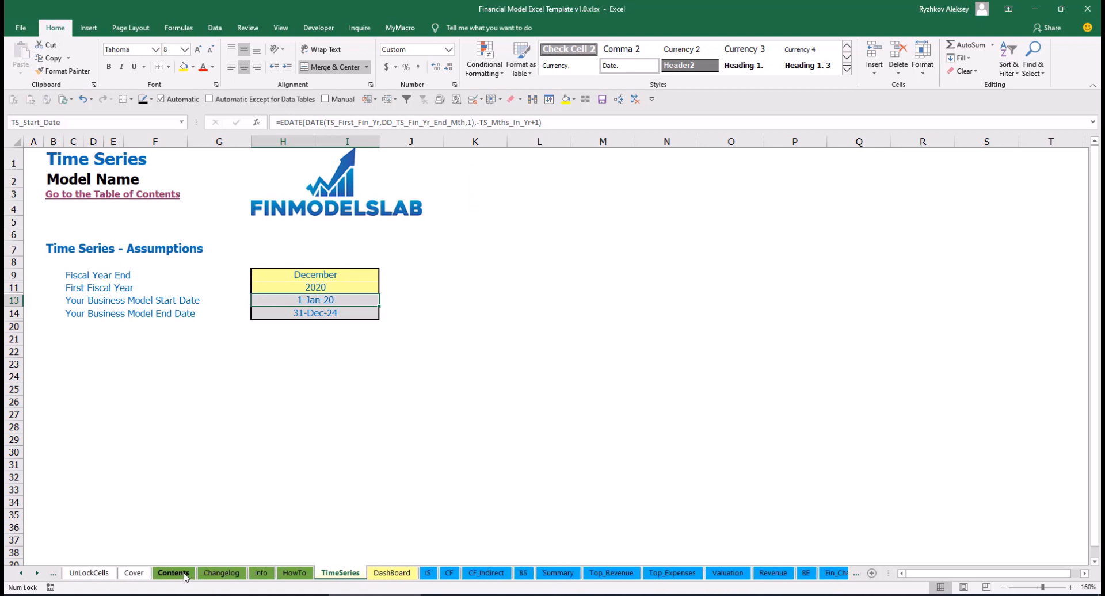
Step: From the Contents sheet, open the Financial Statements Summary and return to the table of contents
left_click(174, 573)
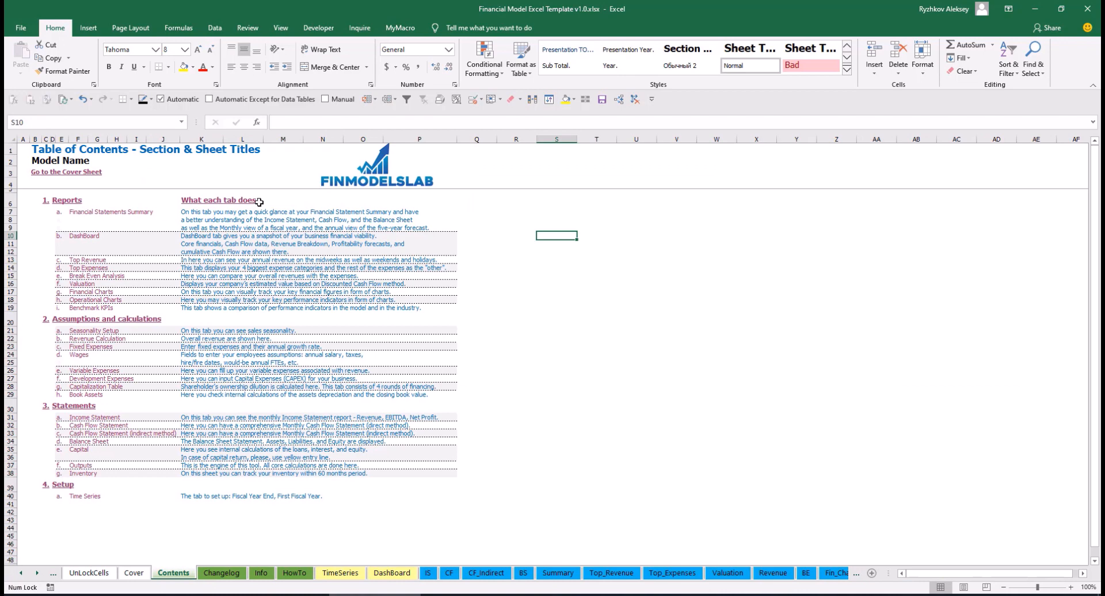
left_click(104, 217)
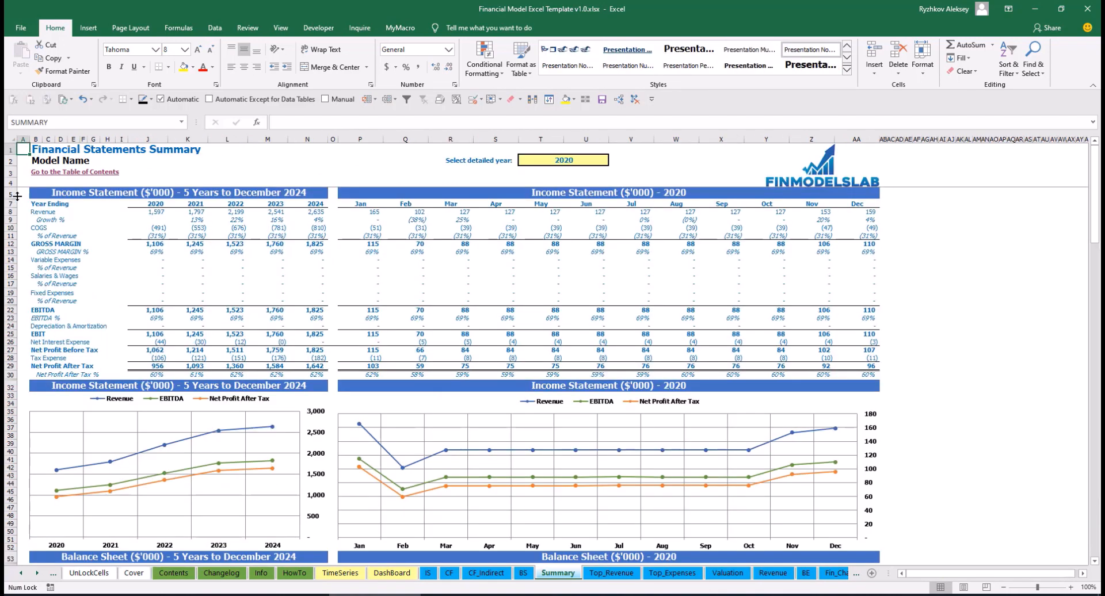
left_click(39, 174)
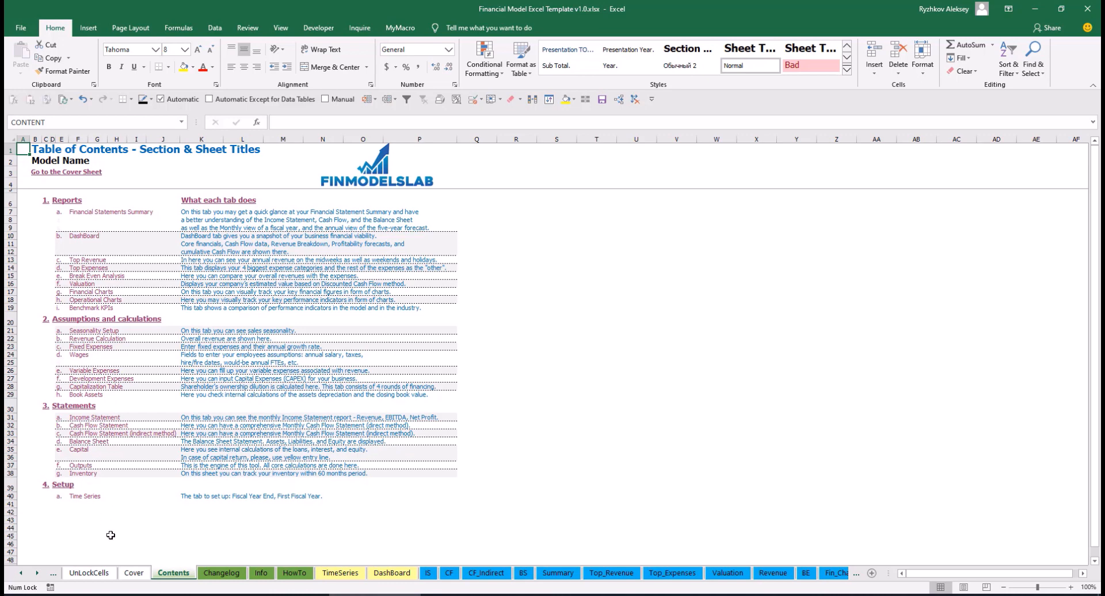
Step: Read through the HowTo guide's instructions for each sheet and follow its Book Assets link
left_click(286, 572)
scroll(103, 299, "up", 20)
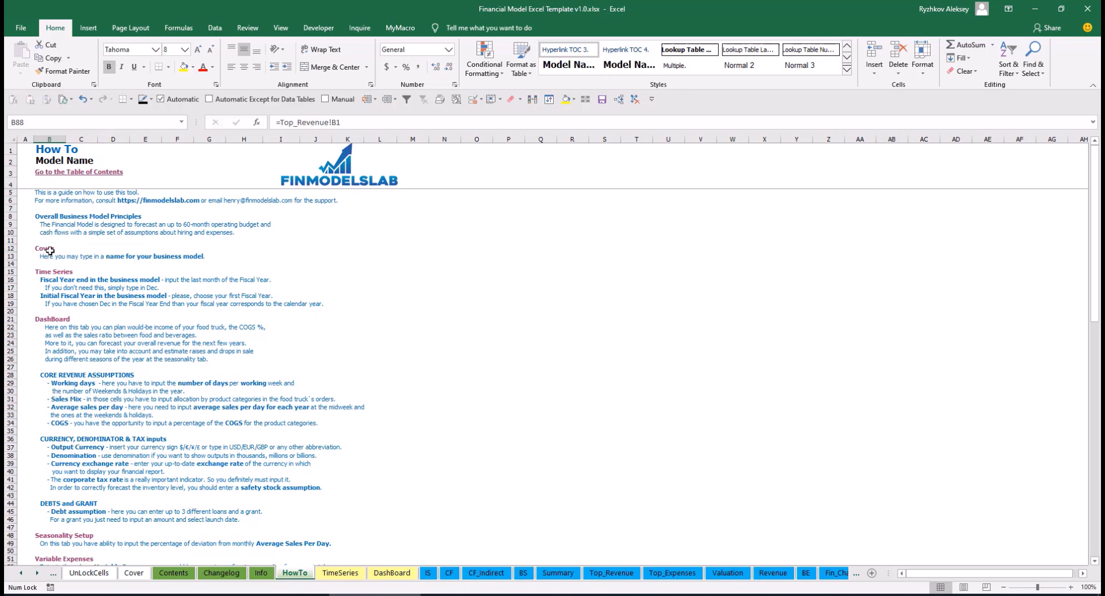
scroll(62, 383, "down", 3)
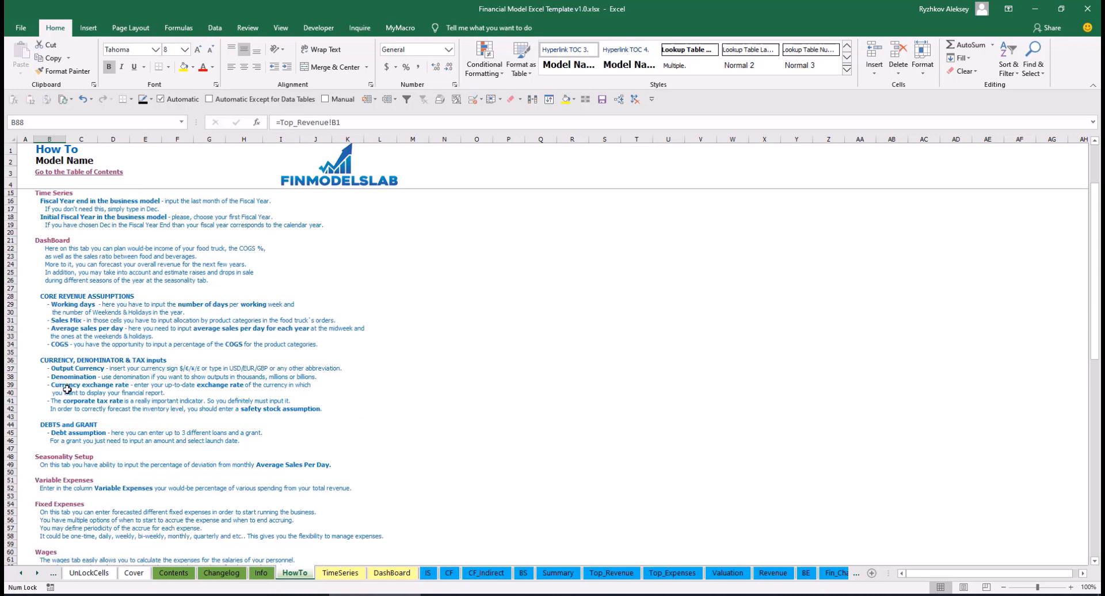
scroll(68, 421, "down", 3)
scroll(59, 452, "down", 6)
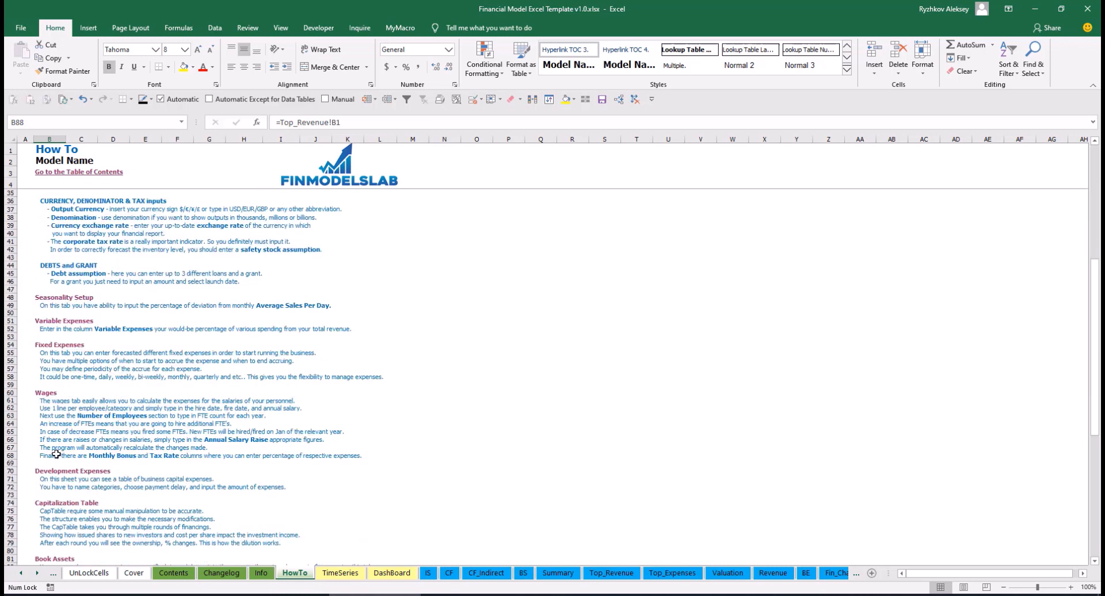
scroll(70, 412, "up", 13)
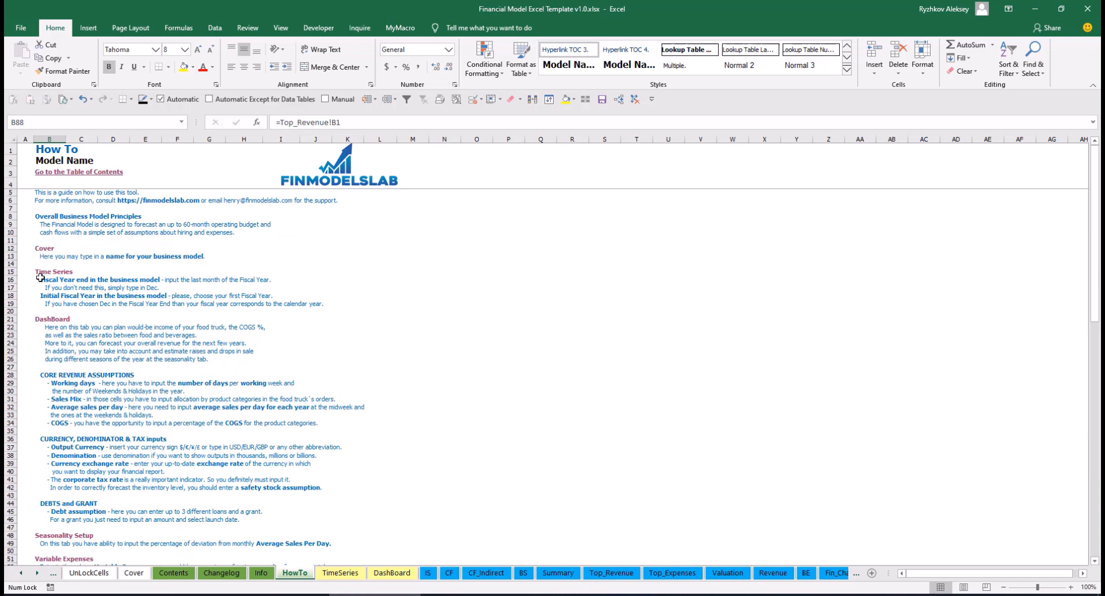
scroll(57, 356, "down", 9)
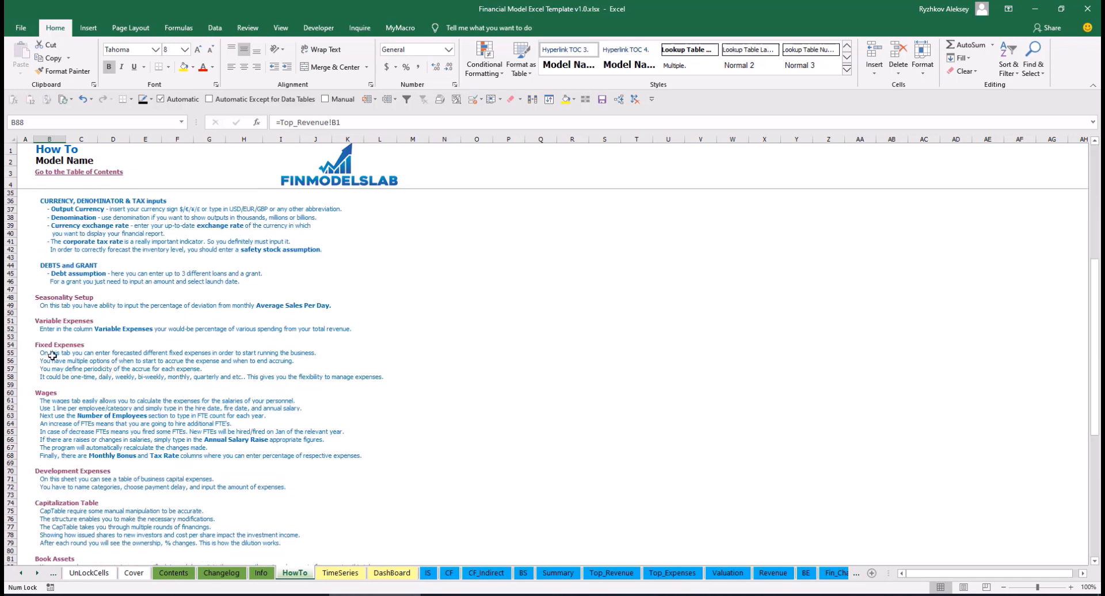
scroll(56, 324, "down", 3)
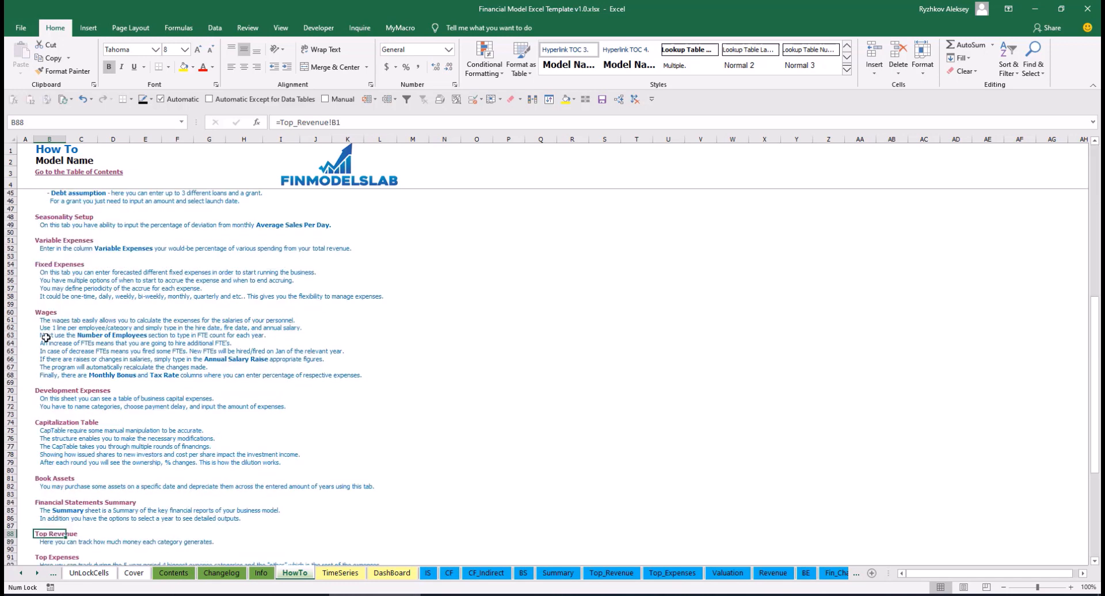
left_click(45, 481)
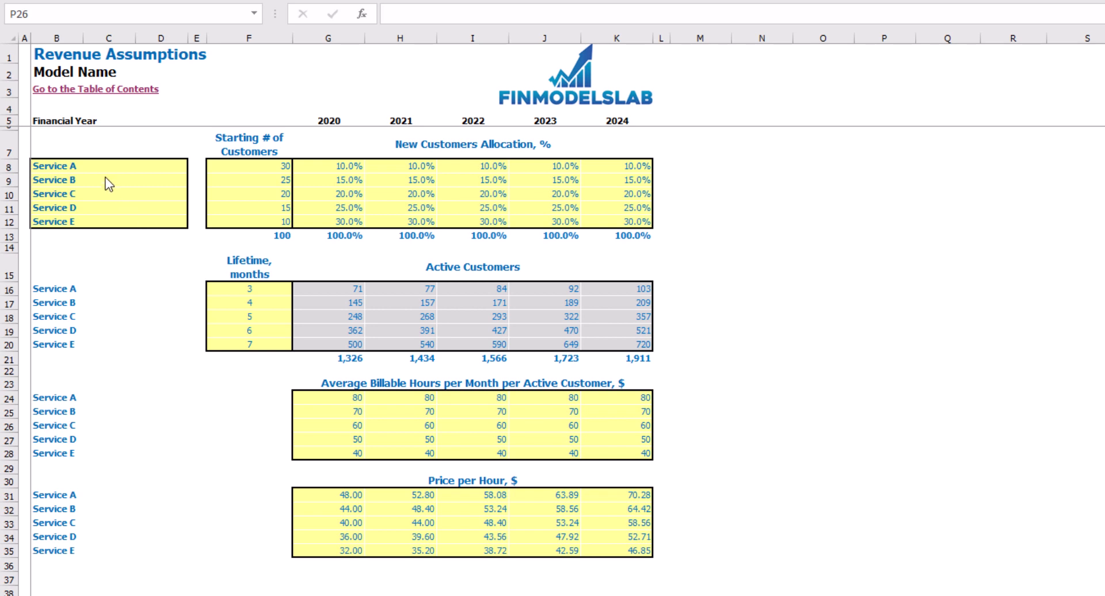
Step: Rename the first service in the Revenue Assumptions services list, Service A, as Offering 1
left_click_drag(104, 168, 109, 218)
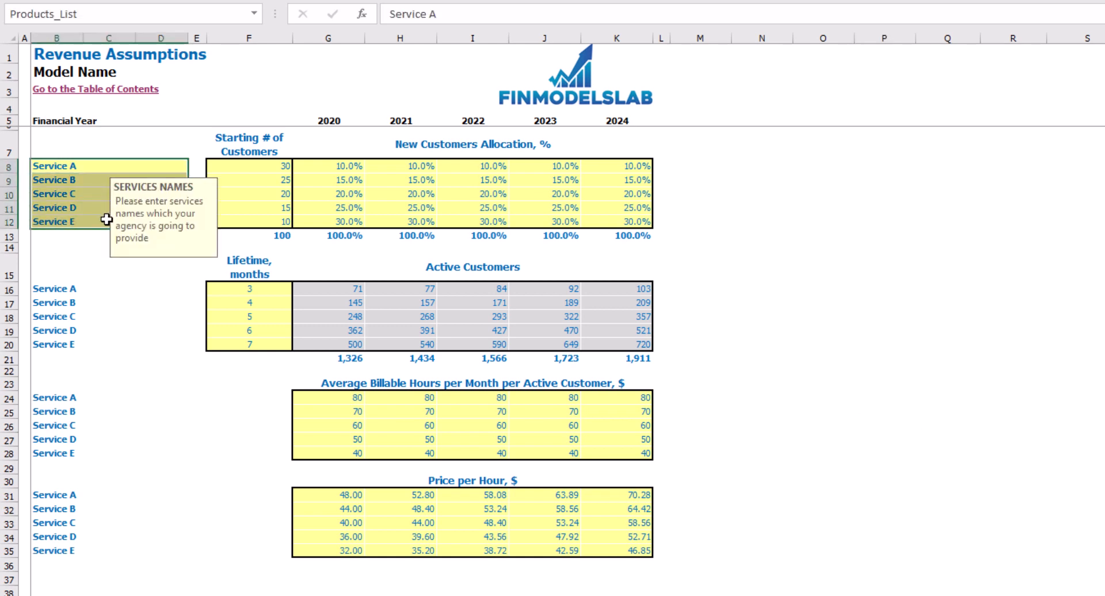
left_click(64, 168)
type("Off")
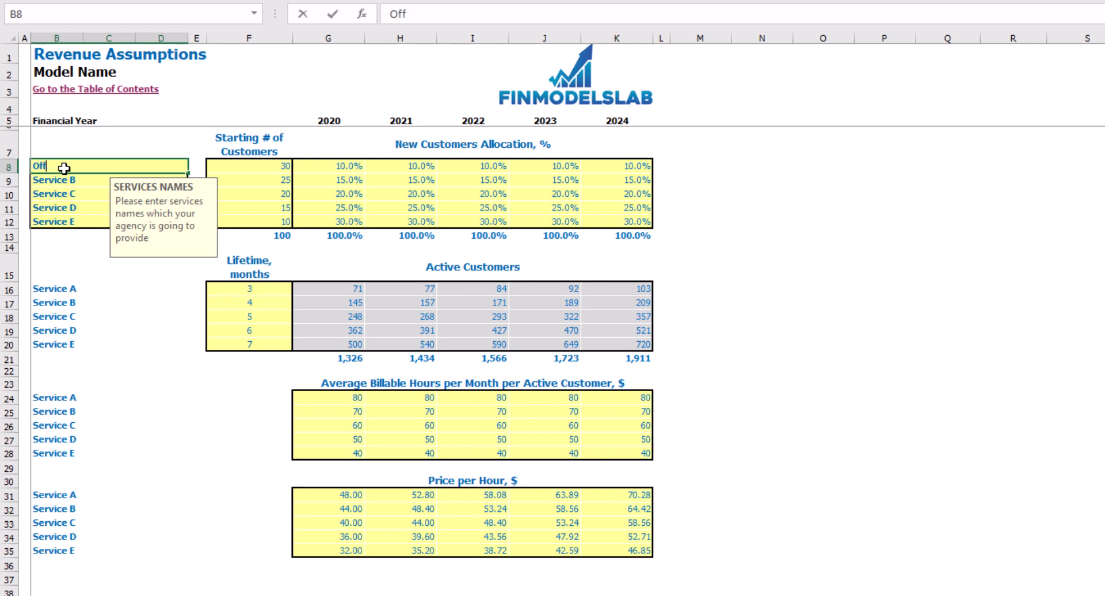
type("ering 1")
key("Return")
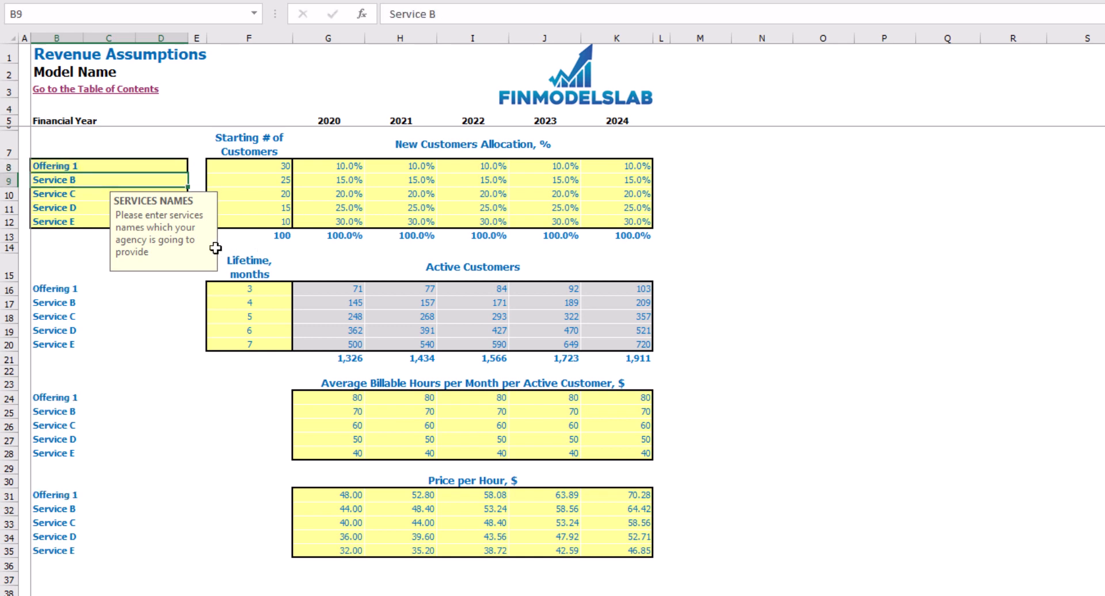
Step: Clear the names, starting customer counts and new customers allocation percentages of Service D and Service E
left_click(75, 233)
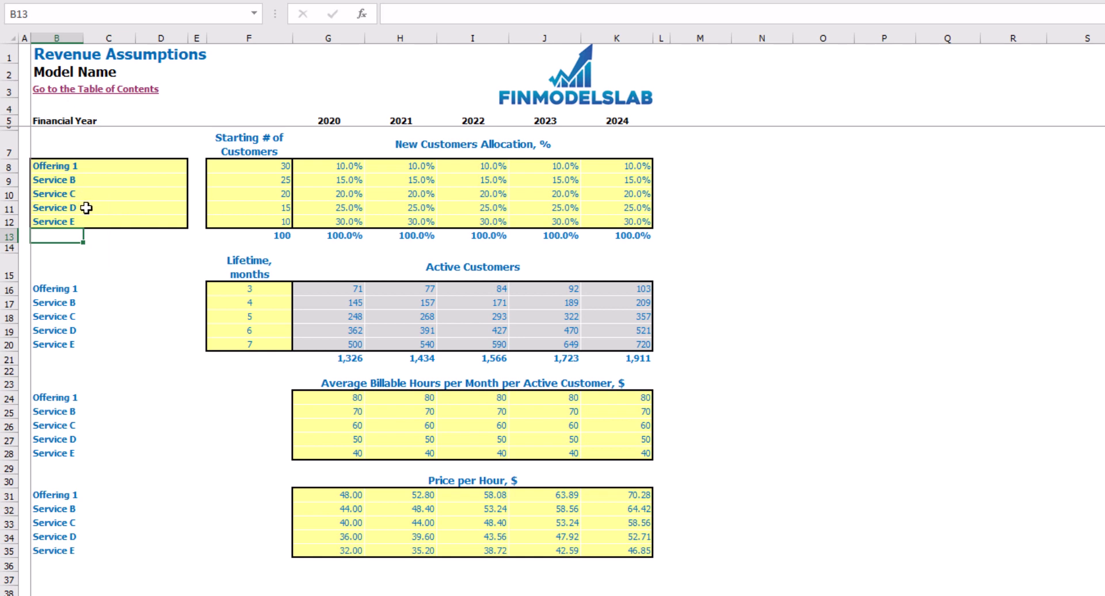
left_click_drag(86, 207, 633, 219)
key("Delete")
left_click(823, 179)
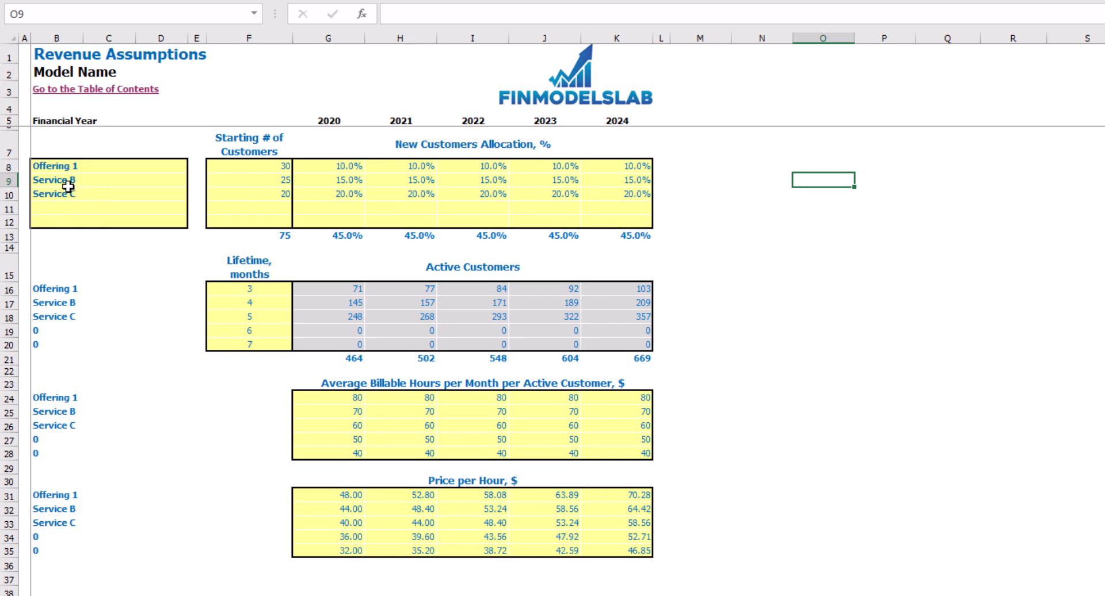
Step: Undo the clearing of the last two services and the renaming of the first service
key("ctrl+z")
key("ctrl+z")
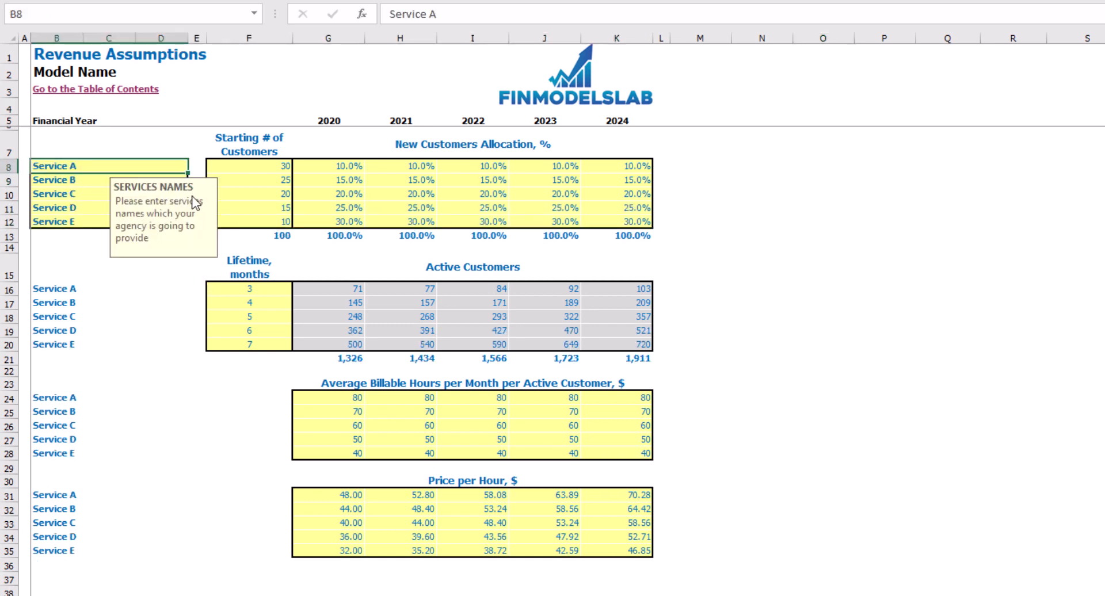
left_click(769, 238)
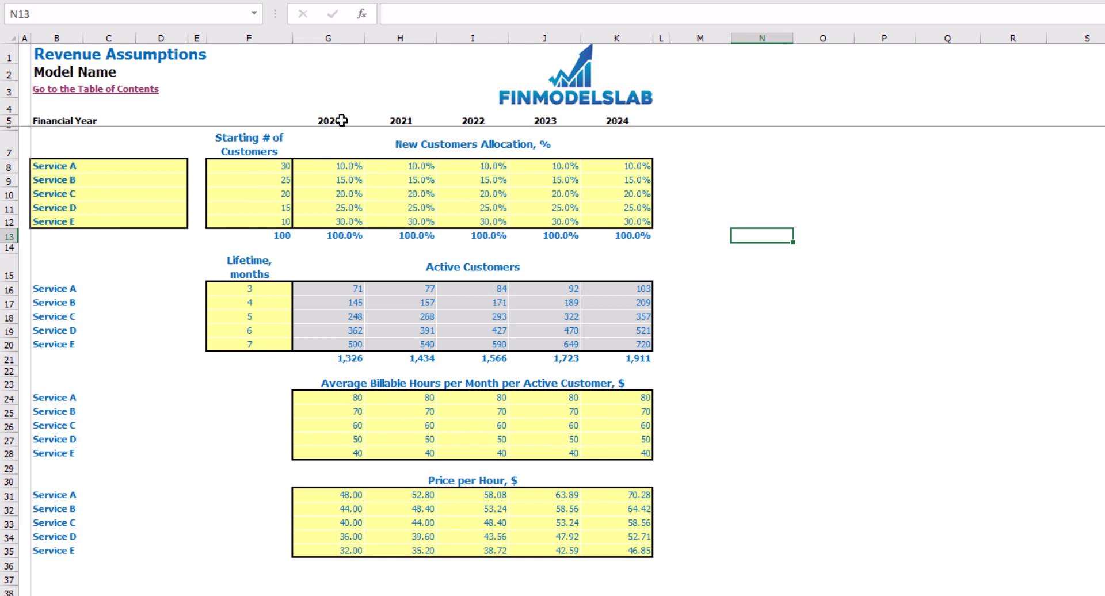
Step: Set the starting number of customers to 50 for Service A and 60 for Service B
left_click(257, 171)
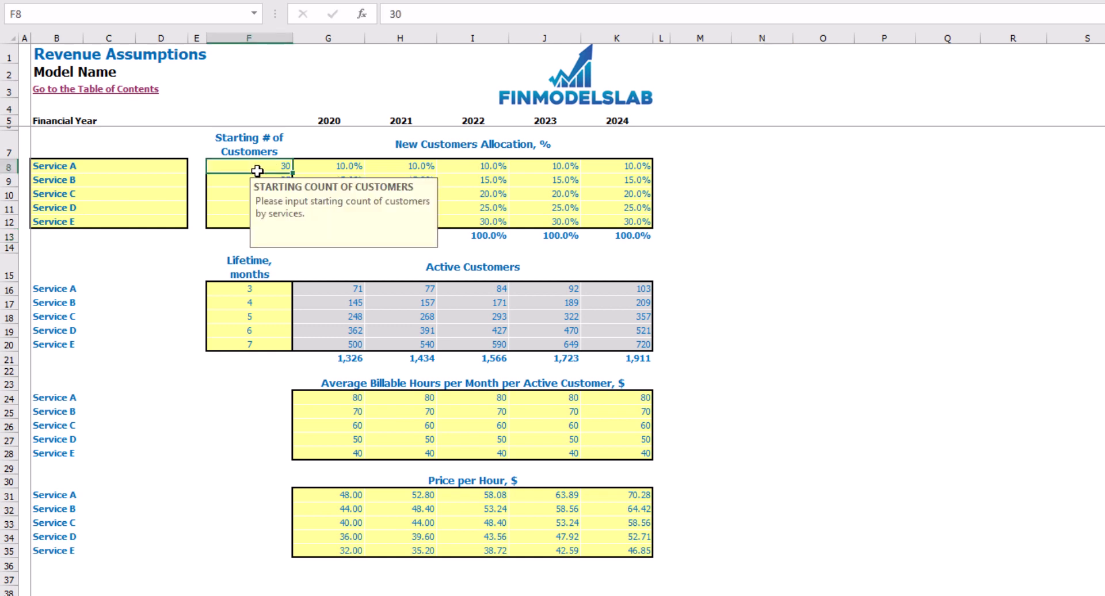
type("50")
key("Return")
type("60")
key("Return")
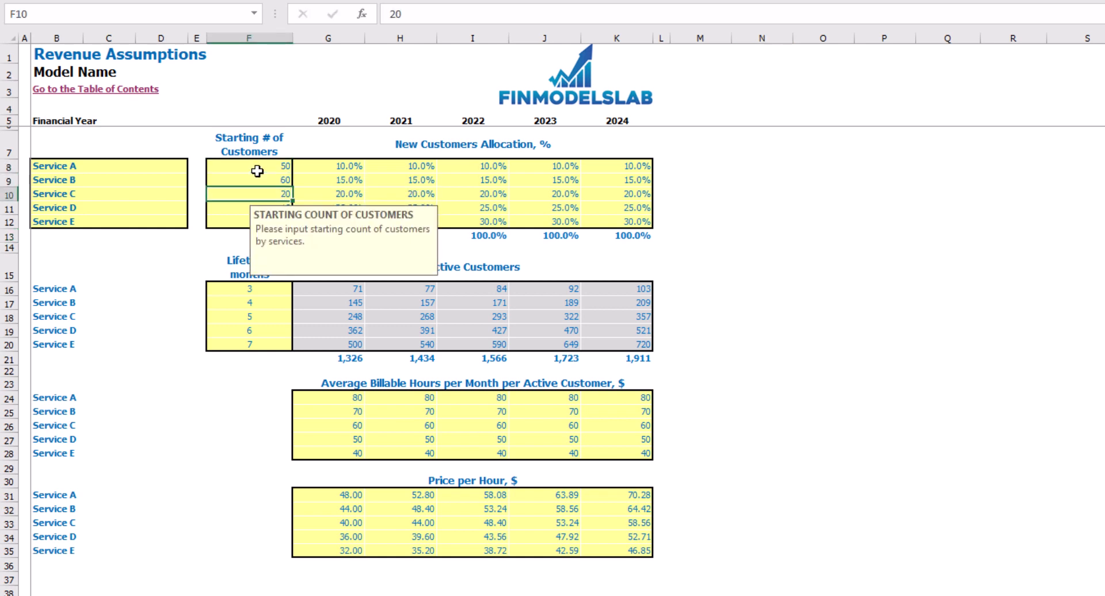
Step: Clear the starting number of customers for all five services and check the formula of their total
left_click_drag(253, 167, 233, 215)
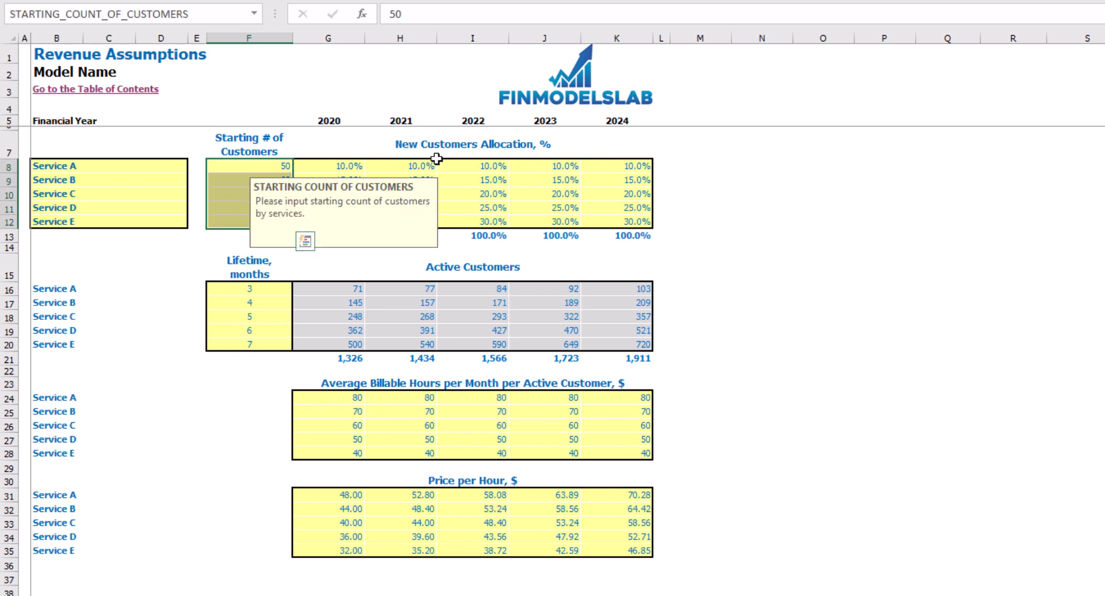
key("Delete")
left_click(976, 182)
left_click(284, 235)
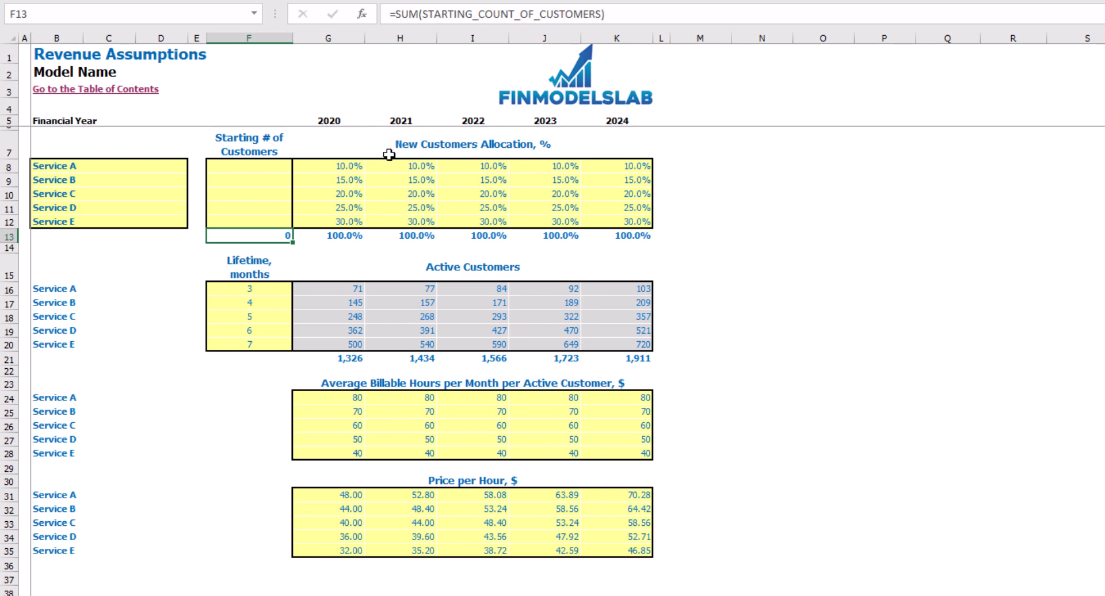
Step: Set Service A's new customers allocation to 15% for 2021 and 20% for 2022
left_click_drag(352, 163, 633, 221)
left_click(806, 198)
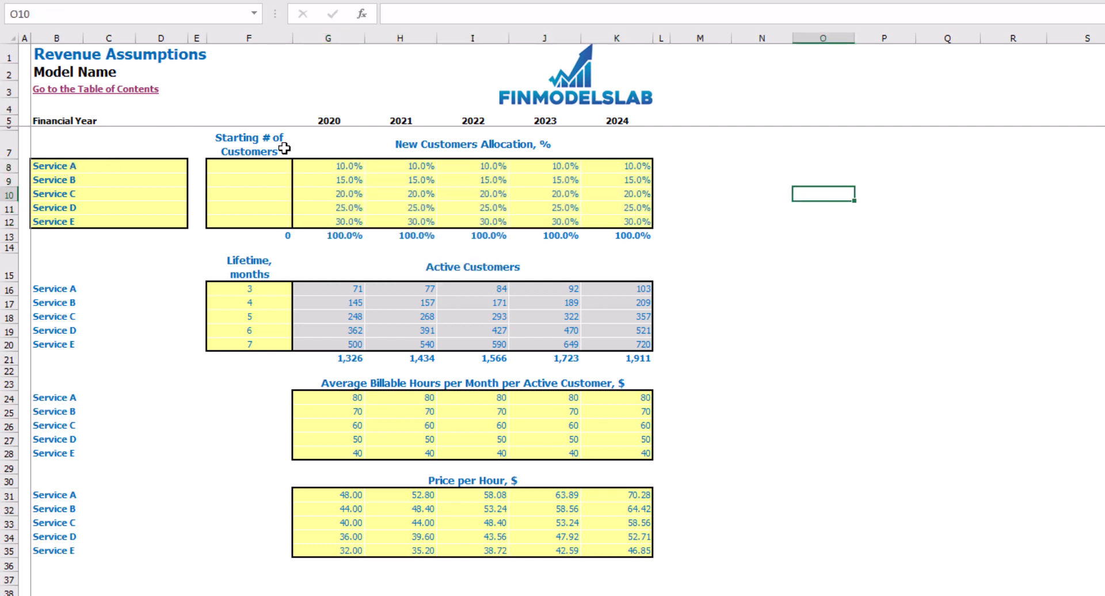
left_click(368, 167)
key("Left")
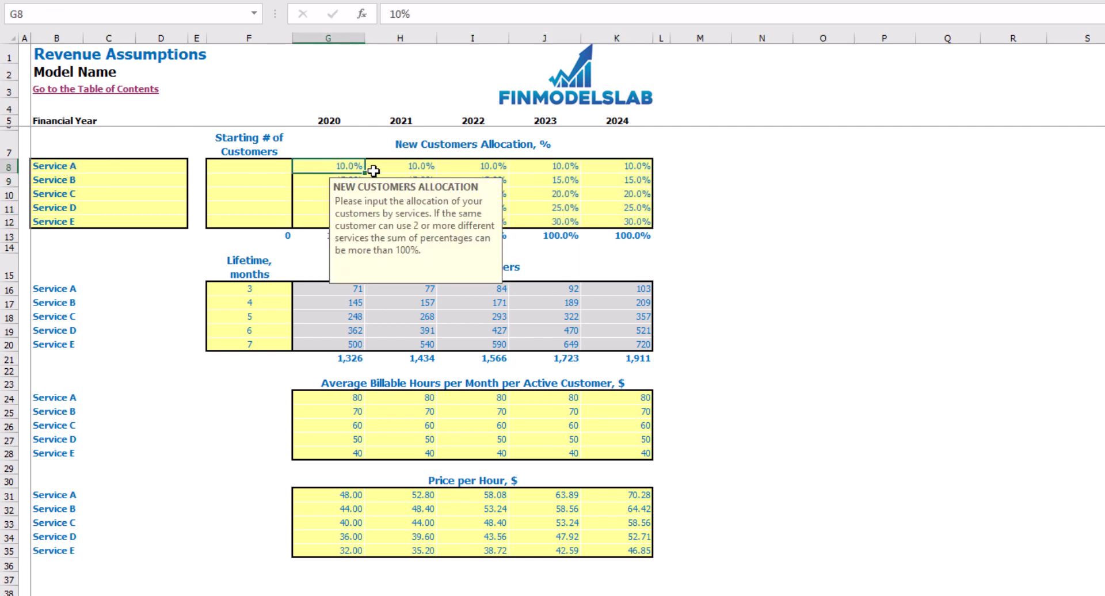
key("Right")
type("15")
key("Right")
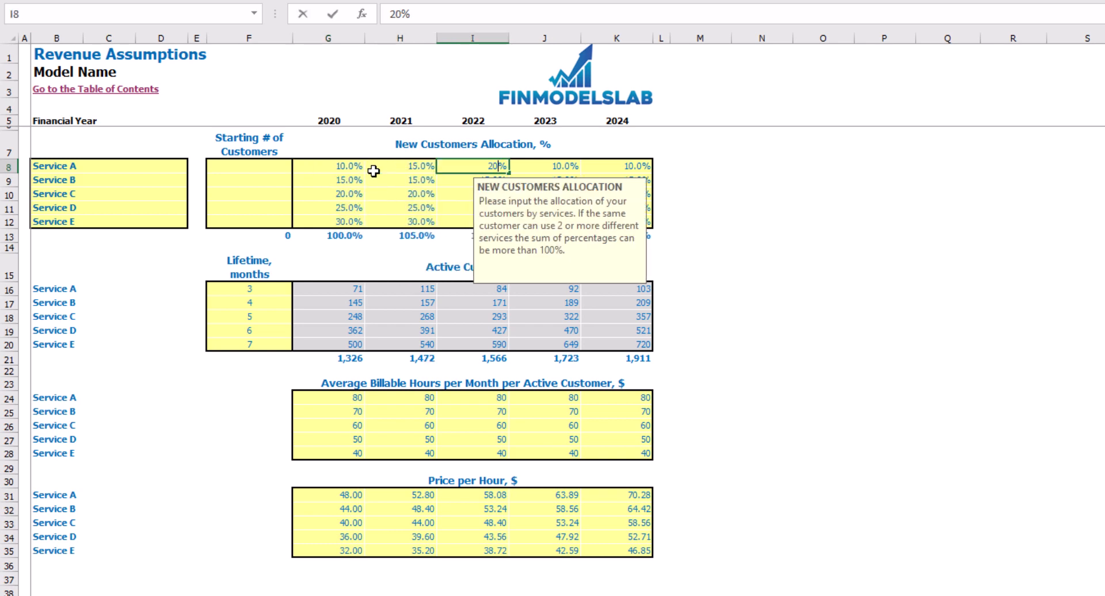
left_click(745, 221)
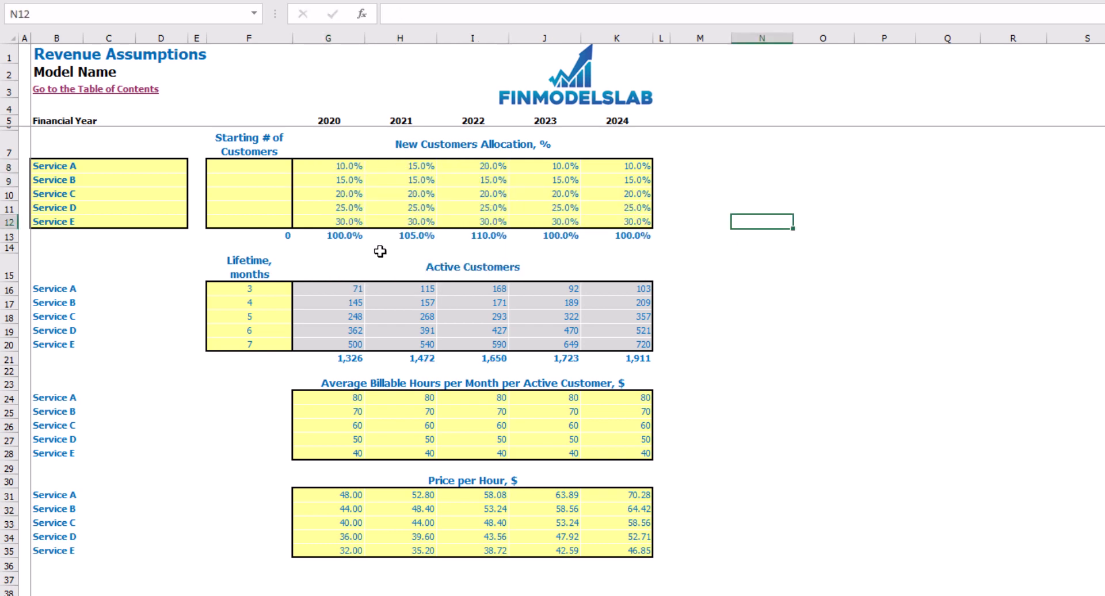
Step: Set Service E's new customers allocation to 25% for 2021 and 20% for 2022, and check the yearly allocation totals
left_click_drag(330, 236, 633, 244)
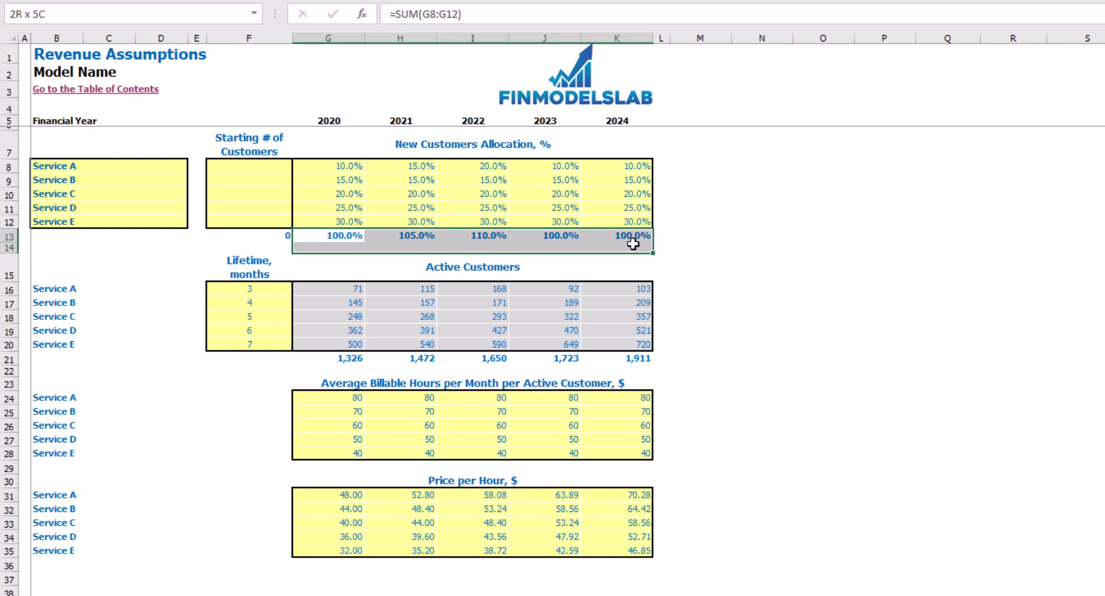
left_click(754, 223)
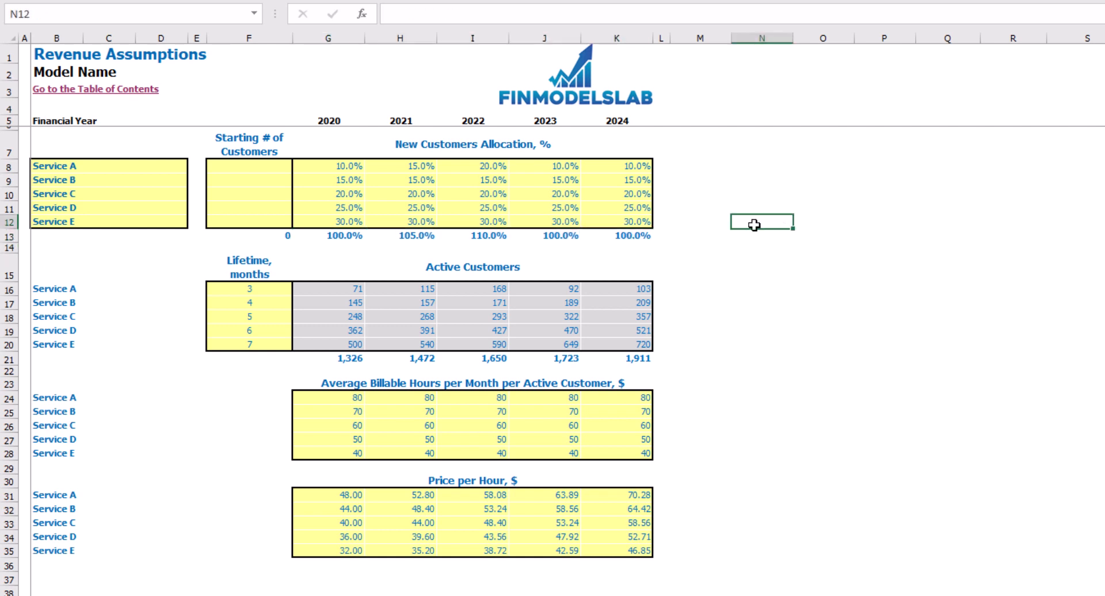
left_click(427, 224)
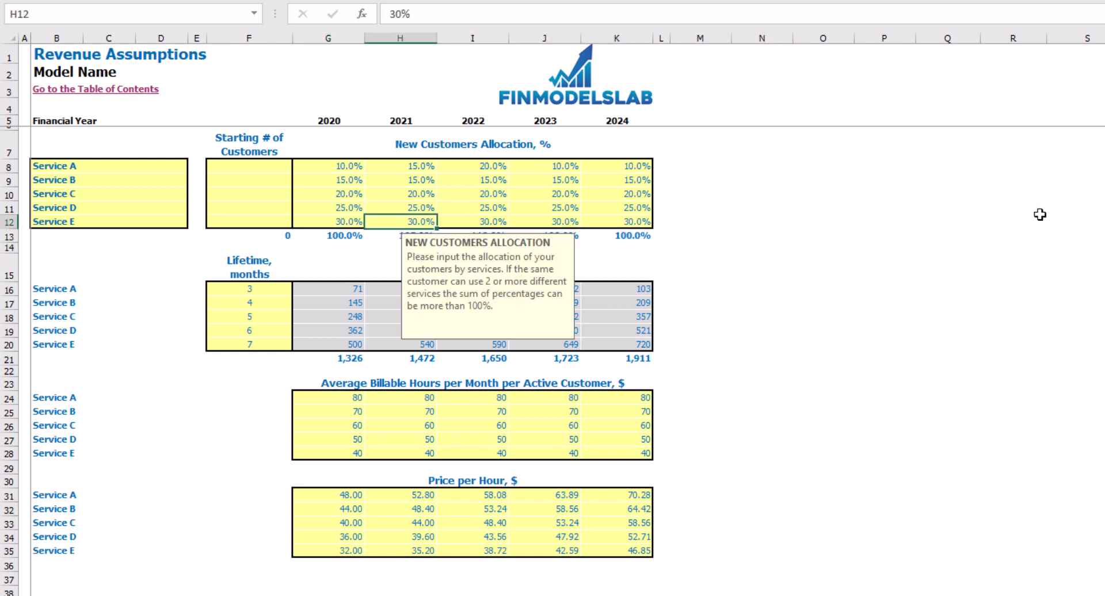
type("25")
key("Tab")
key("Return")
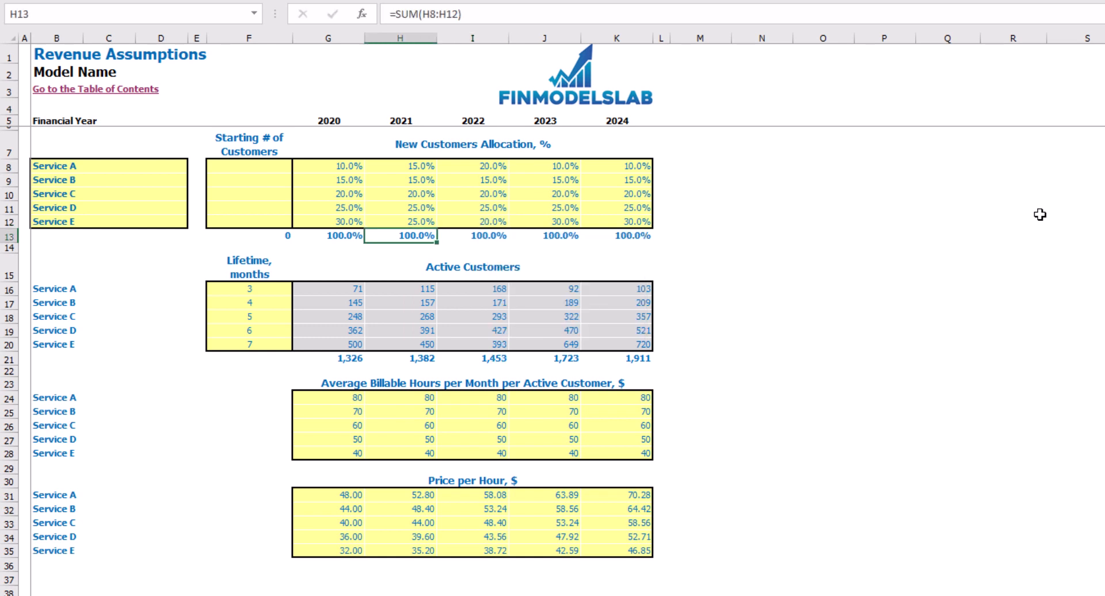
left_click(1040, 214)
left_click_drag(338, 235, 619, 237)
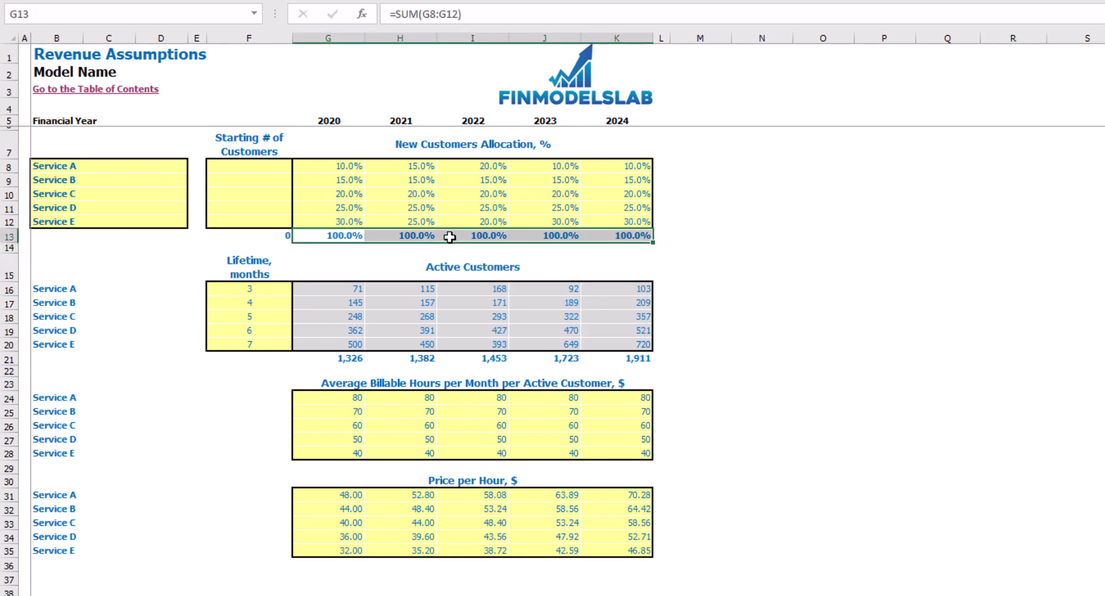
left_click(749, 221)
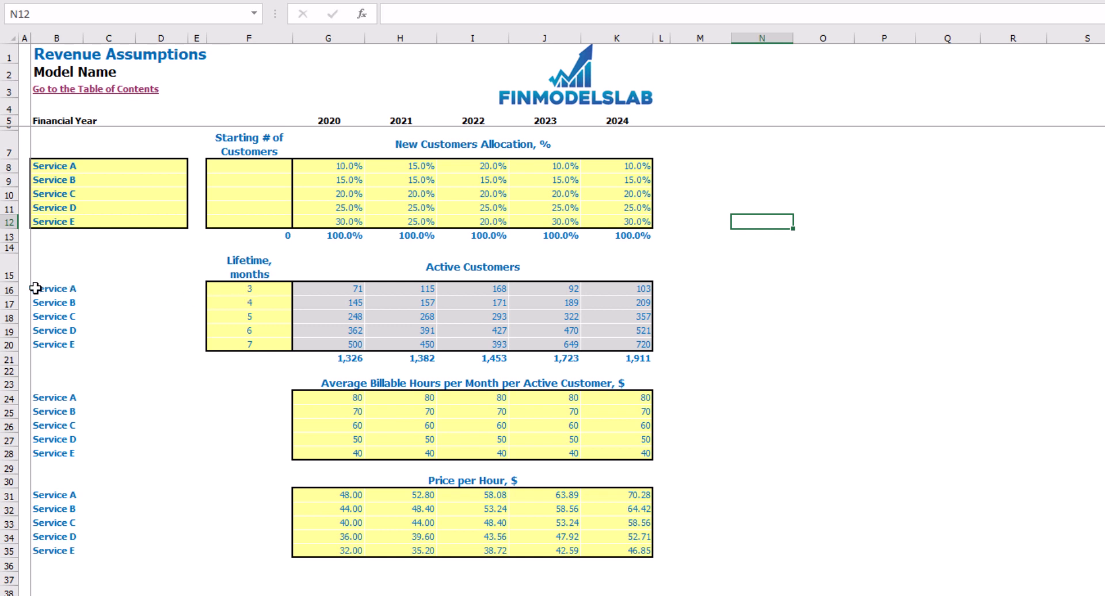
Step: Set the customer lifetime of Services A to E to 5, 6, 10, 12 and 15 months respectively
left_click(223, 286)
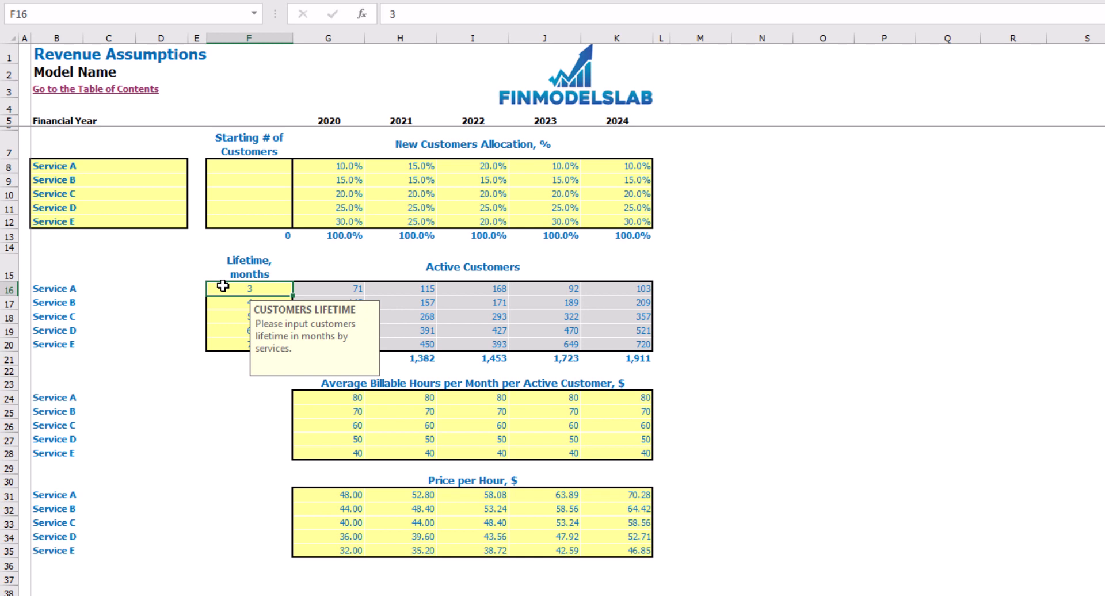
key("Return")
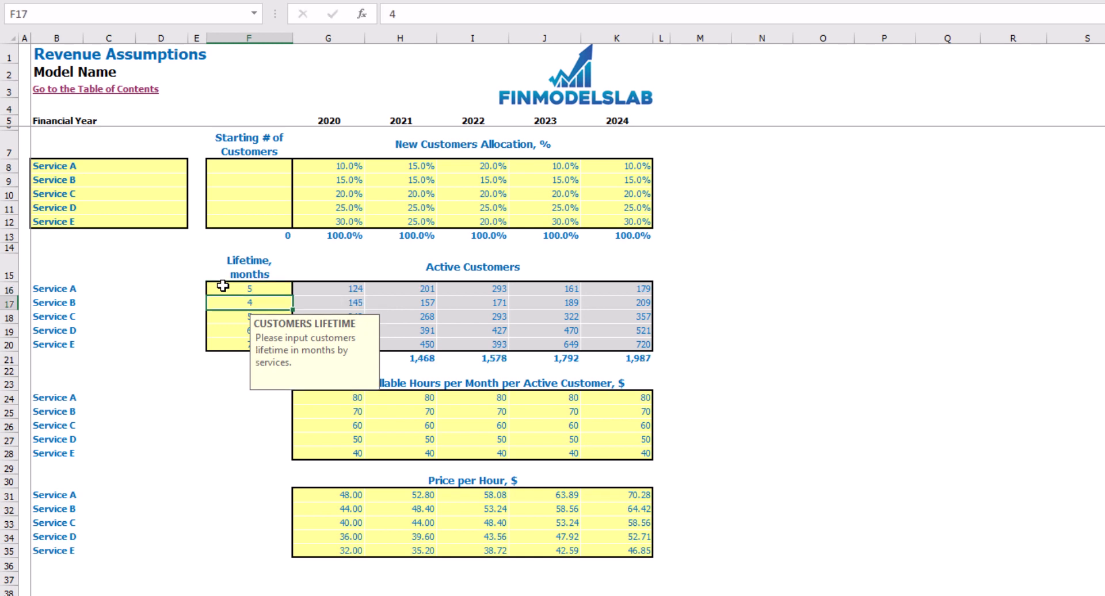
type("6")
key("Return")
type("10")
key("Return")
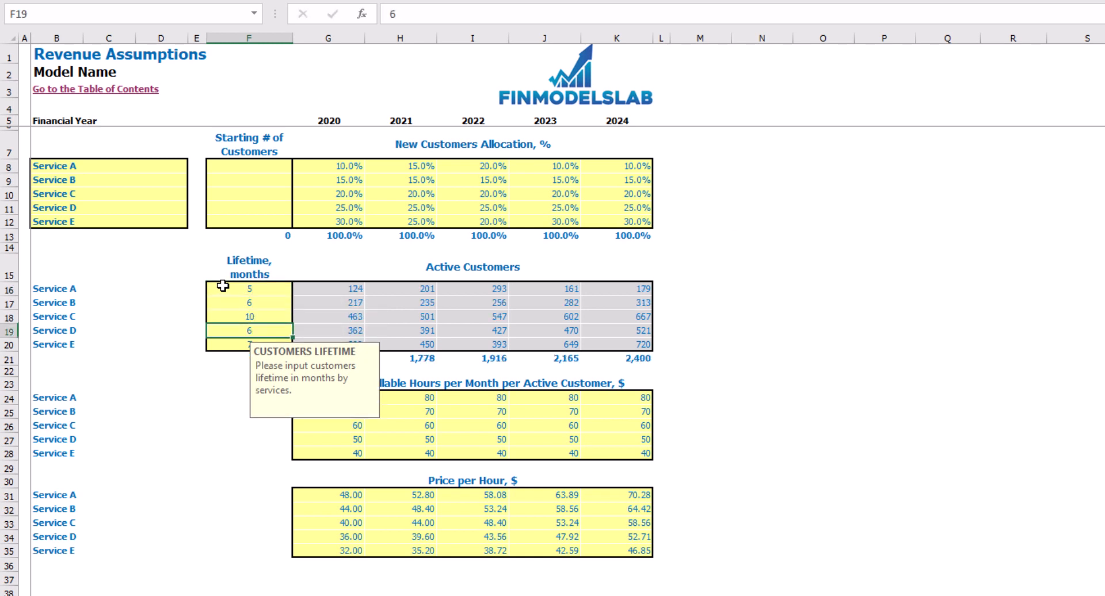
type("12")
key("Return")
type("15")
key("Return")
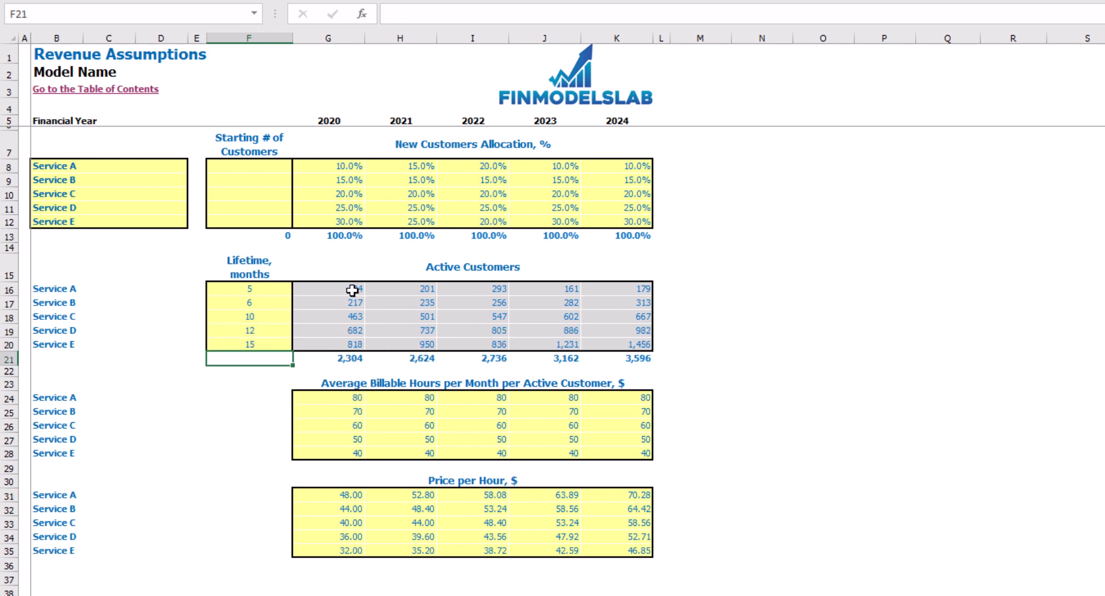
Step: Set Service A's customer lifetime to 8 months and review the Active Customers figures and totals for 2020 to 2024
left_click_drag(353, 290, 641, 345)
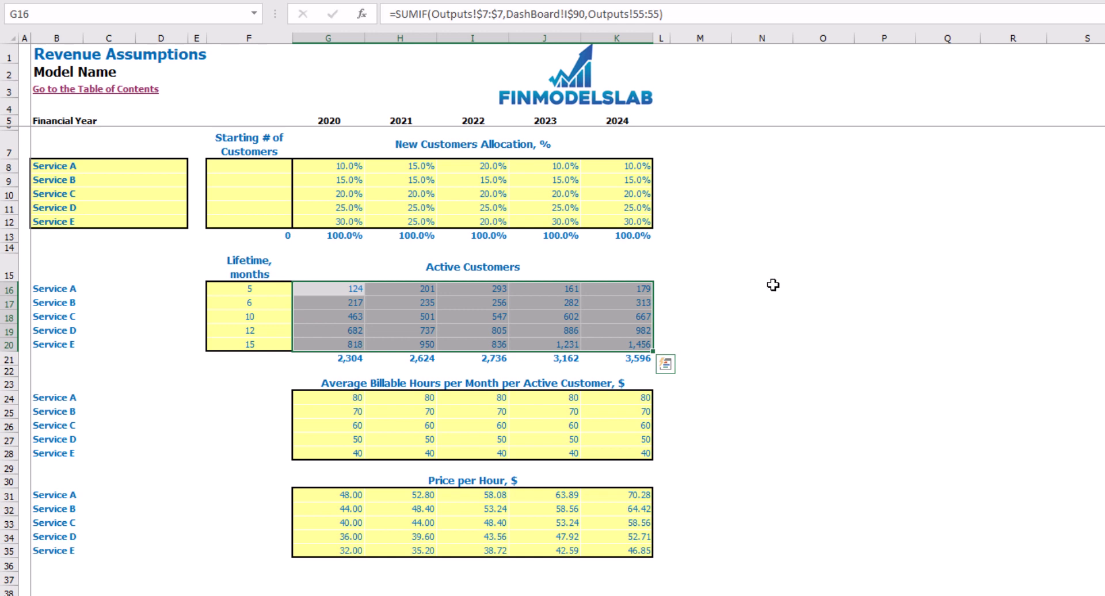
left_click(273, 288)
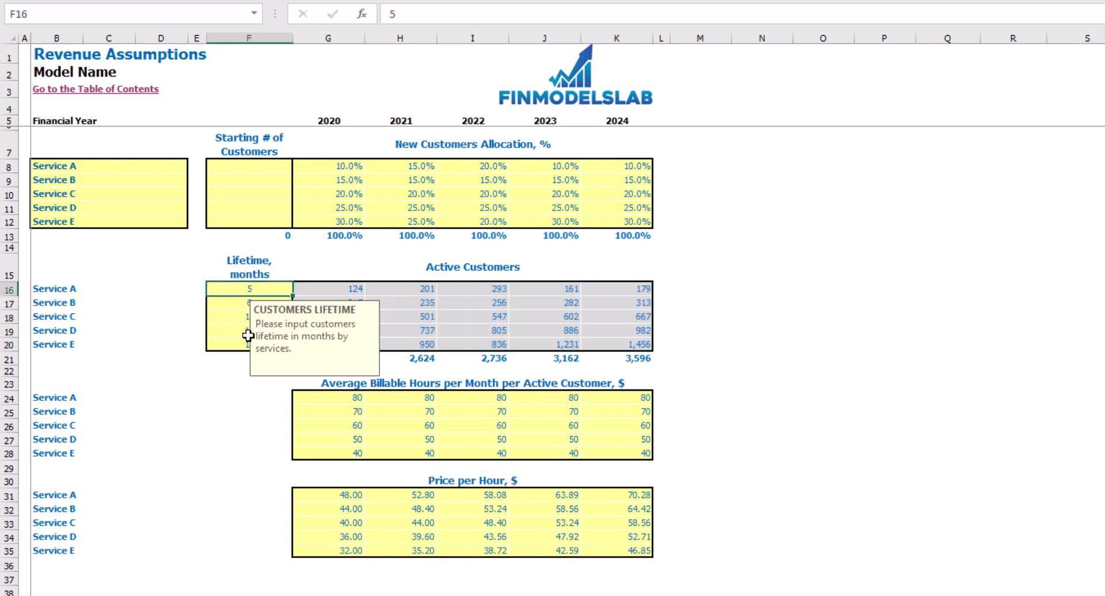
key("Return")
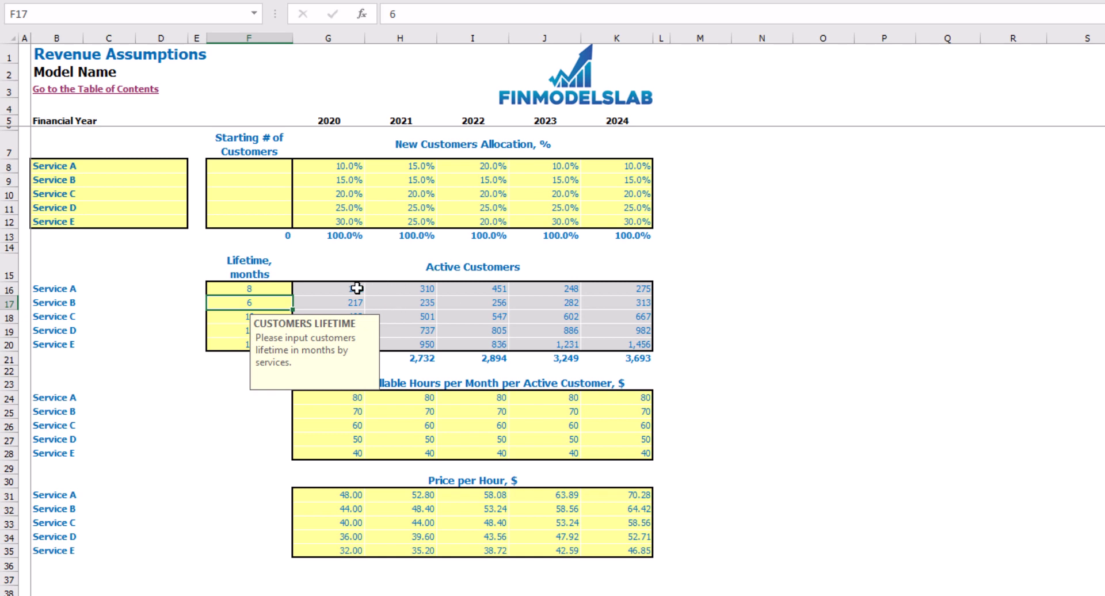
left_click(711, 259)
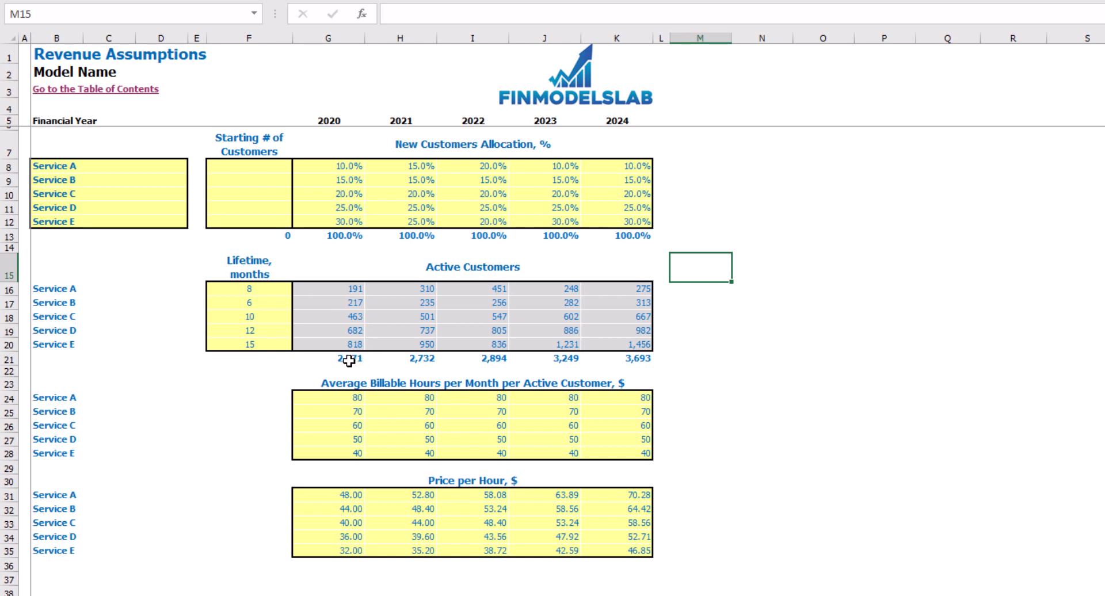
left_click_drag(348, 360, 647, 359)
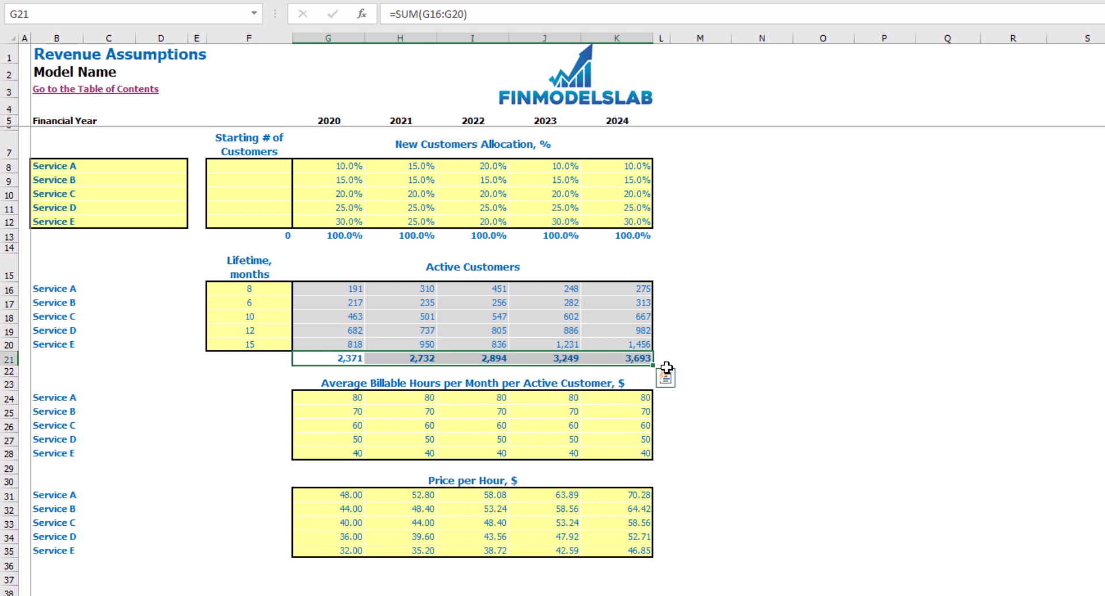
left_click(769, 337)
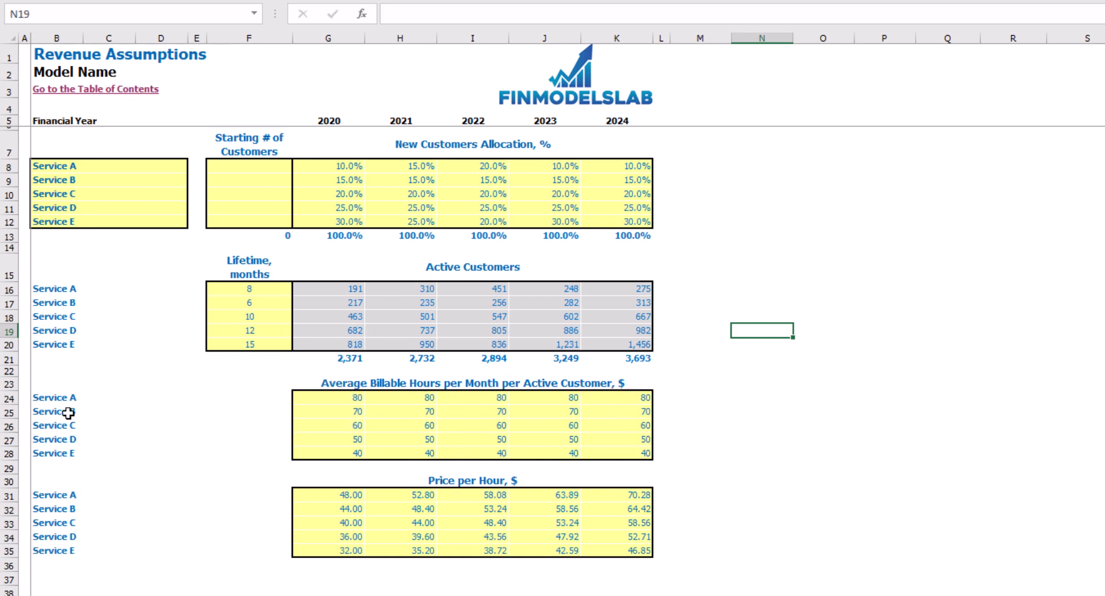
Step: Set Service A's average billable hours per month per active customer to 100, 110, 120, 130 and 140 for 2020 to 2024
left_click_drag(49, 399, 57, 453)
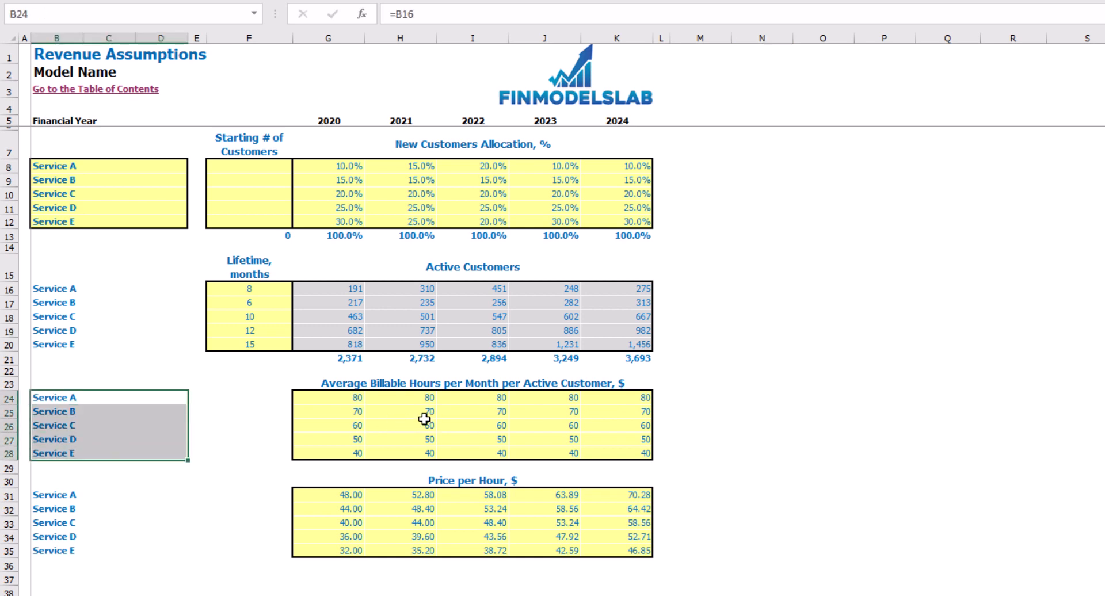
left_click(322, 401)
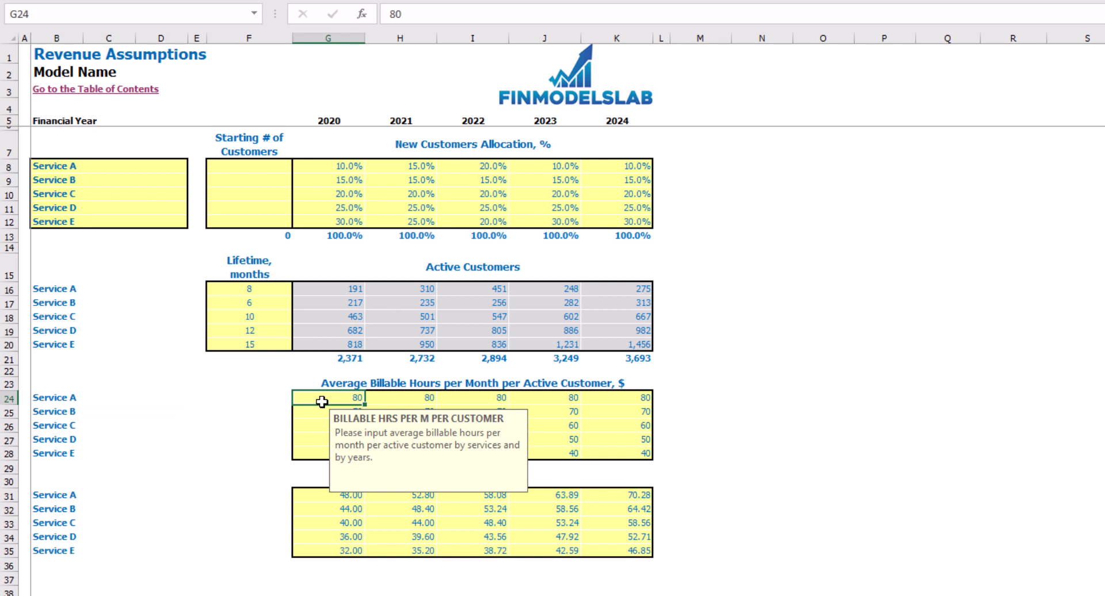
type("100")
key("Tab")
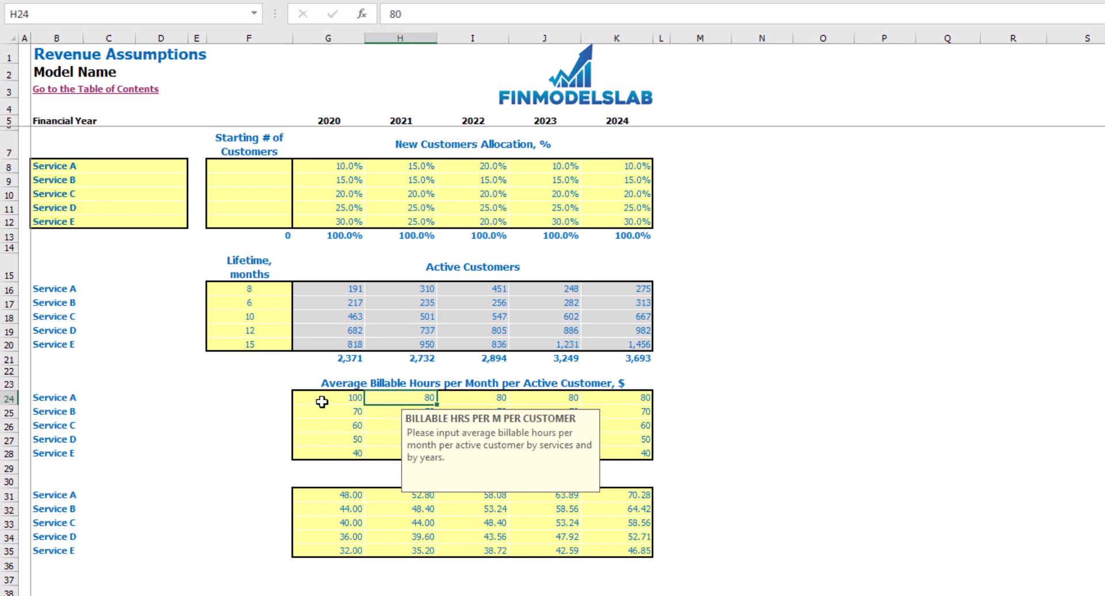
type("1")
key("Tab")
key("Tab")
type("130")
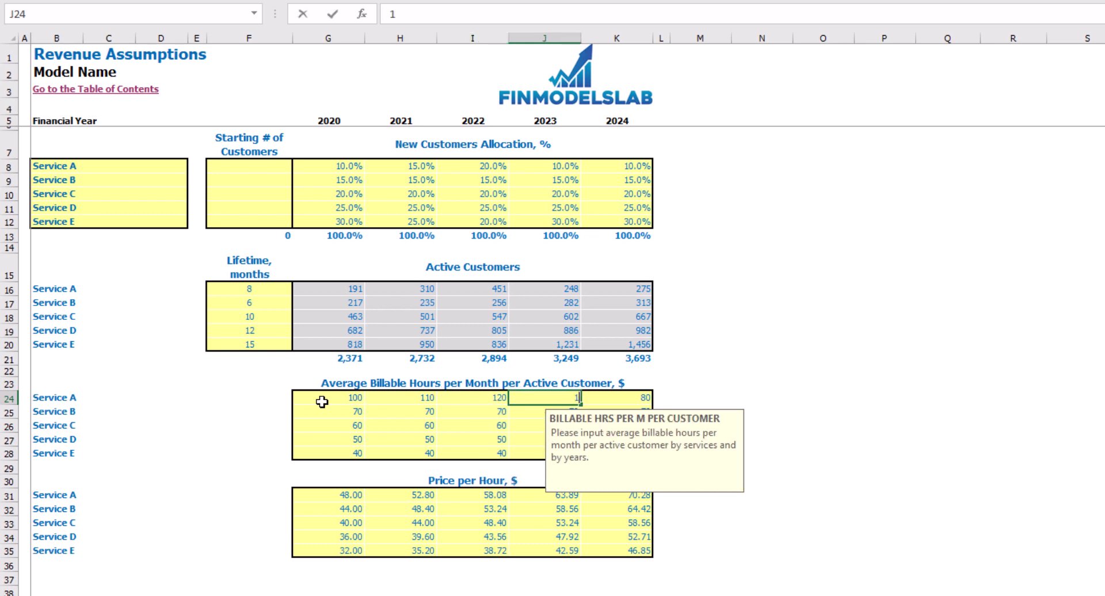
key("Tab")
type("140")
key("Return")
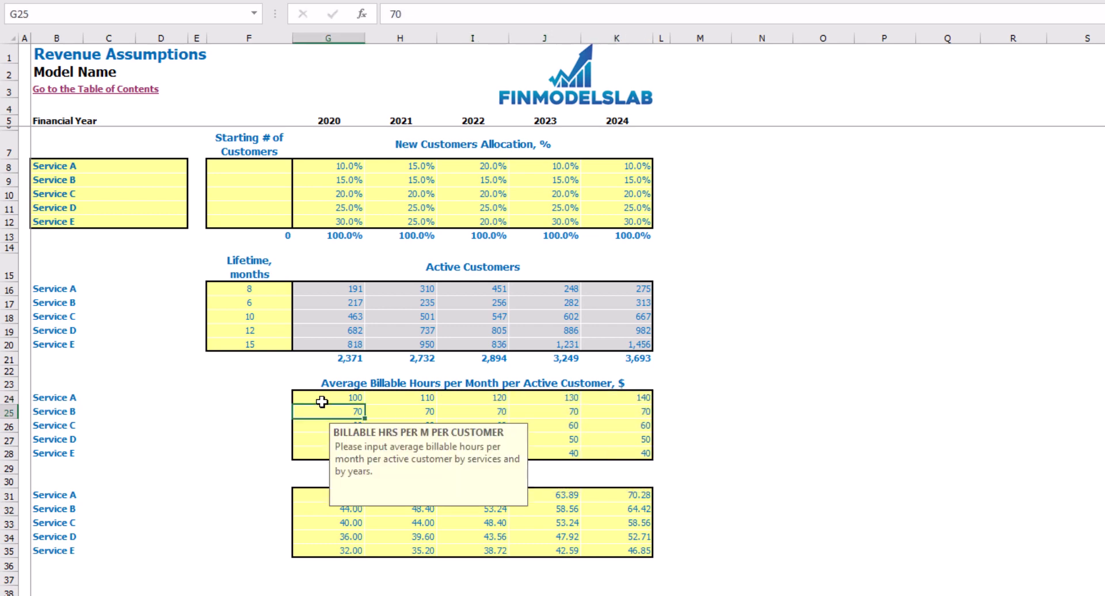
left_click(755, 344)
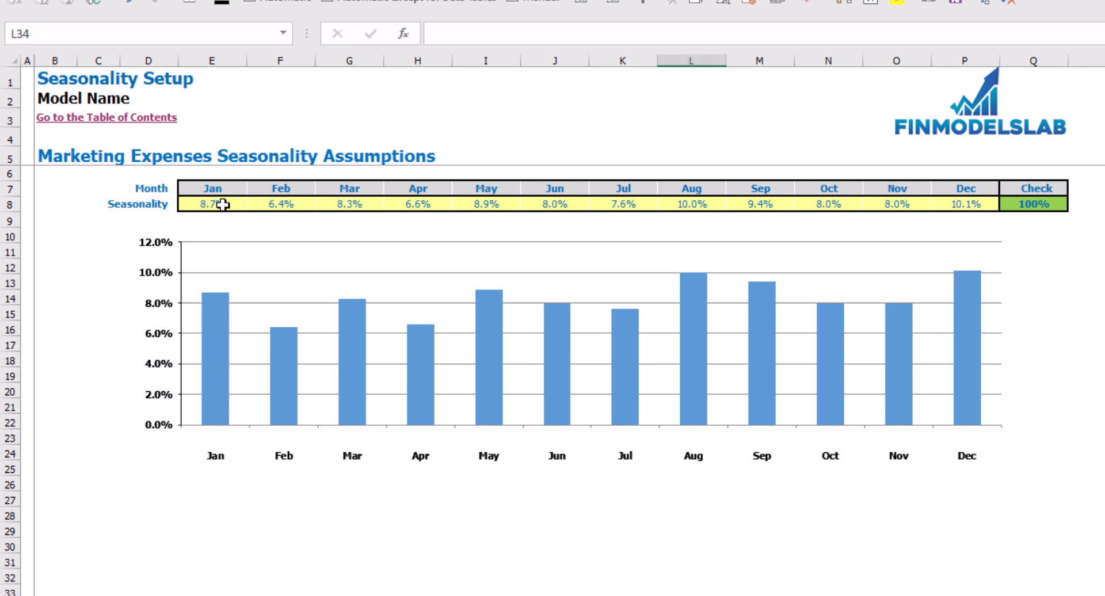
Step: Set the January marketing expenses seasonality to 15% on the Seasonality Setup sheet
left_click(222, 205)
type("15")
key("Tab")
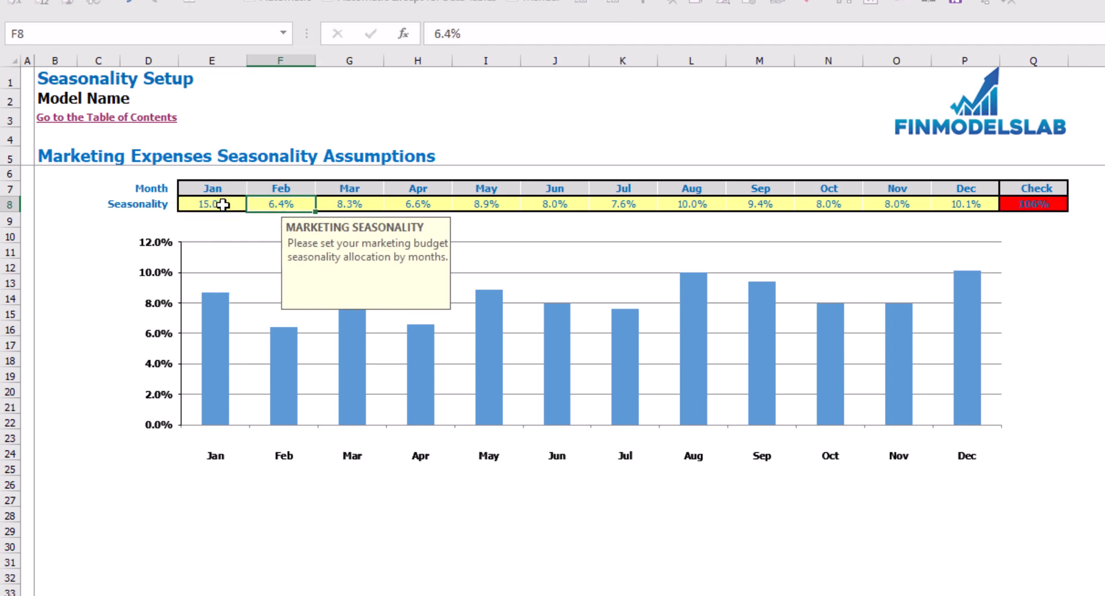
Step: Set the marketing expenses seasonality for February through July to 10%, 5%, 10%, 8%, 6% and 7% respectively
type("10")
key("Tab")
type("5")
key("Tab")
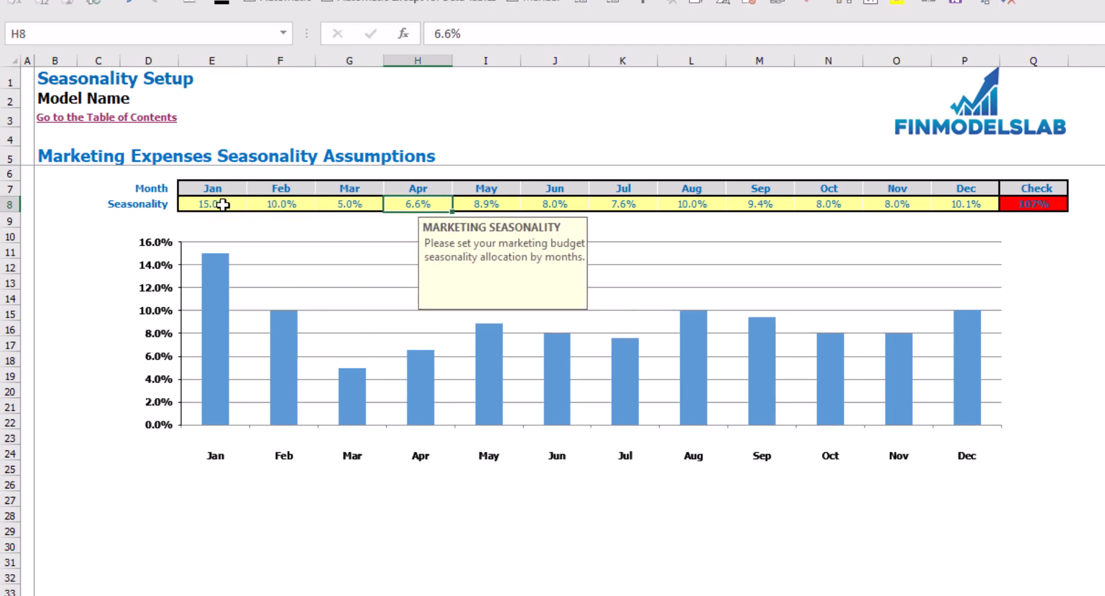
type("10")
key("Tab")
type("8")
key("Tab")
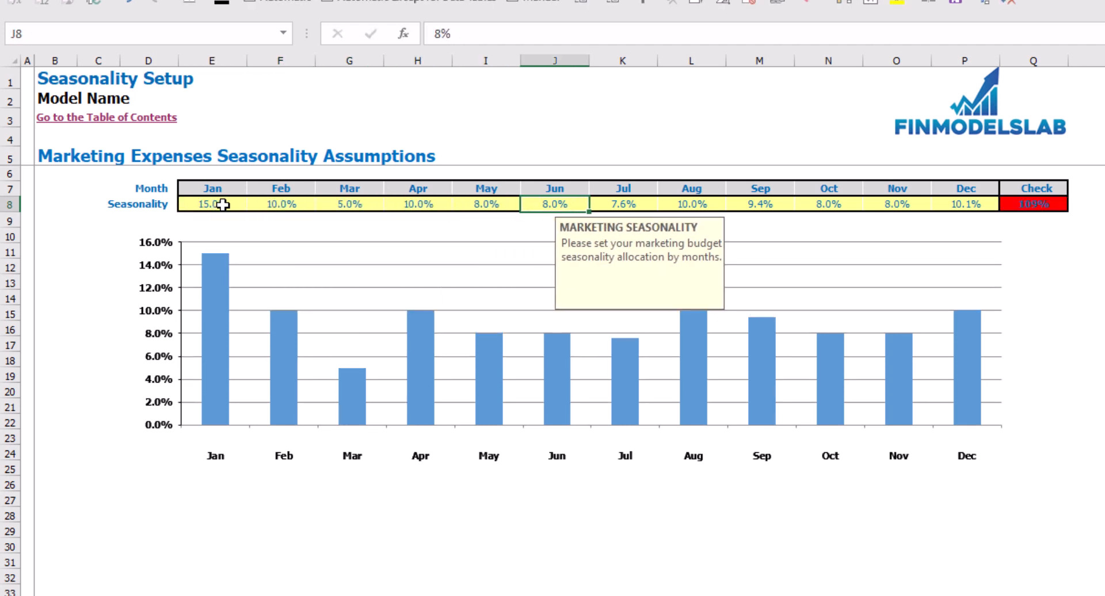
type("6")
key("Tab")
type("7")
key("Tab")
Step: Set the marketing expenses seasonality for August through December to 5%, 10%, 15%, 5% and 5% respectively
type("5")
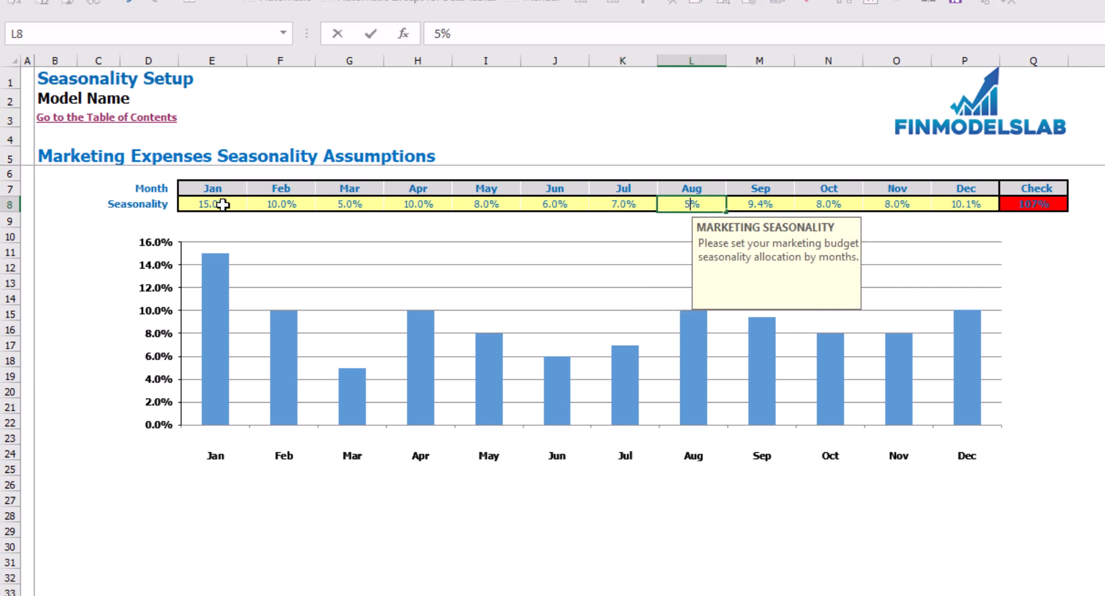
key("Tab")
type("10")
key("Tab")
type("15")
key("Tab")
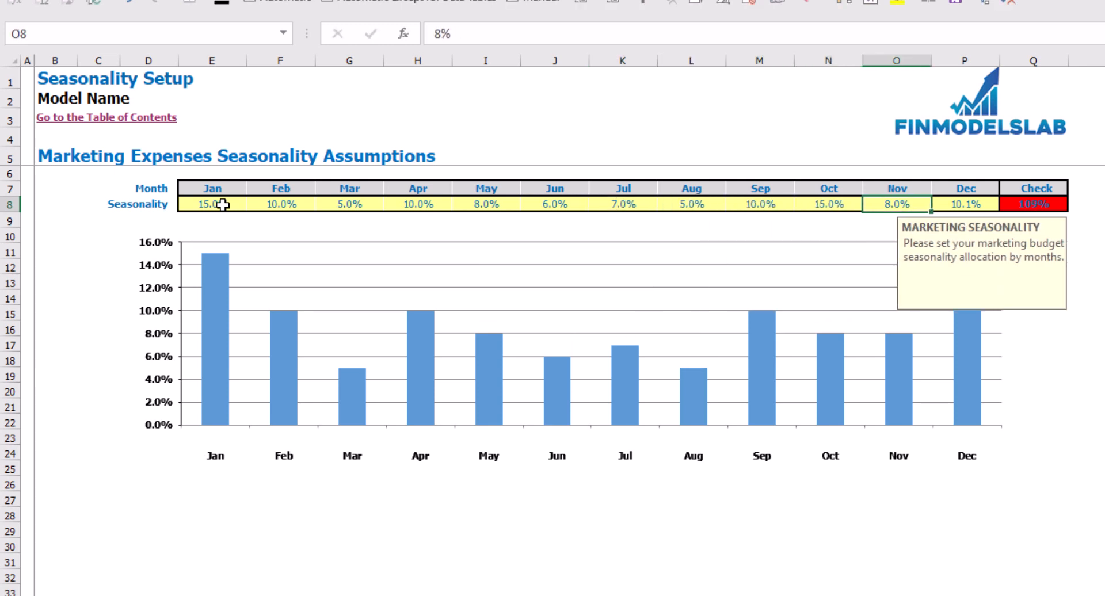
type("5")
key("Tab")
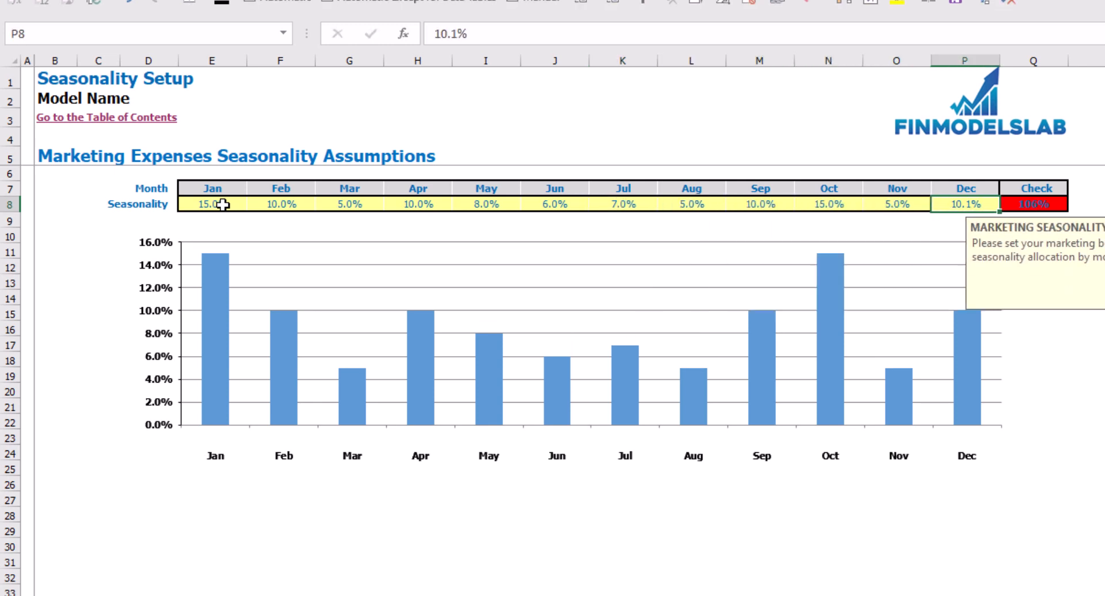
type("5")
key("Return")
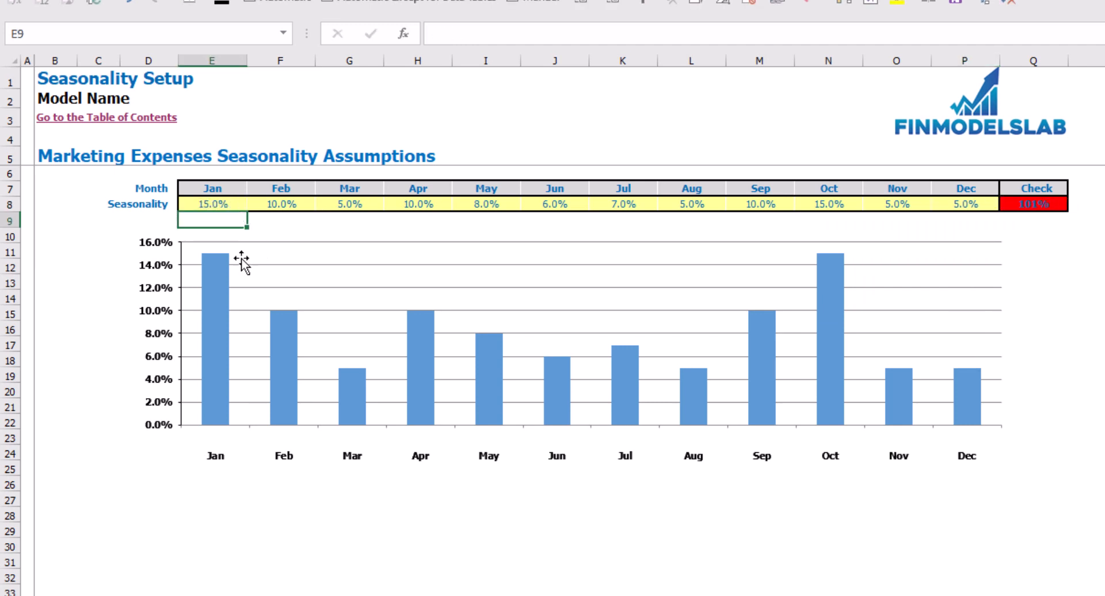
Step: Set the October marketing seasonality to 14% and inspect the Check cell that sums the monthly allocation
left_click(1052, 204)
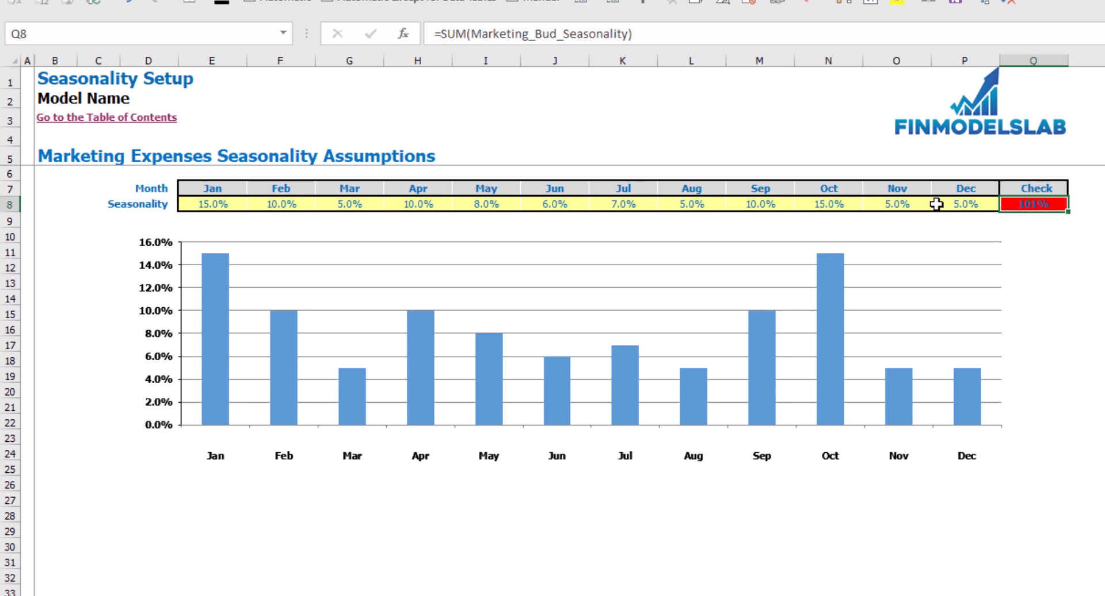
left_click(844, 206)
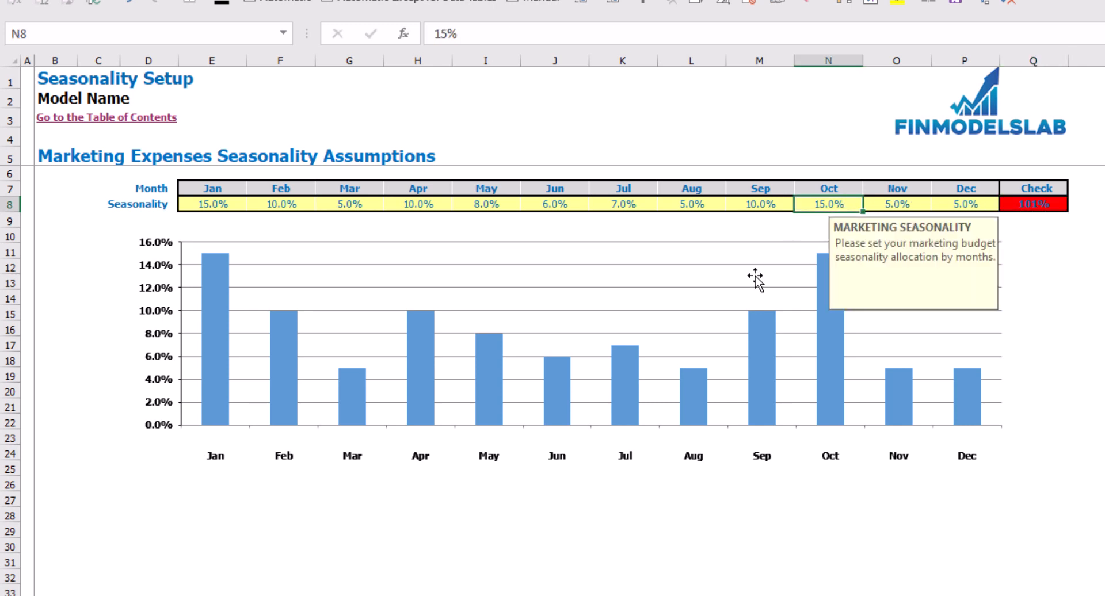
type("14")
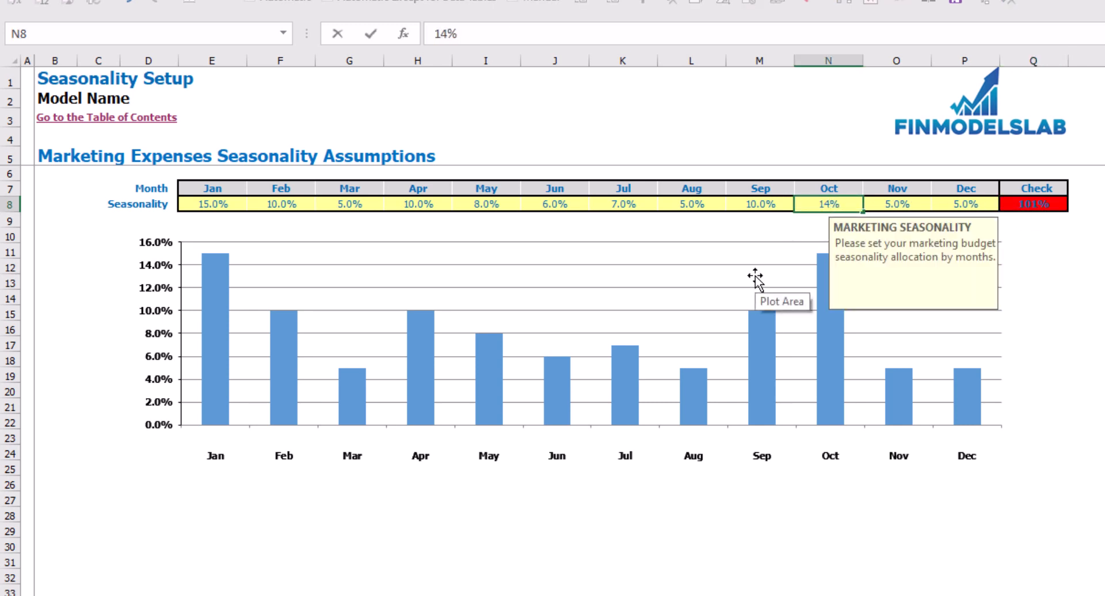
key("Return")
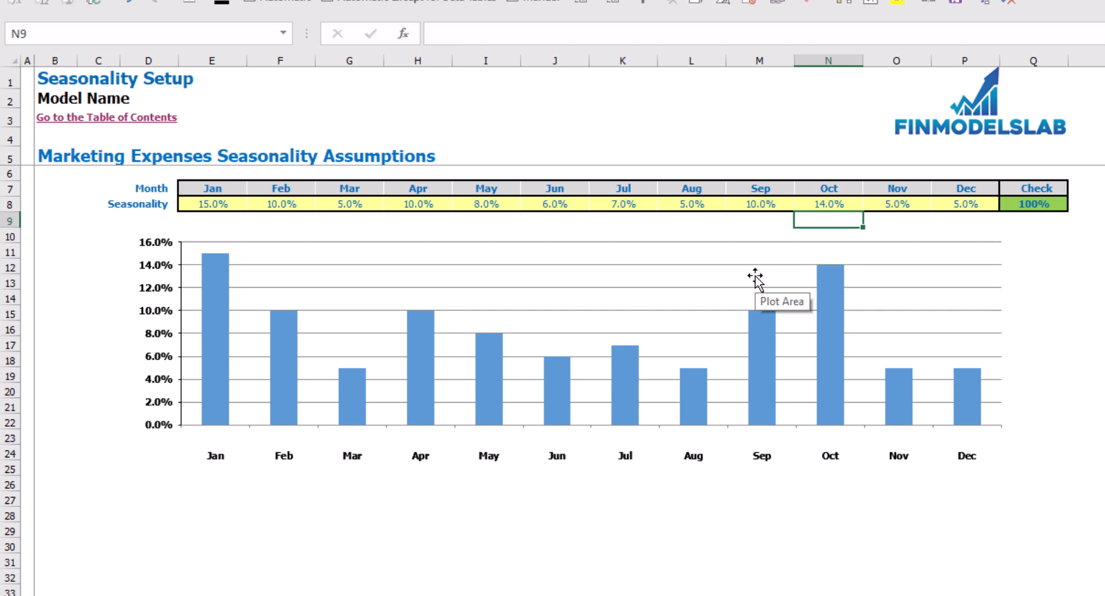
left_click(1046, 207)
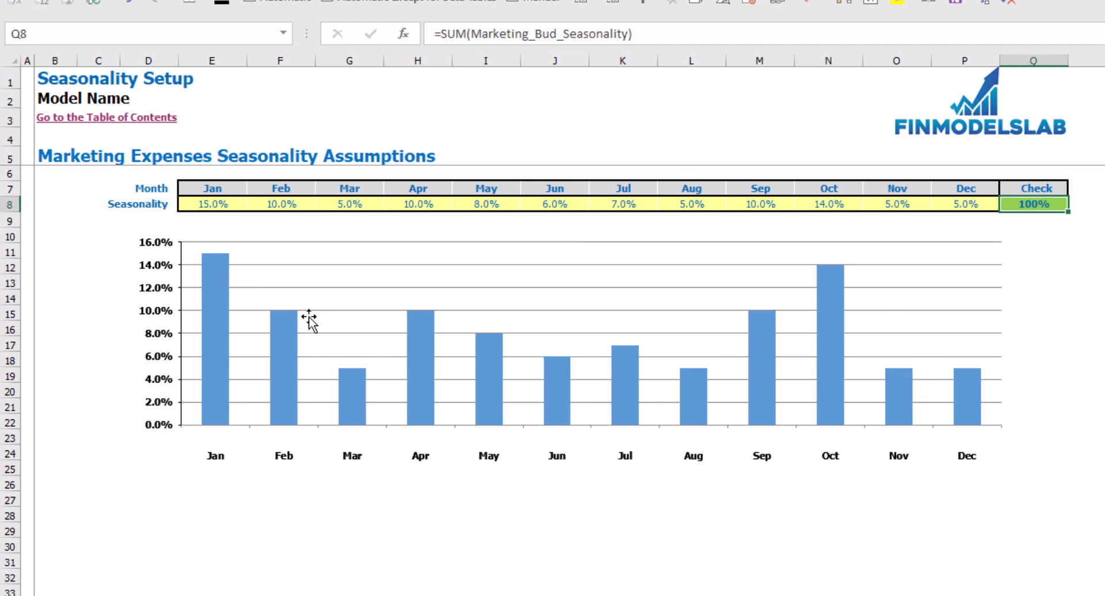
Step: Spread the marketing seasonality evenly by entering =1/12 for January and copying it to February through December
left_click(222, 204)
type("=1/")
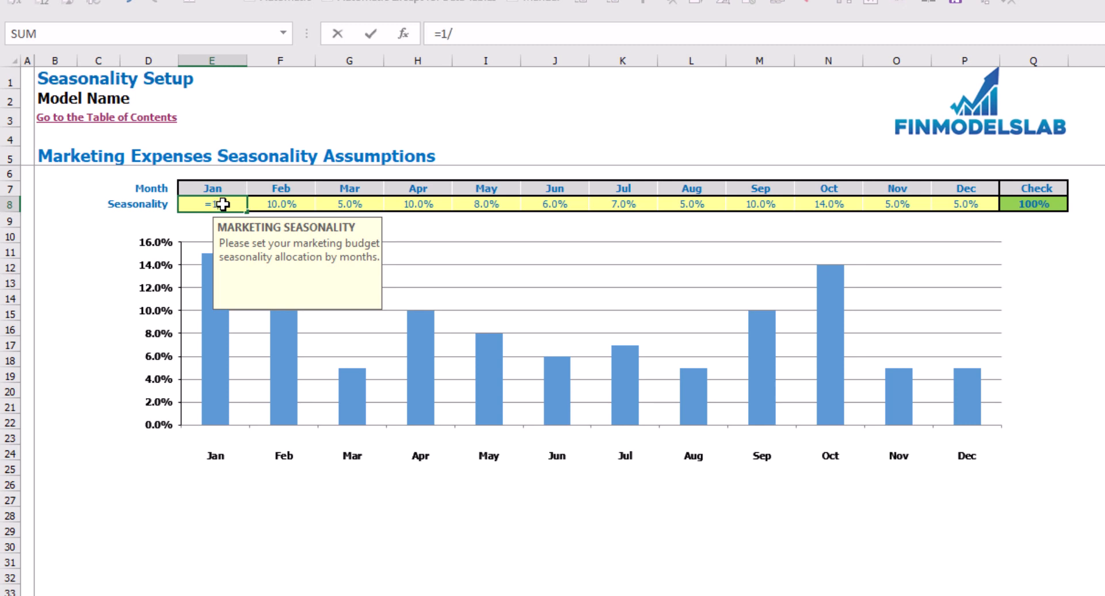
type("12")
key("ctrl+Return")
key("ctrl+c")
key("Right")
key("ctrl+shift+Right")
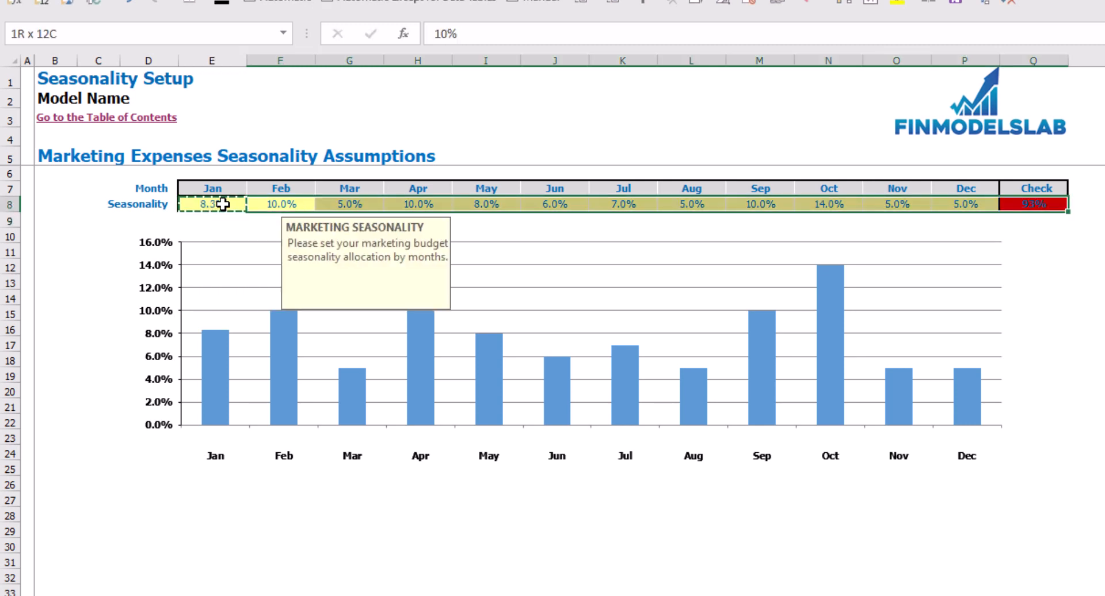
key("shift+Left")
key("ctrl+v")
left_click(1085, 282)
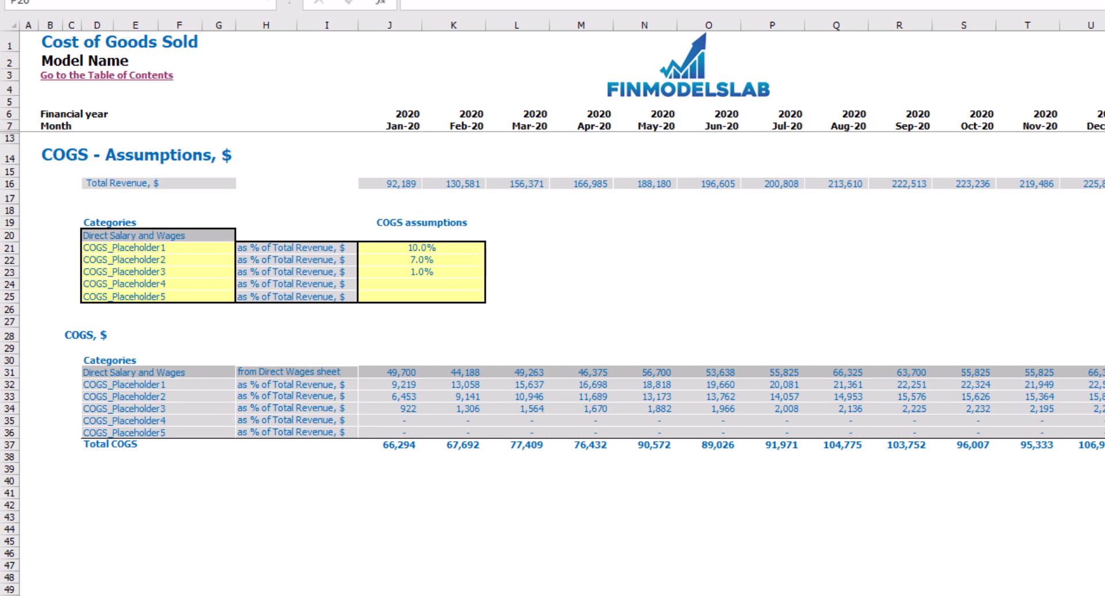
Step: Rename the COGS_Placeholder1 category to Hosting in the COGS assumptions on the Cost of Goods Sold sheet
left_click(192, 257)
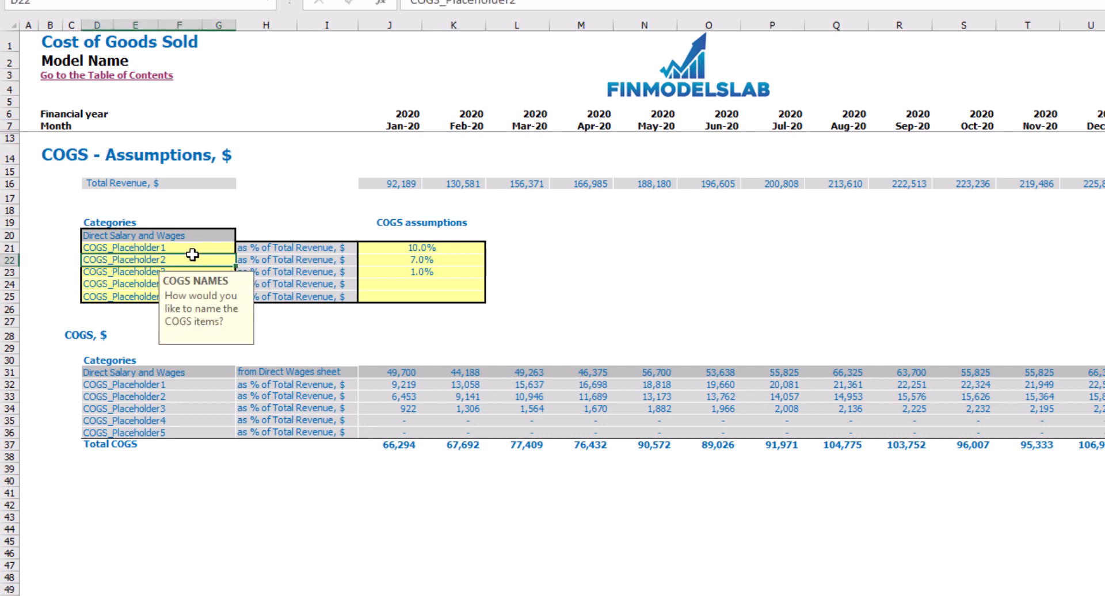
left_click_drag(193, 248, 170, 297)
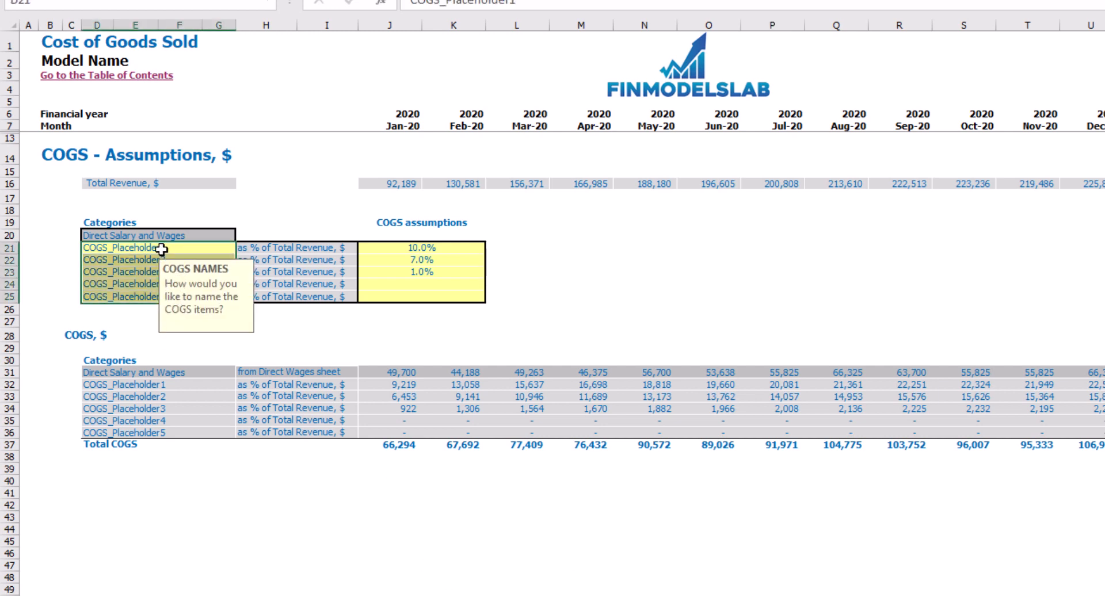
left_click(160, 248)
type("Hosting")
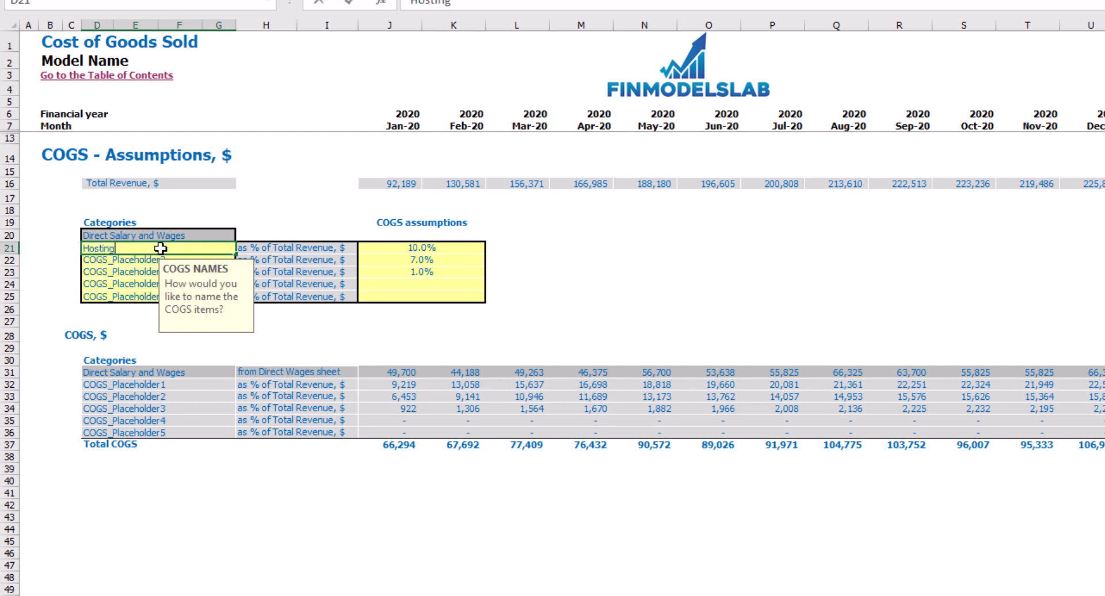
key("Return")
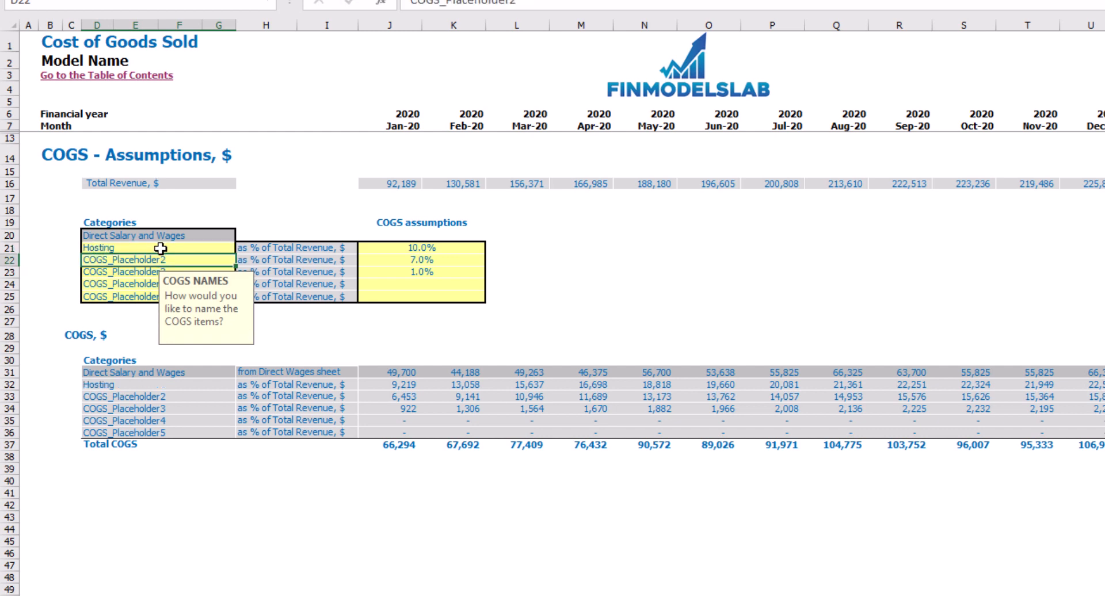
Step: Set the Hosting COGS assumption to 15% of total revenue
left_click(565, 301)
left_click(445, 249)
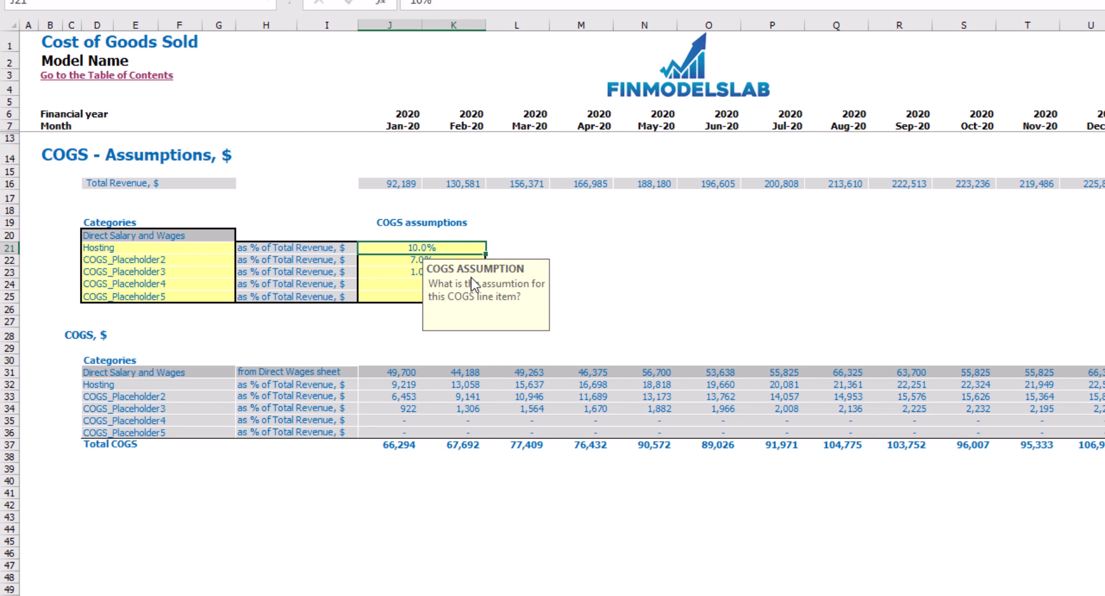
type("15")
key("Return")
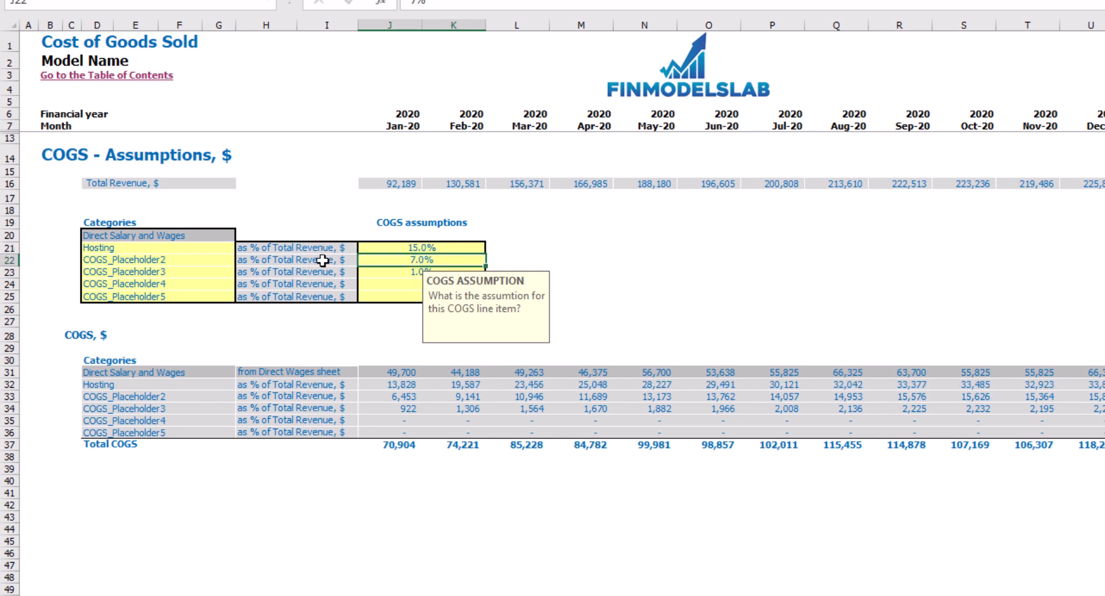
Step: Review the Total Revenue row and COGS assumption percentages, and expand the Total COGS group on the Income Statement sheet
left_click(9, 183)
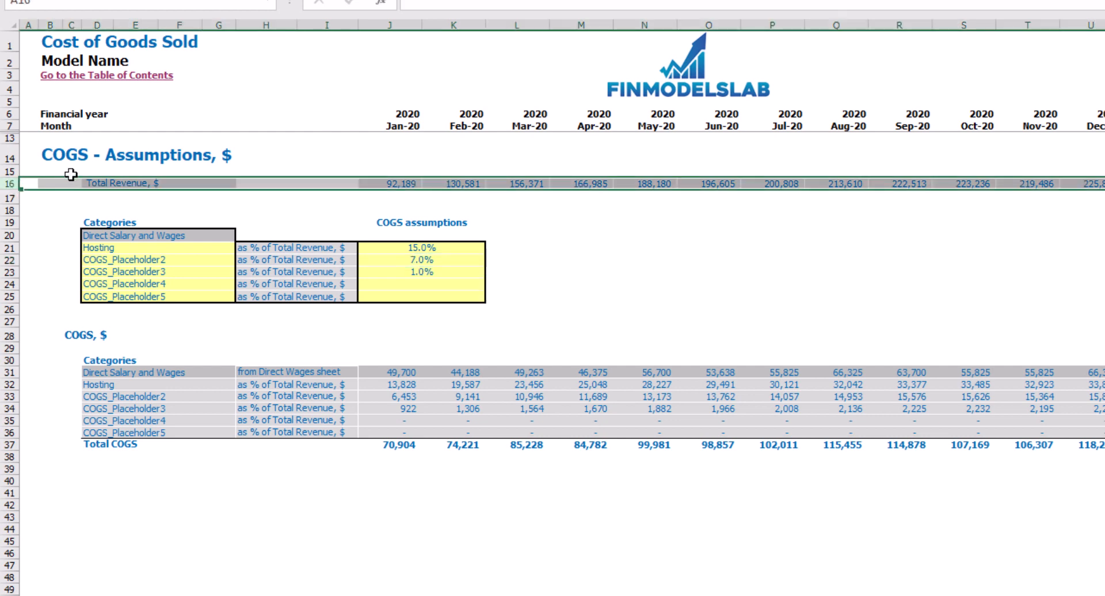
left_click(409, 215)
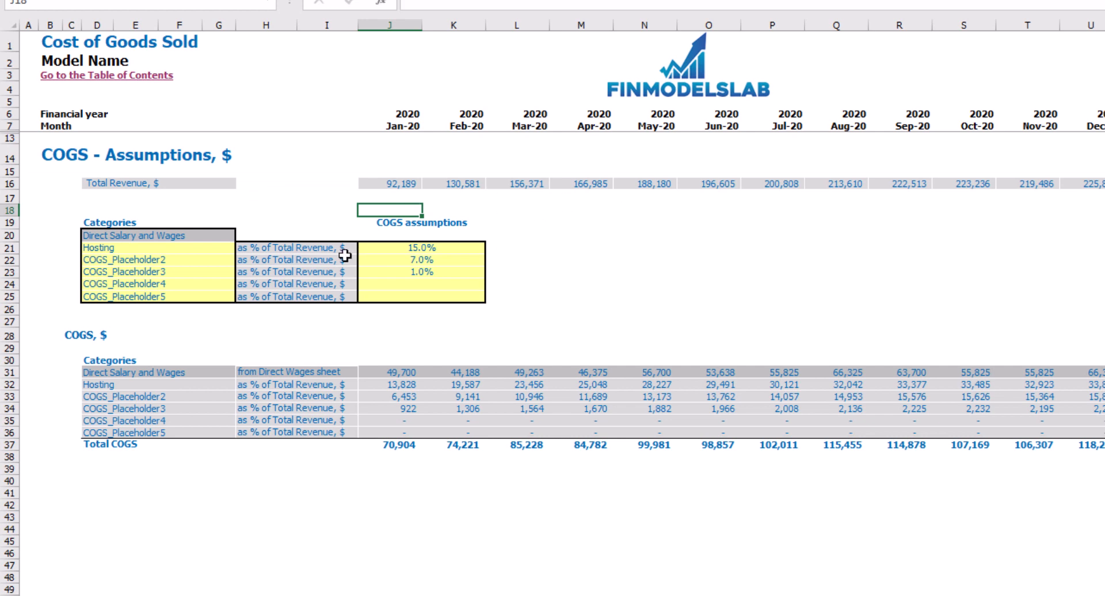
left_click_drag(406, 251, 420, 293)
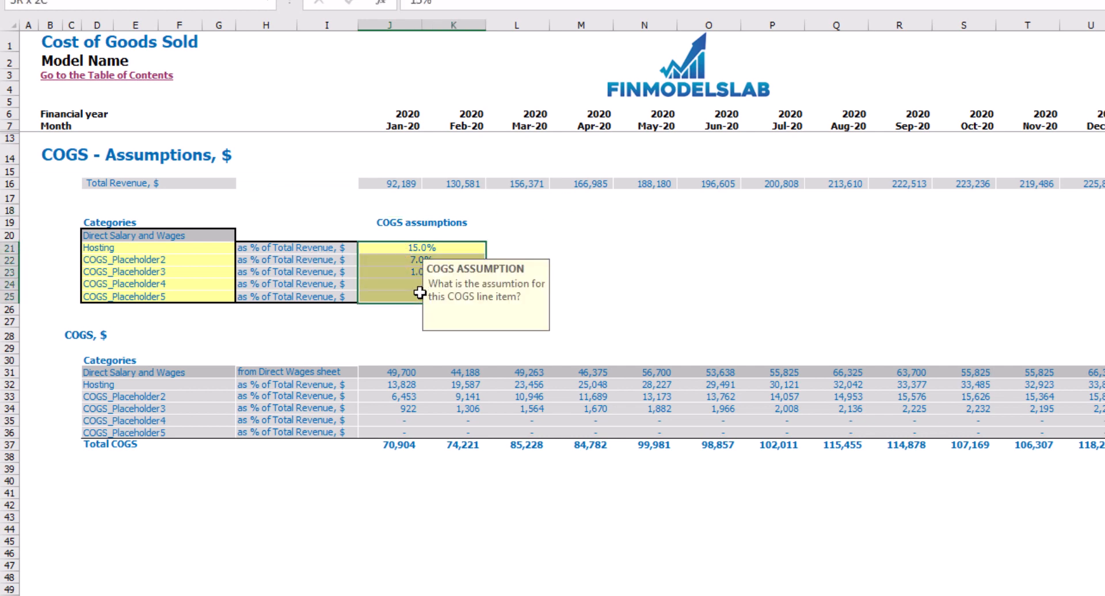
left_click(541, 213)
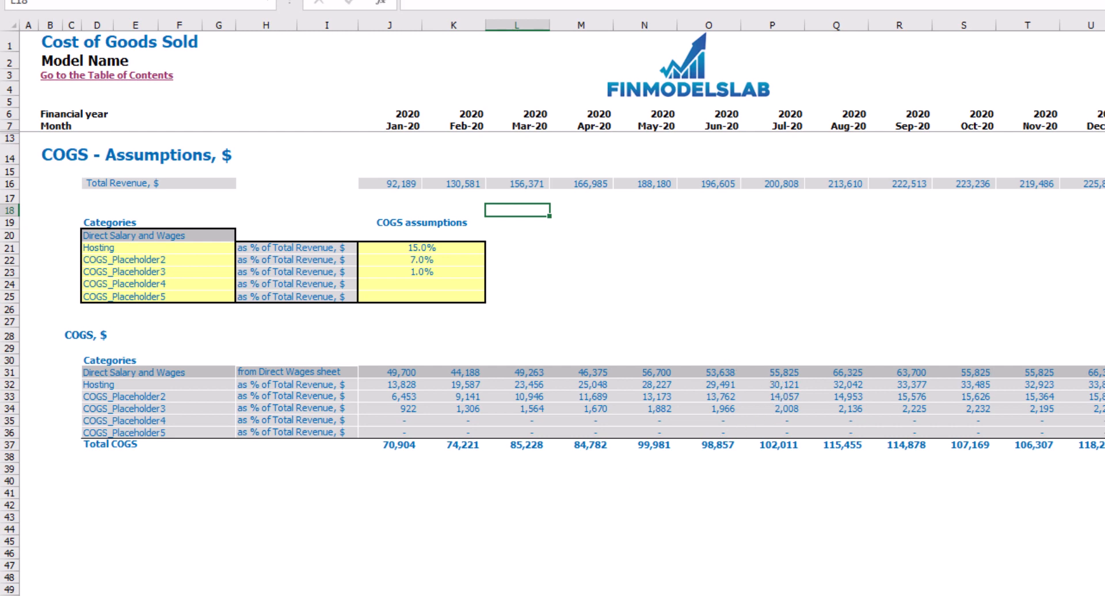
left_click(288, 595)
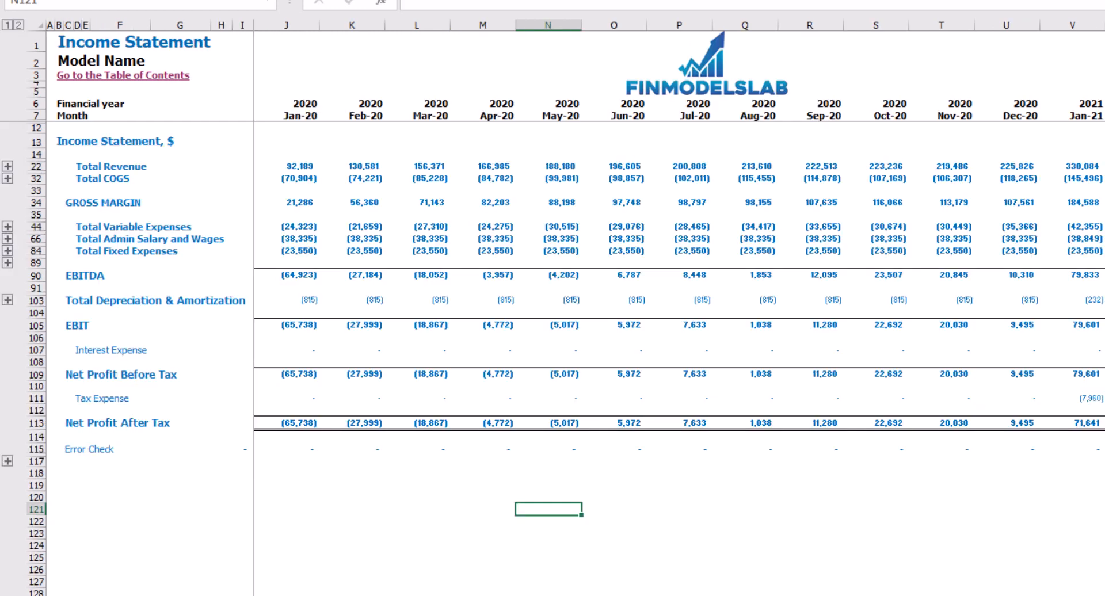
left_click(7, 179)
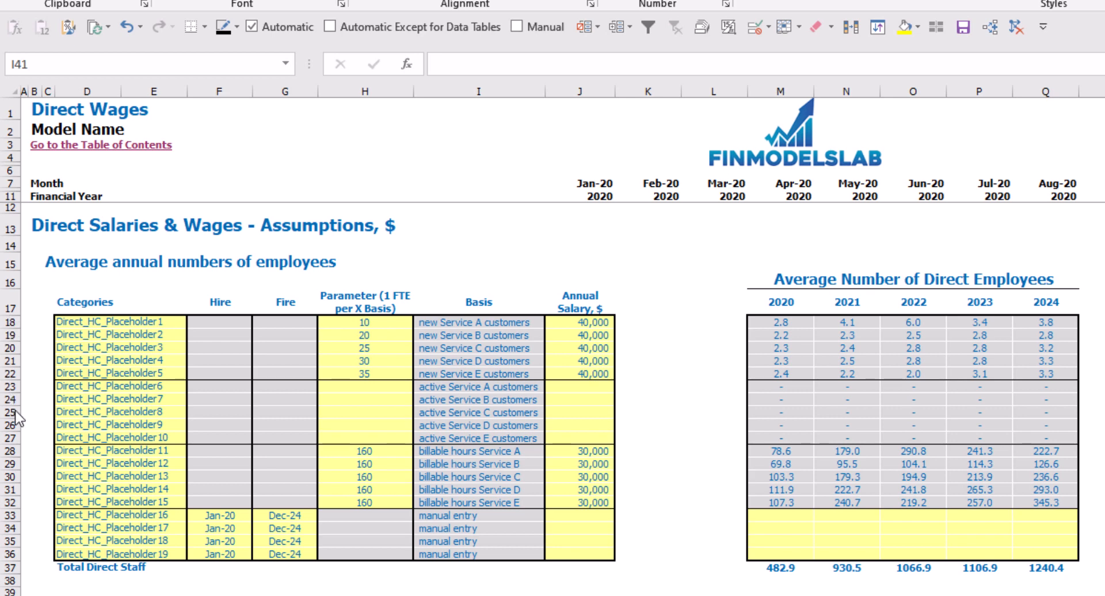
Step: Rename Direct_HC_Placeholder1 to AE and Direct_HC_Placeholder2 to SDR in the staff categories on the Direct Wages sheet
left_click_drag(13, 323, 10, 375)
left_click(34, 347)
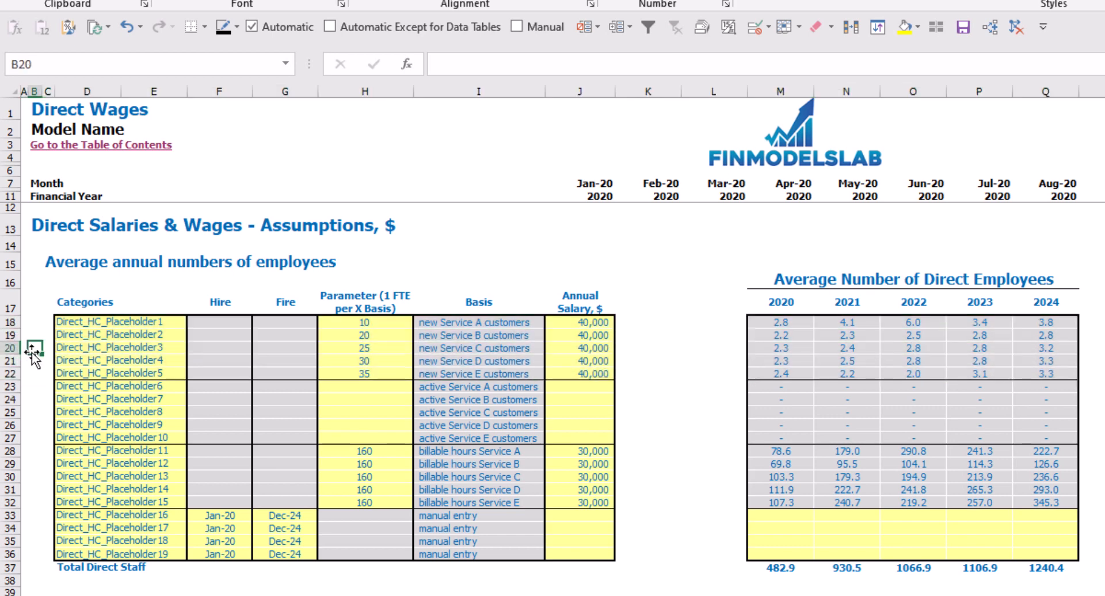
left_click(109, 324)
type("AE")
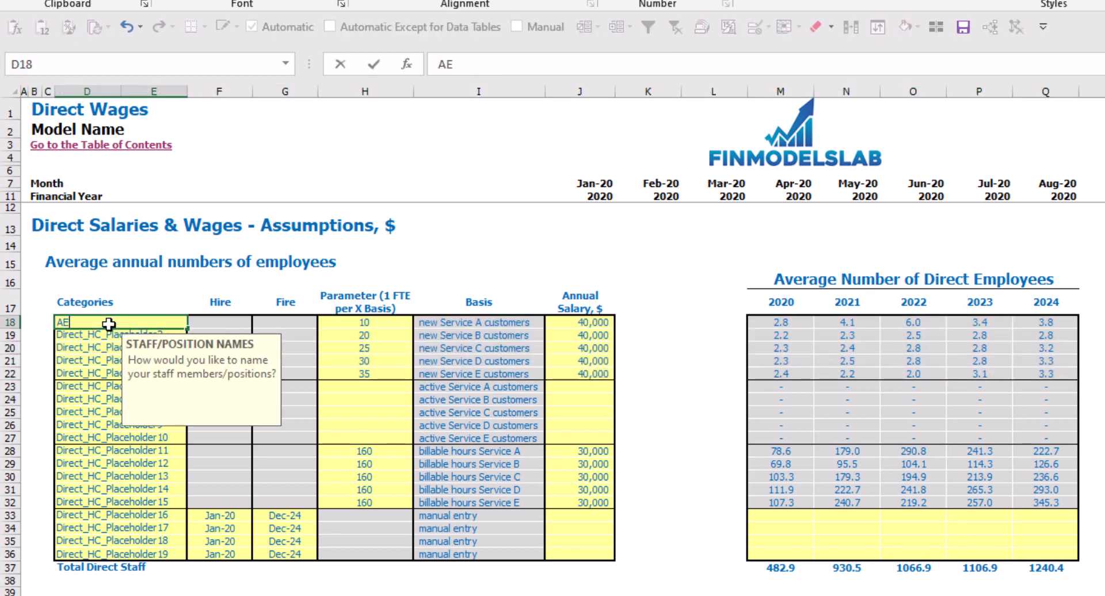
key("Return")
type("SDR")
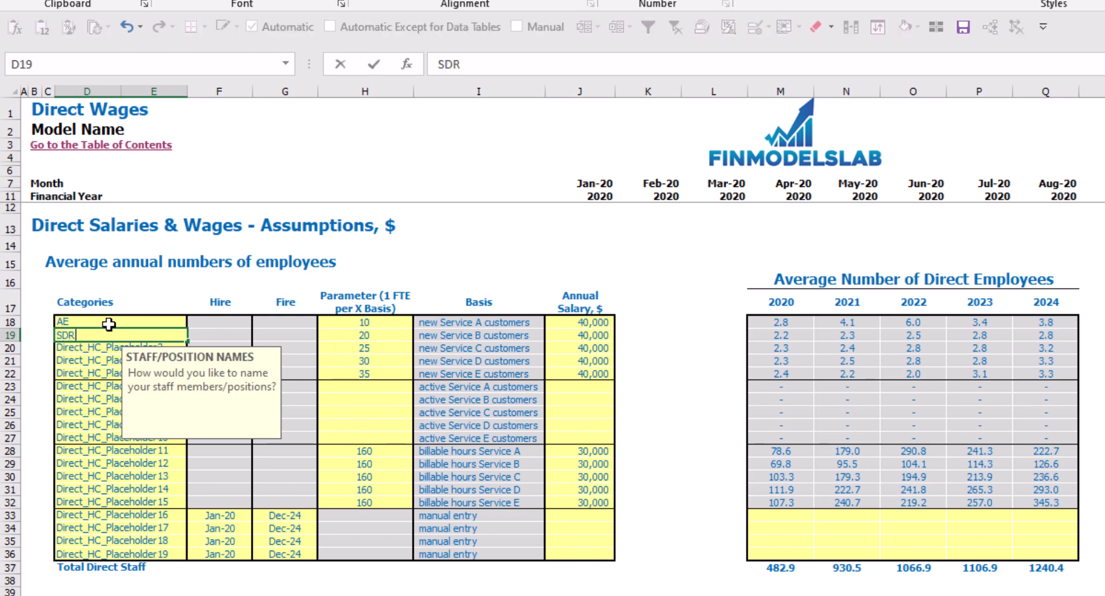
key("Return")
Step: Set the AE position's parameter to 1 FTE per 15 new Service A customers
left_click(432, 249)
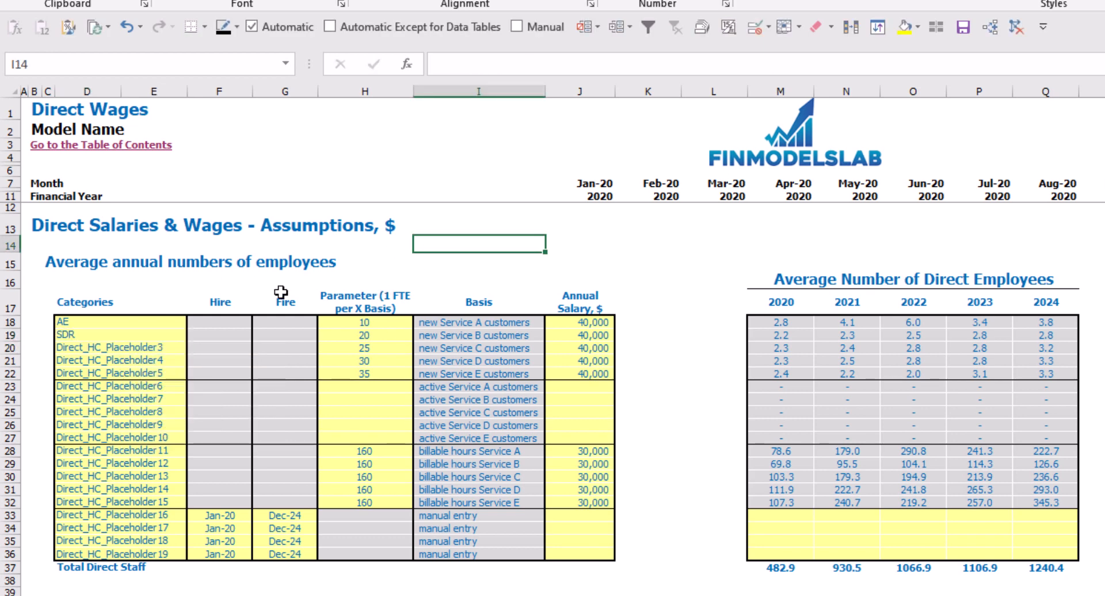
left_click(446, 306)
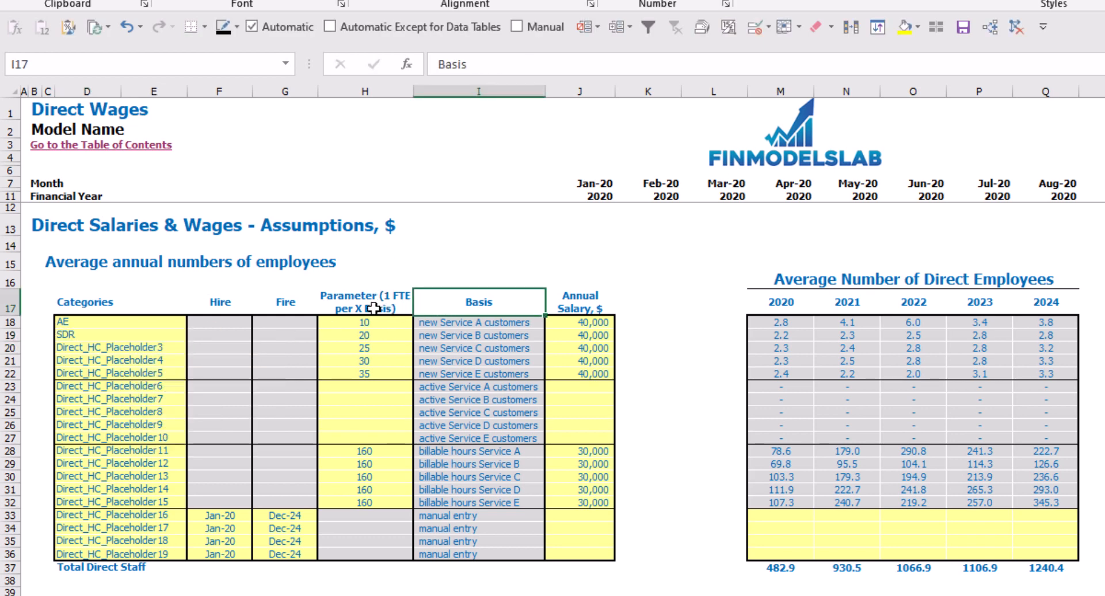
left_click(370, 310)
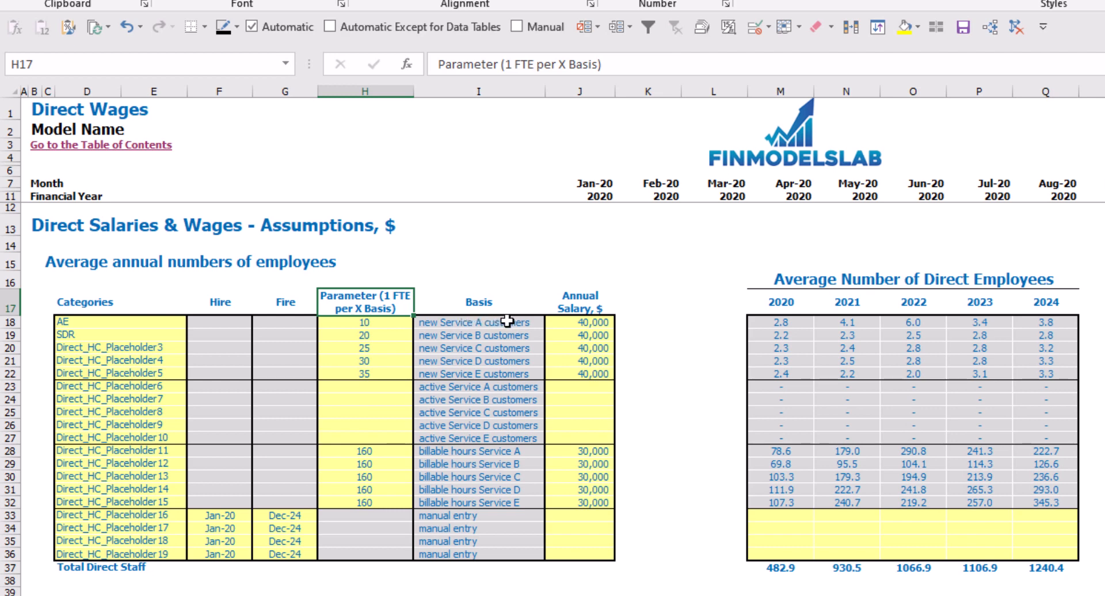
left_click(395, 334)
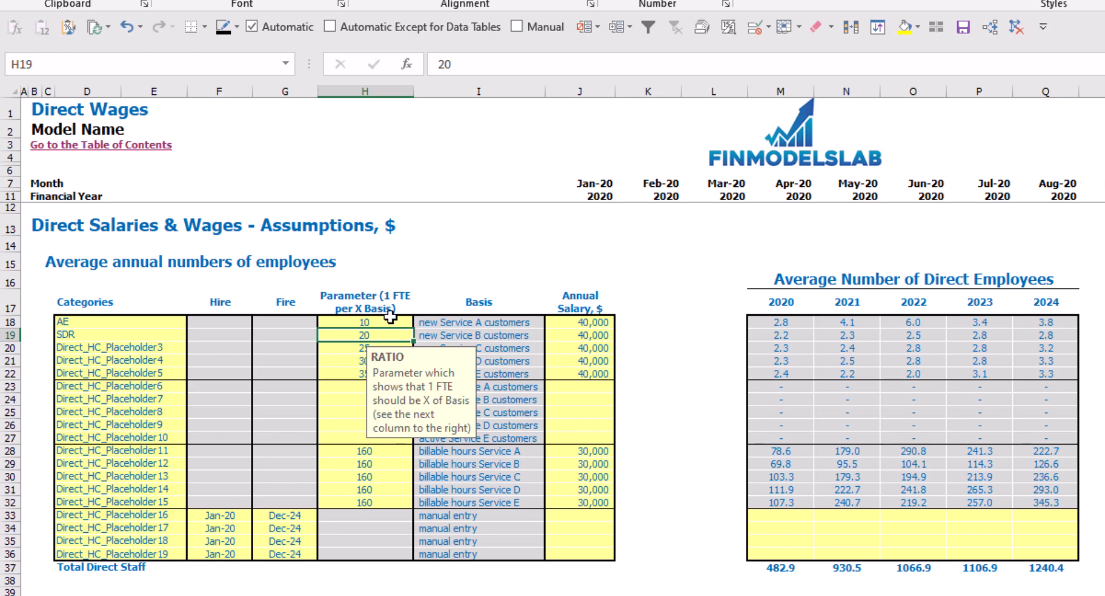
left_click(387, 320)
type("15")
key("Return")
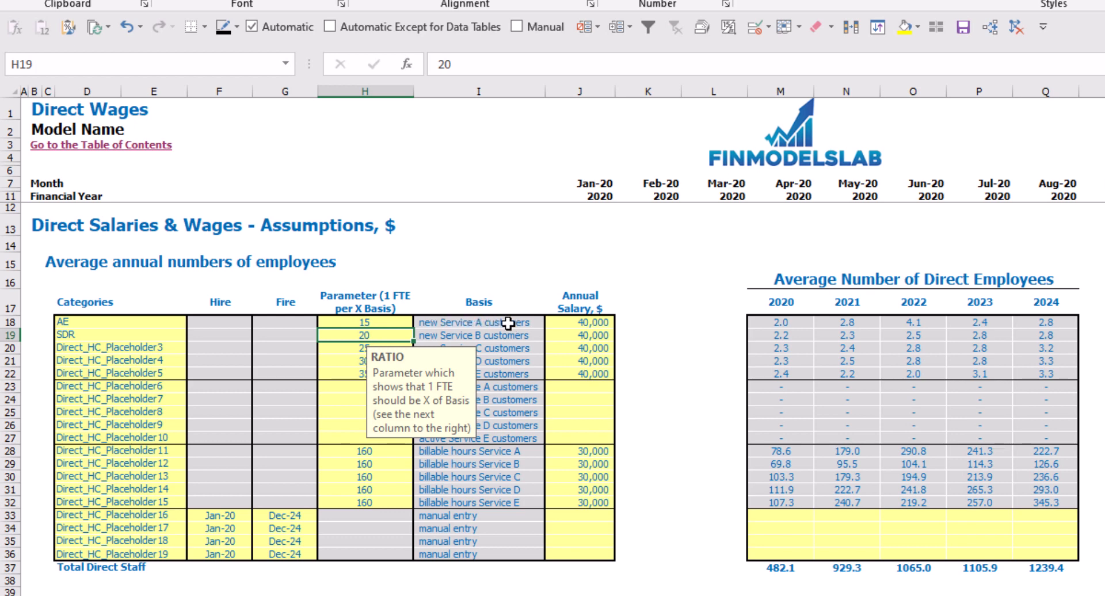
left_click(368, 323)
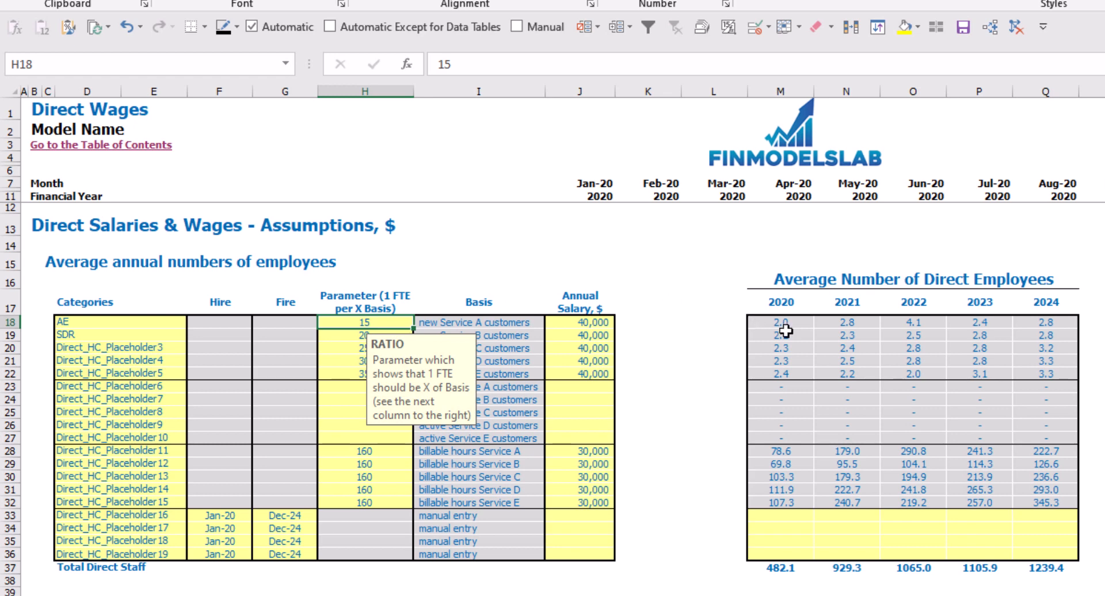
Step: Set the AE position's annual salary to $25,000 on the Direct Wages sheet
left_click(858, 240)
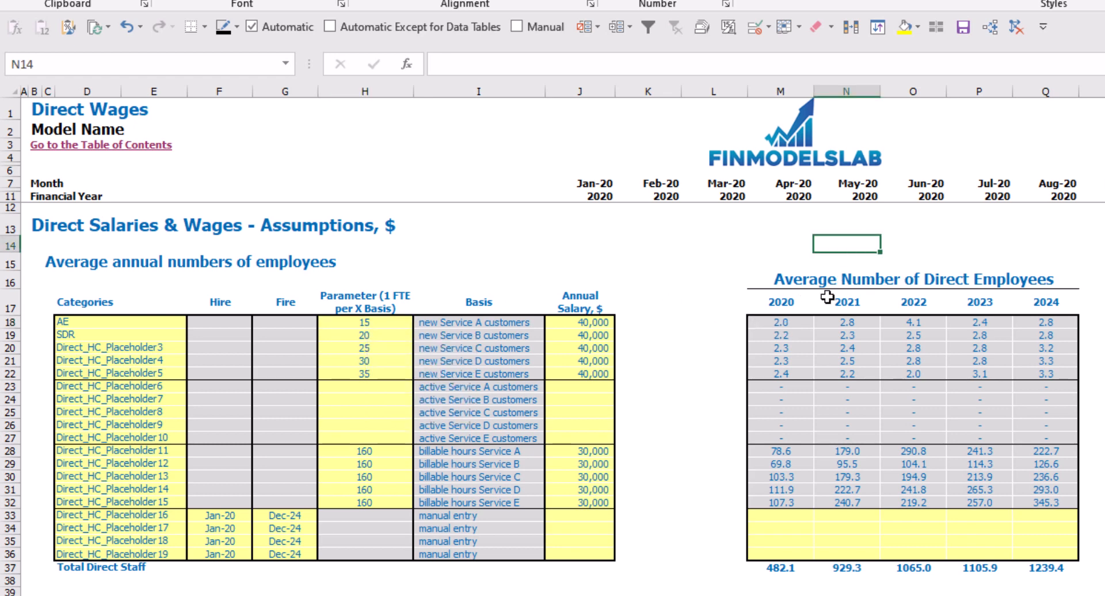
left_click_drag(790, 324, 1053, 323)
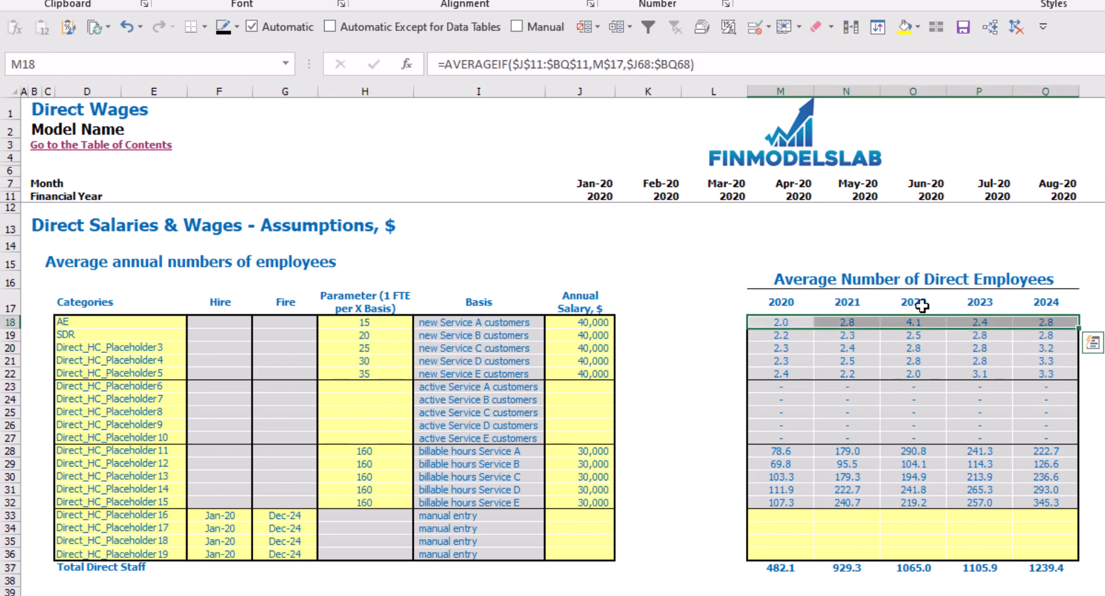
left_click(642, 262)
left_click(599, 322)
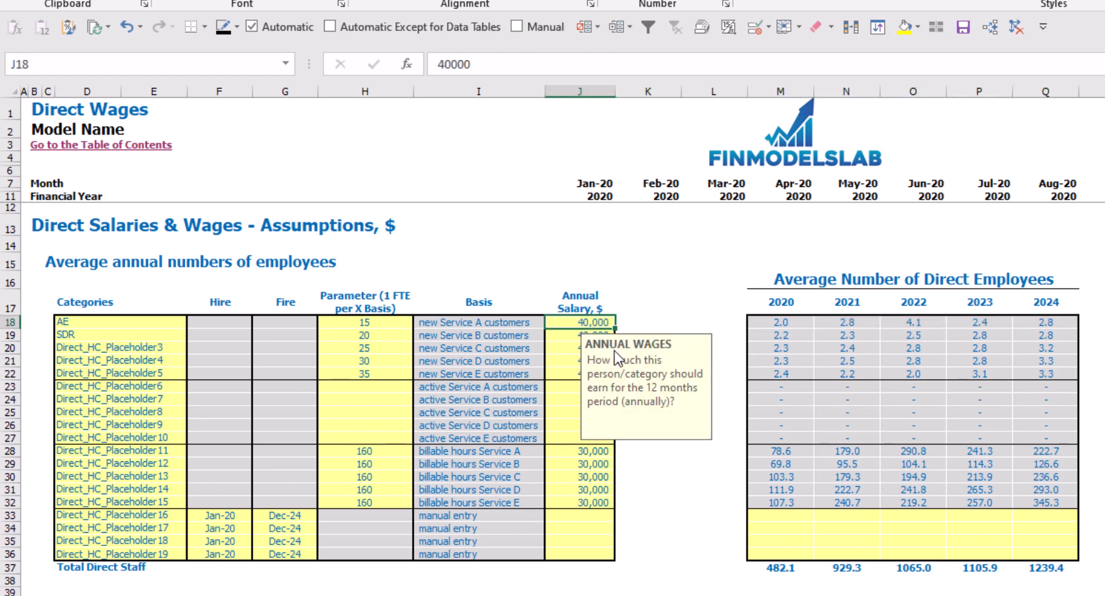
type("2500")
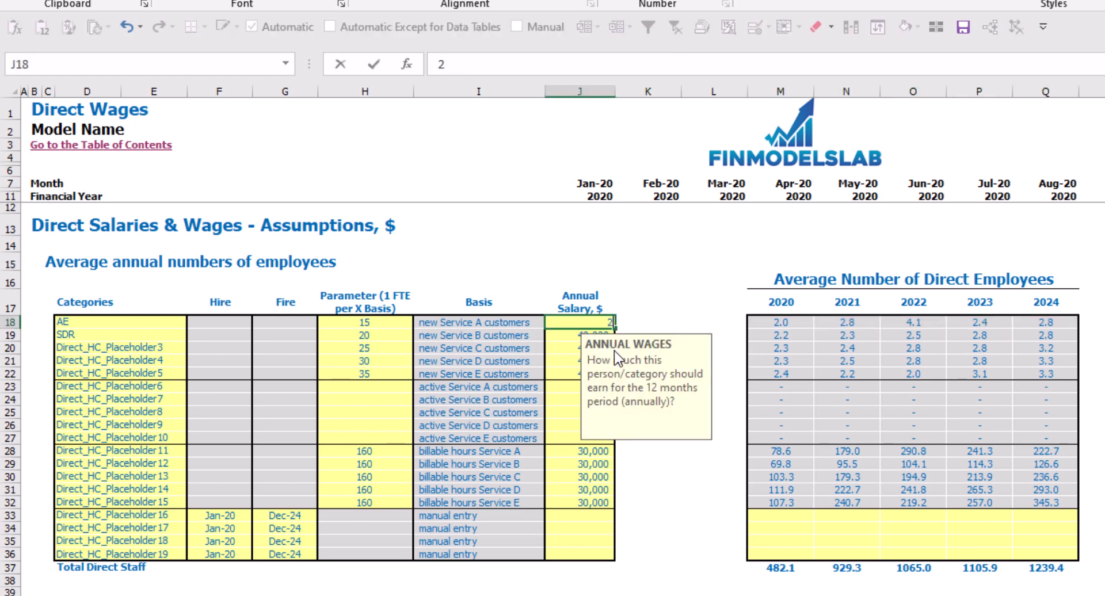
key("Return")
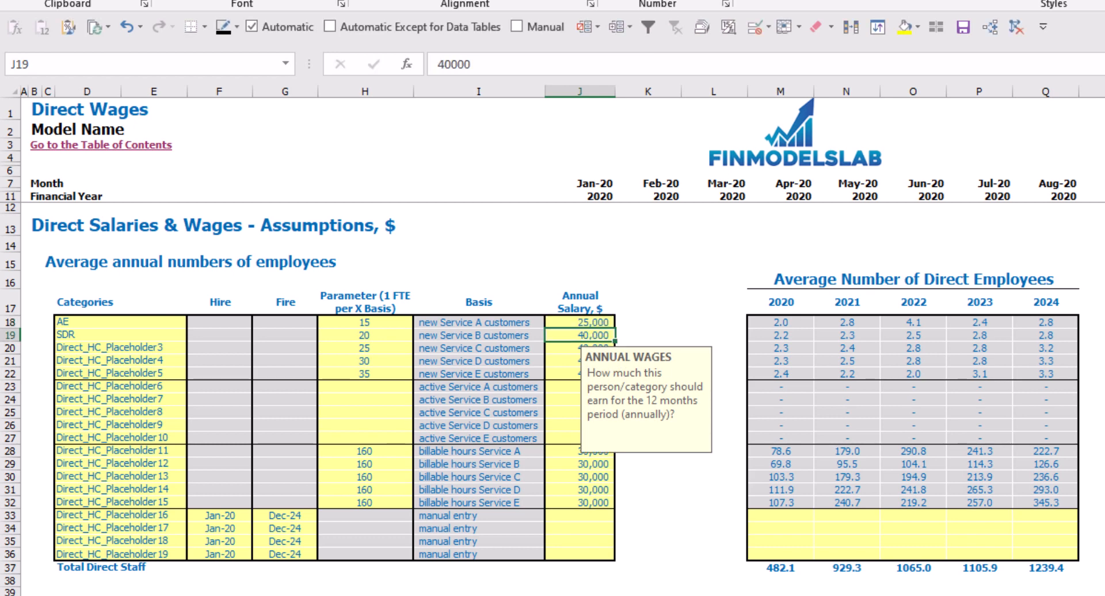
Step: Set the AE position's annual salary raises to 5%, 4%, 3% and 2% for 2021 through 2024
left_click(1104, 323)
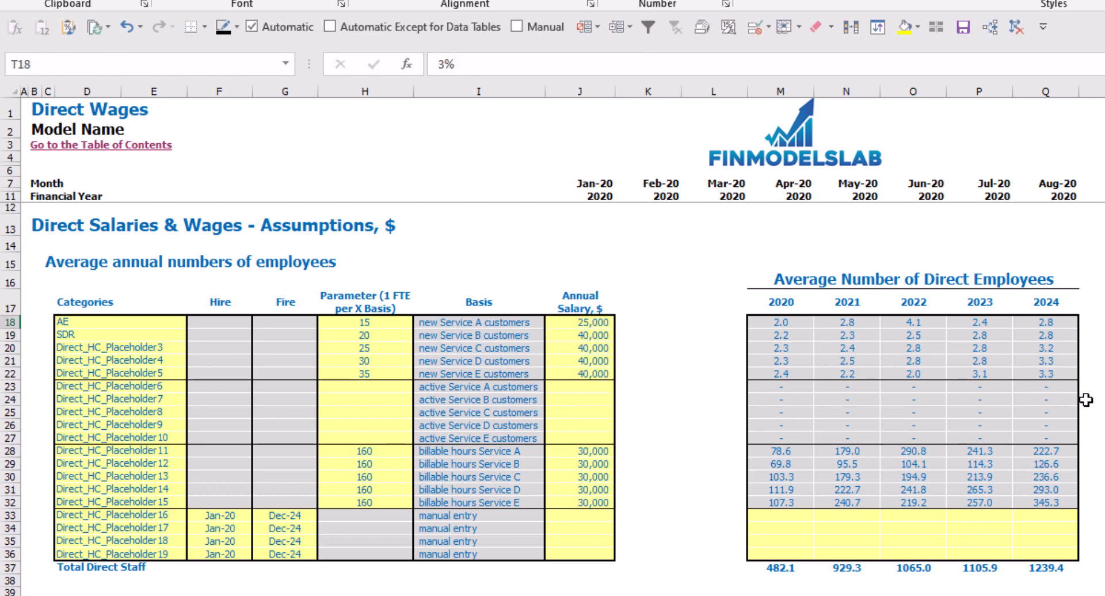
key("Right")
key("Right")
key("Right")
type("2")
key("Right")
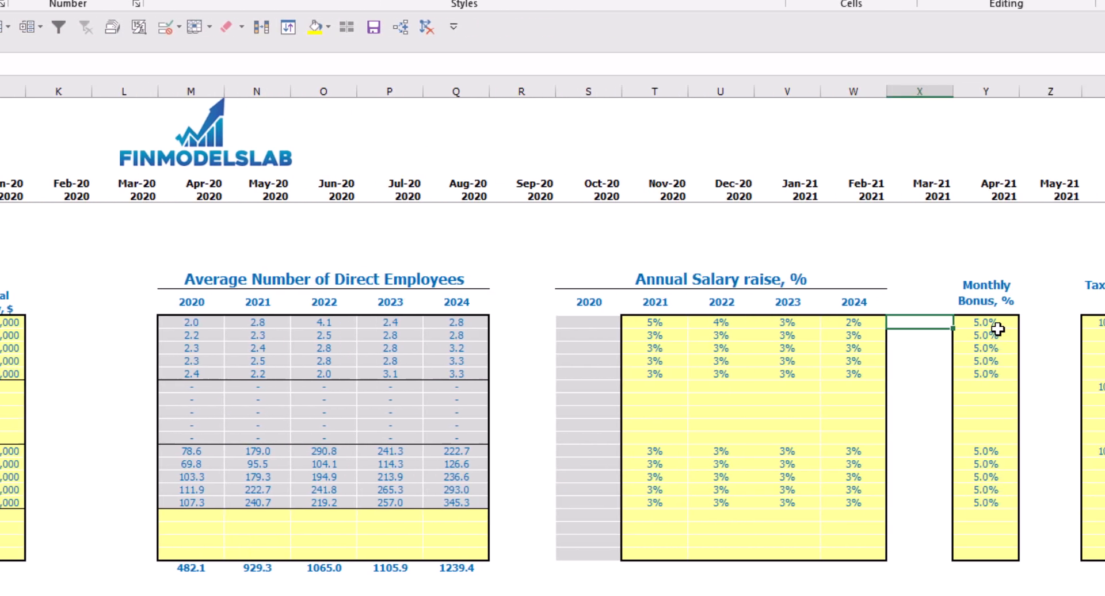
Step: Set the AE position's monthly bonus to 10% and its tax rate to 12%
left_click(926, 323)
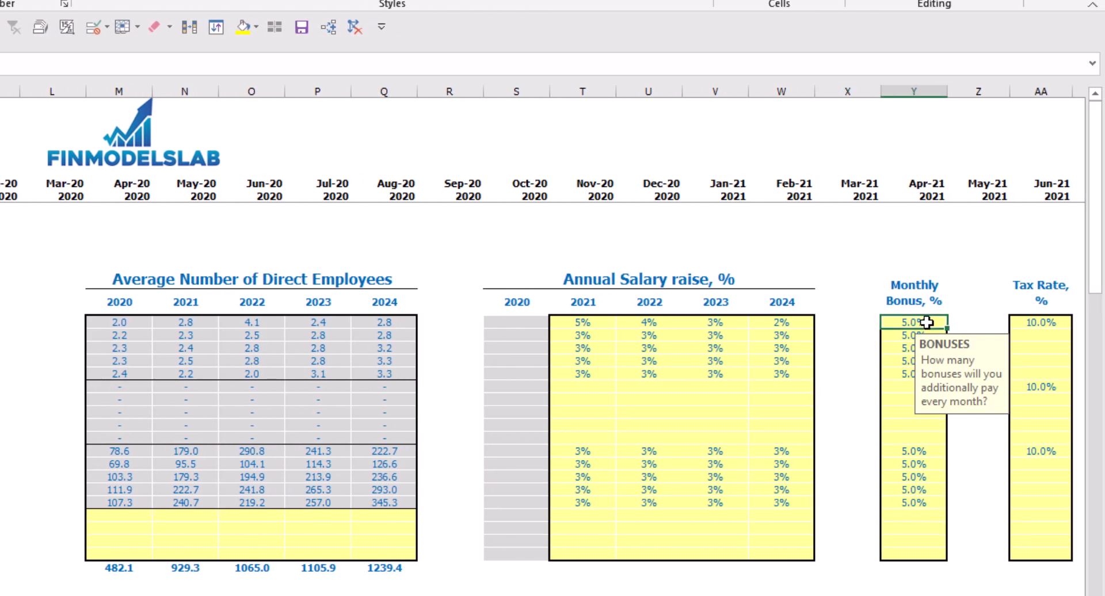
type("10")
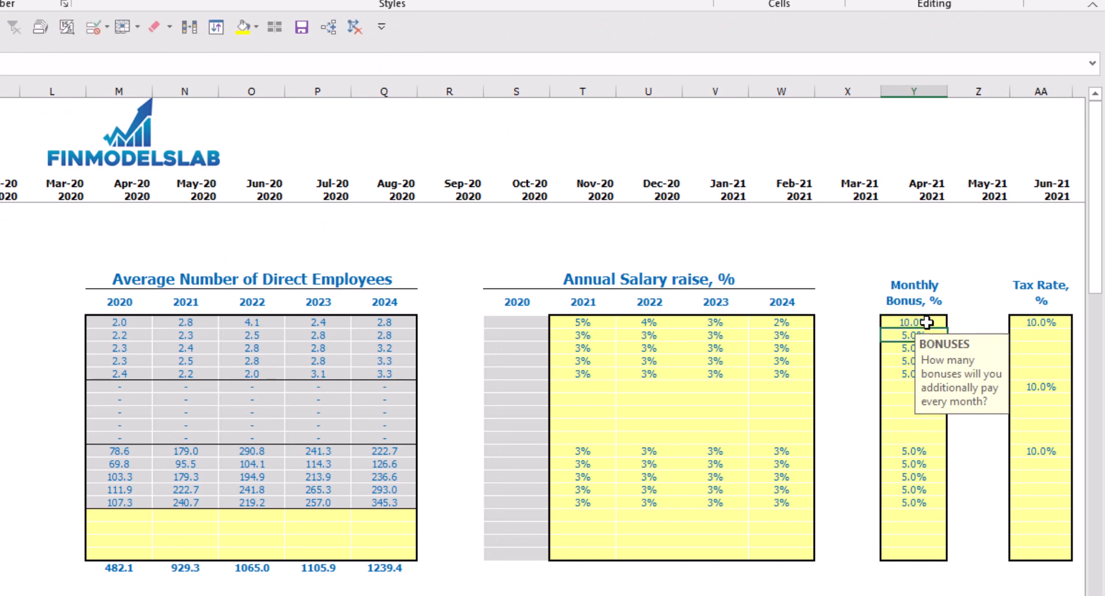
key("ctrl+Return")
left_click(1033, 320)
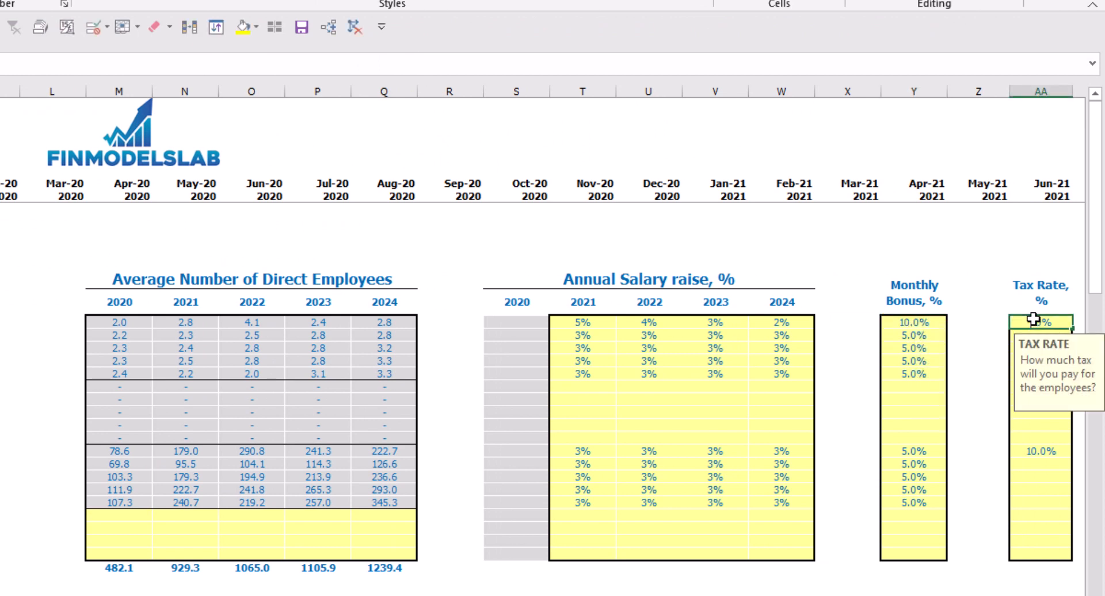
type("12")
key("Return")
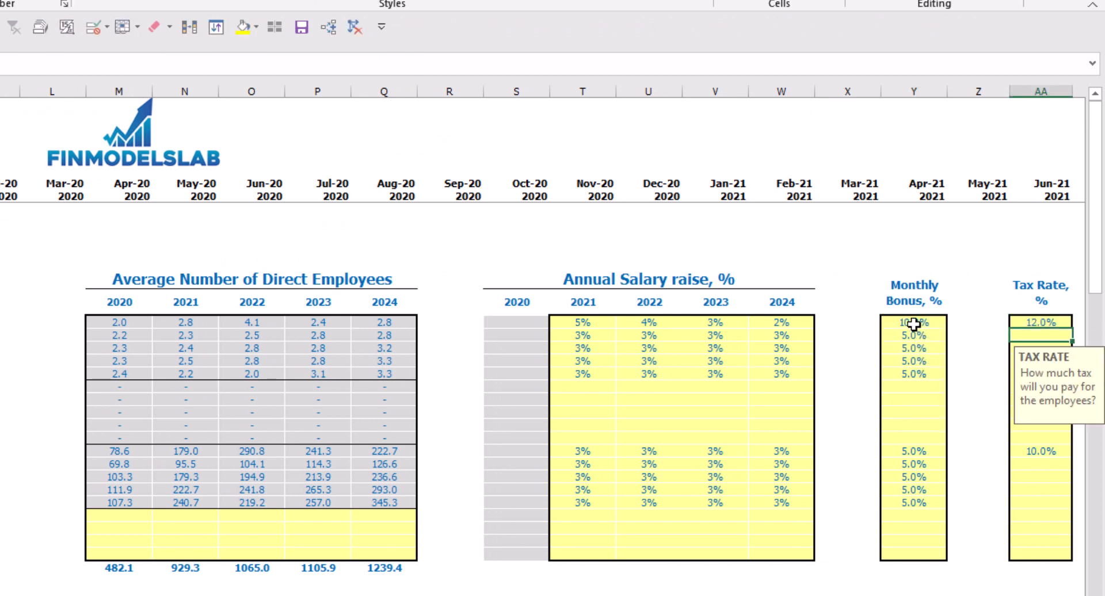
Step: Clear the AE position's monthly bonus and tax rate entries
left_click(914, 324)
key("Delete")
left_click(1029, 321)
key("Delete")
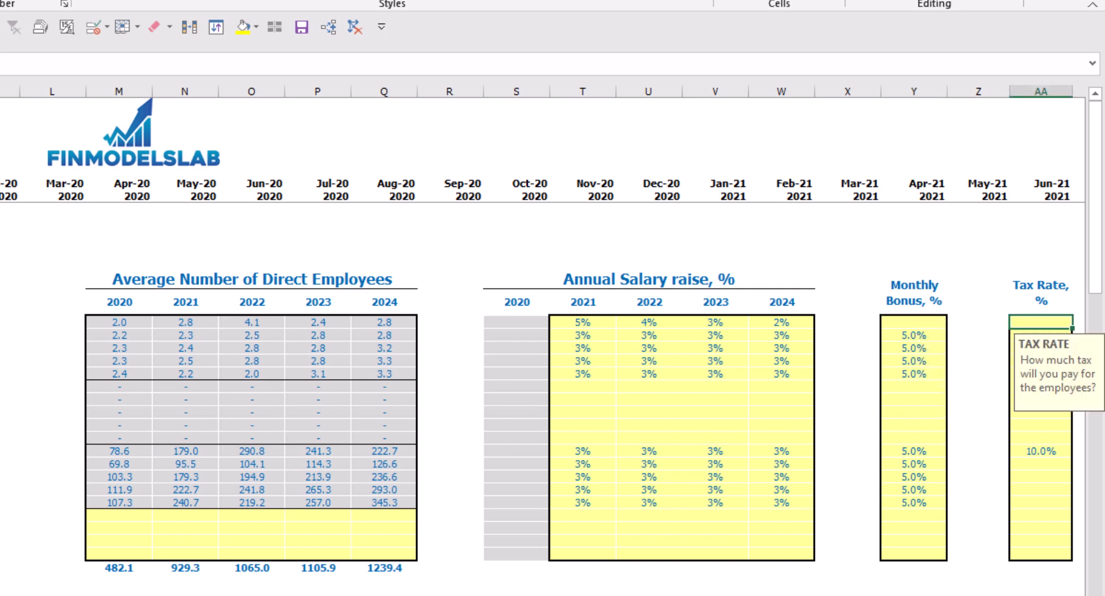
Step: Review the calculated annual salaries, direct staff numbers, monthly base salaries, monthly bonuses and base taxes on the Direct Wages sheet
left_click_drag(119, 594, 384, 593)
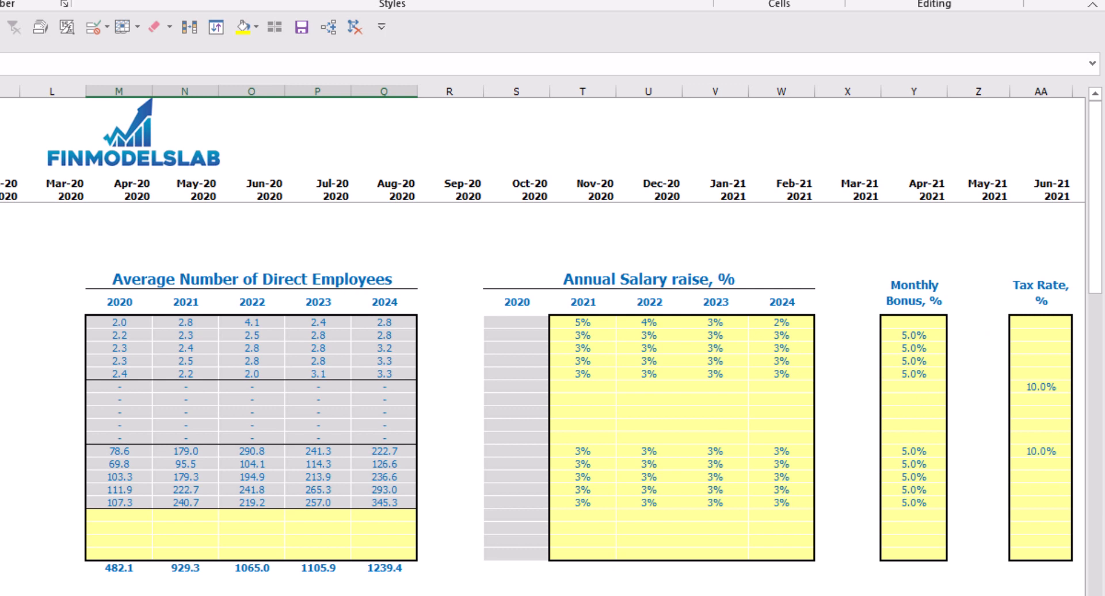
left_click(582, 594)
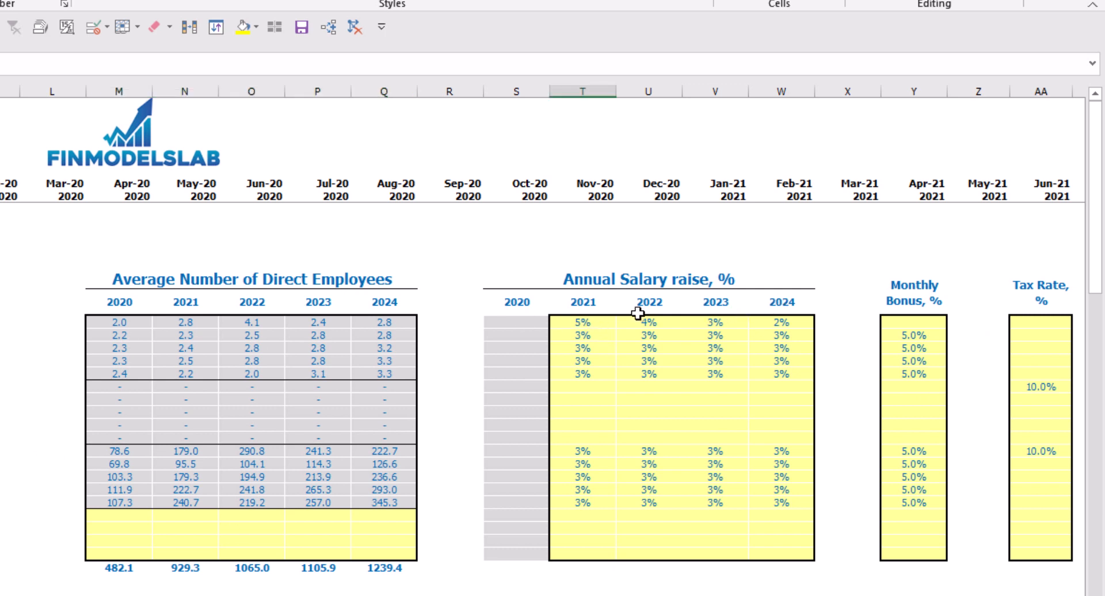
scroll(583, 403, "down", 14)
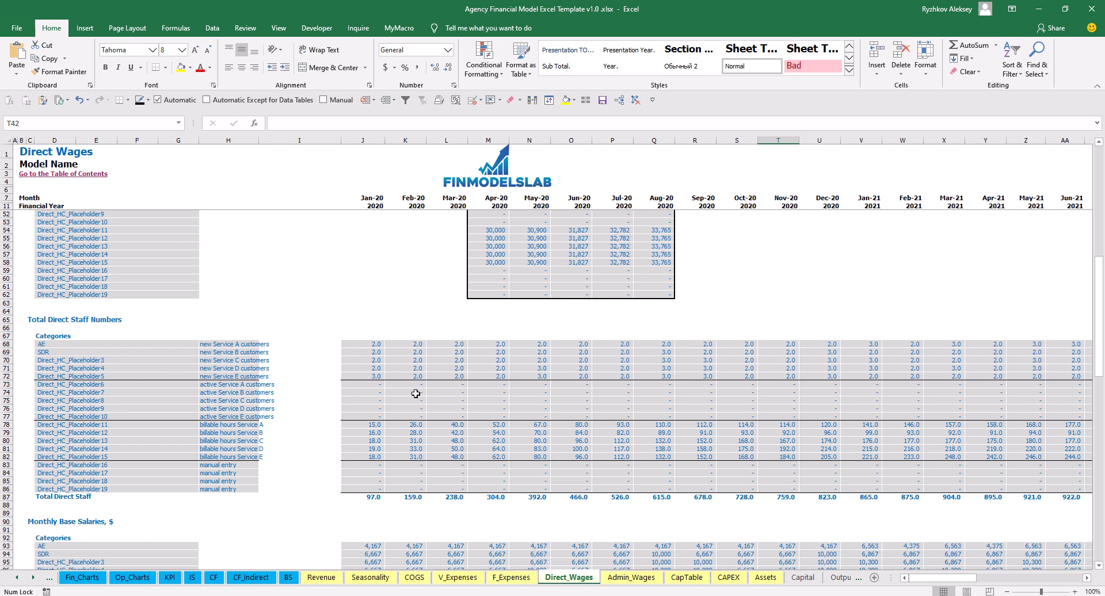
scroll(415, 394, "down", 7)
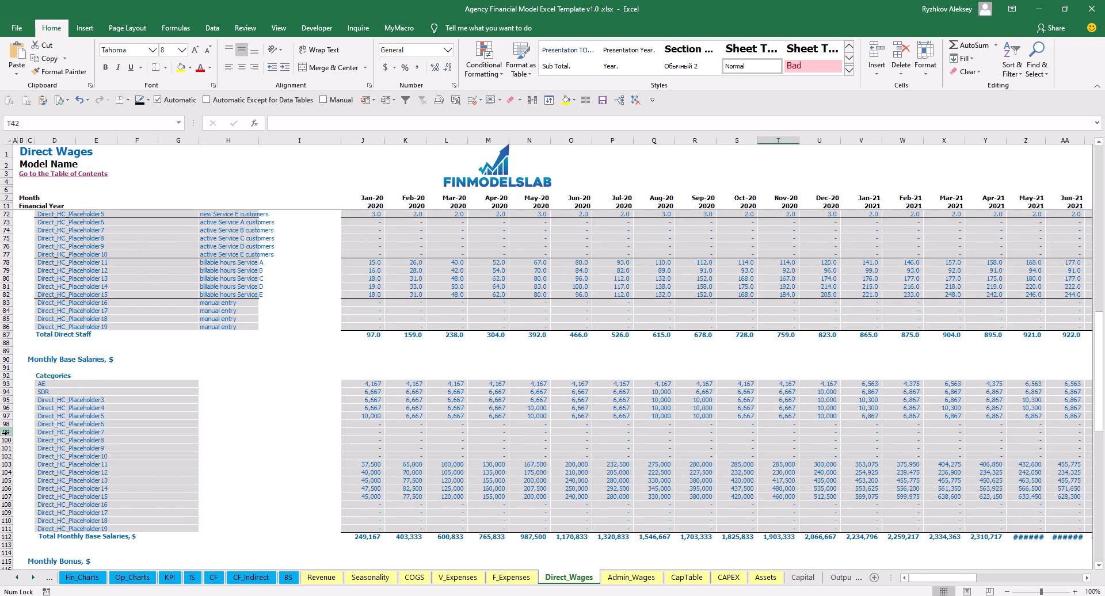
scroll(551, 409, "down", 10)
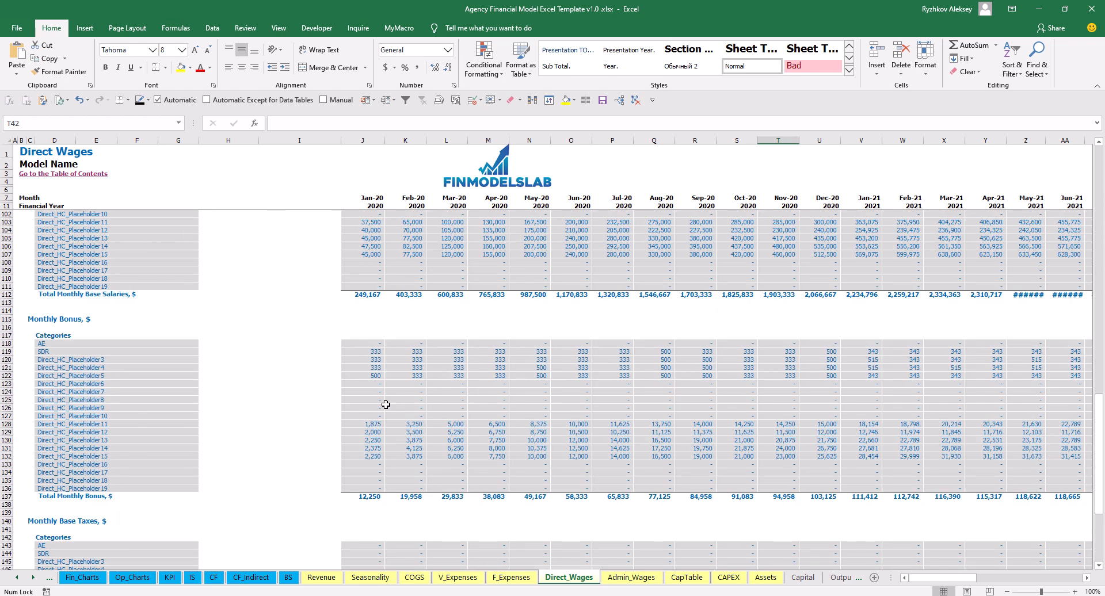
scroll(386, 405, "down", 7)
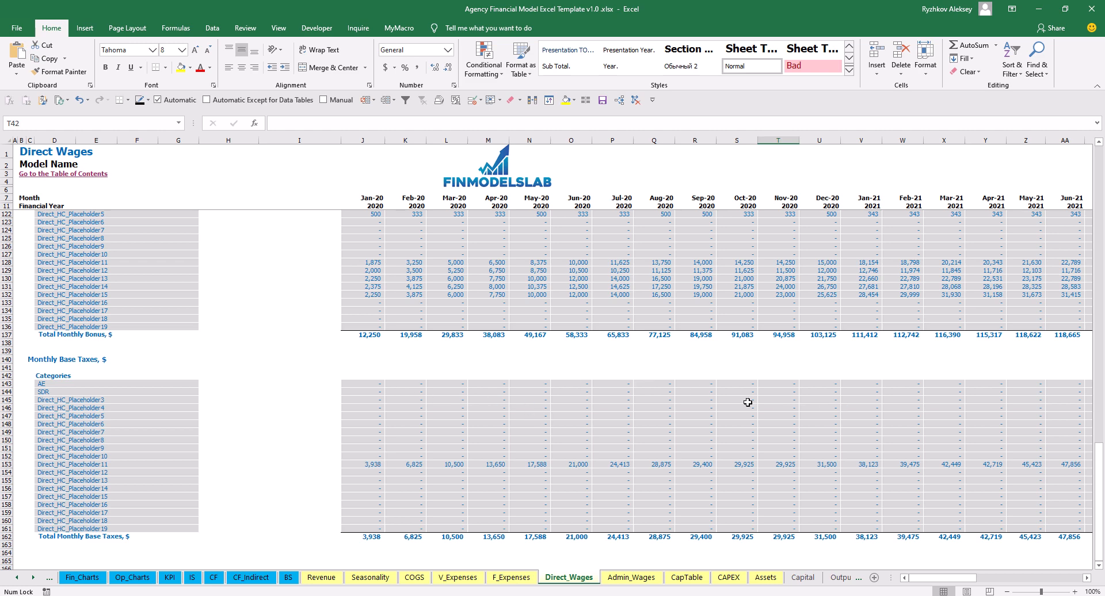
scroll(515, 392, "up", 20)
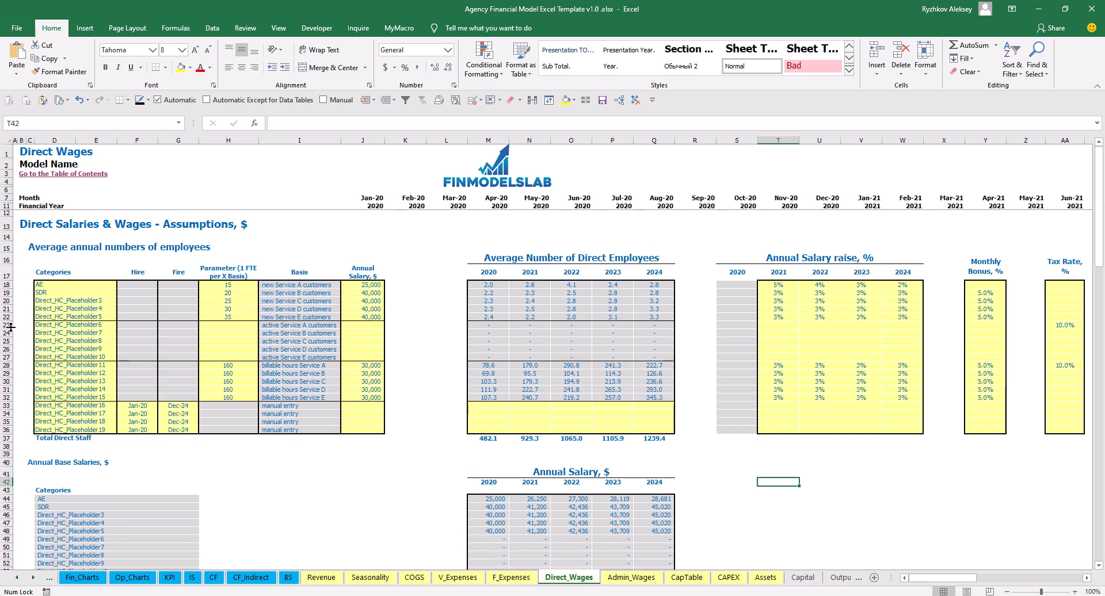
Step: Rename Direct_HC_Placeholder6, based on active Service A customers, to Cust Success
left_click_drag(11, 327, 46, 359)
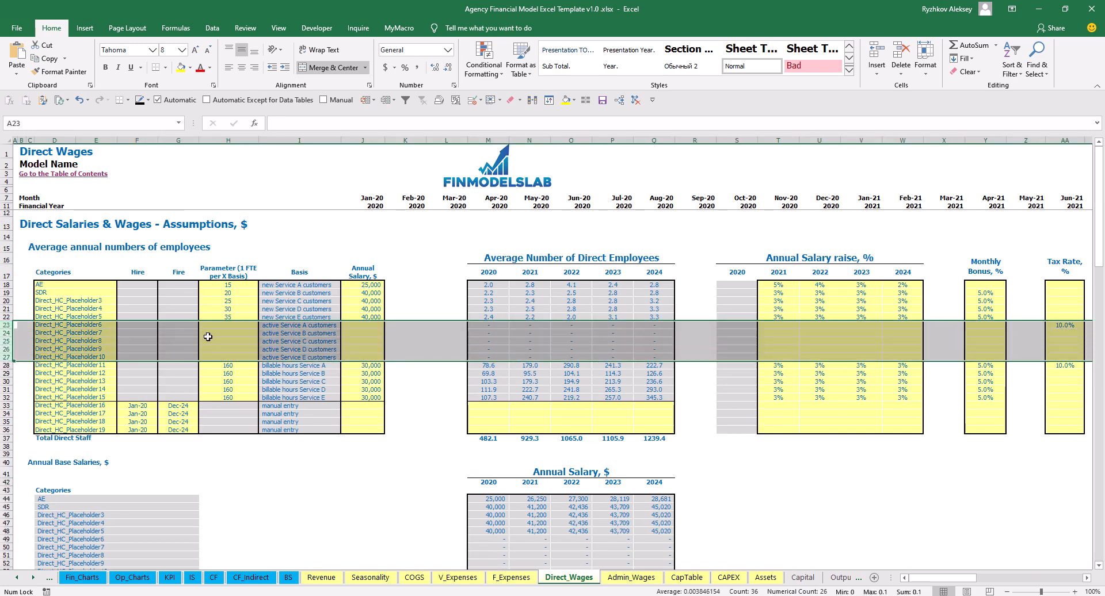
left_click(299, 326)
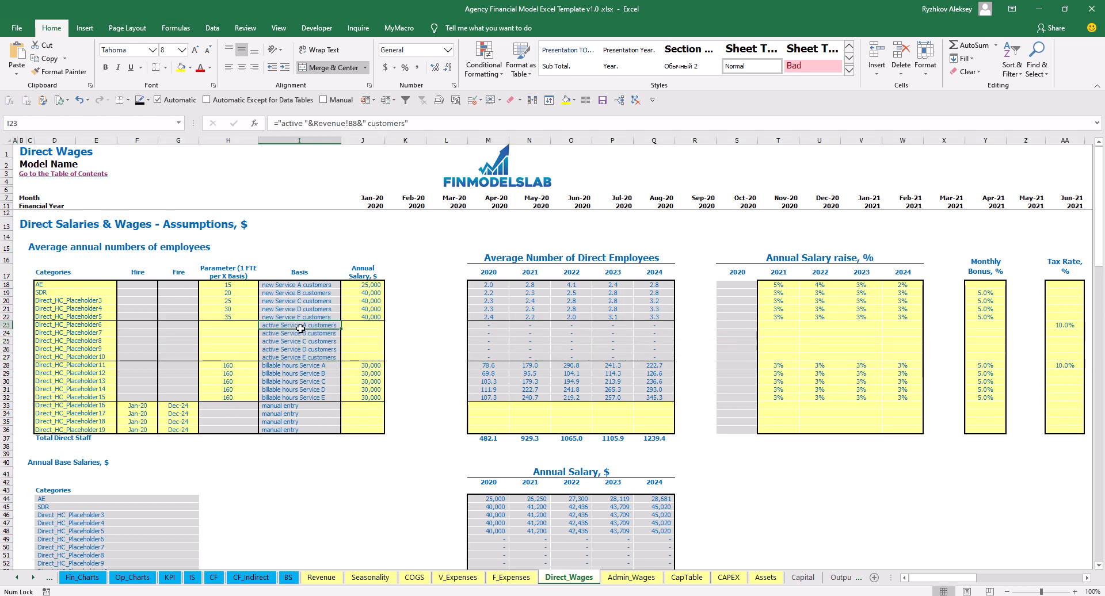
left_click(97, 325)
type("Cust")
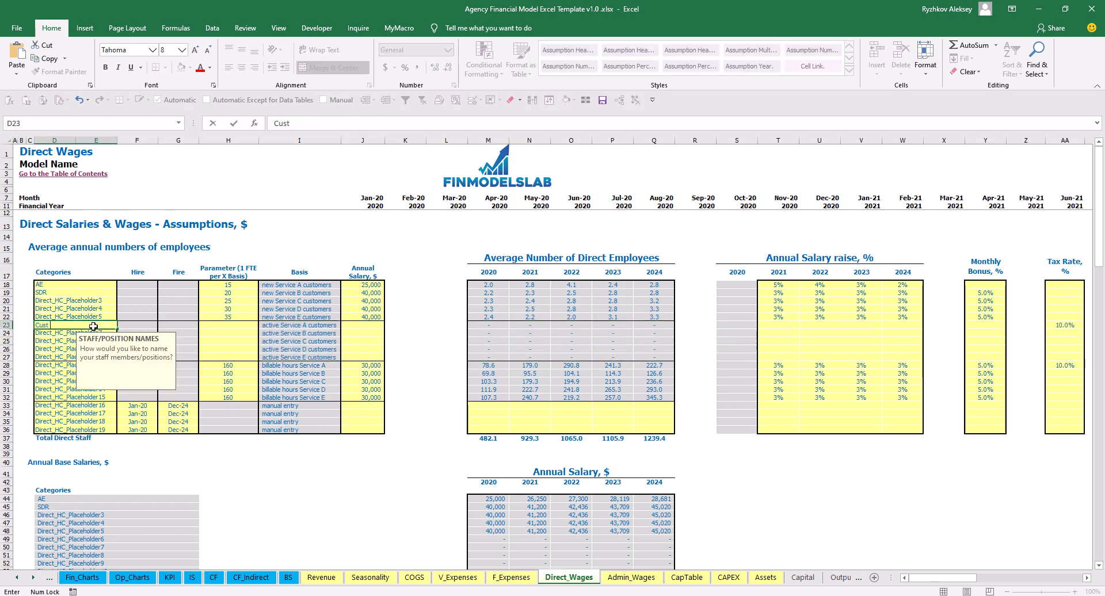
type(" Success")
key("Return")
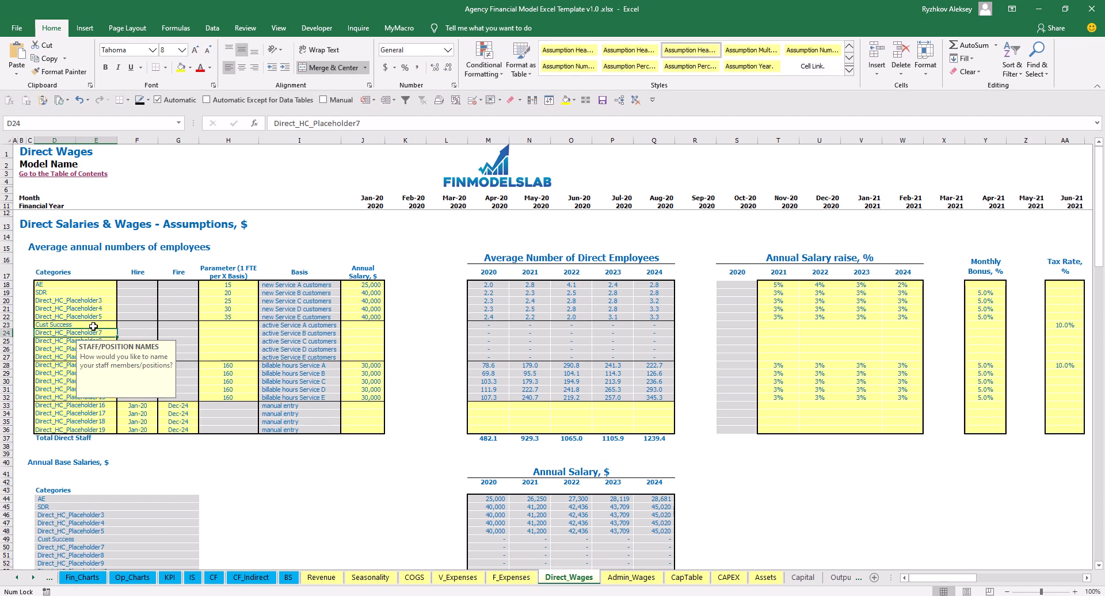
Step: Set the Cust Success position to 1 FTE per 20 active Service A customers with an annual salary of $3,000
left_click(206, 324)
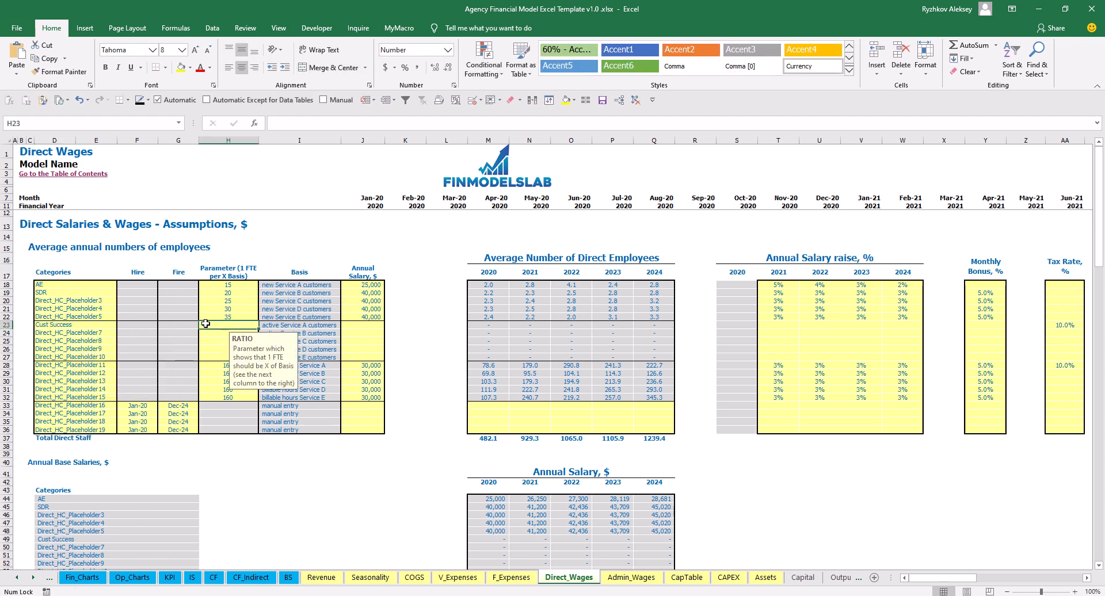
type("20")
key("Return")
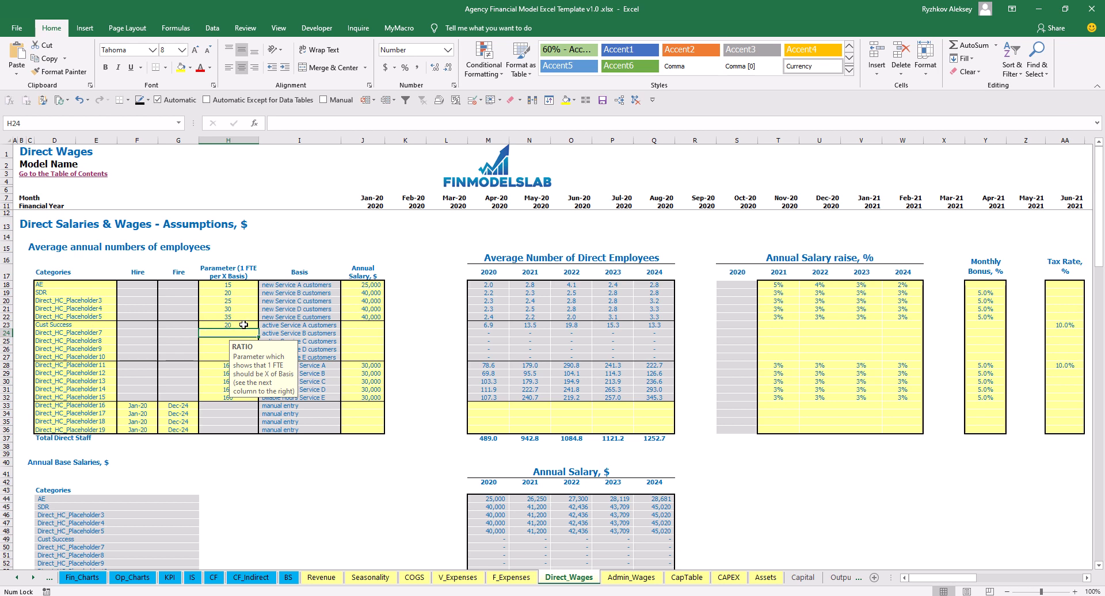
left_click(371, 325)
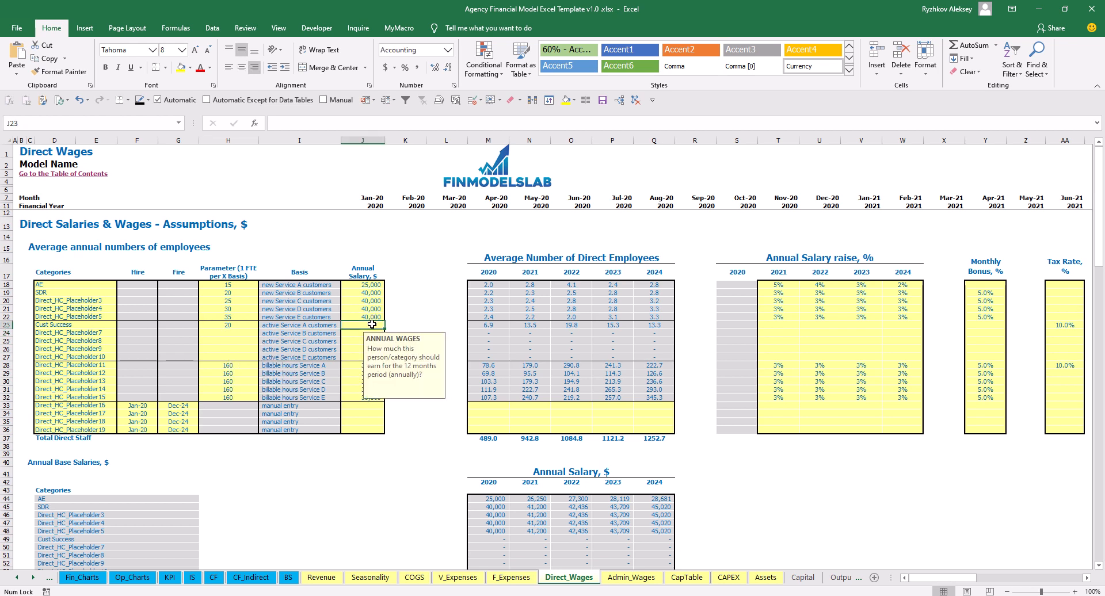
type("3000")
key("Return")
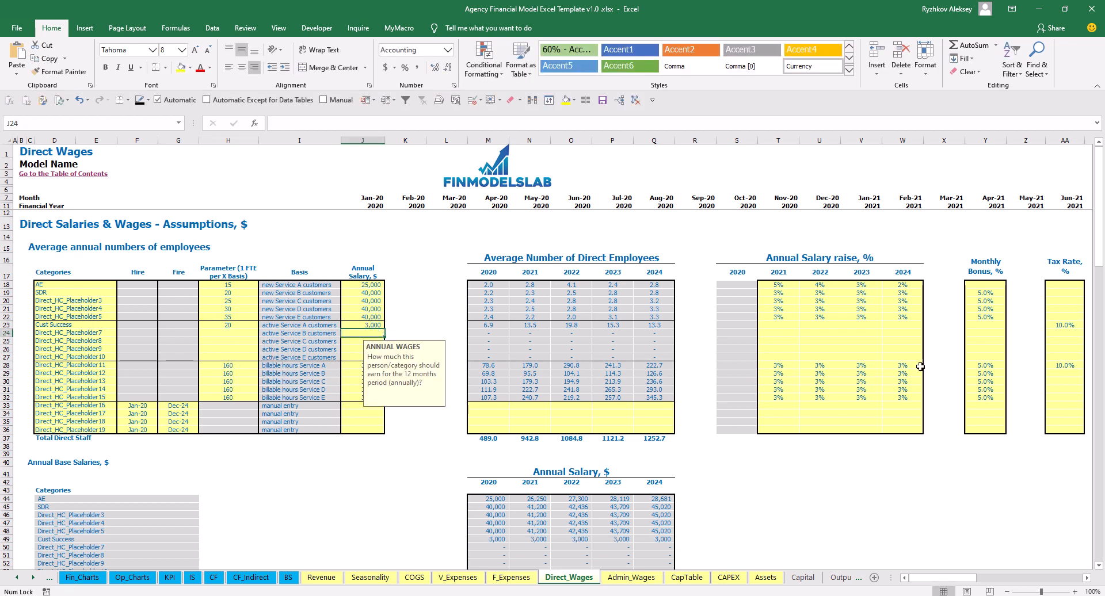
Step: Fill the Cust Success annual salary raises for 2021 through 2024 with 3%, copied from the rate in the row above
left_click(782, 319)
key("ctrl+c")
left_click_drag(778, 325, 902, 325)
key("ctrl+v")
Step: Set the Cust Success position's monthly bonus to 5% and its tax rate to 12%
left_click(985, 325)
type("5")
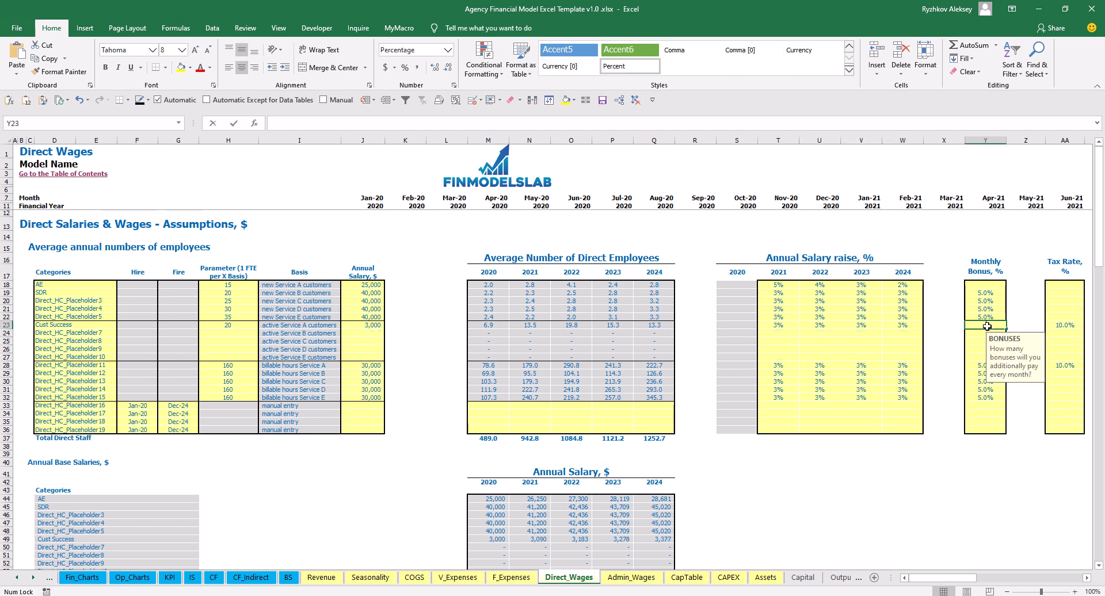
key("Tab")
left_click(1059, 323)
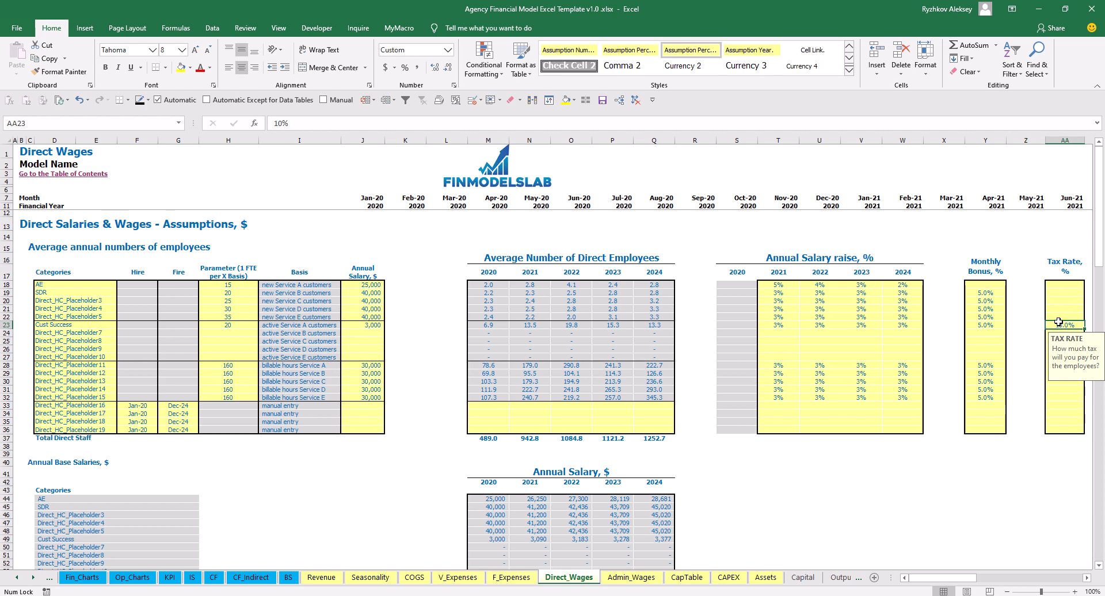
type("12")
key("Return")
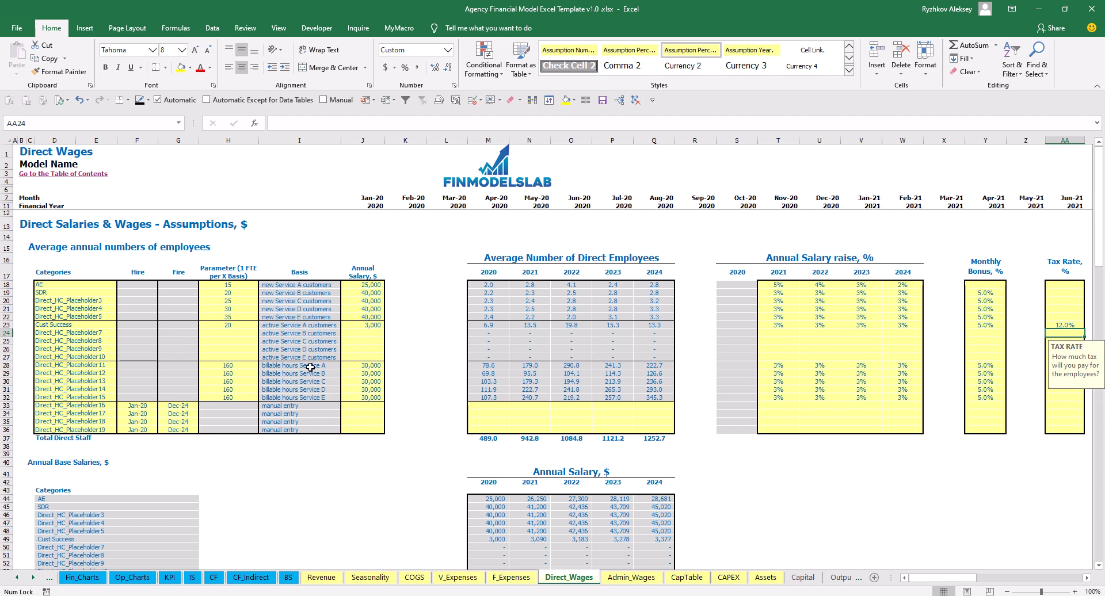
Step: Rename Direct_HC_Placeholder11, based on Service A billable hours, to Engineer
left_click(233, 367)
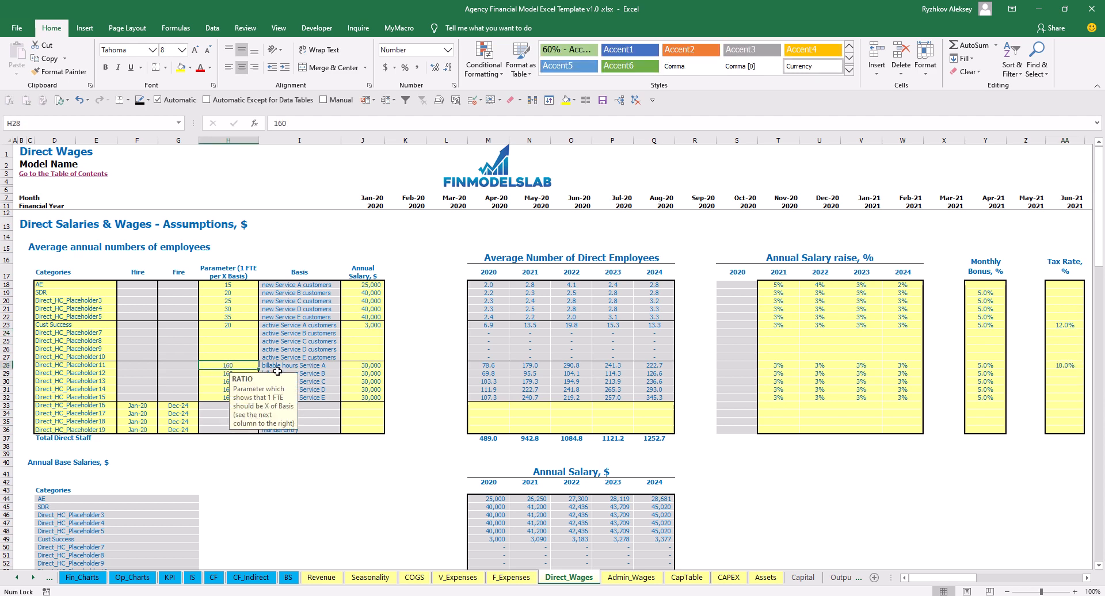
left_click(97, 366)
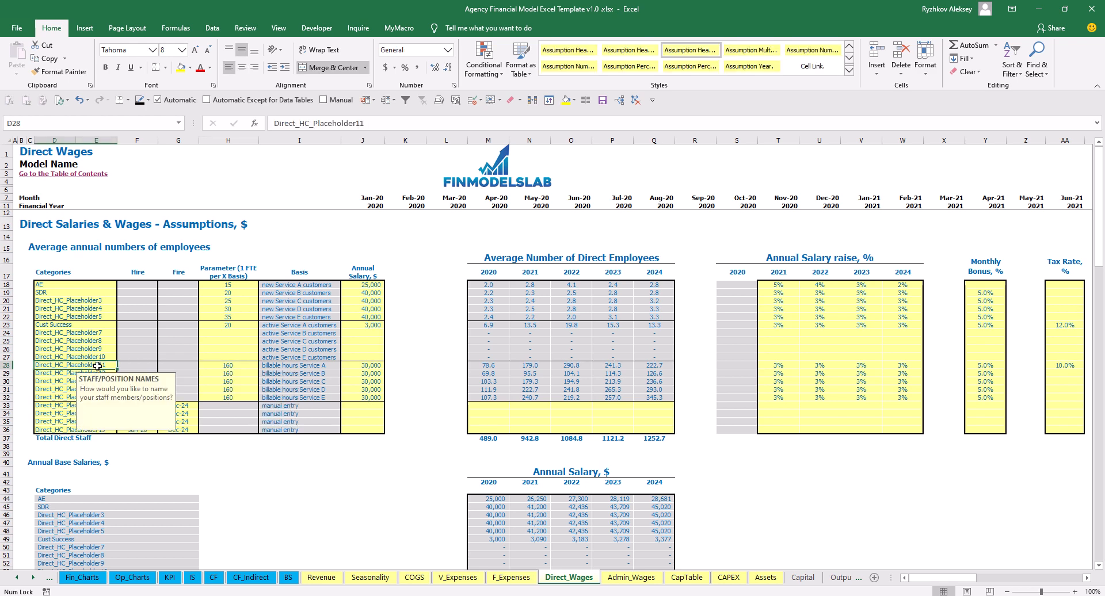
type("E")
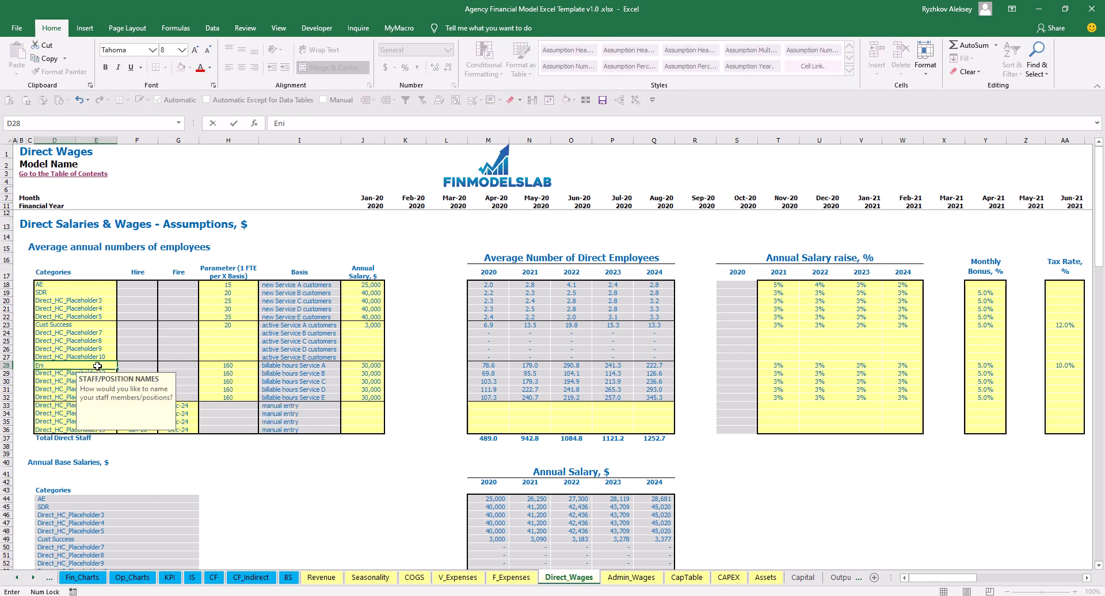
type("ngineer")
key("Return")
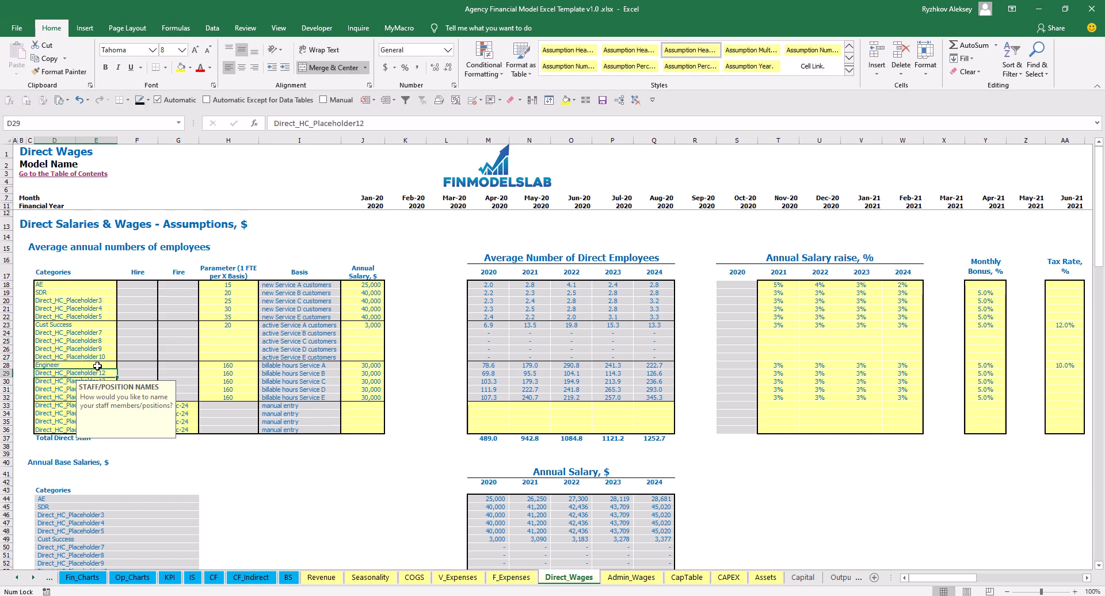
left_click(228, 373)
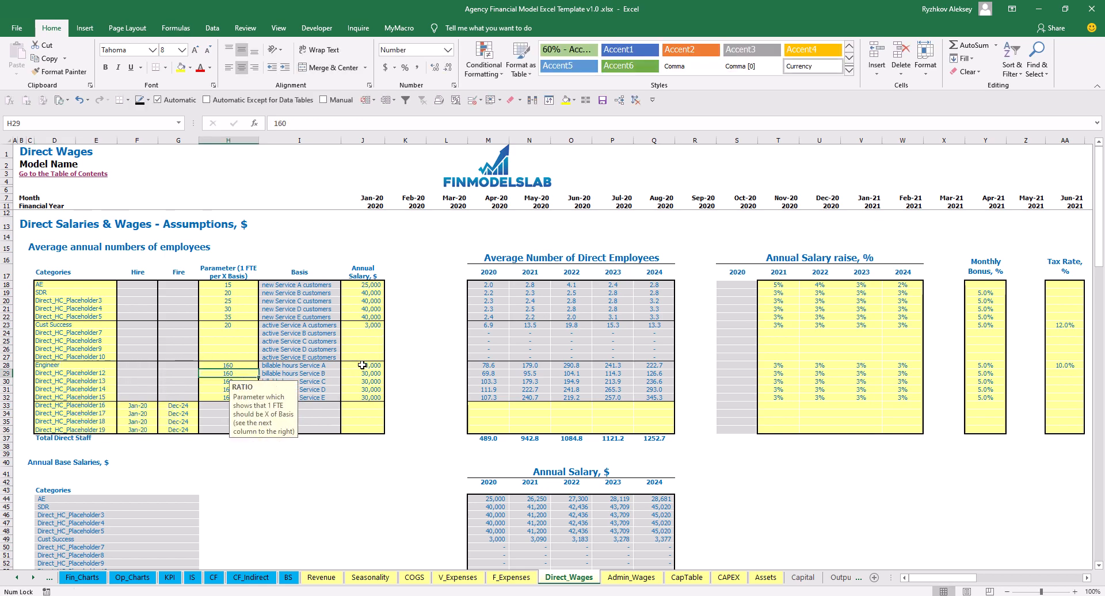
key("Up")
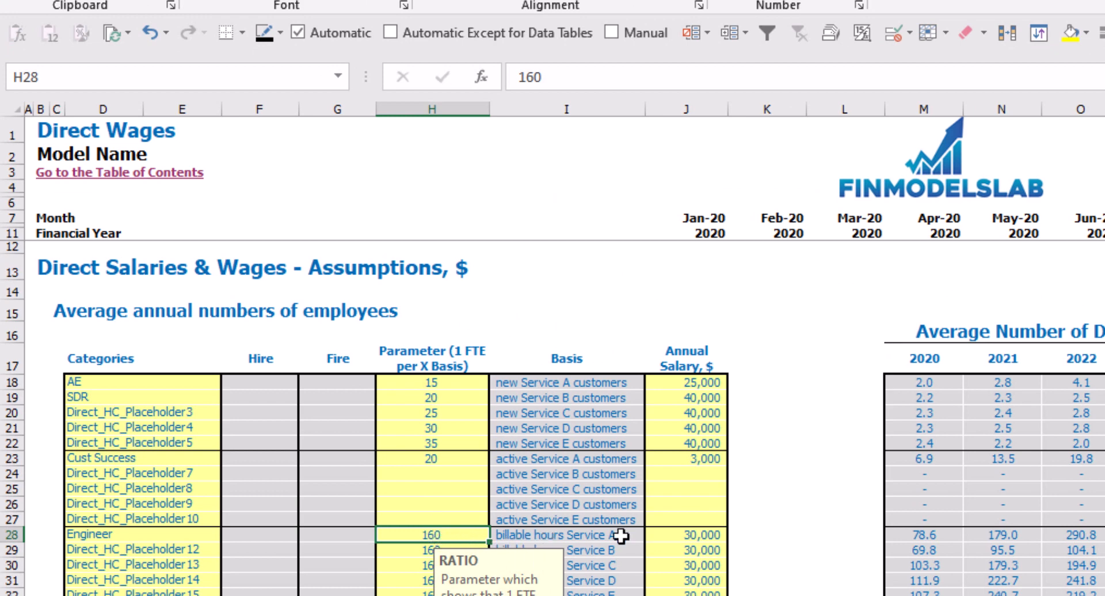
left_click(702, 540)
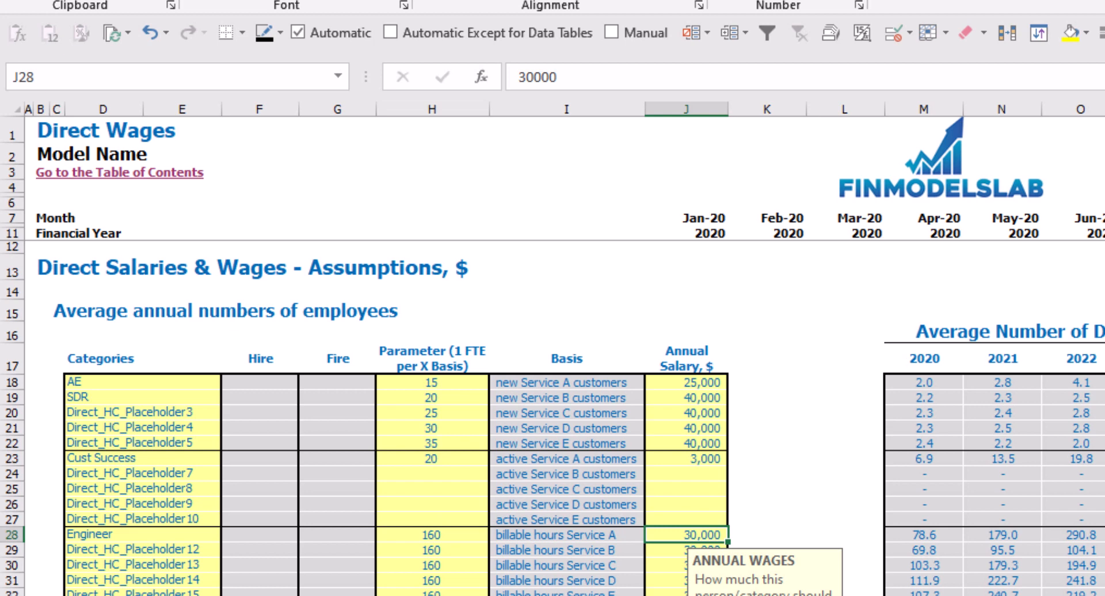
left_click(567, 595)
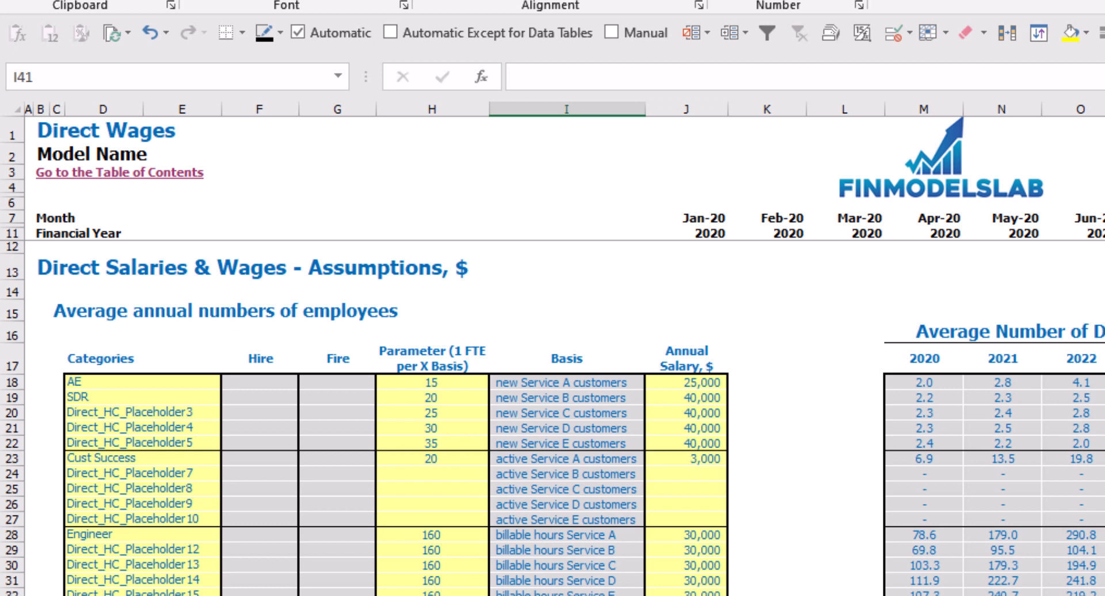
Step: Rename Direct_HC_Placeholder16, the first manual-entry direct position, to Manager
left_click(12, 595)
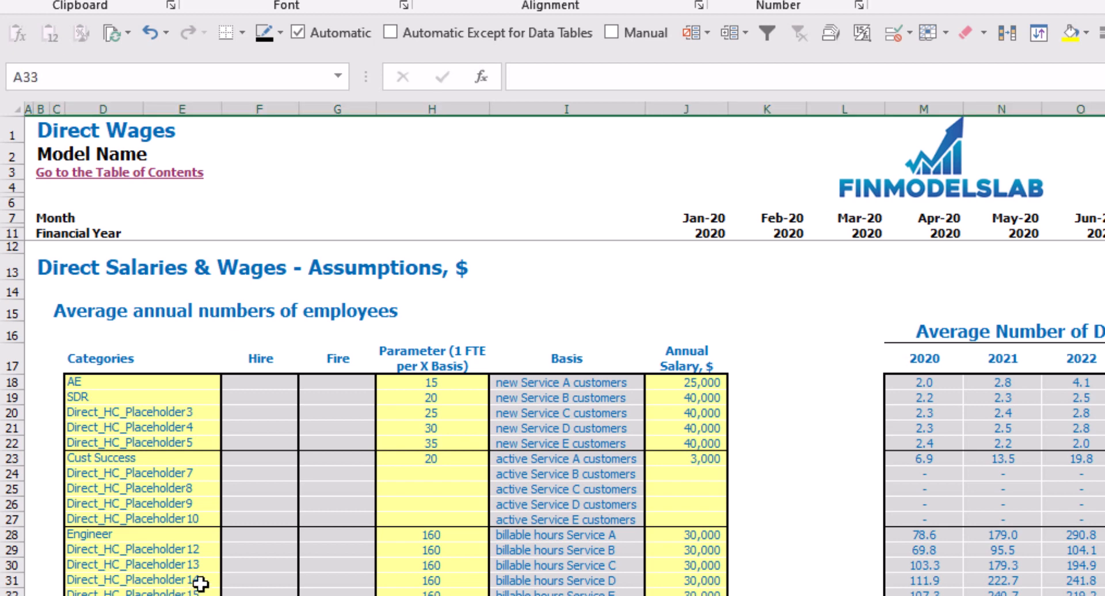
left_click(173, 595)
type("Mana")
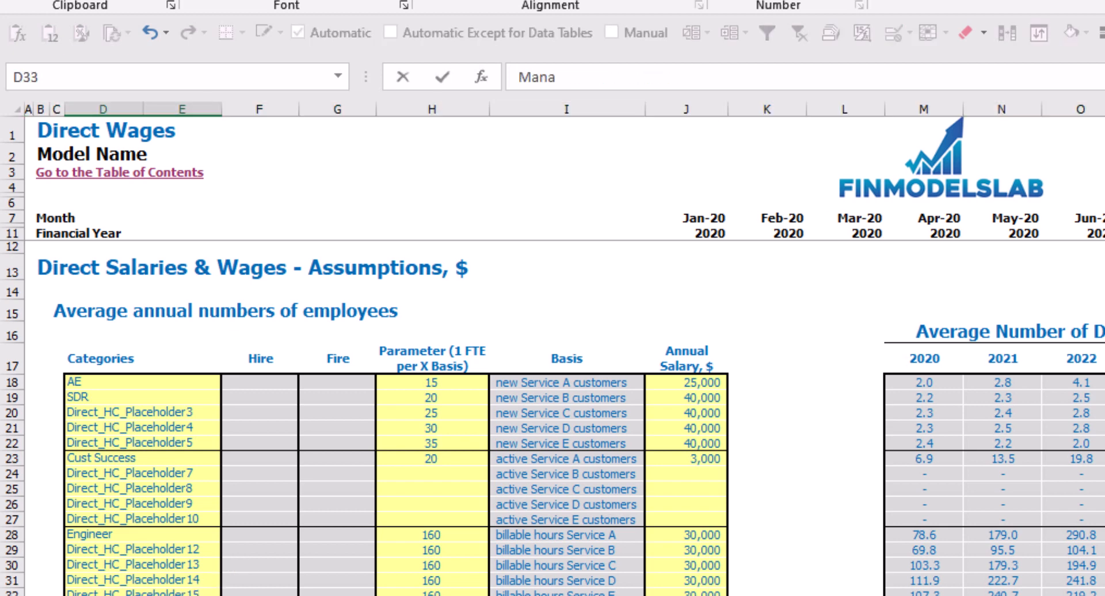
type("ger")
key("Return")
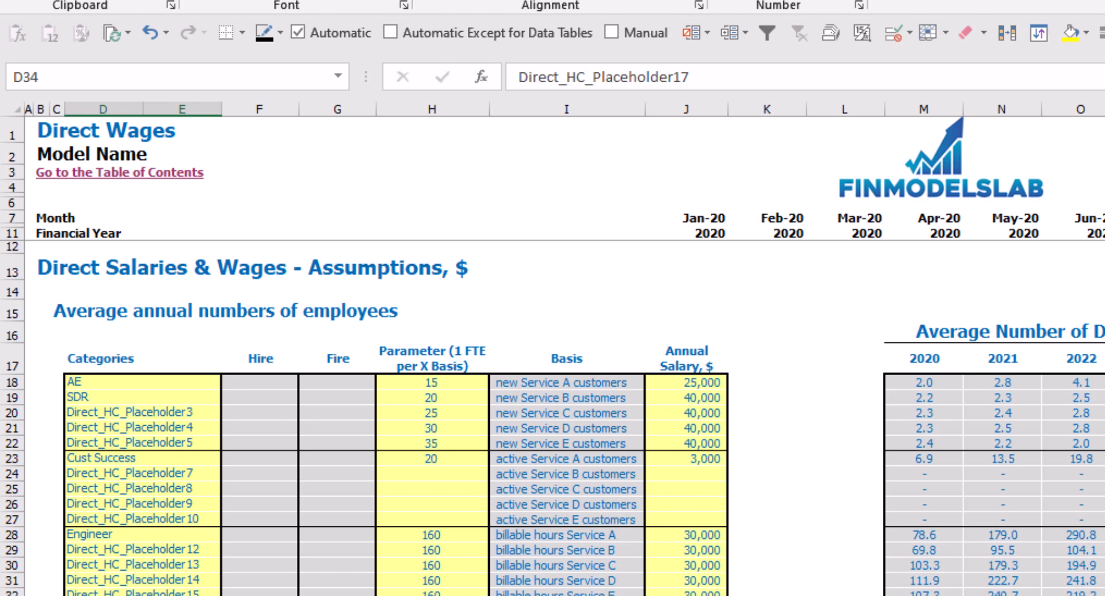
Step: Set the Manager position's hire date to Mar-20 and its annual salary to $50,000
left_click(259, 595)
key("Down")
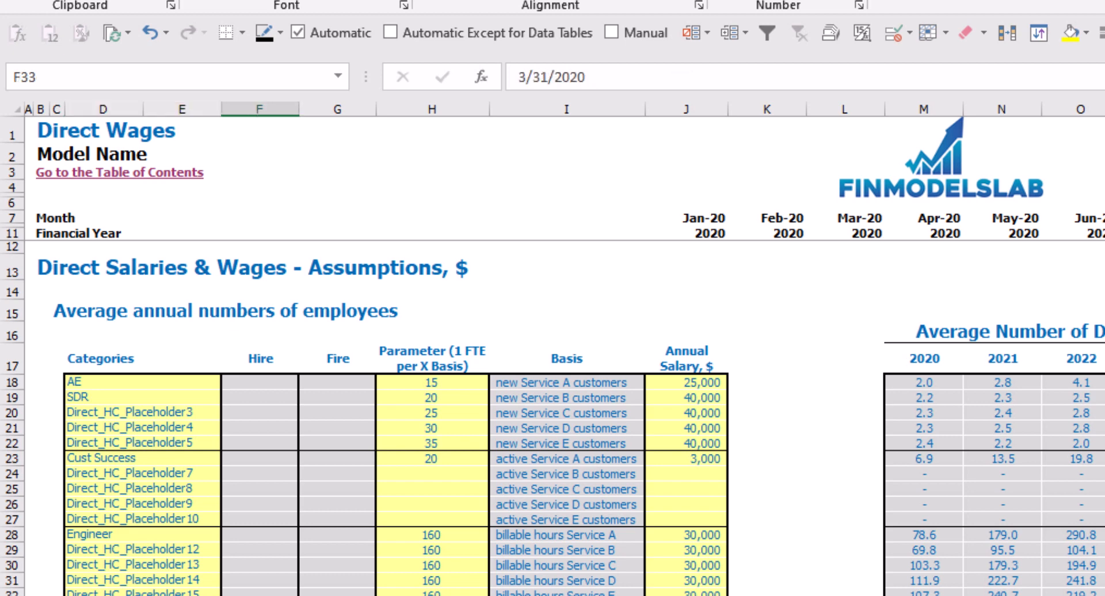
key("Right")
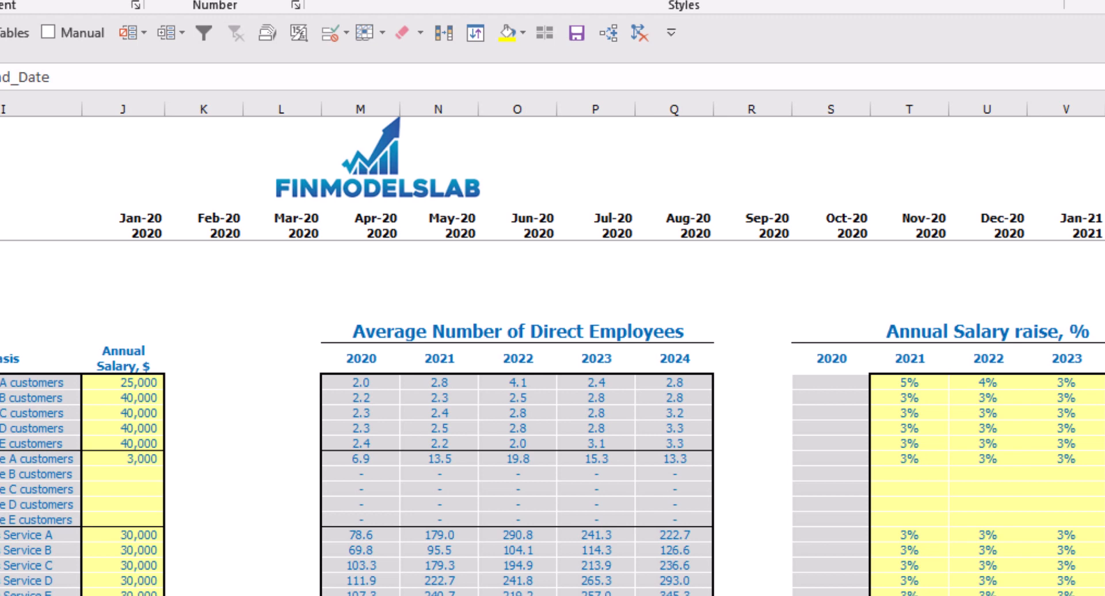
key("Right")
key("Right")
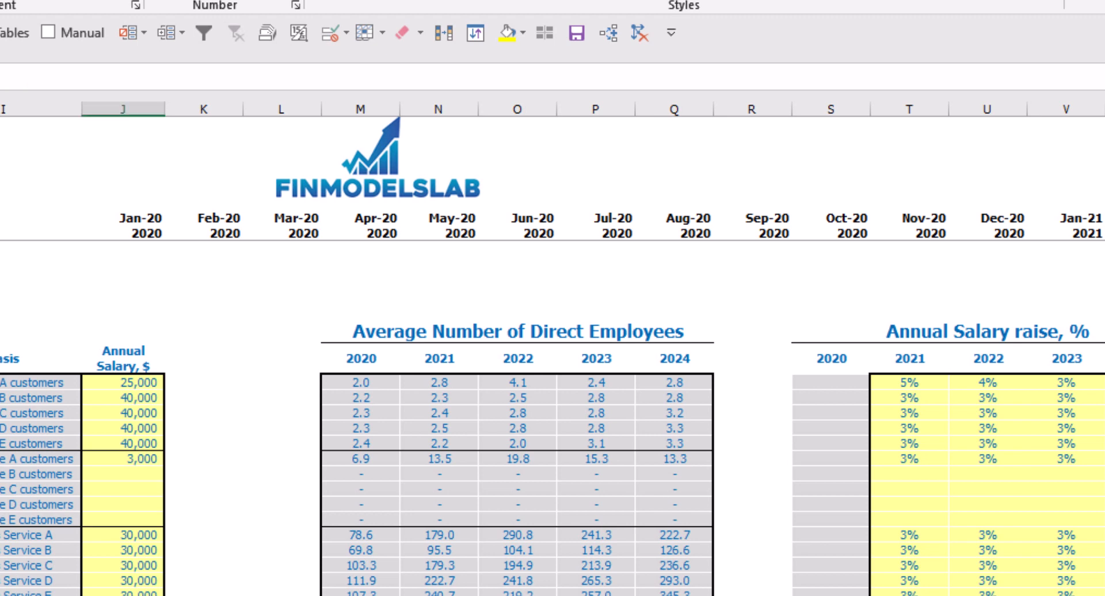
type("=")
key("Return")
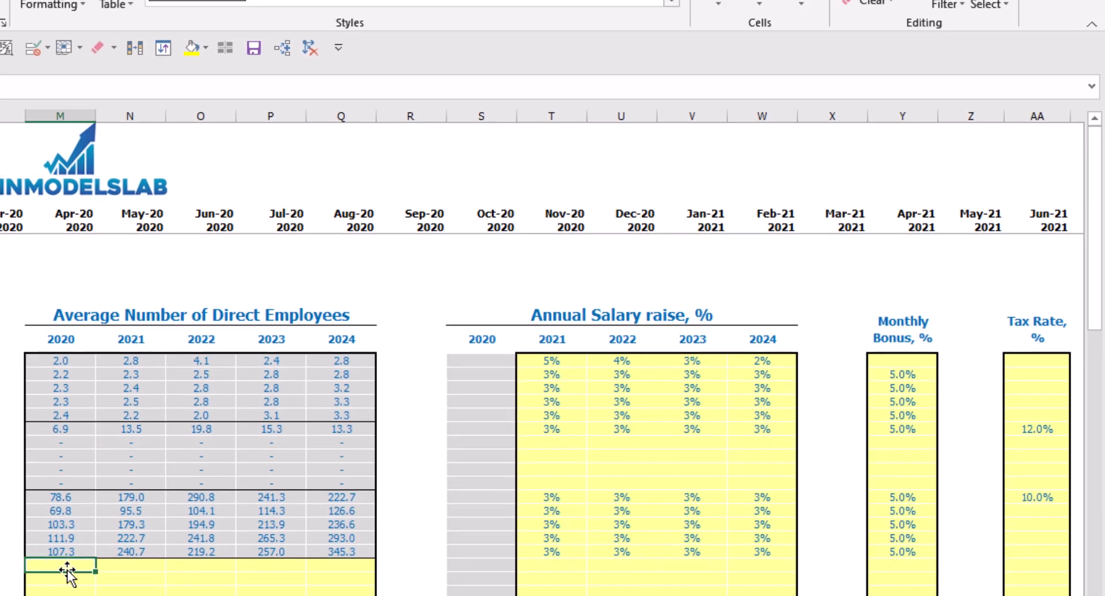
Step: Enter a headcount of 1 for the Manager position in each year from 2020 through 2024
type("1")
key("Right")
type("1")
key("Right")
type("1")
key("Right")
type("1")
key("Right")
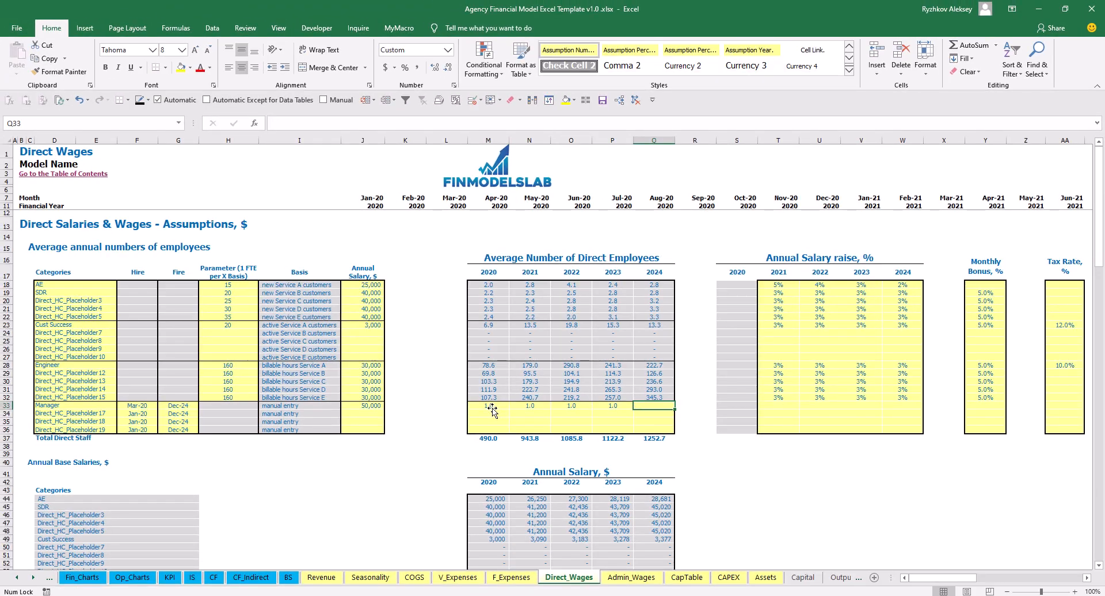
type("1")
key("ctrl+Return")
Step: Change the Manager headcount to 2, 3, 4 and 5 for the years 2021 through 2024
key("Left")
key("Left")
key("Left")
type("2")
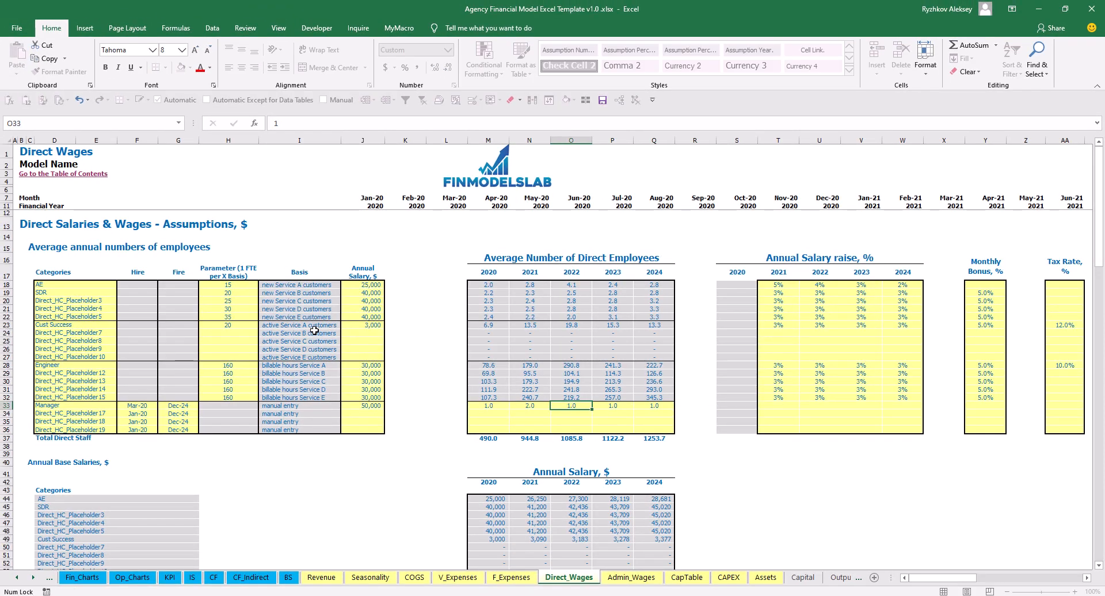
key("Right")
type("3")
key("Right")
type("4")
key("Right")
type("5")
key("Right")
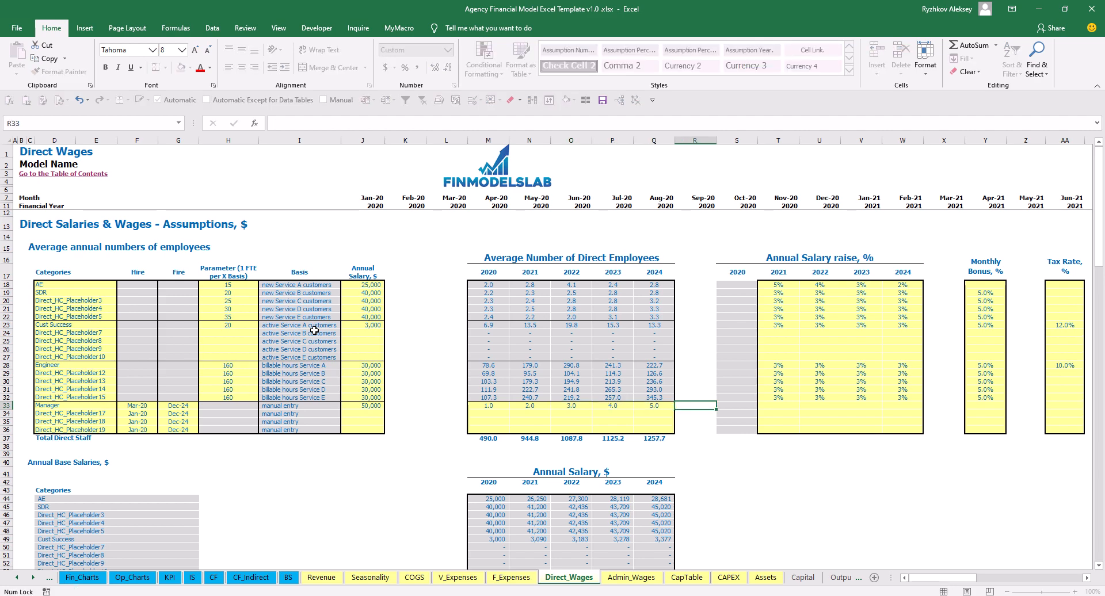
Step: Examine how the Manager headcount develops month by month in the Total Direct Staff Numbers table
scroll(346, 443, "down", 16)
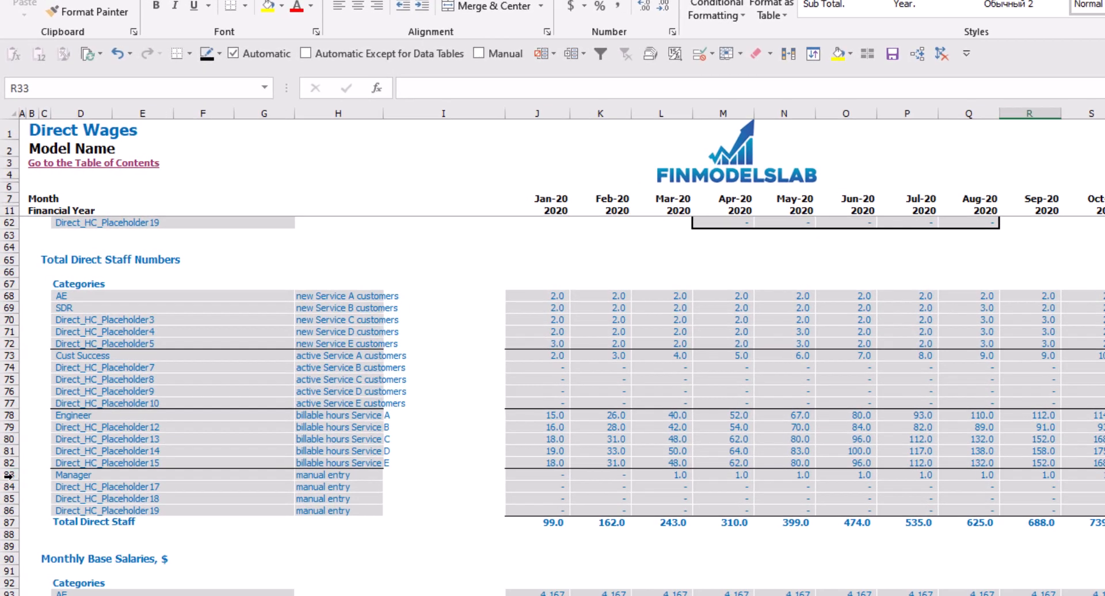
left_click(8, 431)
left_click(687, 474)
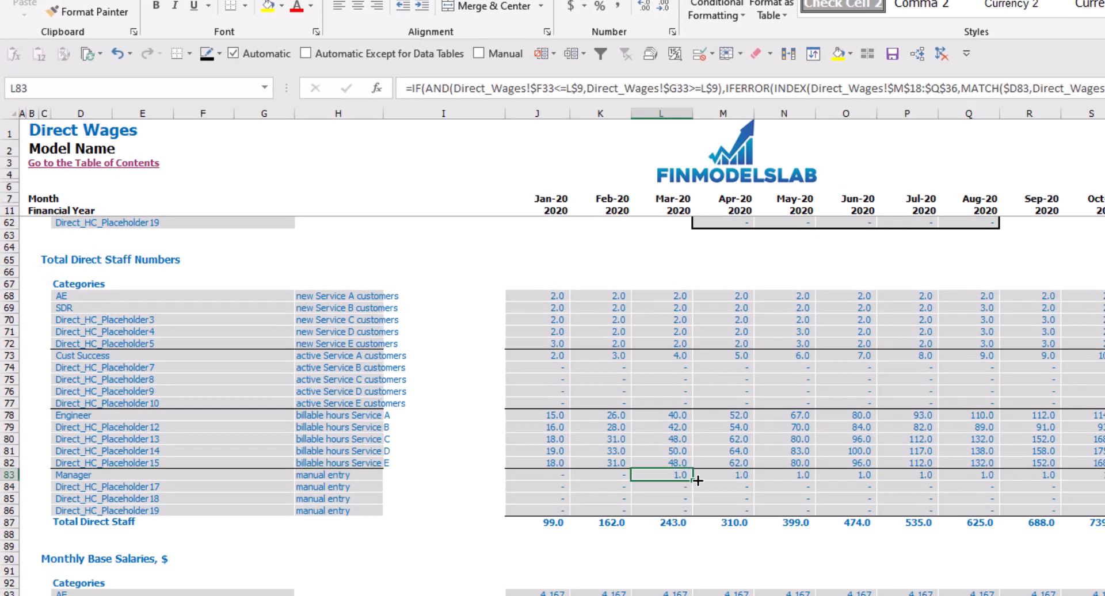
left_click(1104, 487)
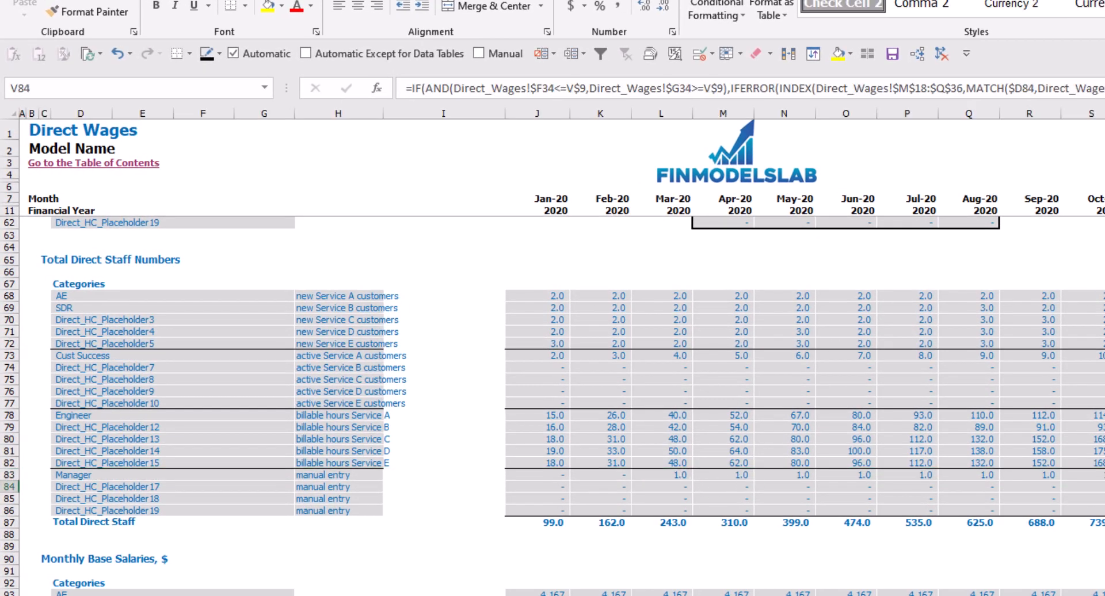
key("Up")
key("Right")
key("Right")
key("Right")
key("Right")
key("Right")
key("Right")
key("Right")
key("Right")
key("Right")
key("Right")
key("Right")
key("Right")
key("Right")
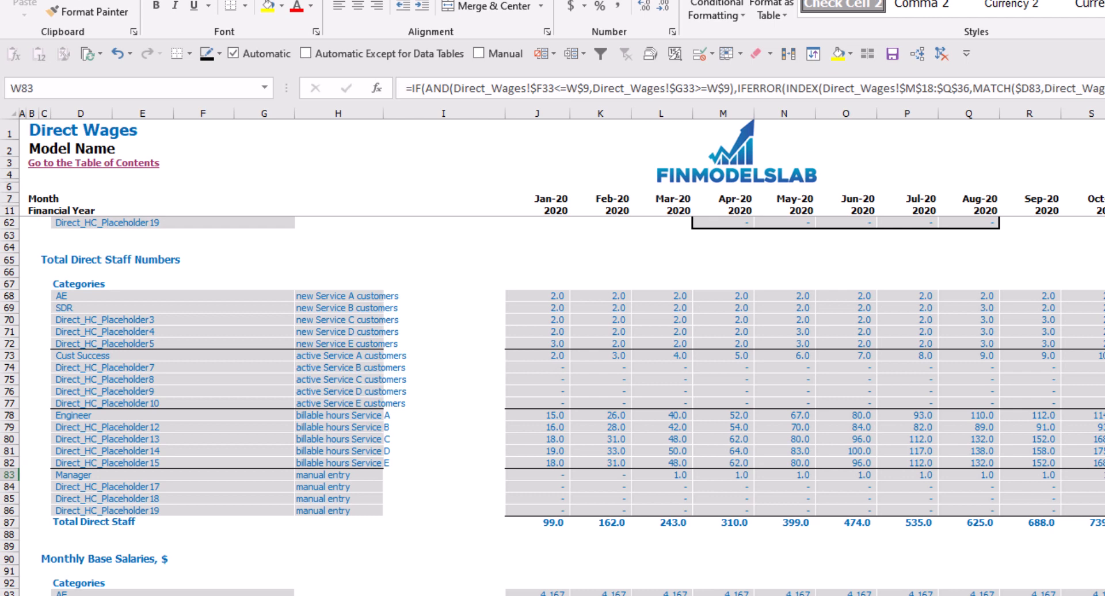
key("Right")
key("Left")
key("Left")
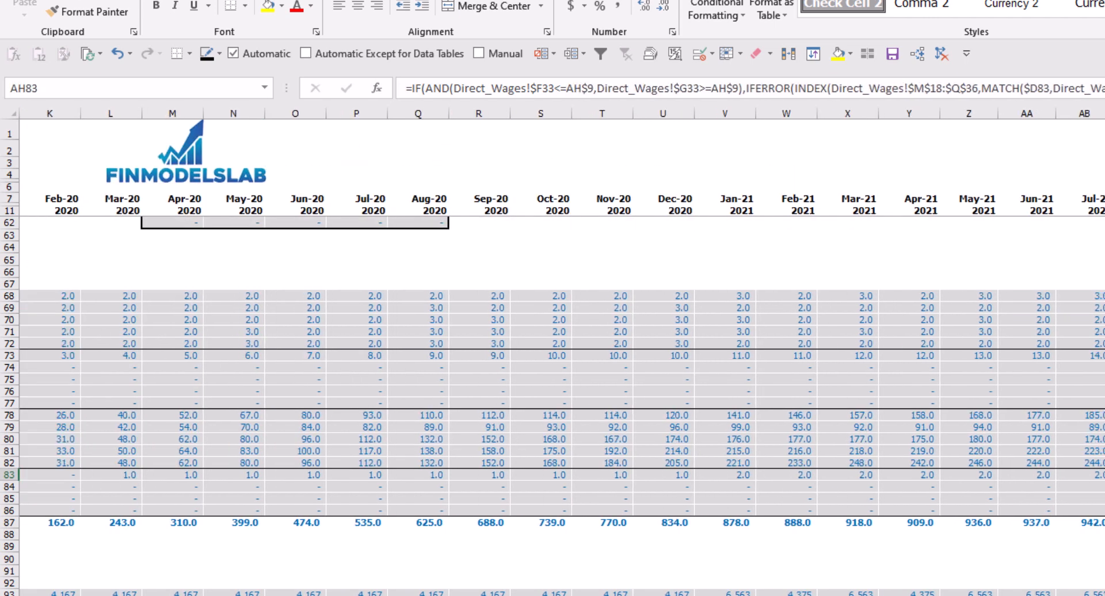
Step: Expand the Total COGS breakdown in the Income Statement and examine the Direct Salary and Wages row
key("ctrl+Page_Down")
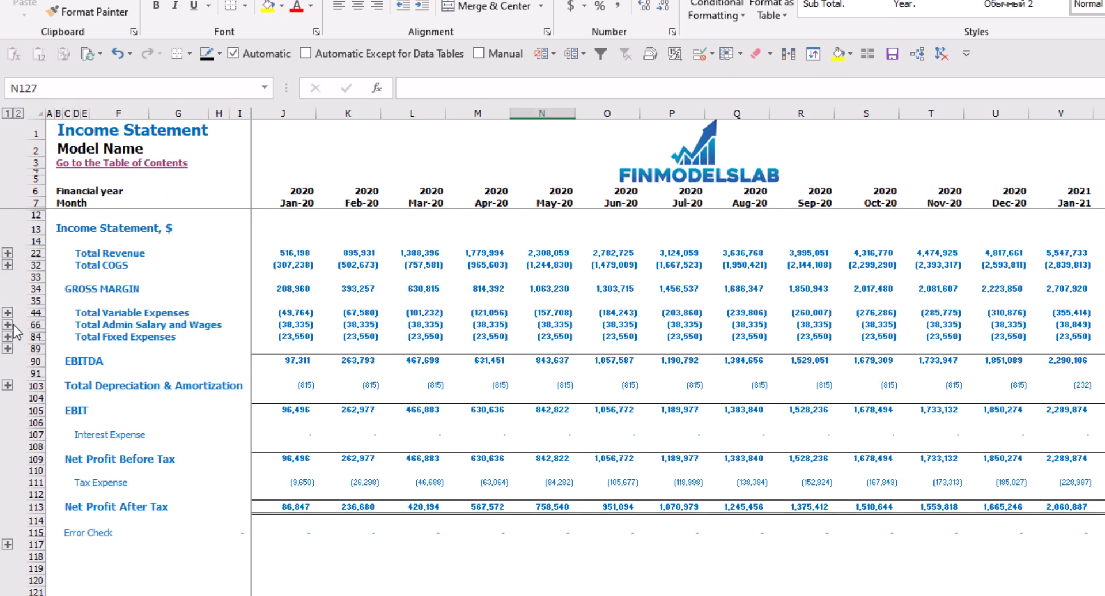
left_click(7, 265)
left_click(35, 300)
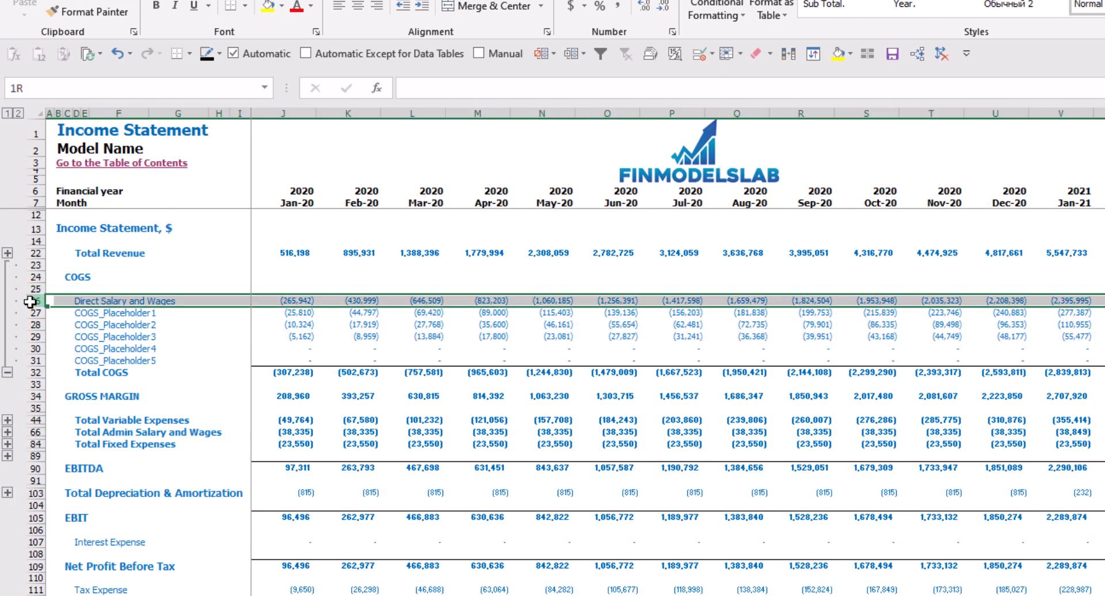
left_click(284, 302)
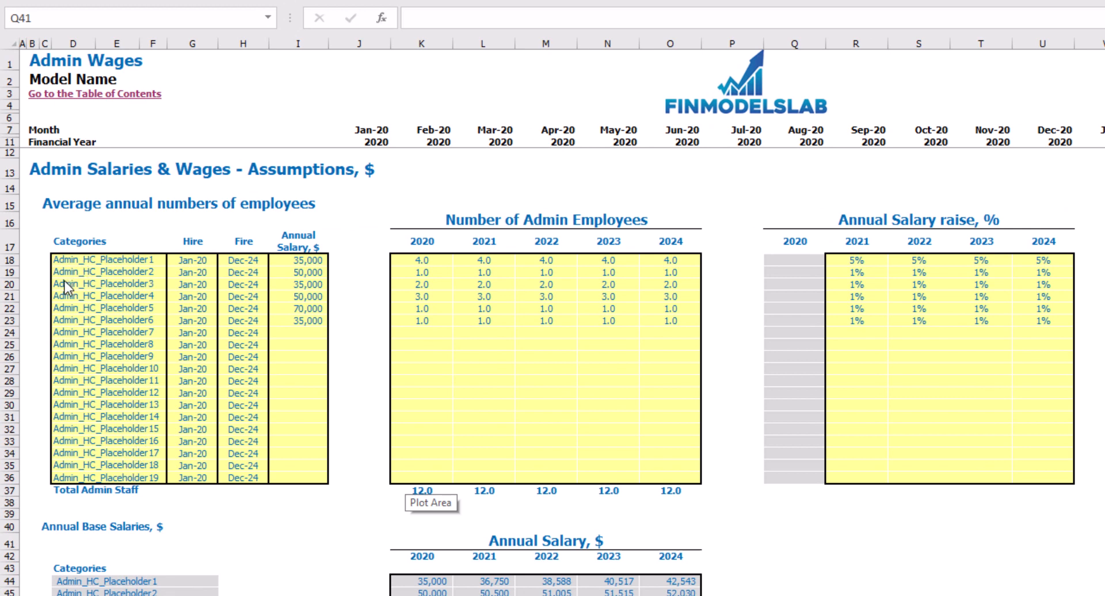
Step: On the Admin Wages sheet, rename Admin_HC_Placeholder1 to managers
left_click(70, 263)
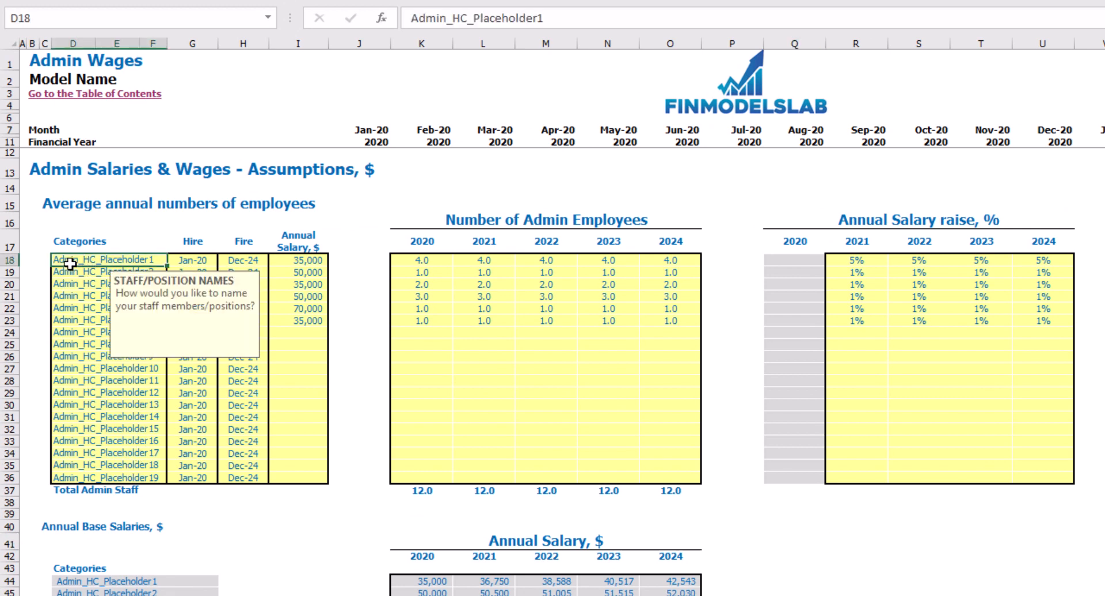
type("managers")
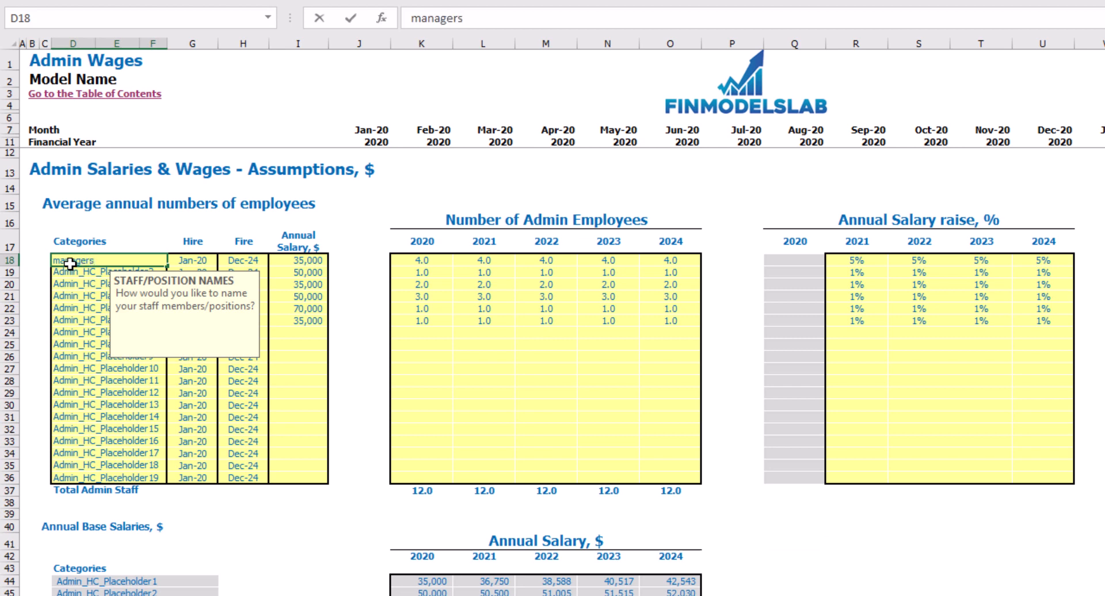
key("Return")
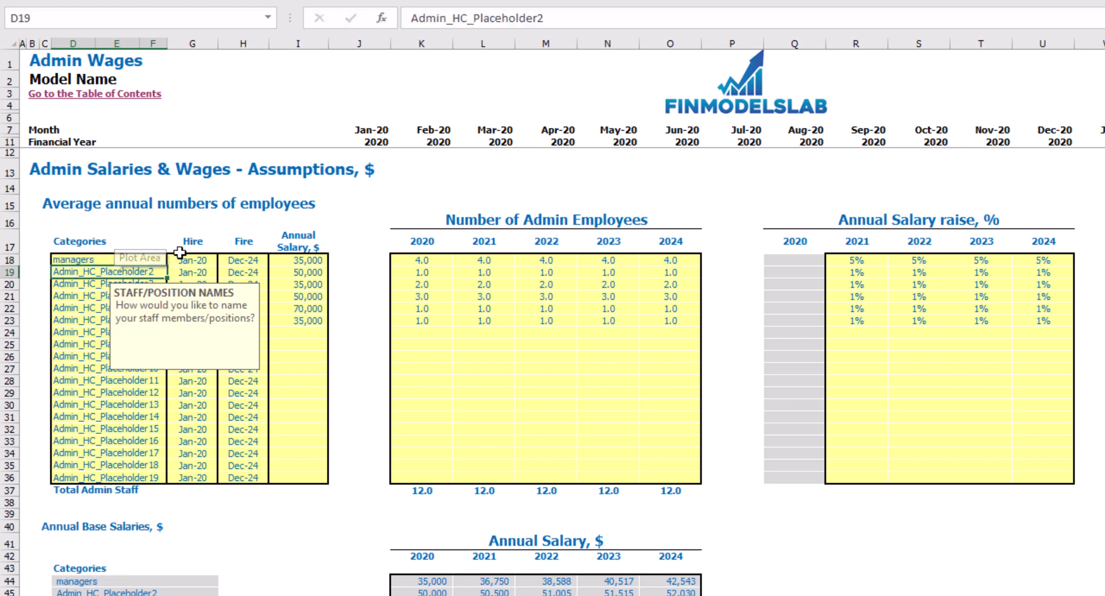
Step: Set the admin managers position's hire date to Feb-20 and its annual salary to $40,000
left_click(208, 260)
left_click(224, 260)
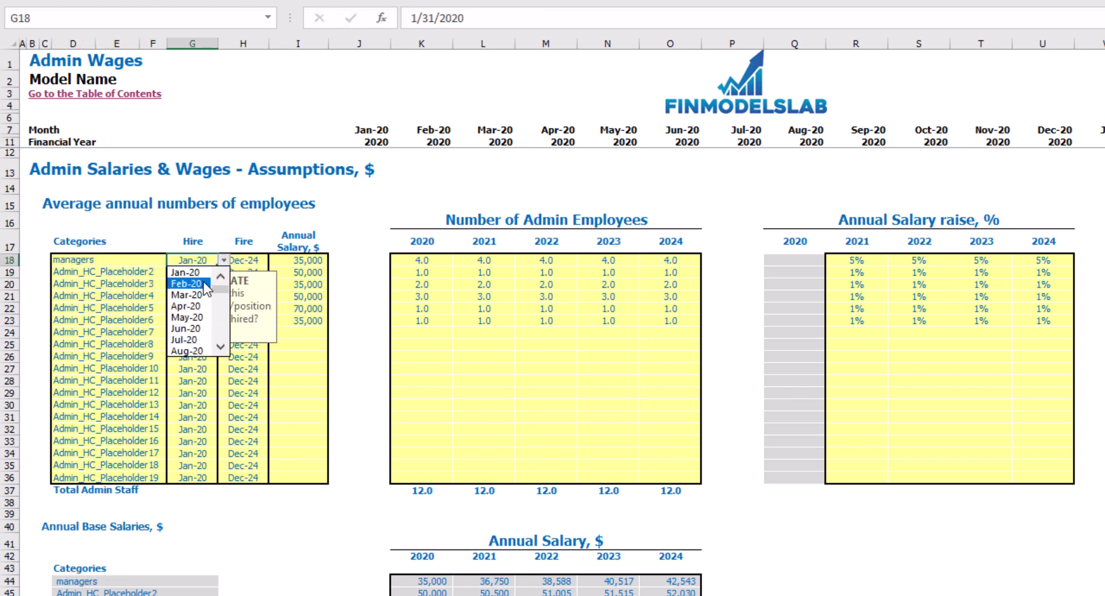
left_click(202, 284)
left_click(252, 259)
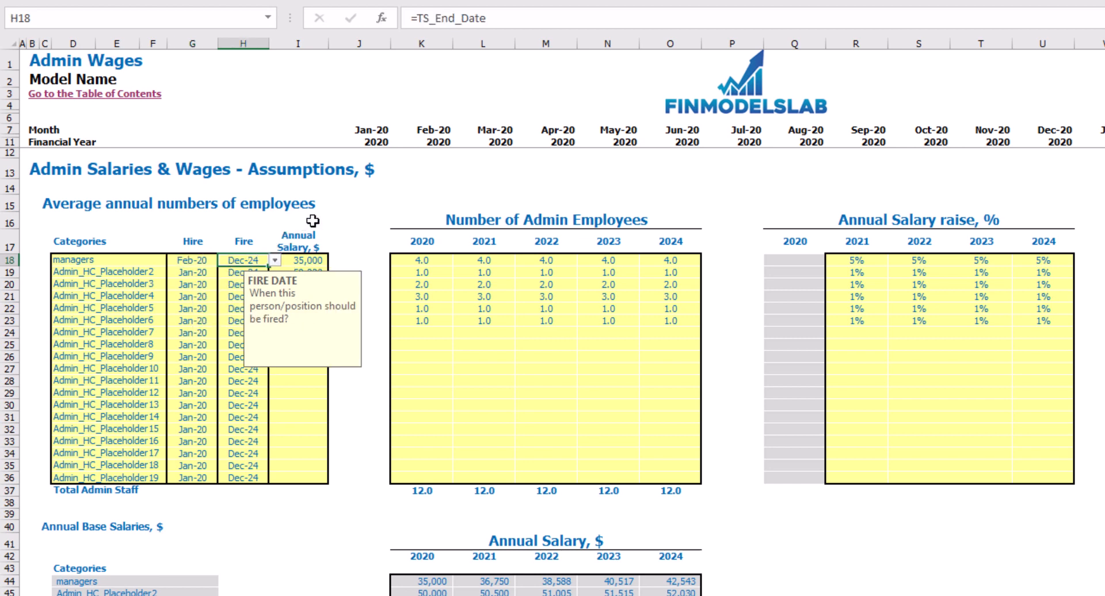
left_click(350, 219)
left_click(310, 262)
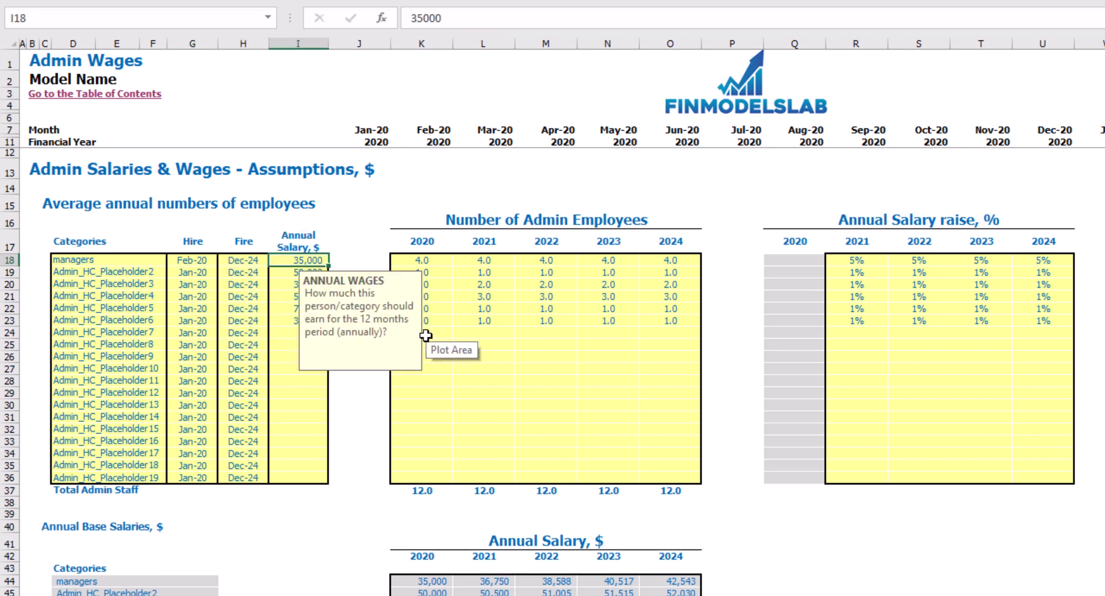
type("40000")
key("Return")
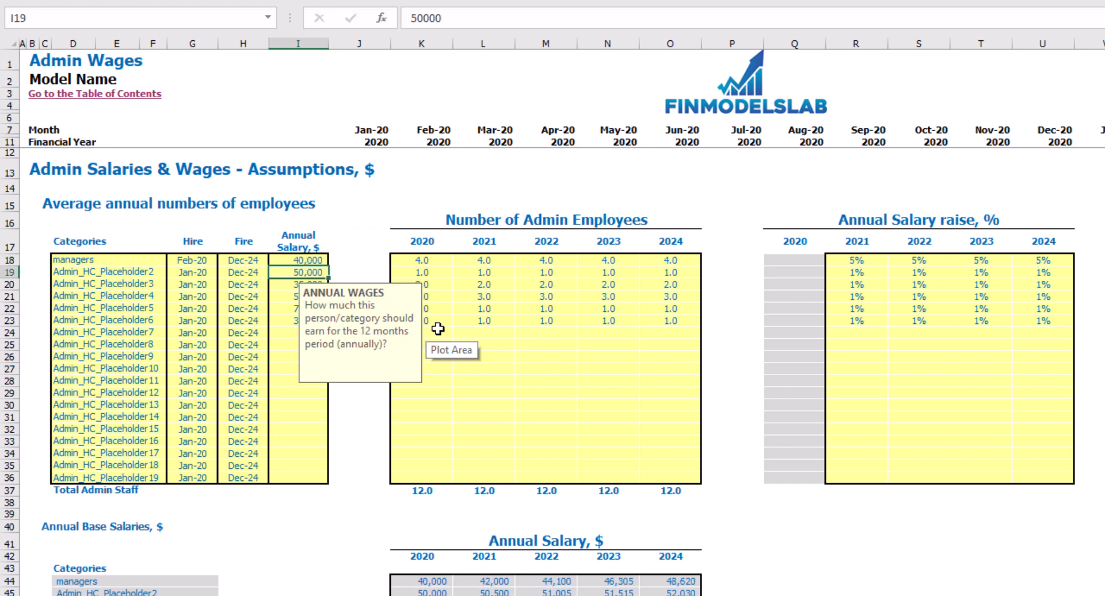
Step: Set the number of admin managers to 1, 2, 3, 4 and 5 for the years 2020 through 2024
left_click(422, 260)
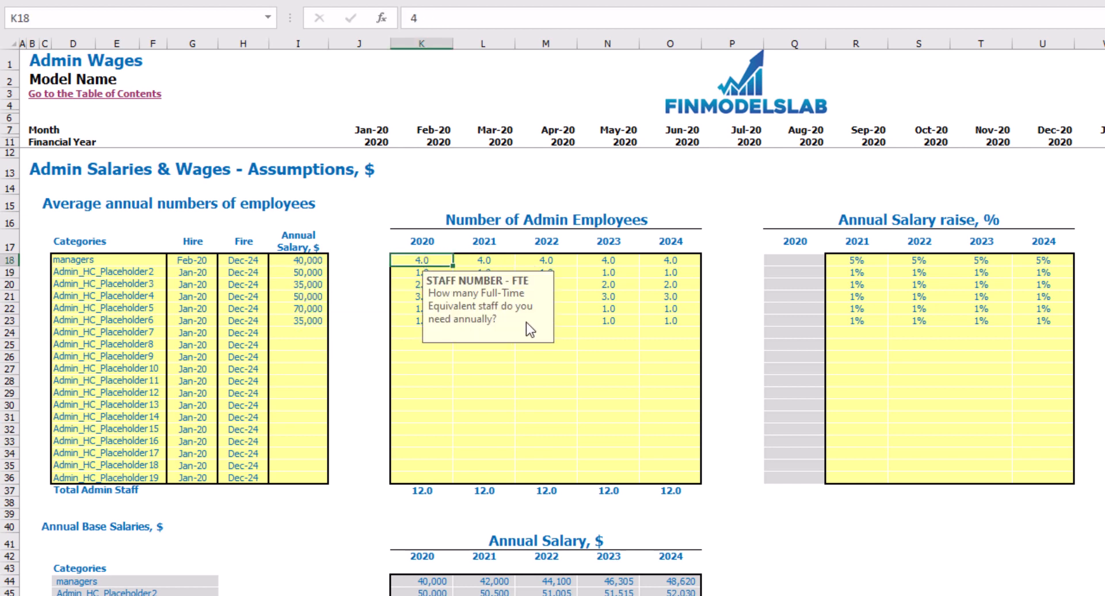
type("1")
key("Tab")
type("2")
key("Tab")
type("3")
key("Tab")
type("4")
key("Tab")
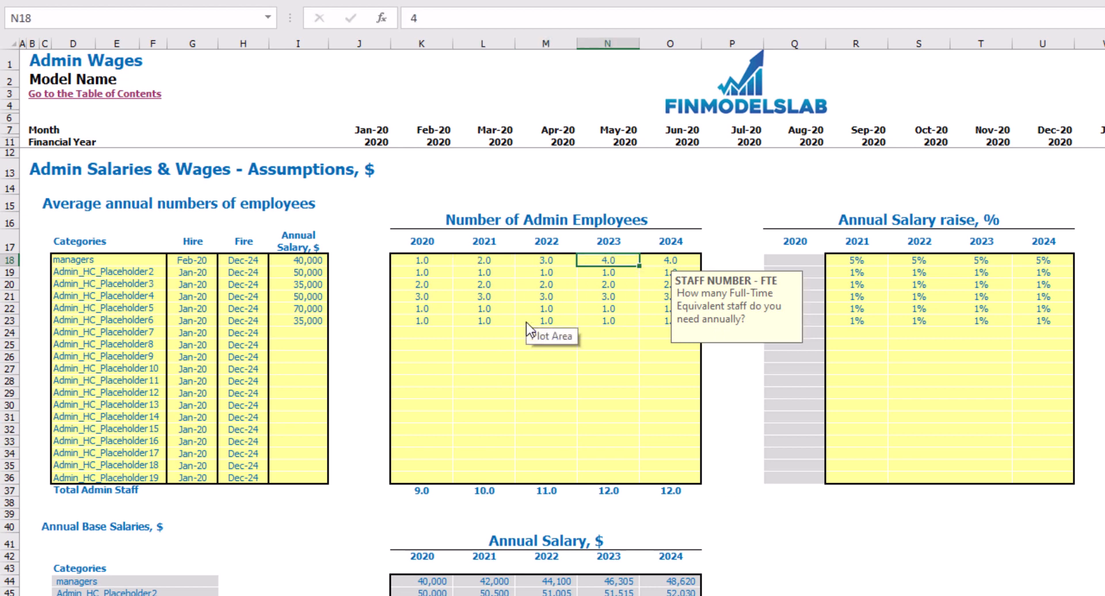
type("5")
key("Tab")
left_click(704, 202)
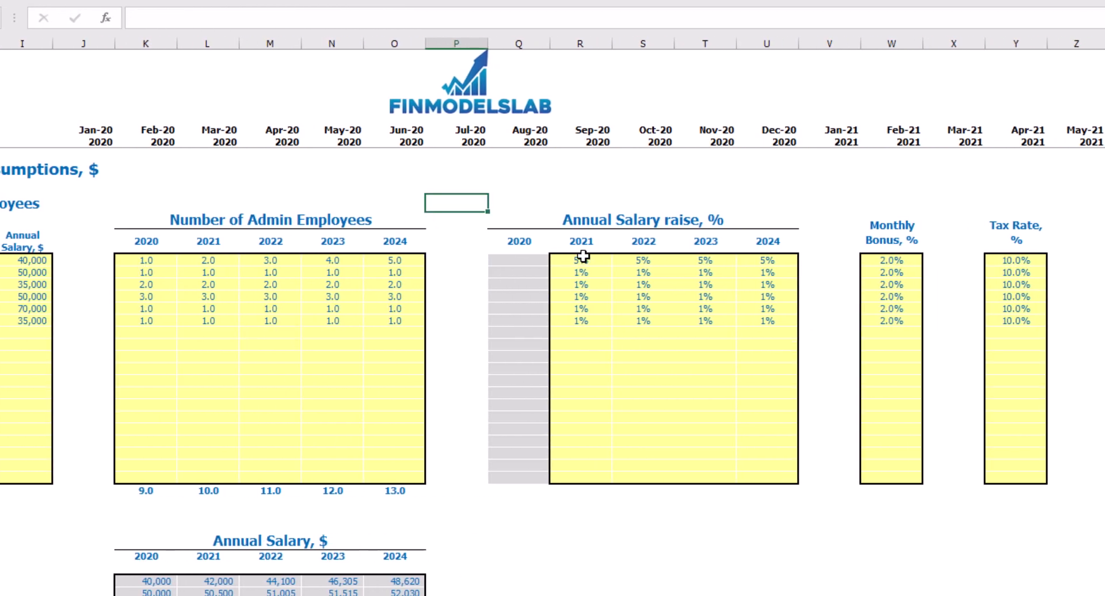
Step: Set the managers' annual salary raise to 3%, 4%, 5% and 6% for the years 2021 through 2024
left_click_drag(580, 259, 771, 269)
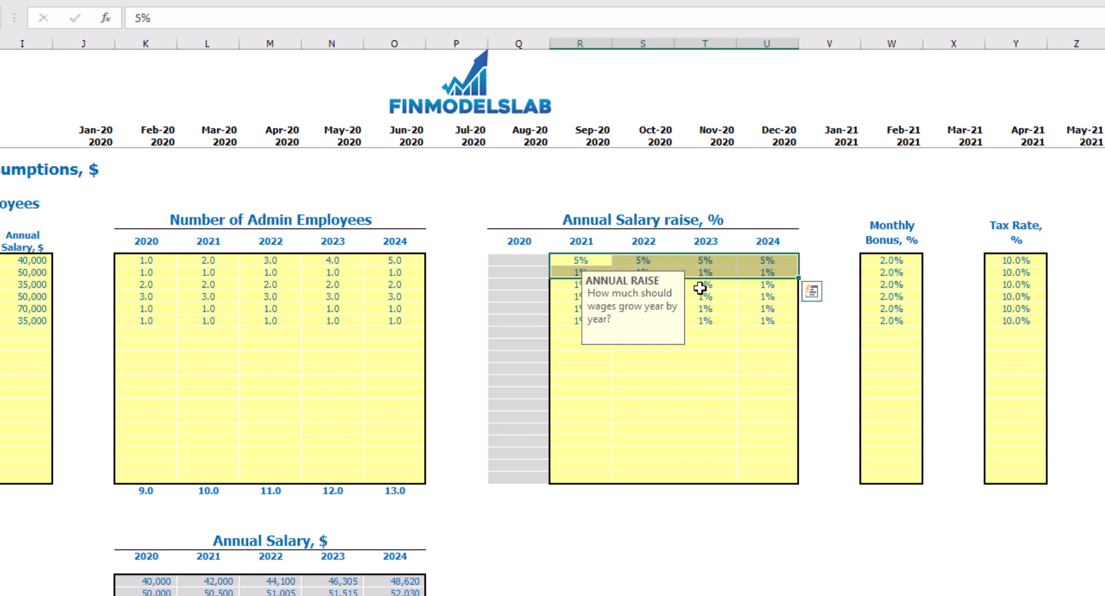
left_click(578, 256)
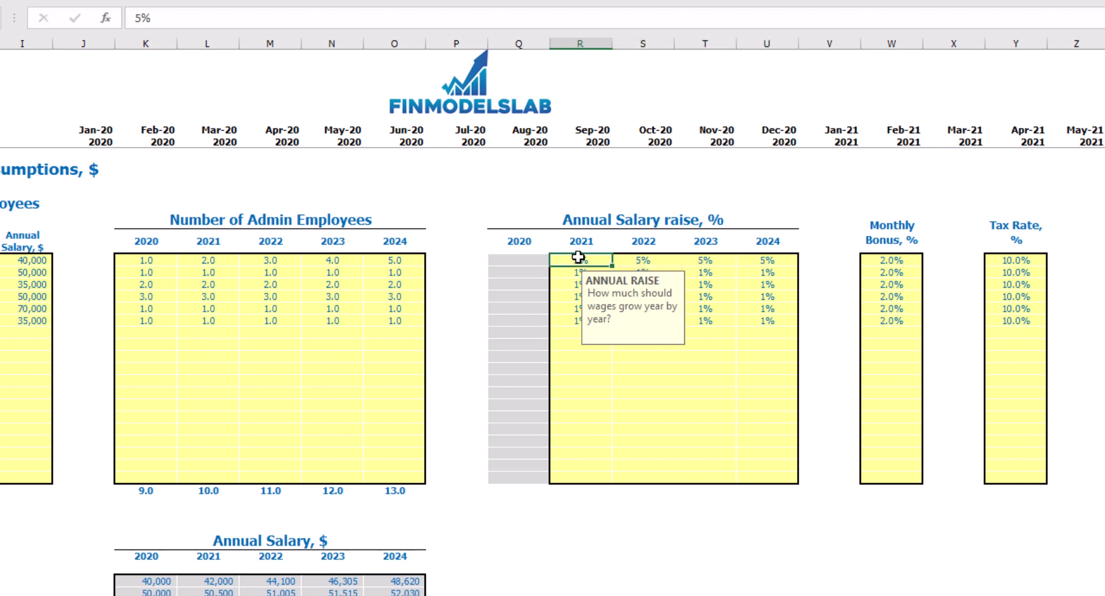
type("3")
key("Tab")
type("4")
key("Tab")
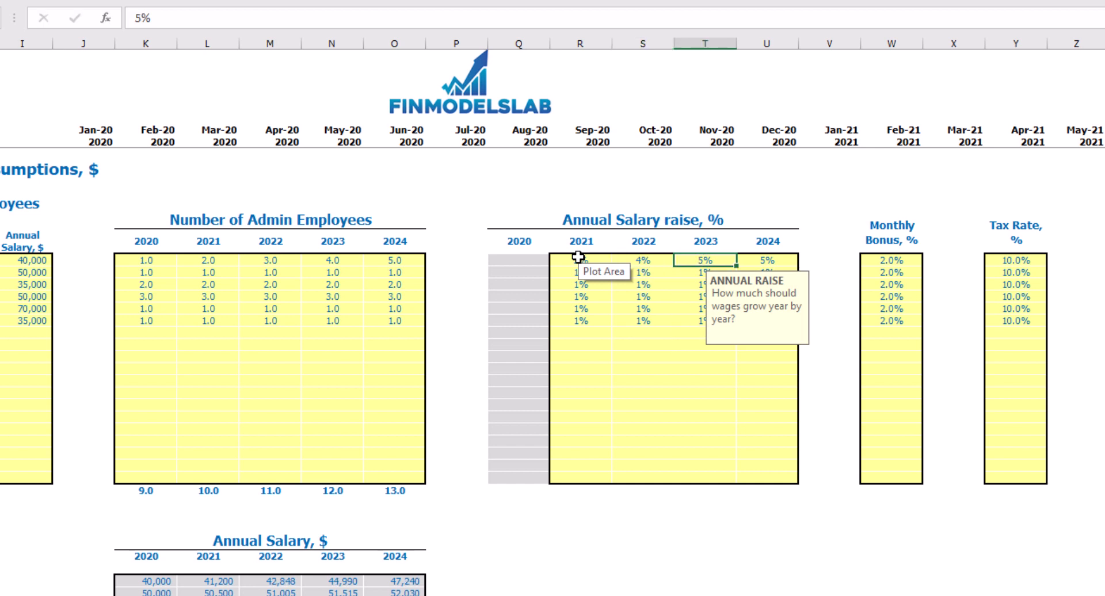
type("5")
key("Tab")
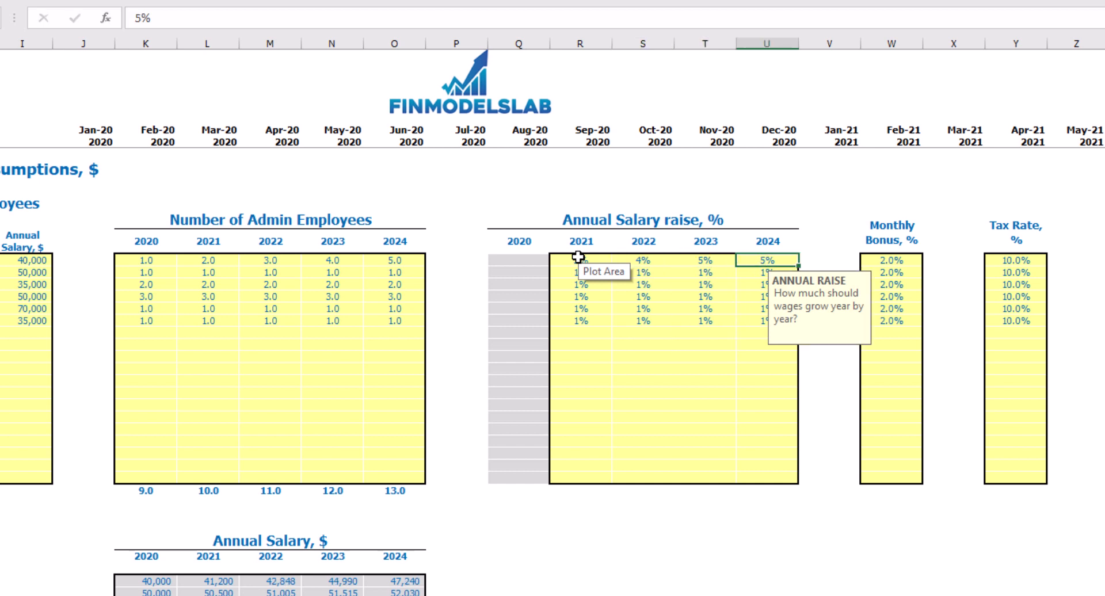
key("Return")
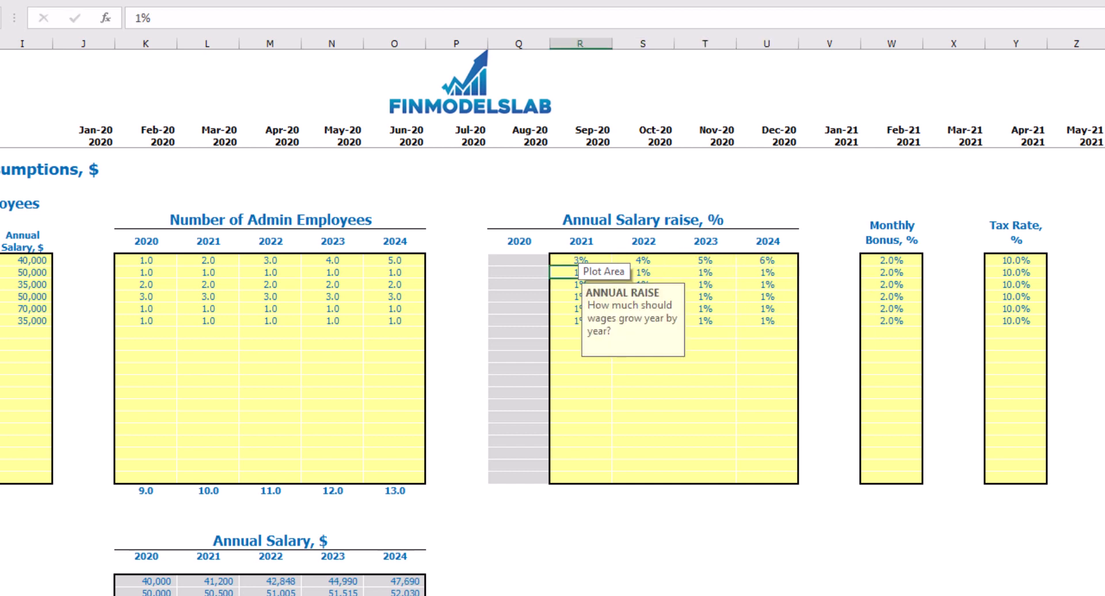
Step: Set the managers' monthly bonus to 5% and their tax rate to 12%
left_click(904, 260)
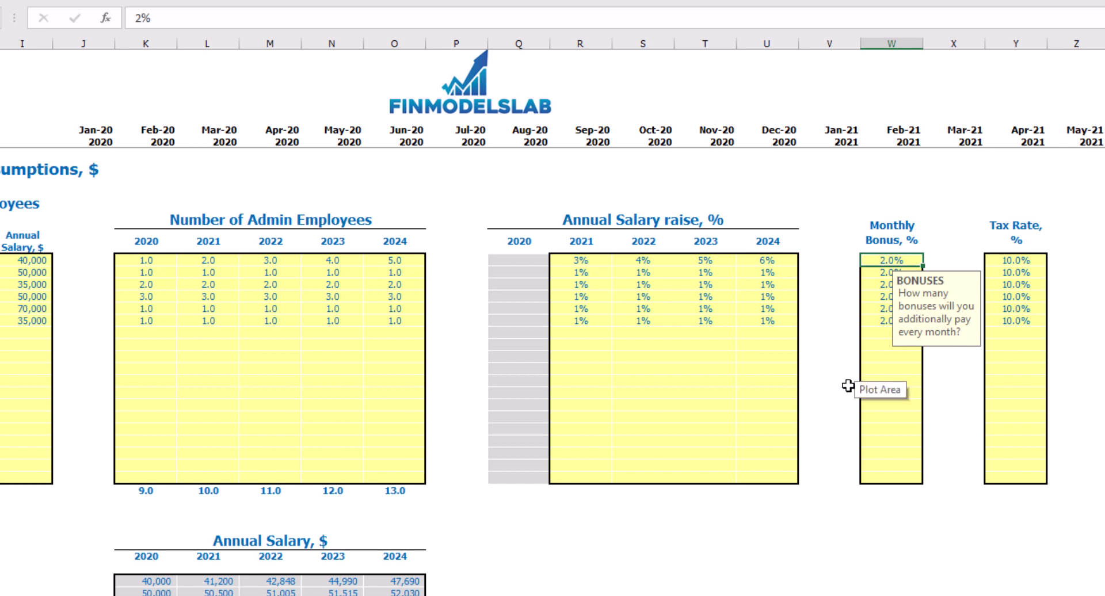
type("5")
key("Return")
left_click(1031, 262)
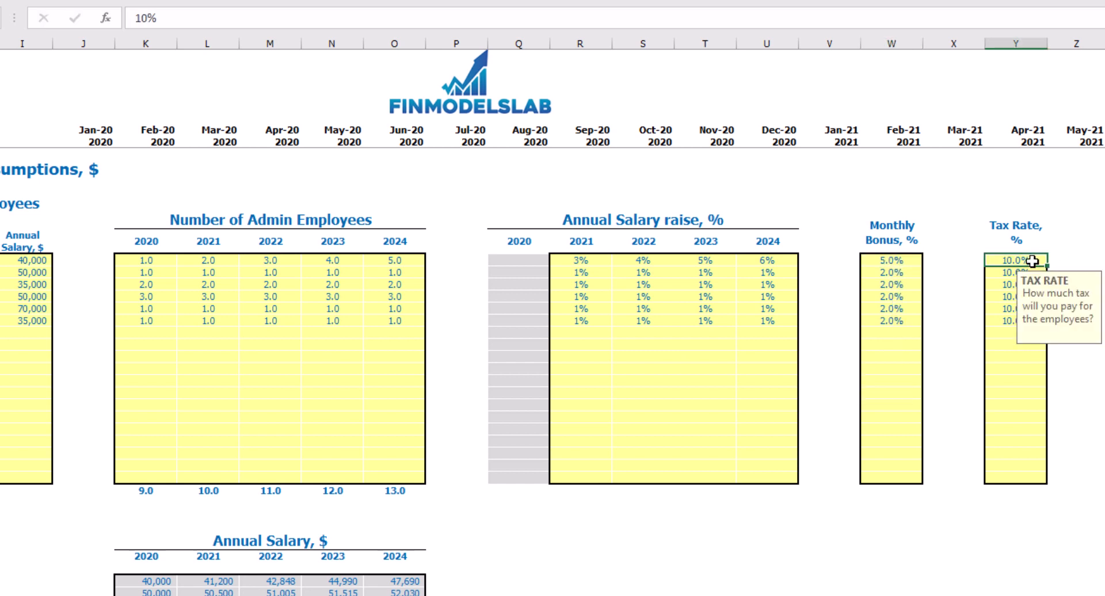
type("12")
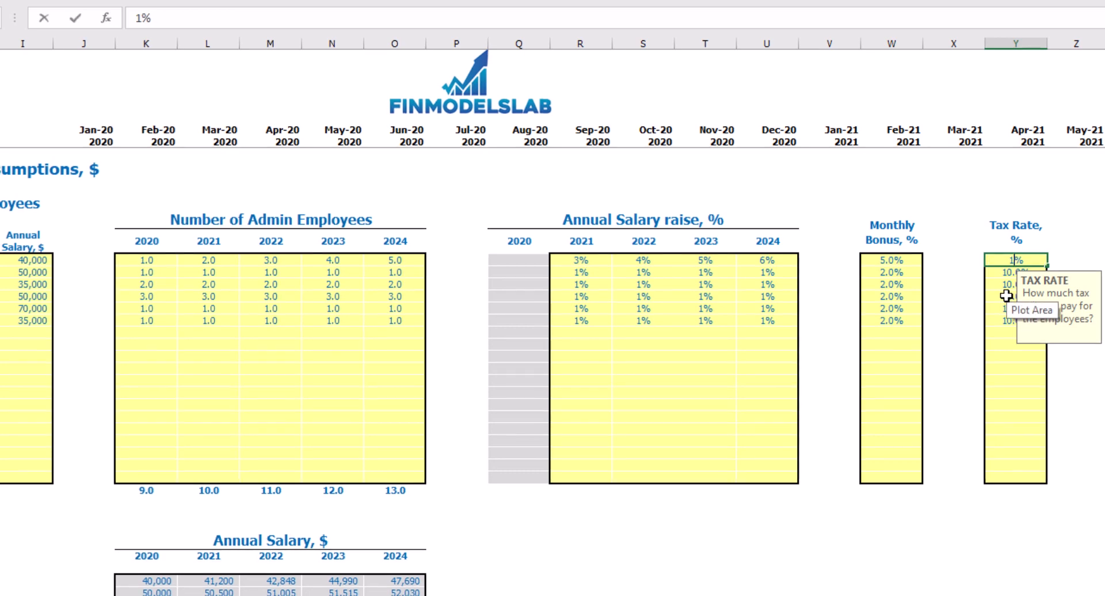
key("Return")
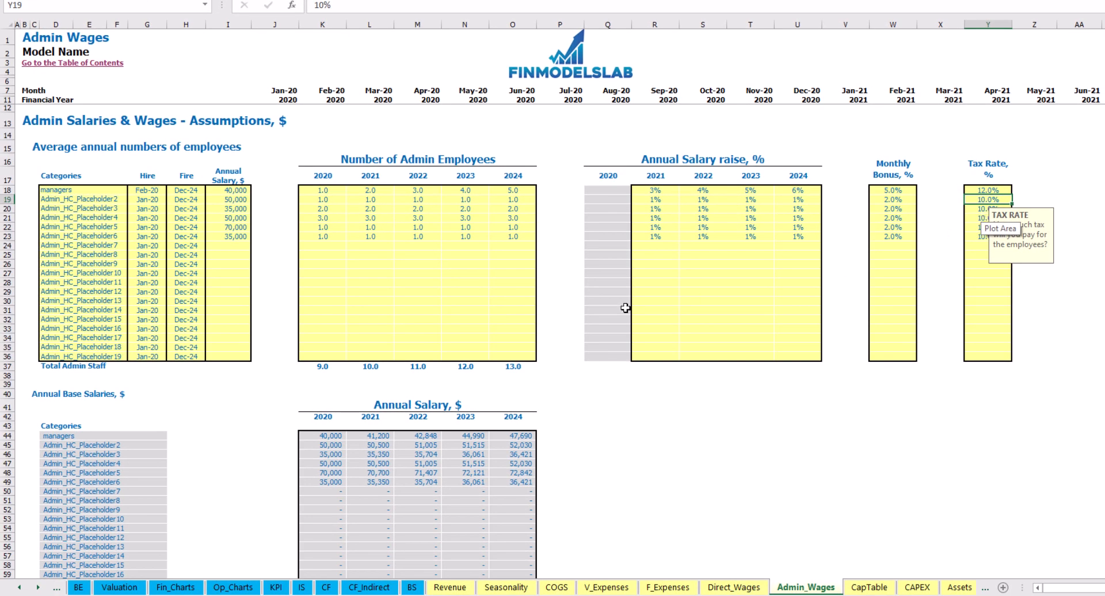
Step: Compare the managers' salary and raise inputs with the calculated annual base salaries and monthly admin staff numbers
scroll(326, 359, "down", 3)
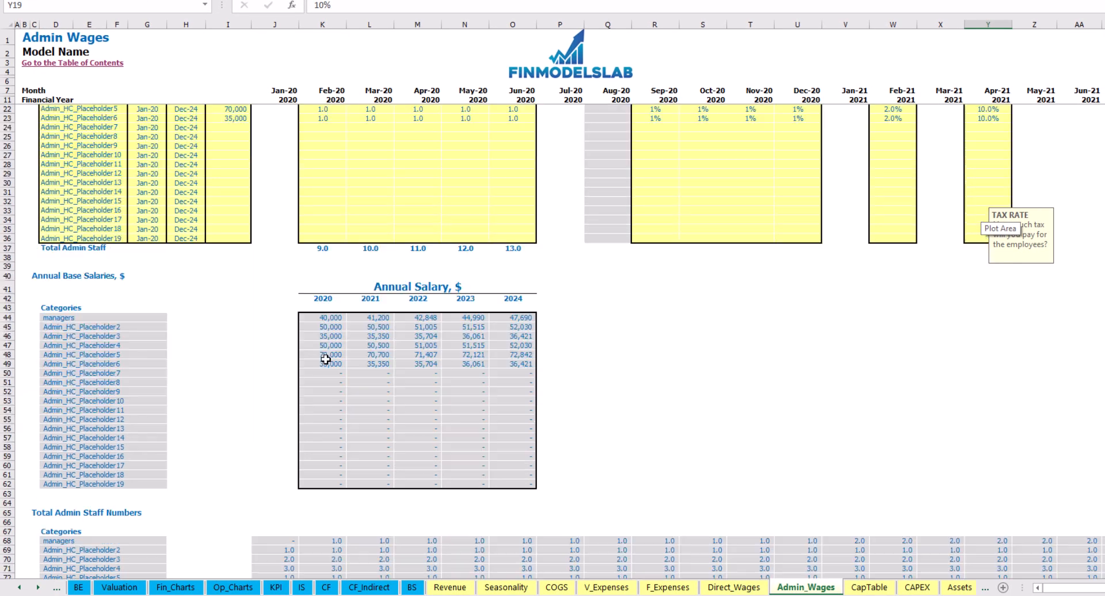
scroll(334, 325, "up", 3)
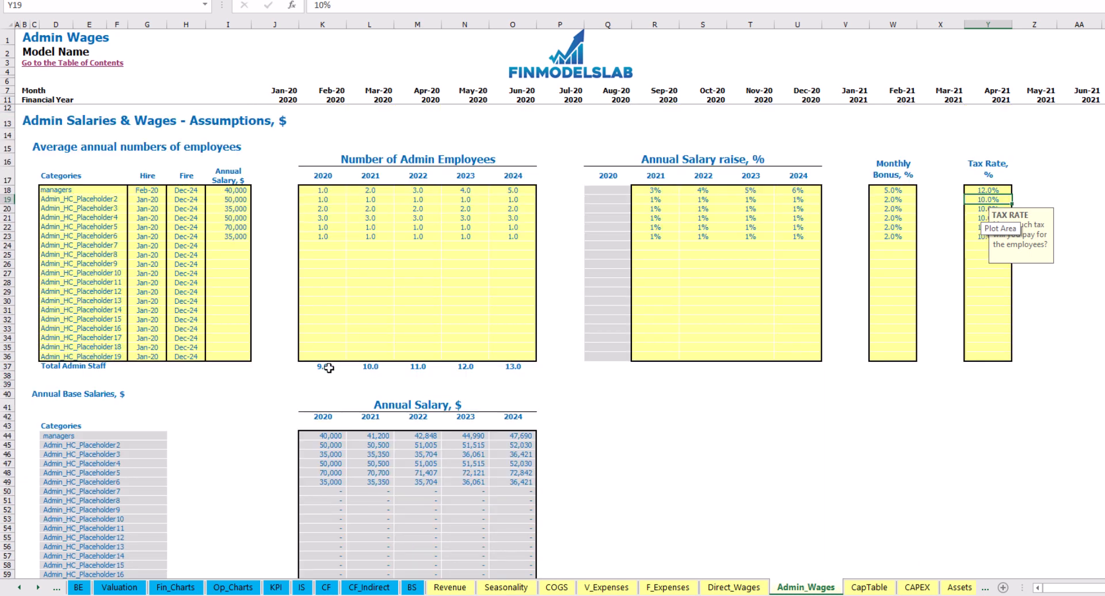
left_click(237, 190)
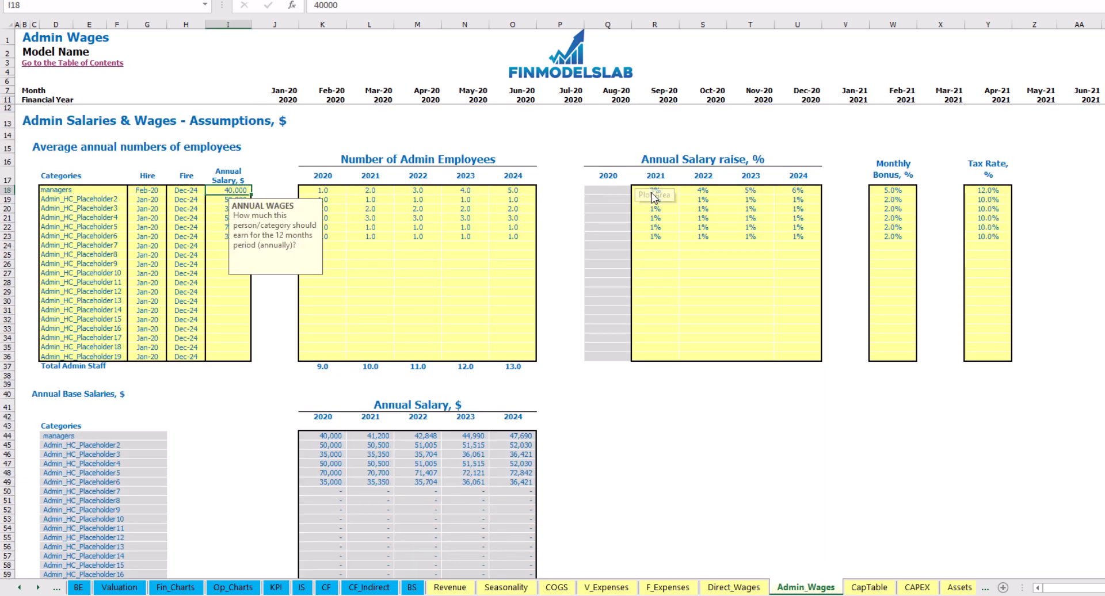
left_click_drag(655, 190, 798, 191)
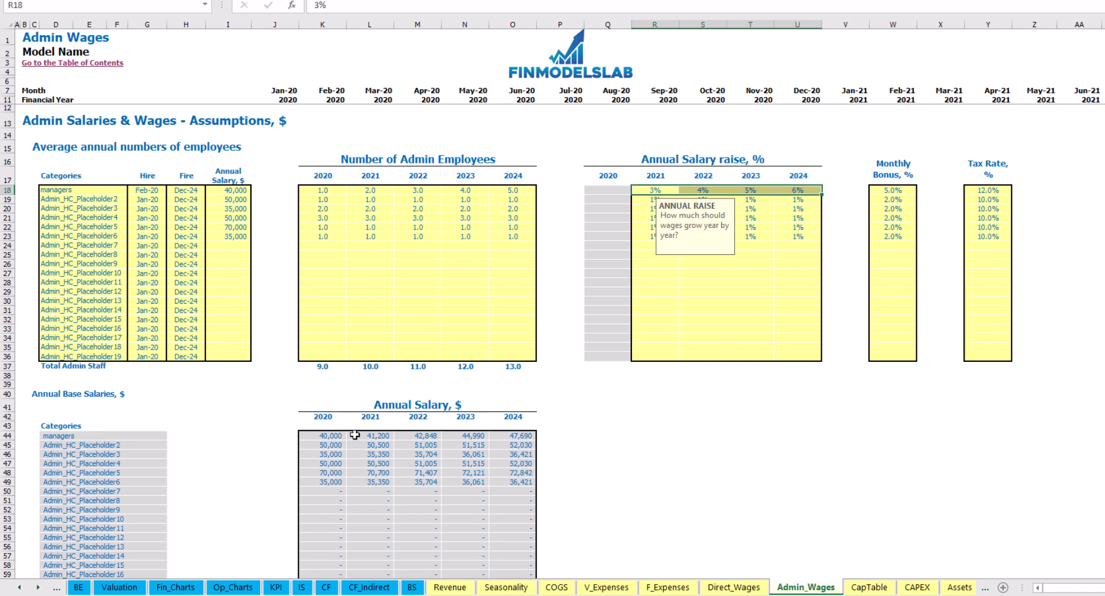
scroll(349, 424, "down", 13)
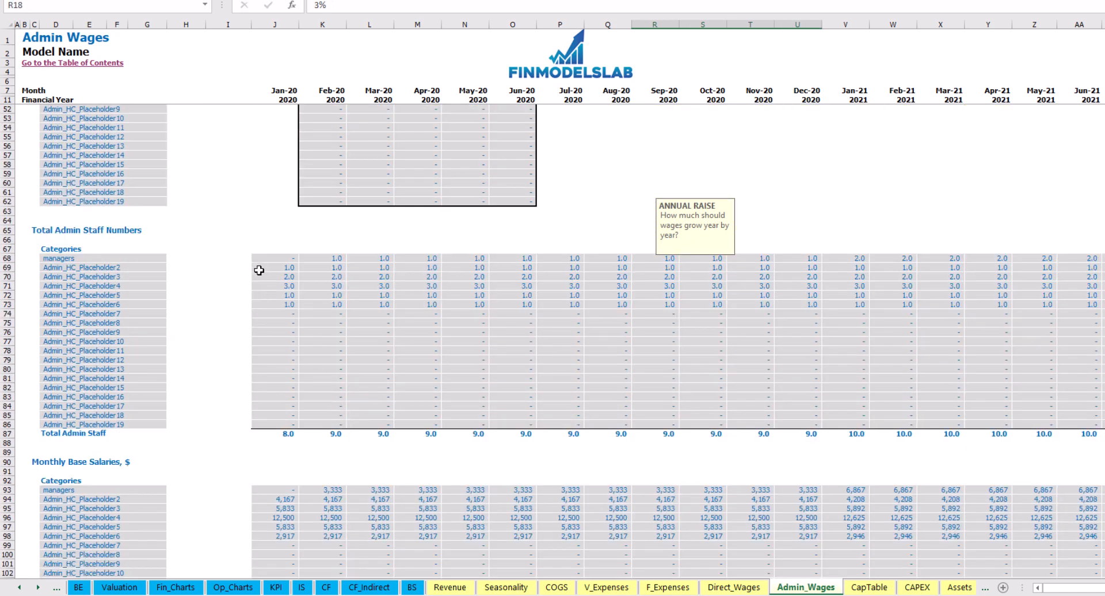
left_click(317, 258)
scroll(317, 225, "up", 13)
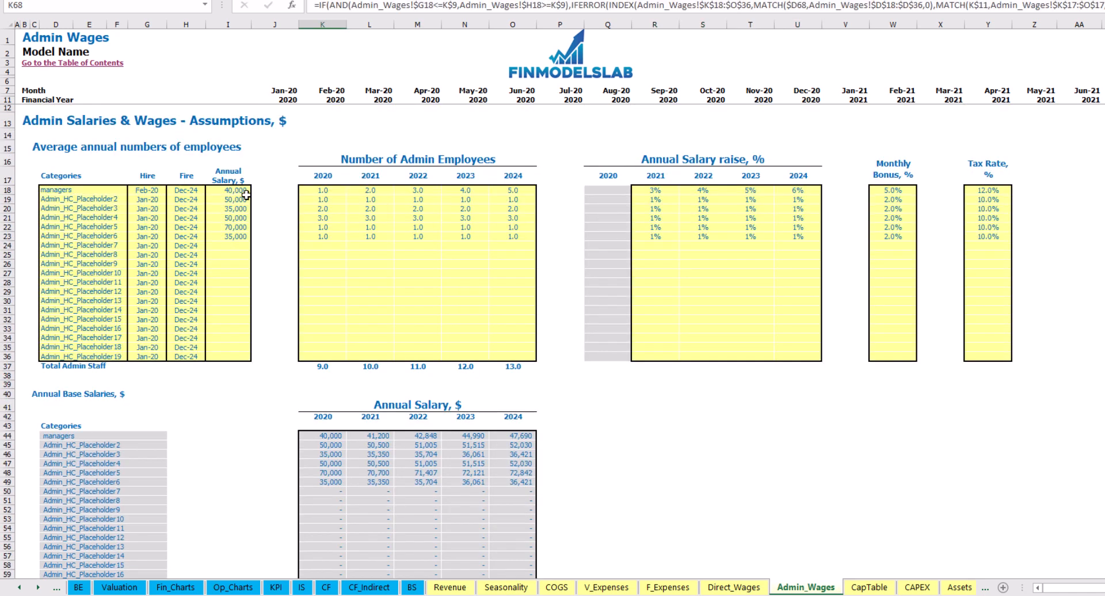
Step: Check the managers' hire date and review the monthly base salaries, monthly bonus and monthly base taxes calculations
left_click(154, 189)
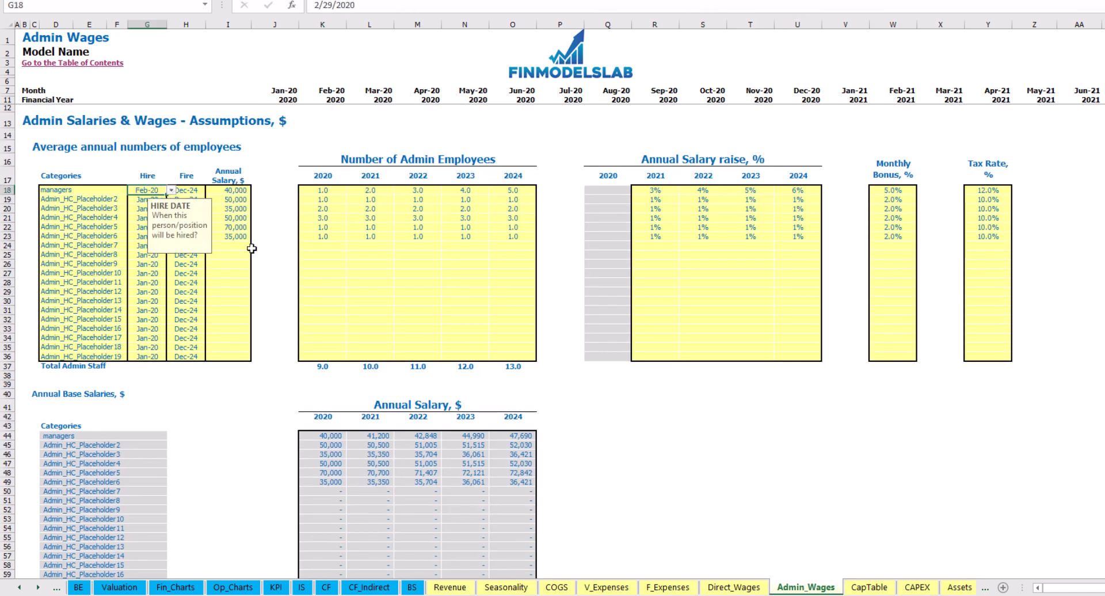
scroll(252, 248, "down", 13)
scroll(282, 275, "down", 7)
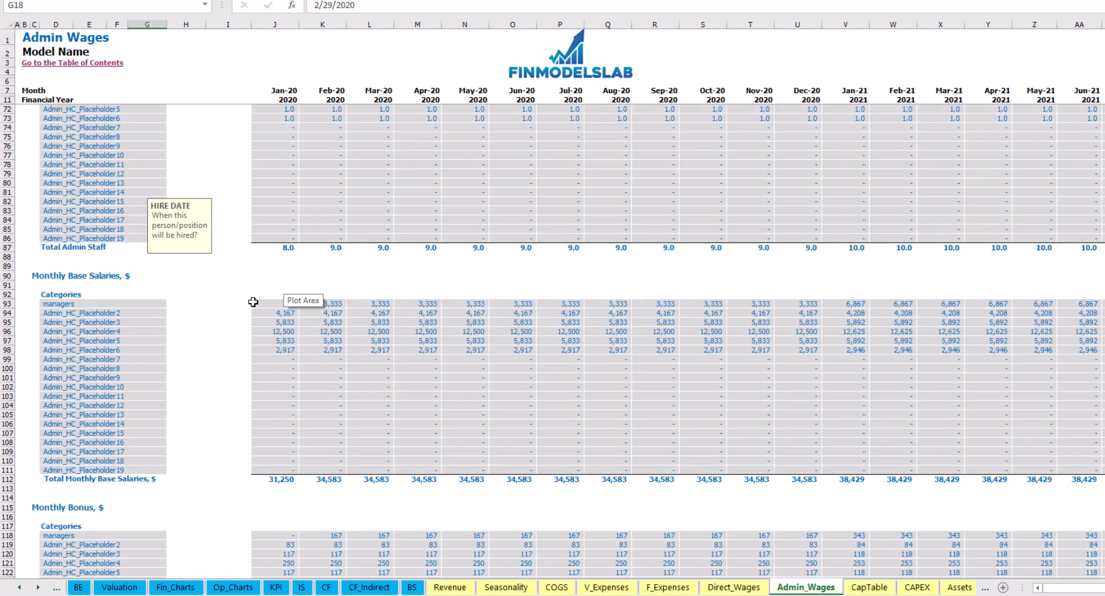
left_click(311, 276)
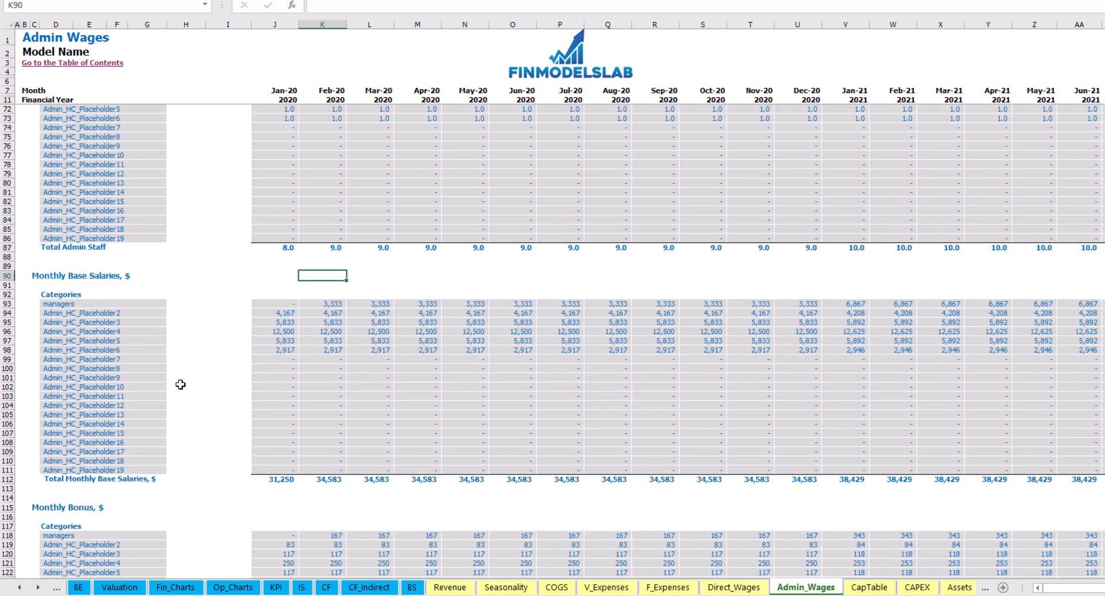
scroll(293, 405, "down", 7)
scroll(120, 340, "down", 7)
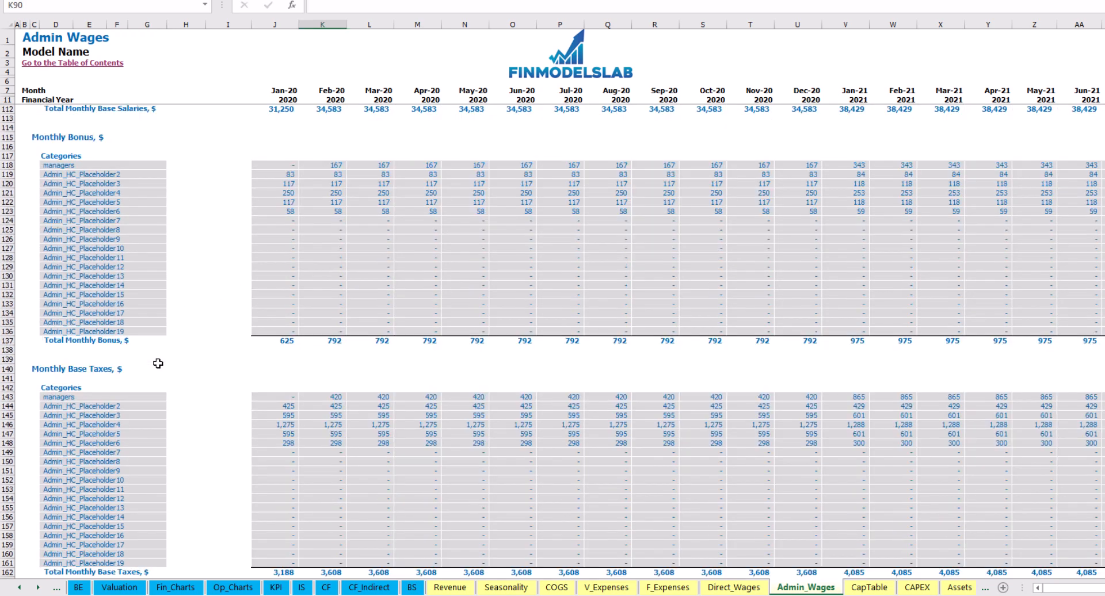
scroll(77, 341, "down", 3)
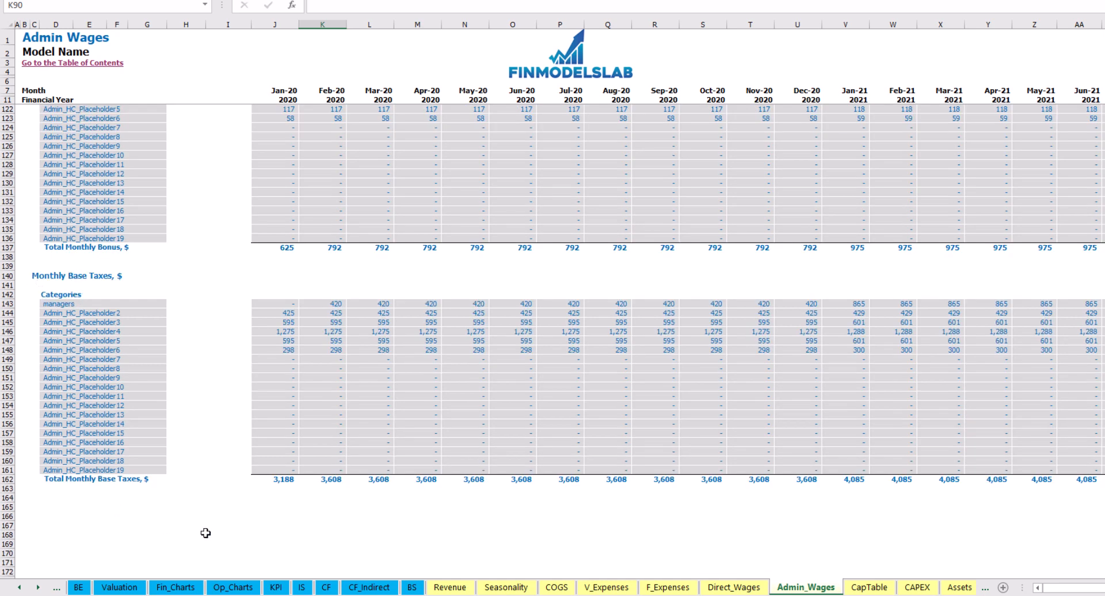
Step: Expand the Total Admin Salary and Wages breakdown in the Income Statement and examine the monthly amounts per position
left_click(302, 587)
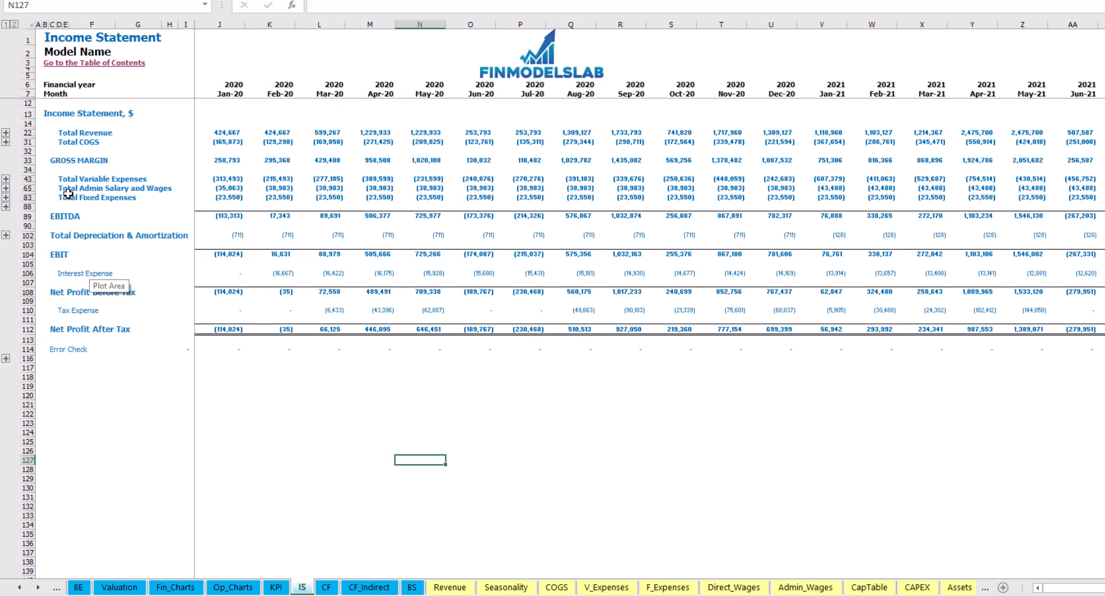
left_click(5, 188)
left_click_drag(58, 206, 60, 373)
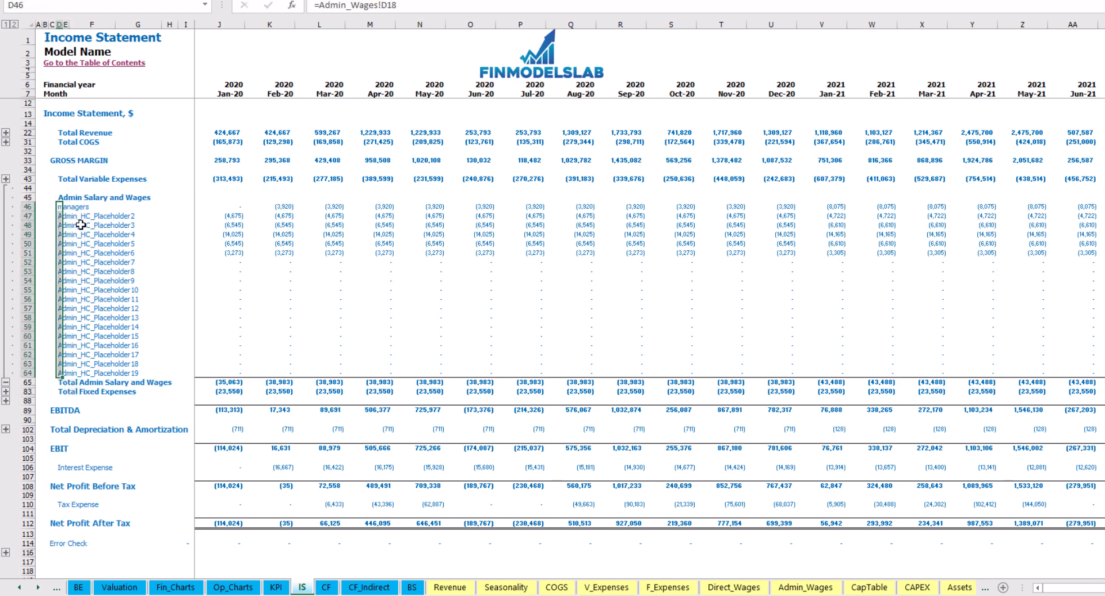
left_click_drag(223, 206, 981, 327)
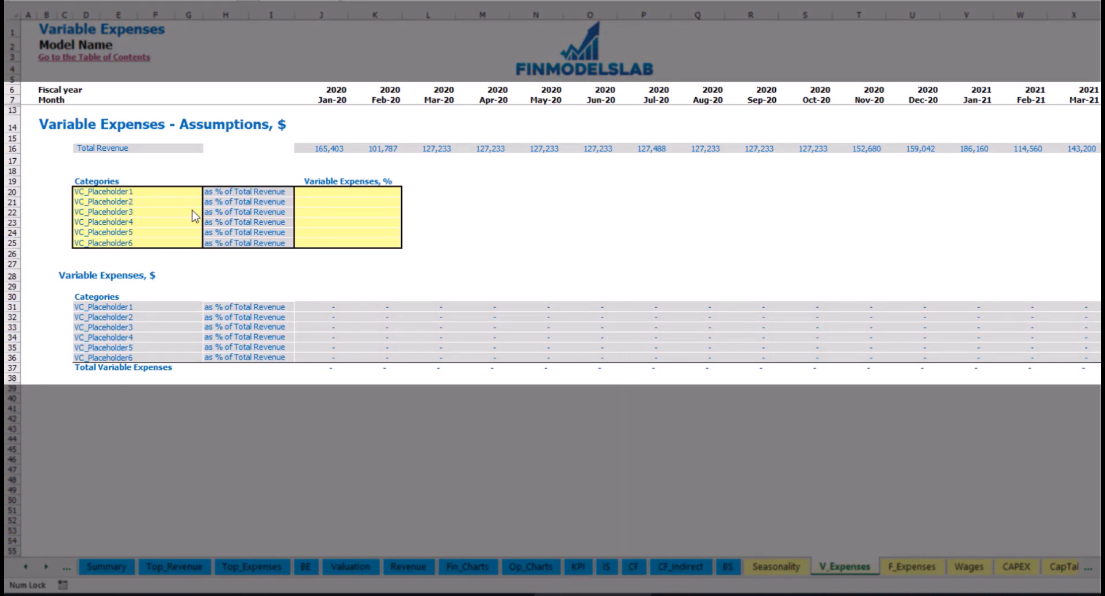
Step: On the Variable Expenses sheet, rename VC_Placeholder1 to Bank fees and set it to 2.5% of total revenue
left_click(123, 192)
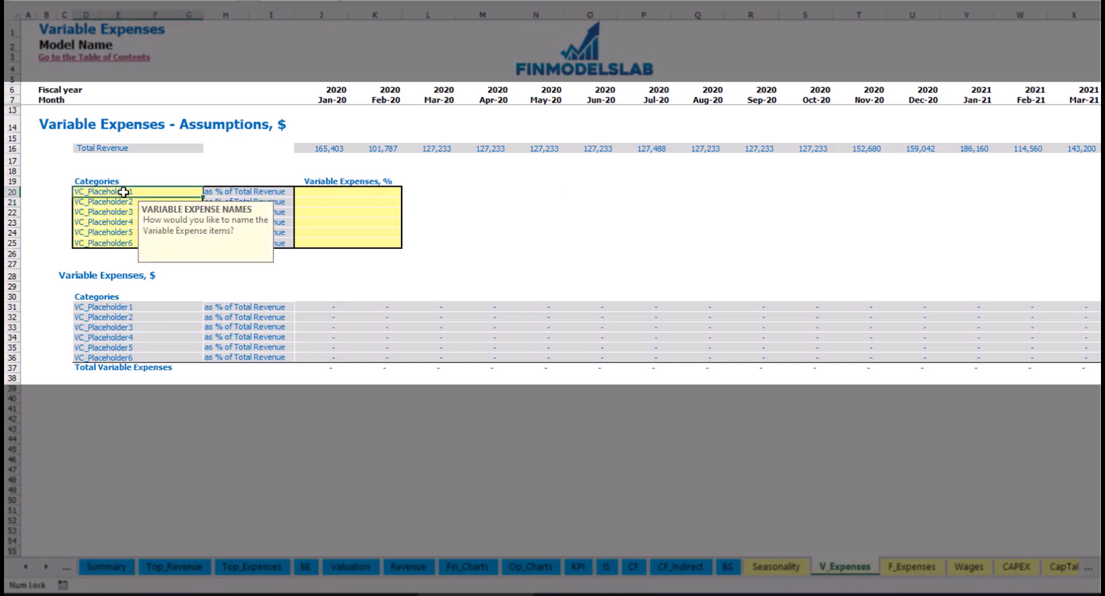
type("Bank fees")
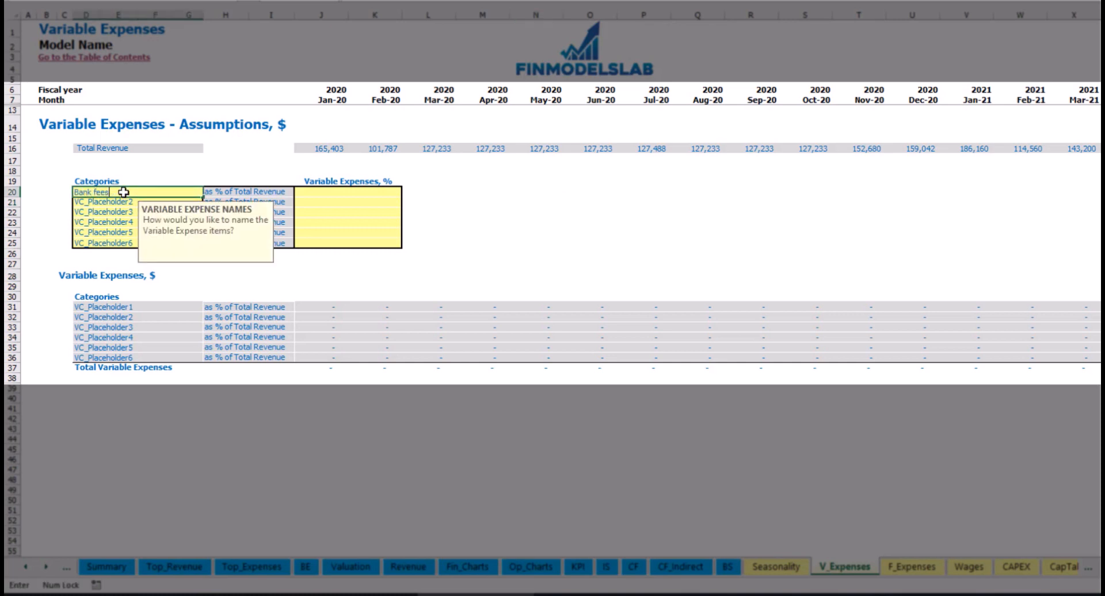
left_click(328, 192)
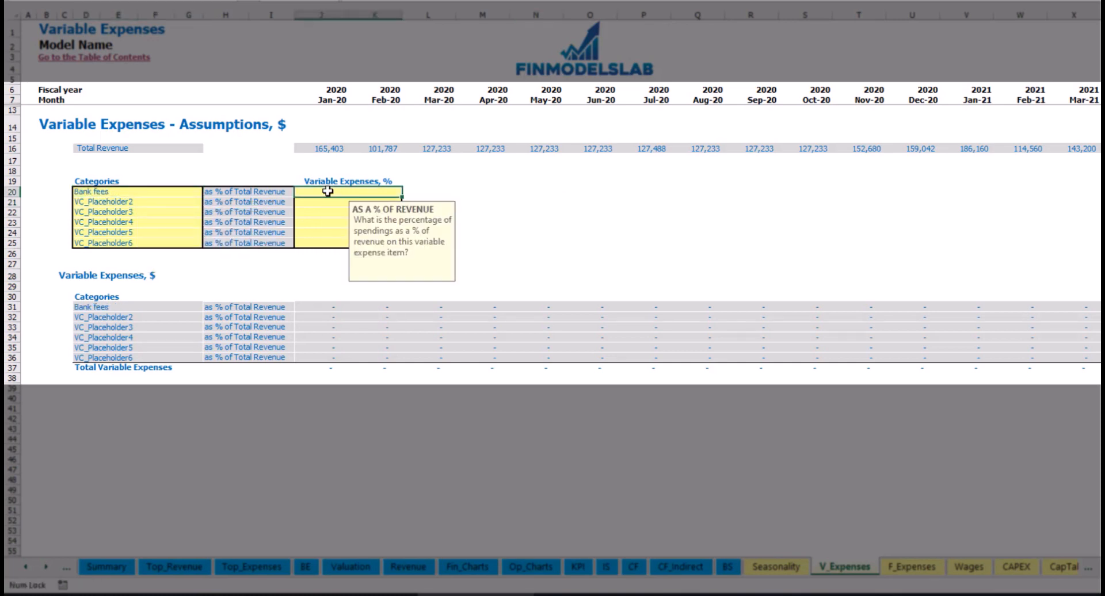
type("2.5%")
key("Return")
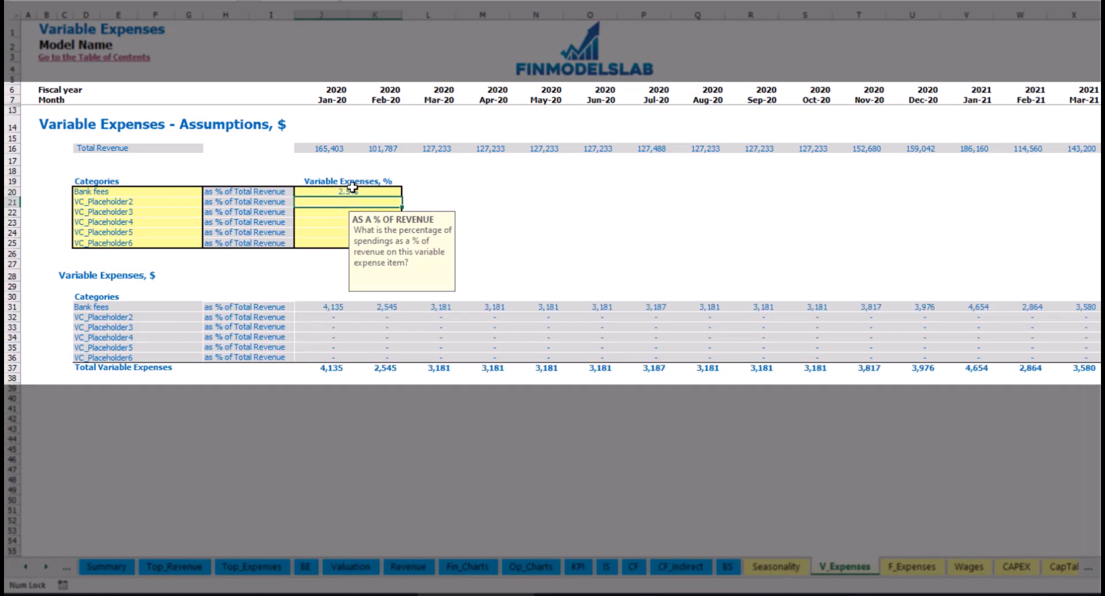
Step: Examine the monthly total revenue row and the Bank fees amounts calculated from it
left_click_drag(323, 148, 547, 149)
left_click_drag(598, 177, 858, 152)
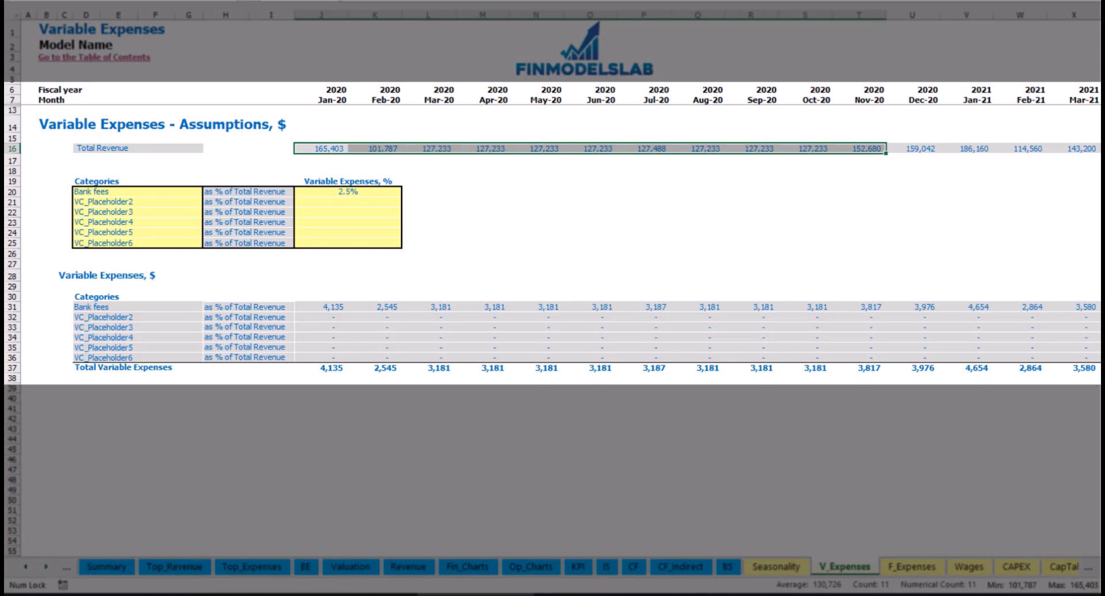
scroll(561, 230, "right", 14)
scroll(561, 230, "left", 14)
left_click(338, 309)
left_click(429, 307)
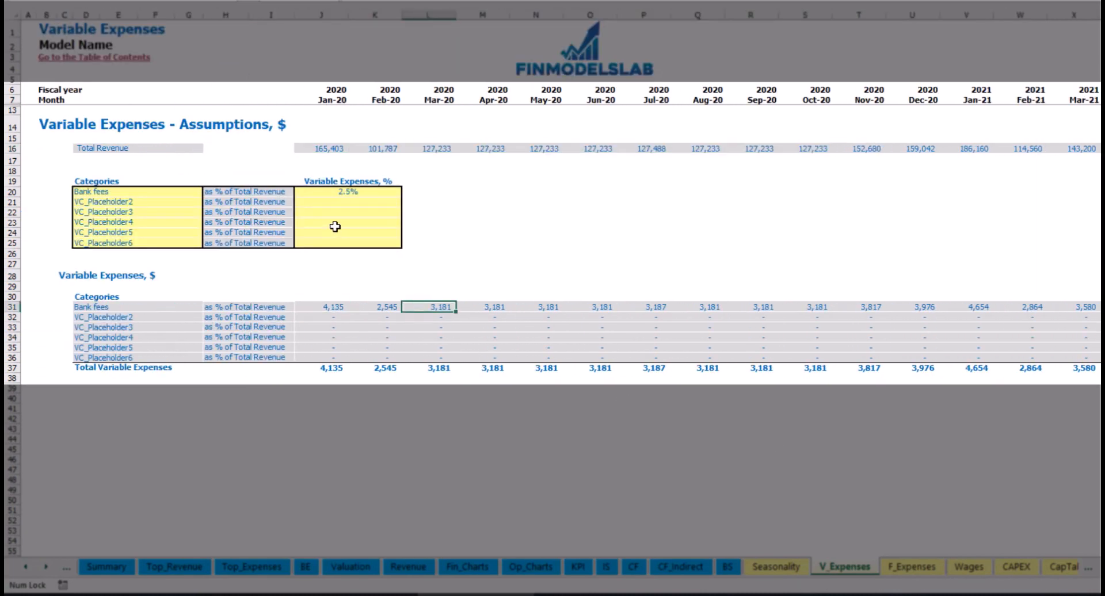
Step: Rename VC_Placeholder2 to Other Var Exp and set it to 5% of total revenue
left_click(141, 202)
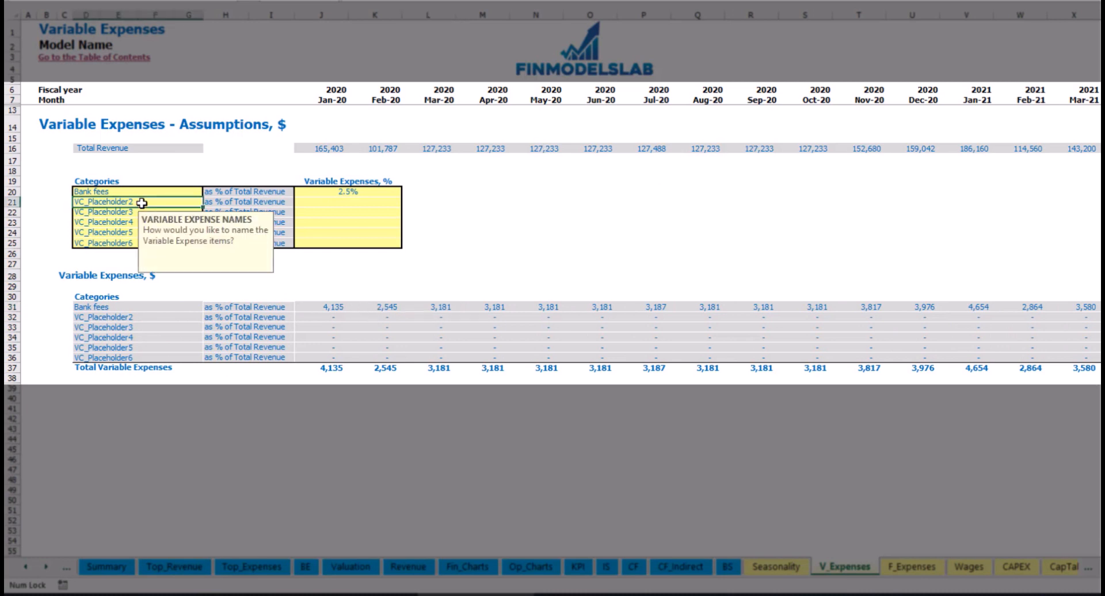
type("Other Var Exp")
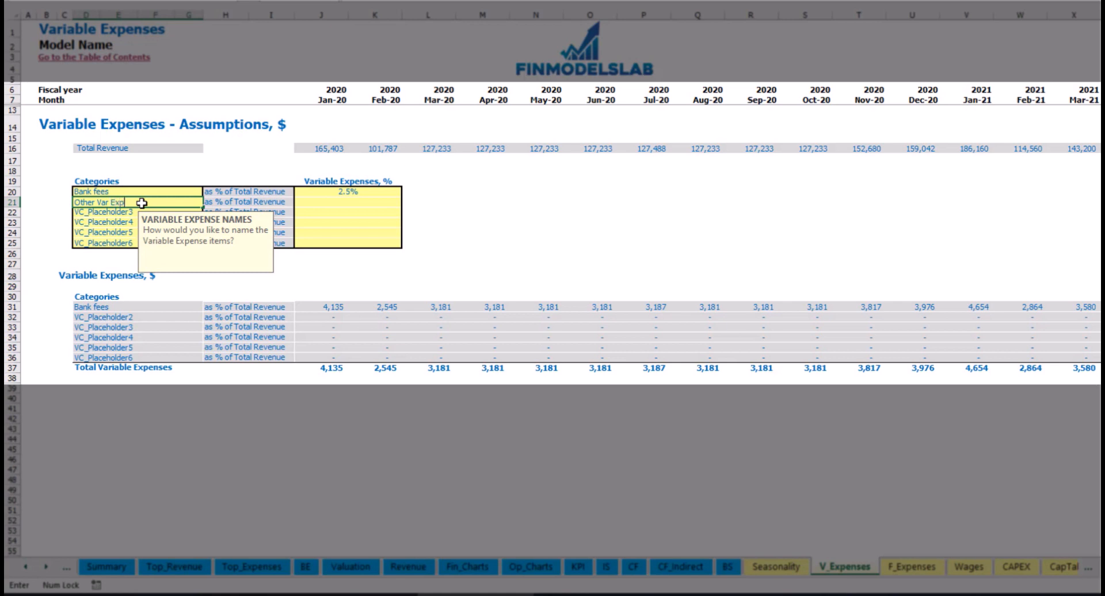
key("Return")
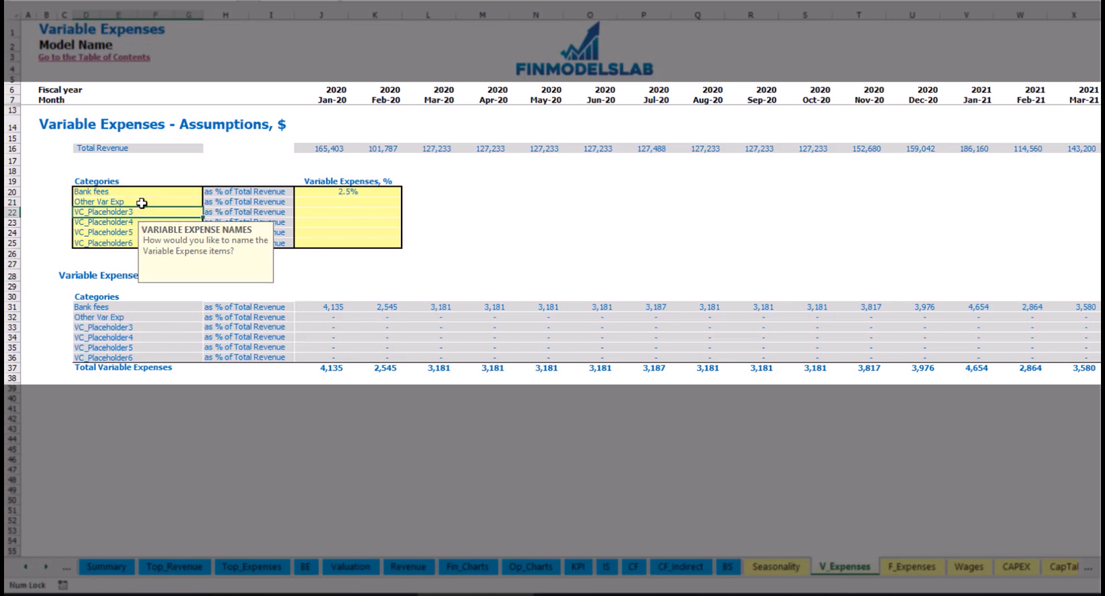
left_click(337, 201)
key("Return")
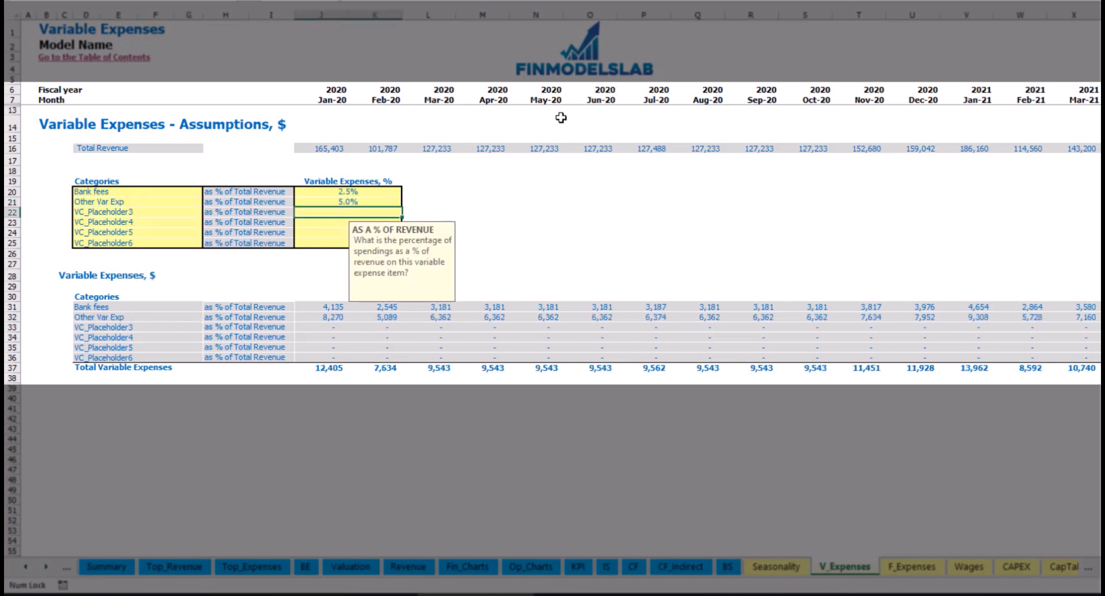
Step: Rename VC_Placeholder3 to Direct Labor and set it to 15% of total revenue
left_click(178, 213)
type("Direct Labor")
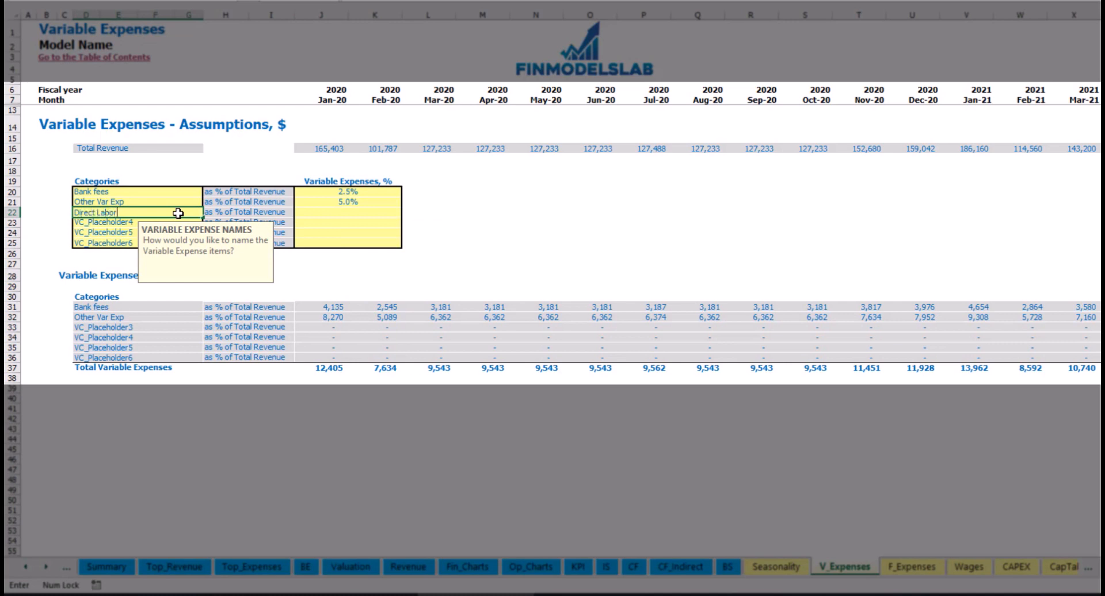
key("Return")
left_click(327, 214)
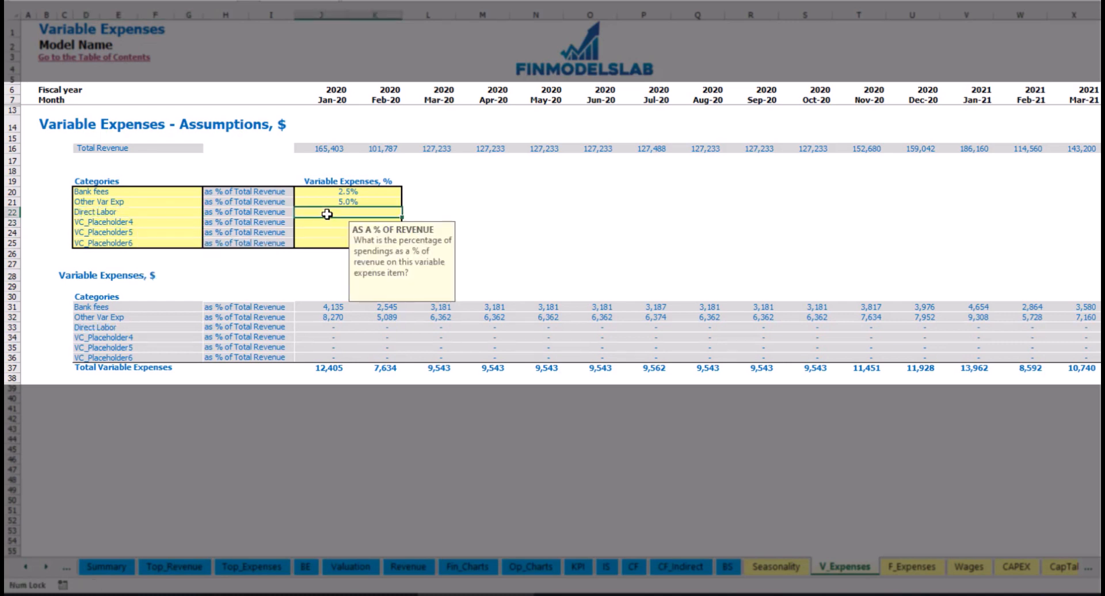
type("15%")
key("Return")
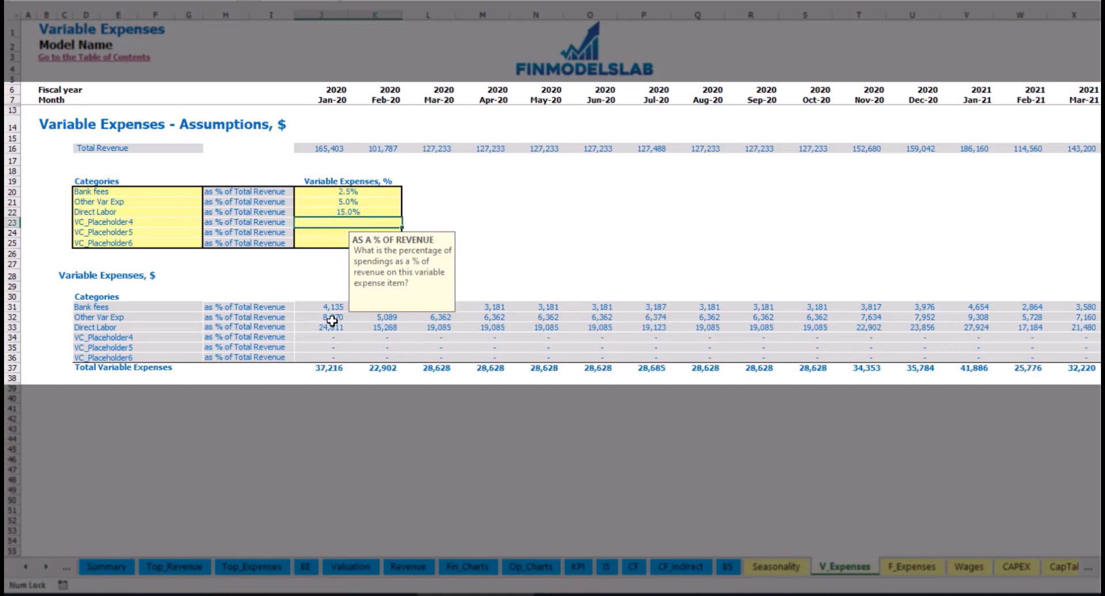
left_click(323, 305)
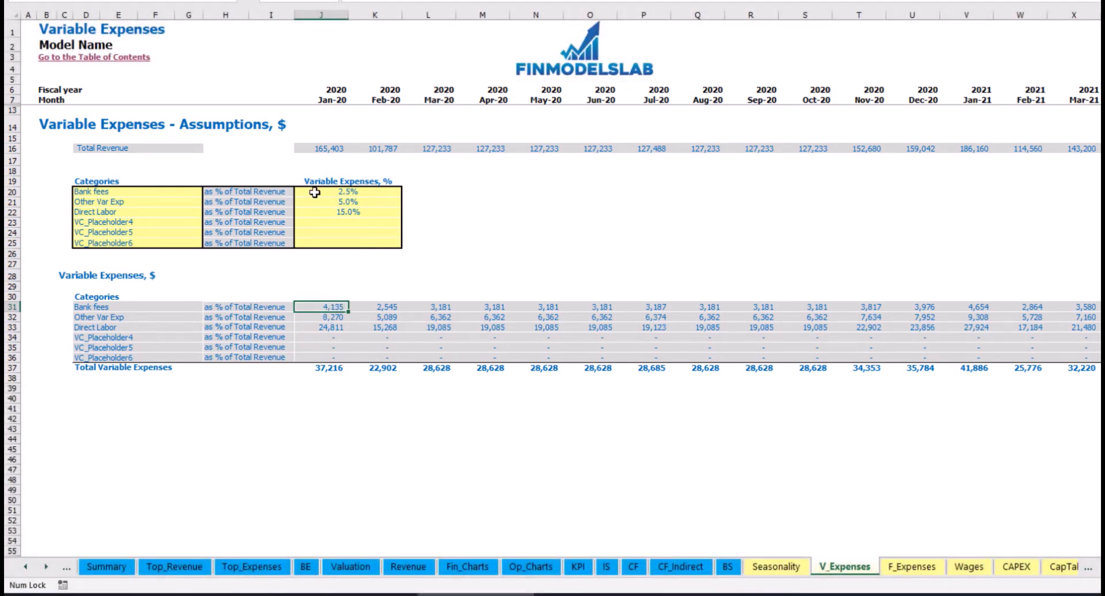
Step: Expand the Total Variable Expenses breakdown in the Income Statement and examine the monthly amounts per category
left_click(609, 570)
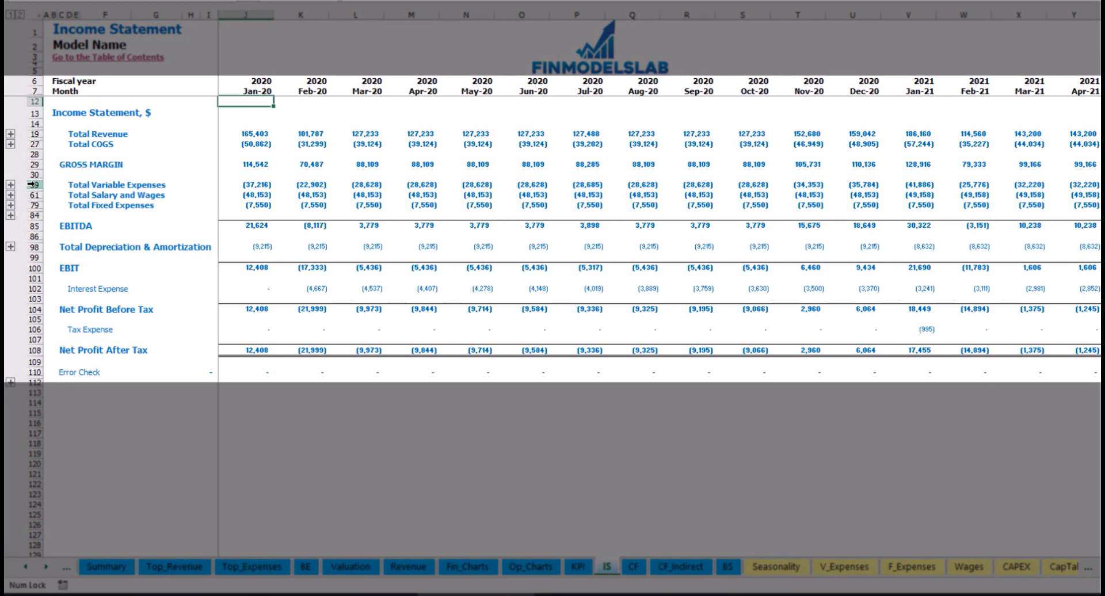
left_click(33, 184)
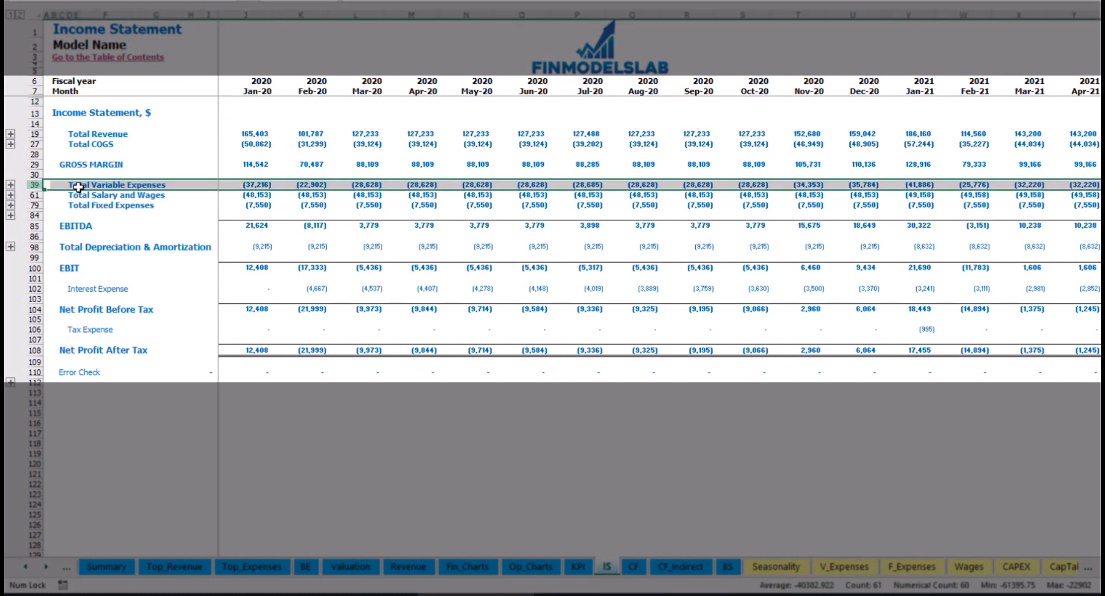
left_click(10, 184)
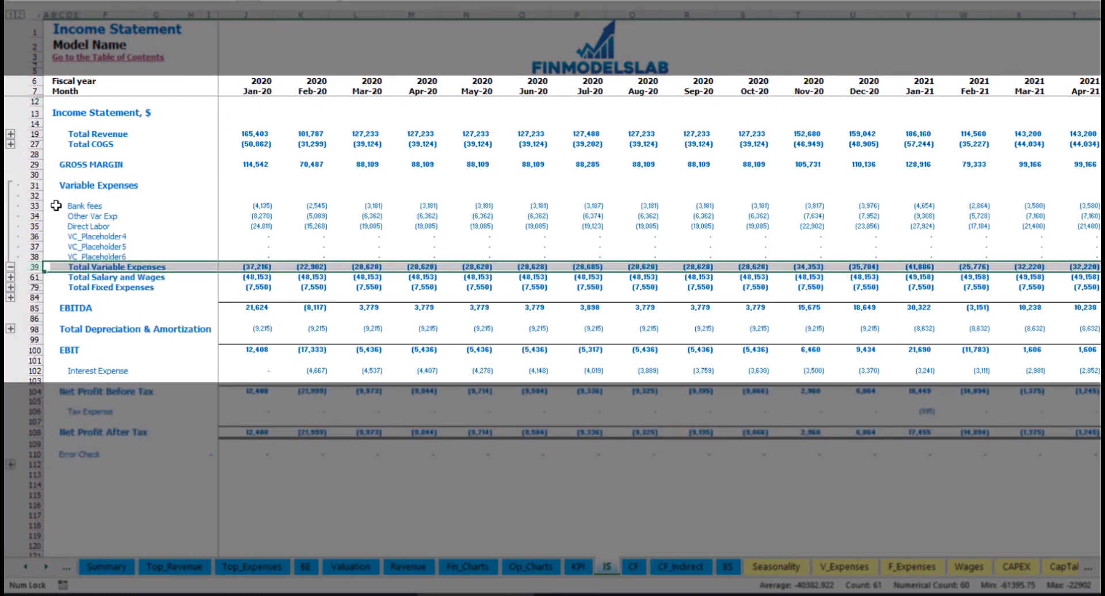
left_click_drag(34, 205, 90, 250)
left_click(271, 204)
left_click(394, 203)
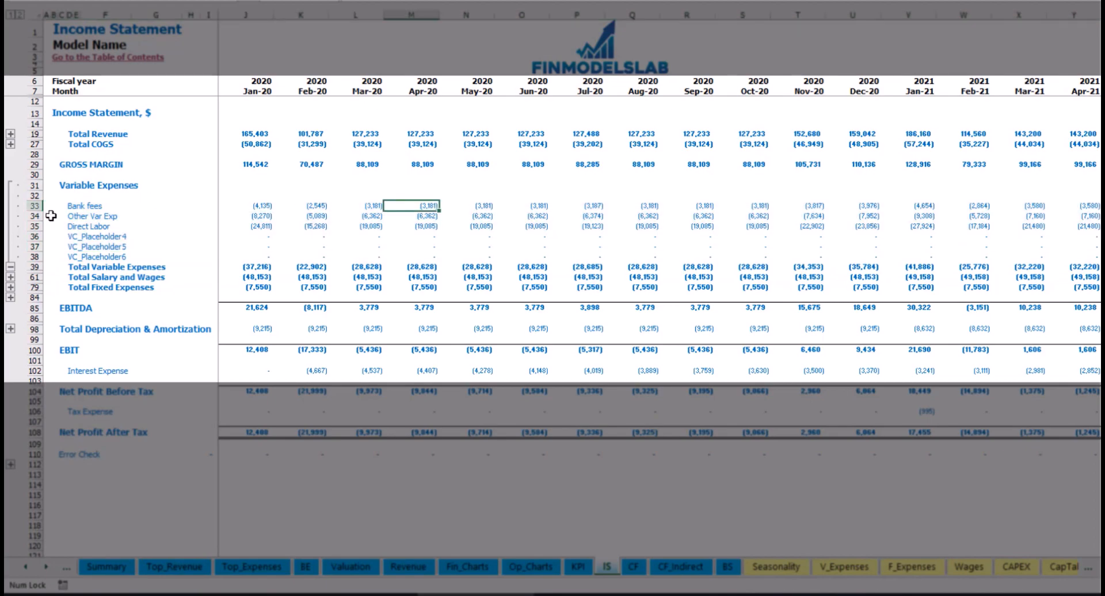
left_click_drag(72, 206, 74, 257)
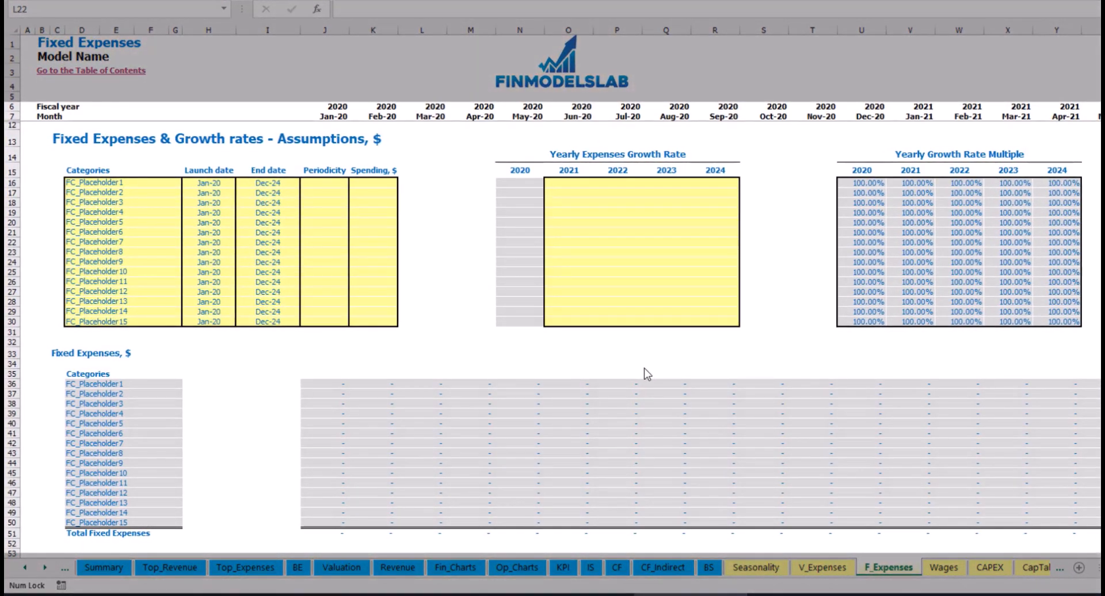
Step: On the Fixed Expenses sheet, rename FC_Placeholder1 to Utilities and set its launch date to Mar-20
left_click(124, 183)
type("Utilities")
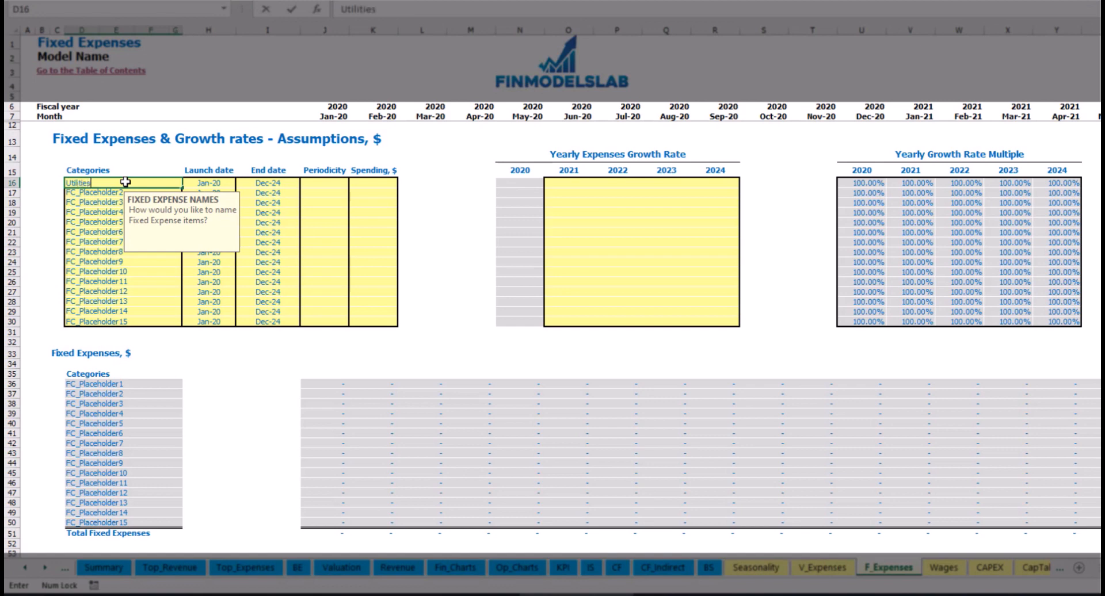
key("Return")
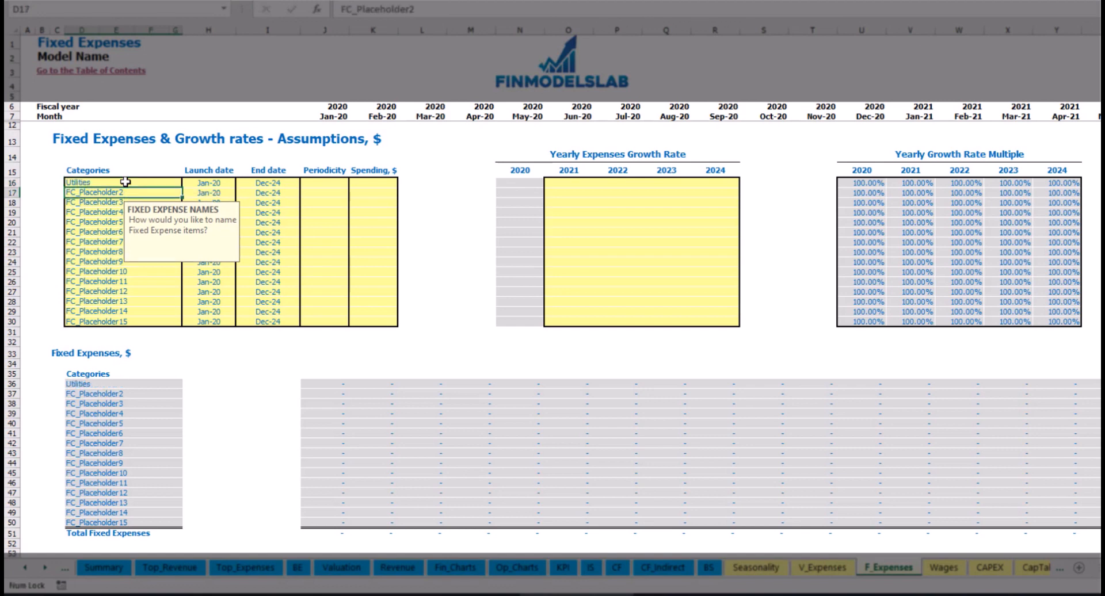
left_click(211, 182)
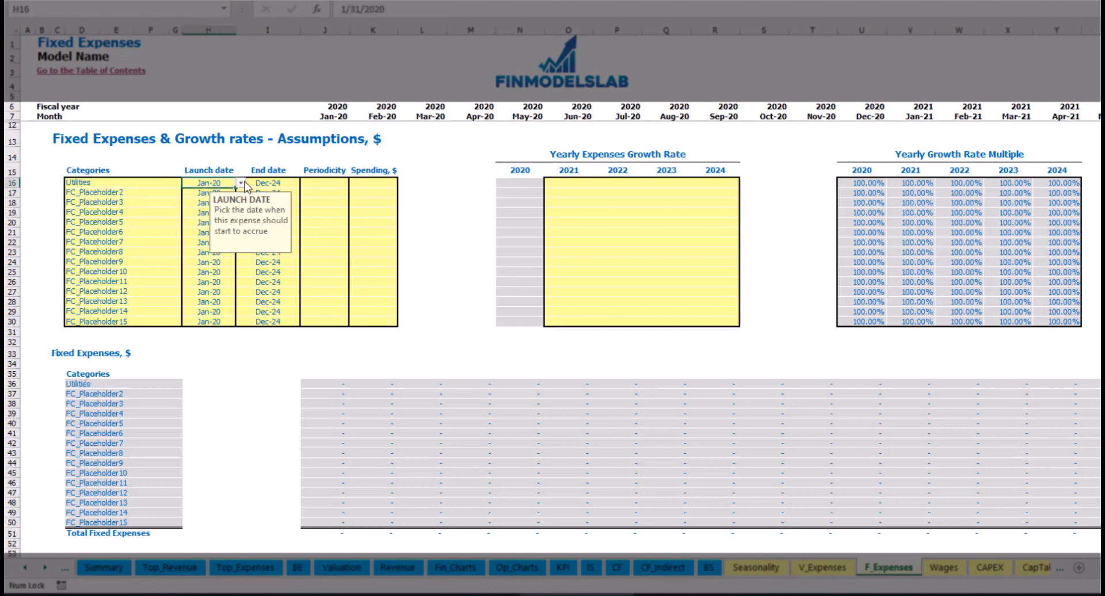
left_click(241, 183)
left_click(218, 211)
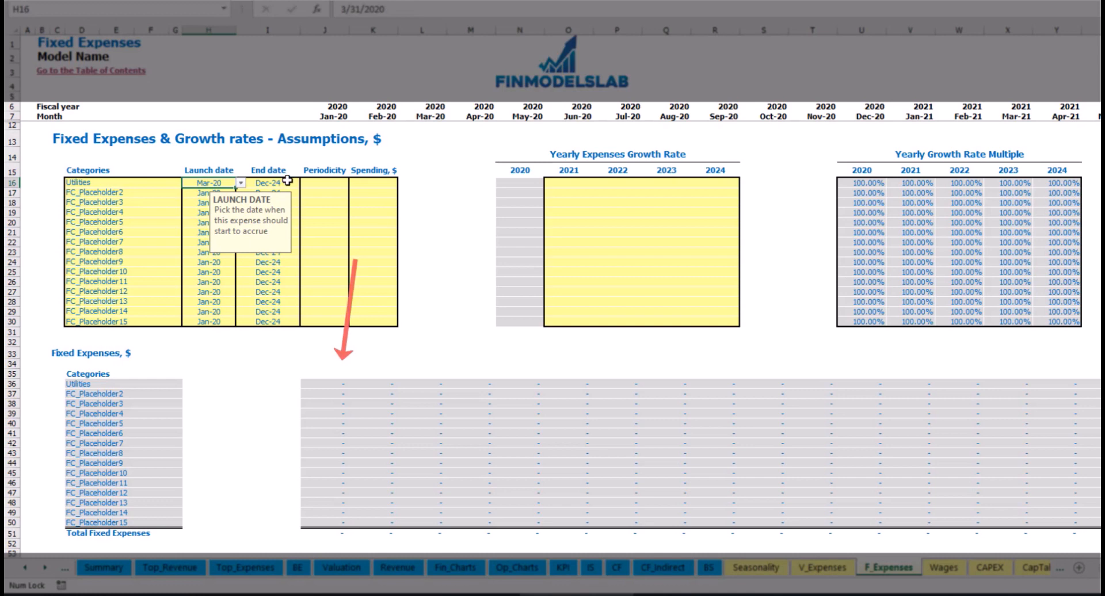
Step: Check the Utilities end date and examine the monthly timeline through to its last month, returning to the start of the sheet
left_click(290, 182)
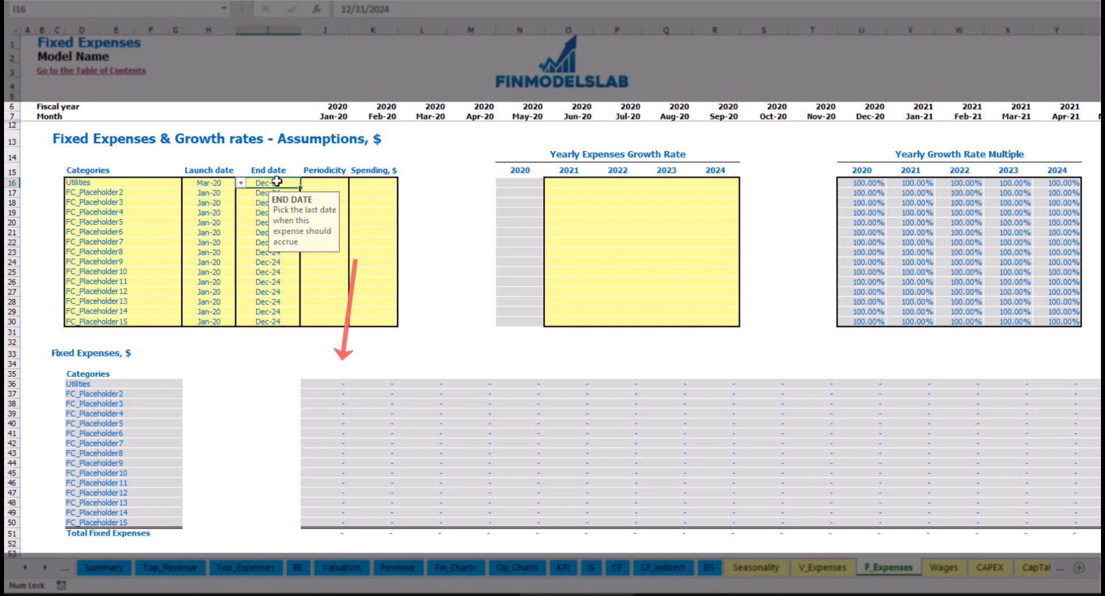
left_click(332, 117)
key("ctrl+Right")
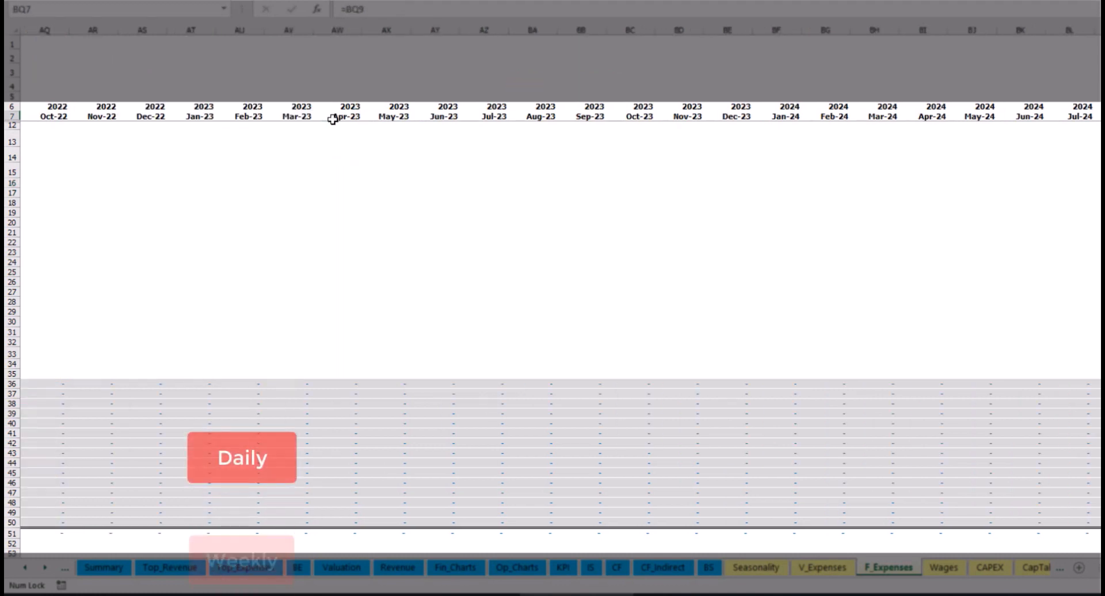
key("ctrl+Left")
key("Left")
key("Left")
key("Left")
key("Left")
key("Left")
key("Left")
key("Left")
key("Left")
key("Left")
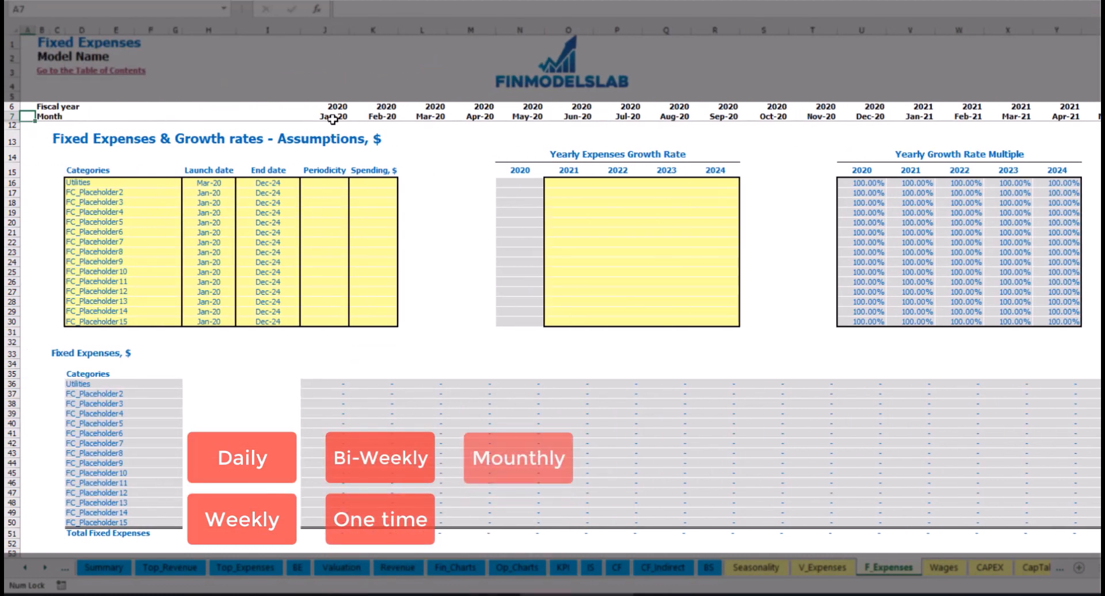
Step: Set the Utilities fixed expense to a Daily periodicity with a spending amount of 50
left_click(330, 185)
left_click(354, 183)
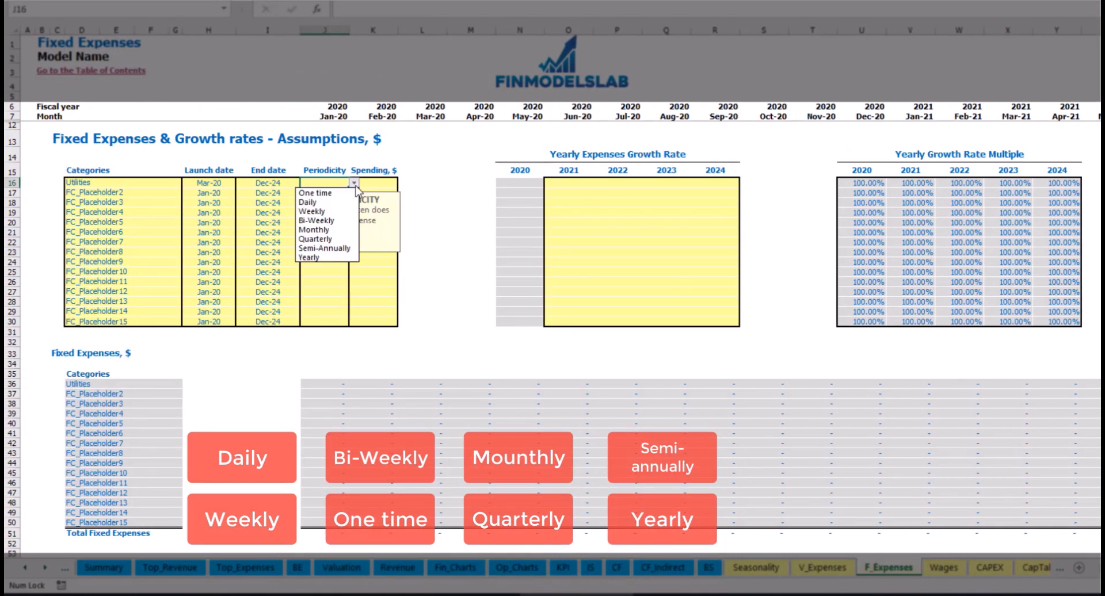
left_click(337, 202)
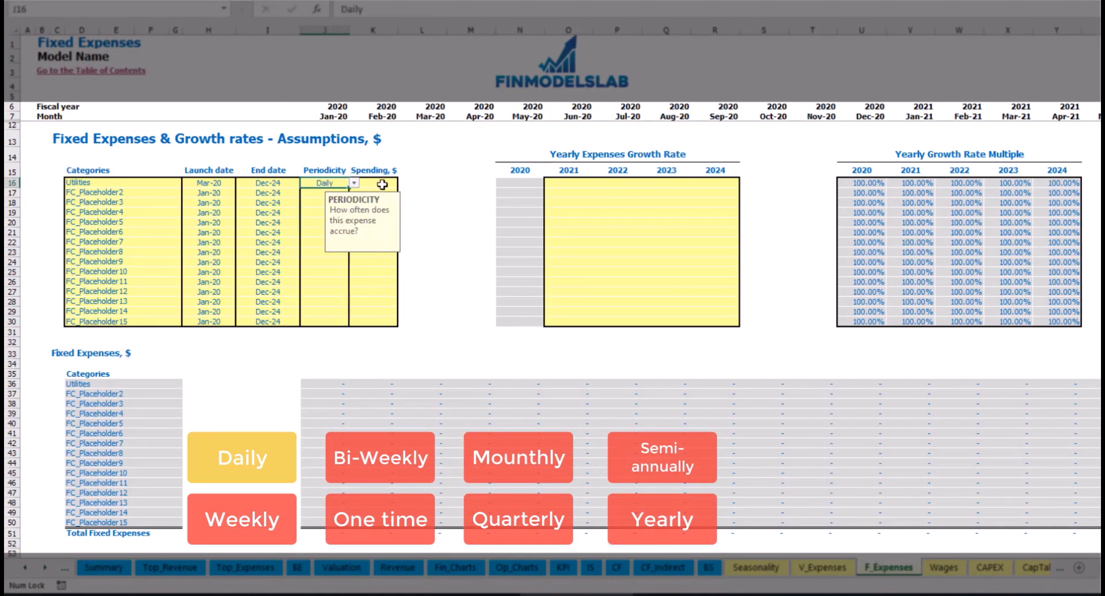
key("Right")
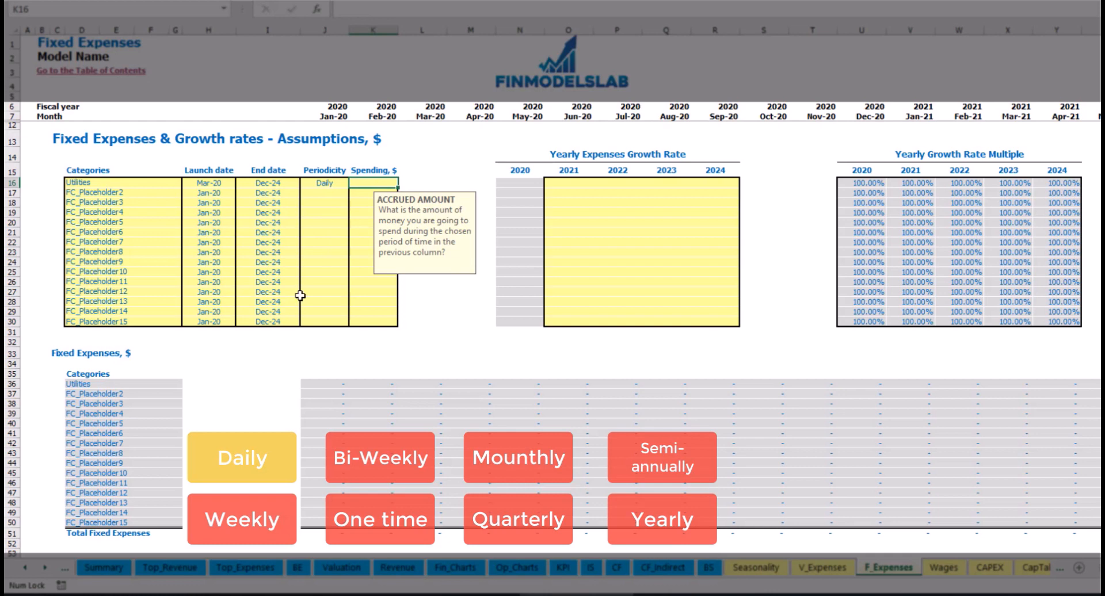
type("50")
key("Return")
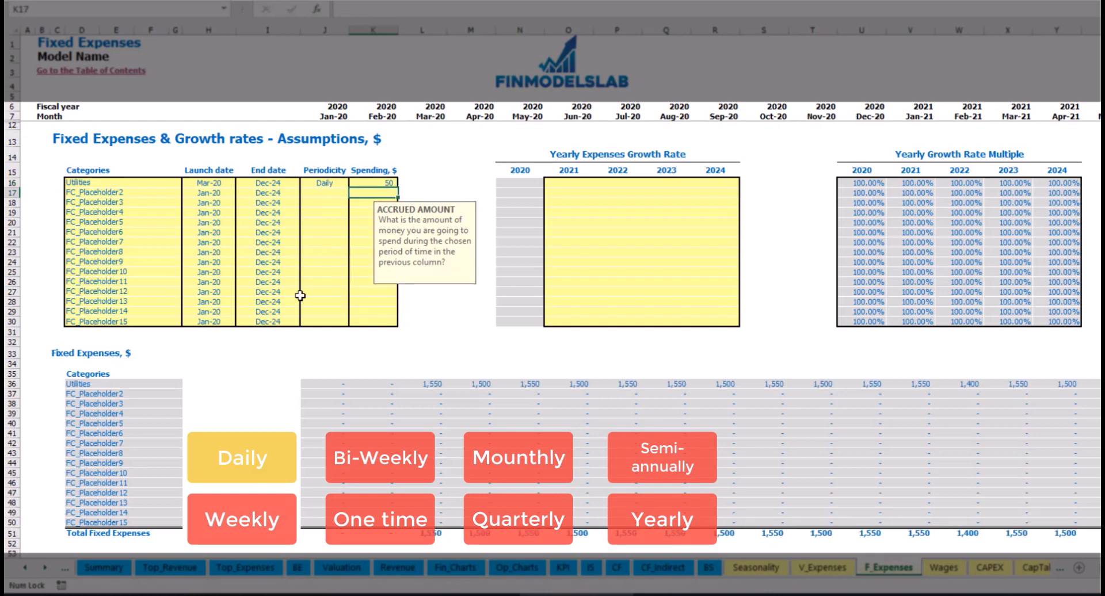
Step: Examine the calculated monthly Utilities expenses from March to May 2020 against the launch month
left_click(429, 385)
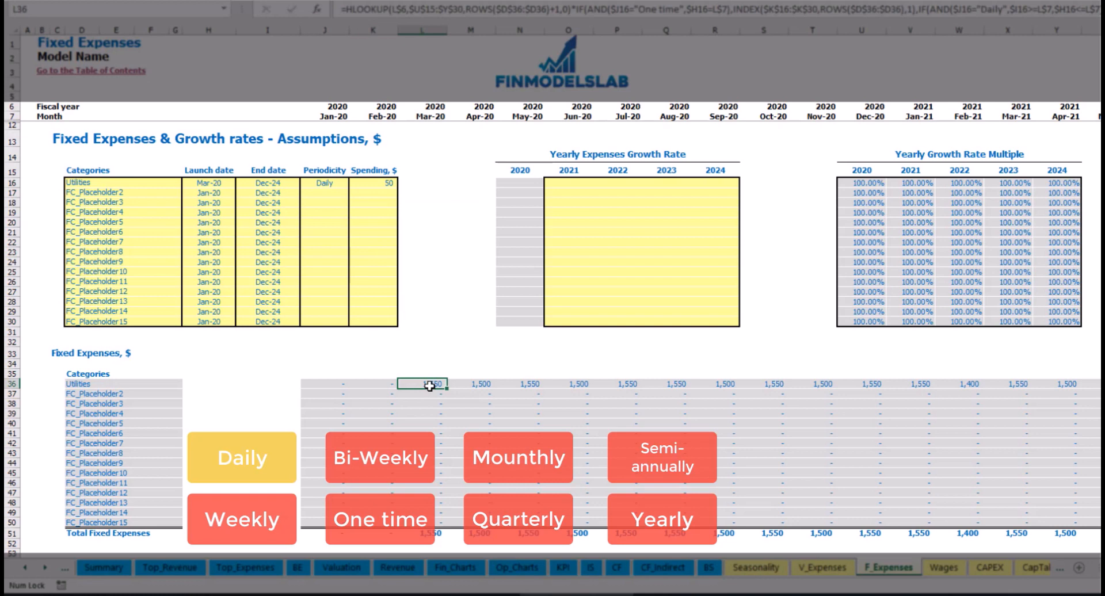
left_click(479, 385)
left_click(535, 386)
left_click(436, 374)
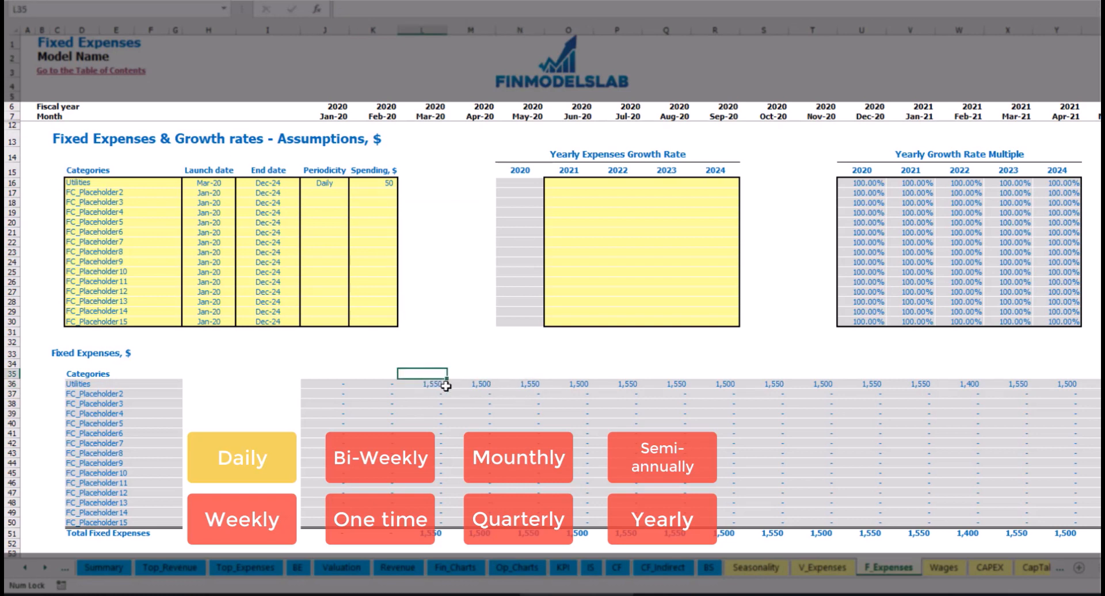
left_click(446, 385)
left_click(463, 385)
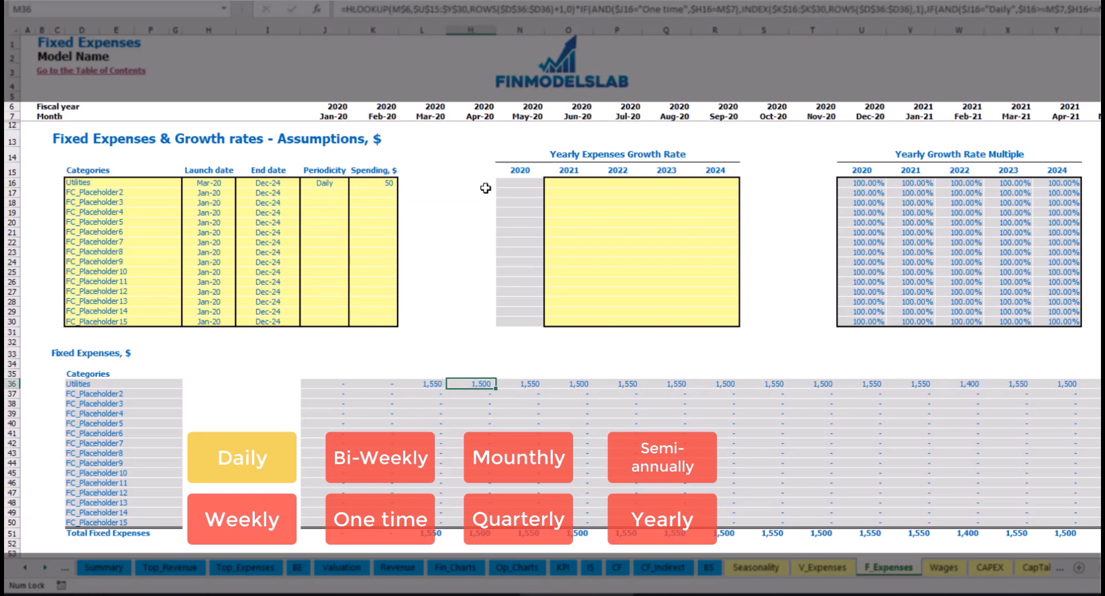
left_click(426, 114)
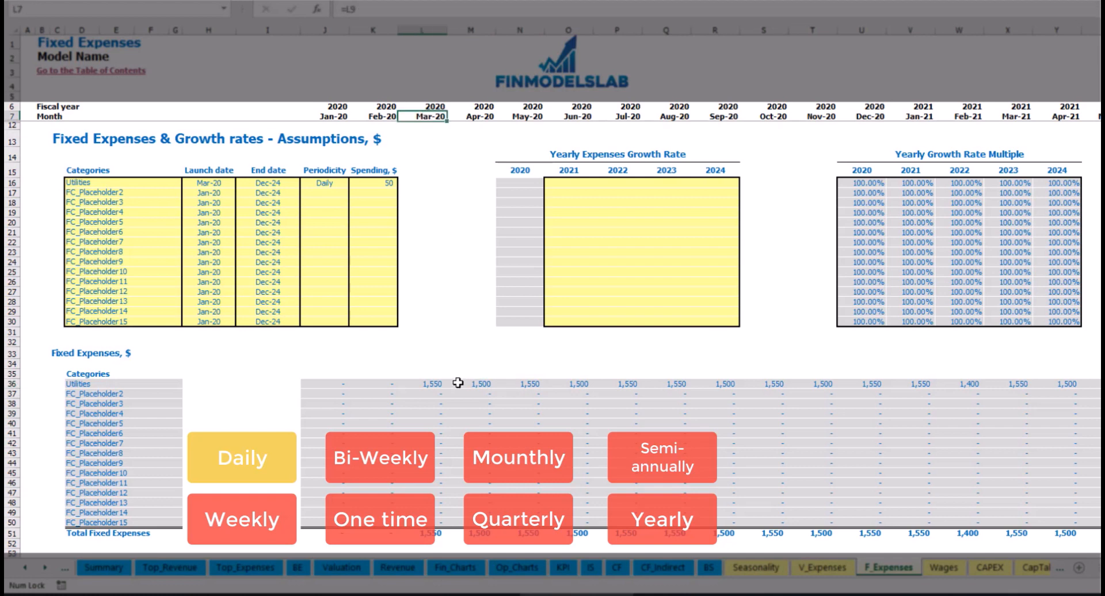
left_click(435, 384)
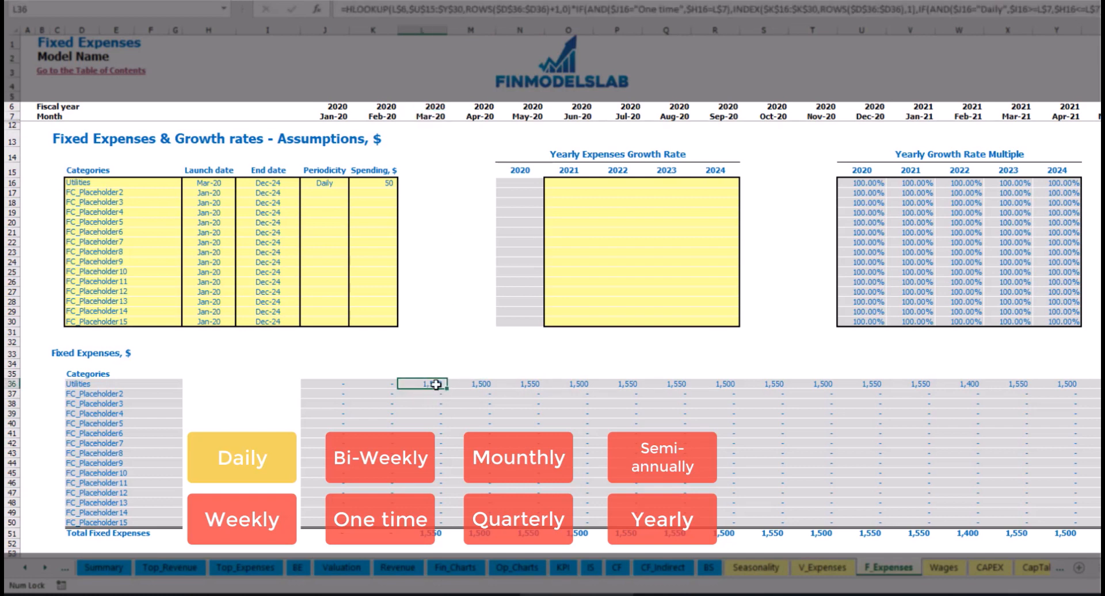
left_click(485, 385)
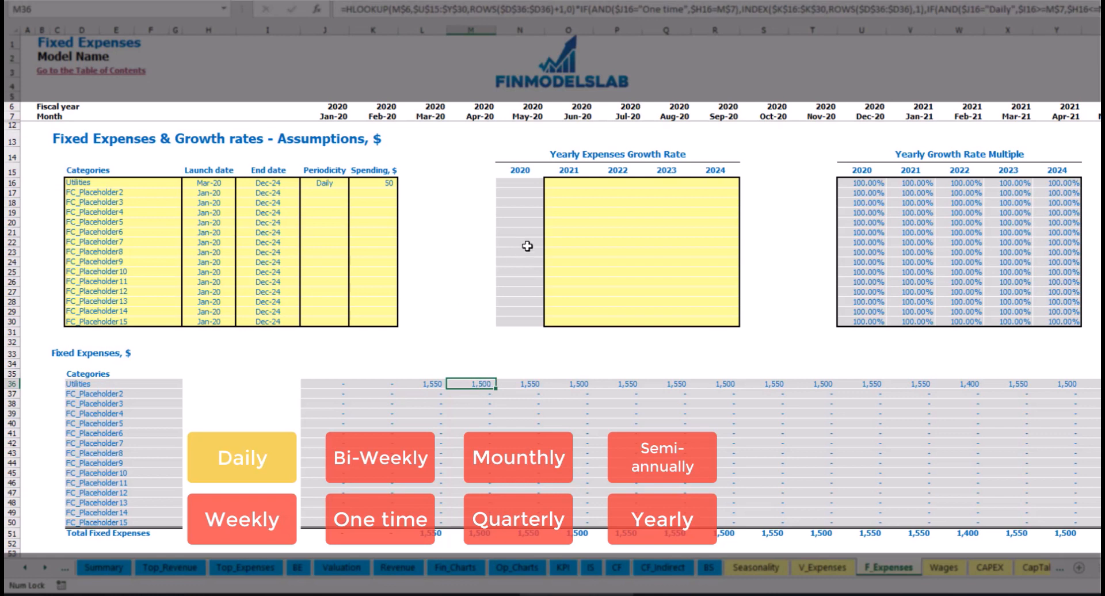
Step: Set the Utilities yearly expenses growth rate for 2021 to 5%
left_click(575, 185)
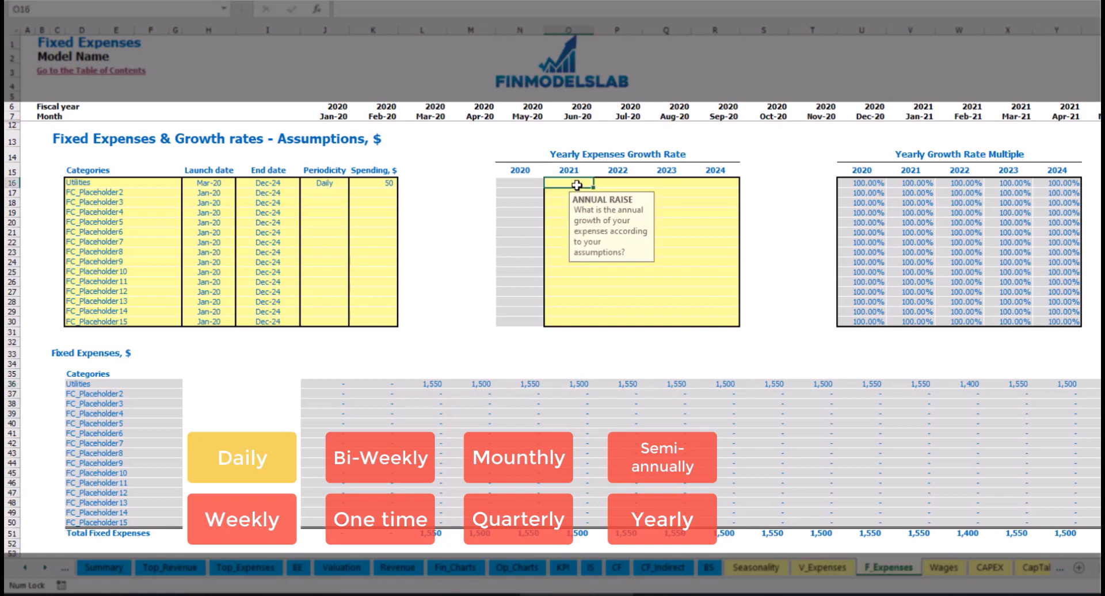
type("5")
key("Return")
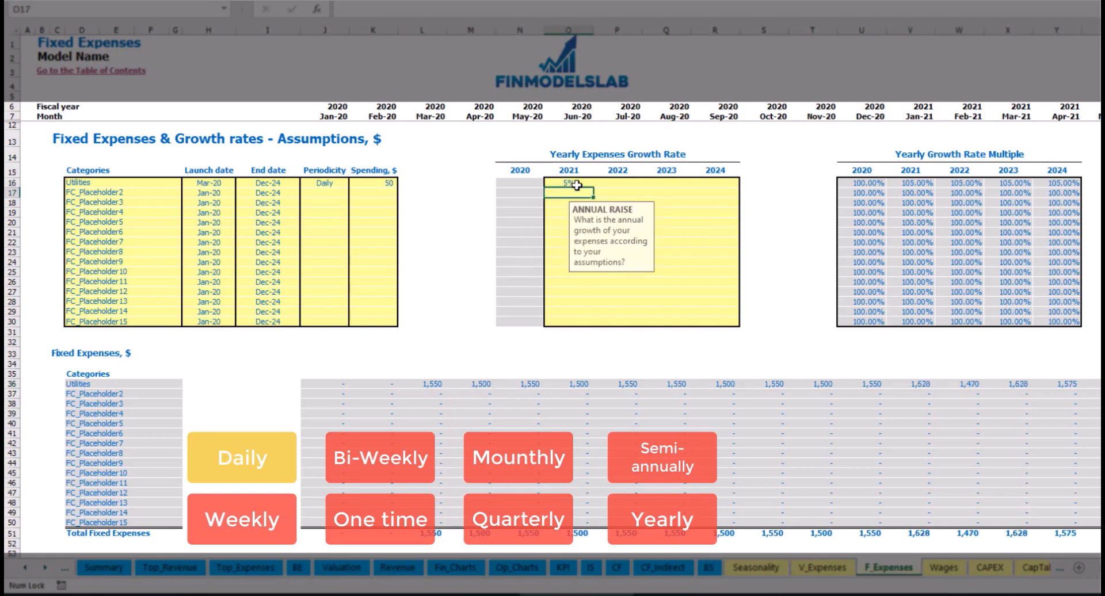
Step: Copy the Utilities 2021 growth rate to 2022, 2023 and 2024
key("Up")
key("ctrl+c")
key("Right")
key("shift+Right")
key("shift+Right")
key("ctrl+v")
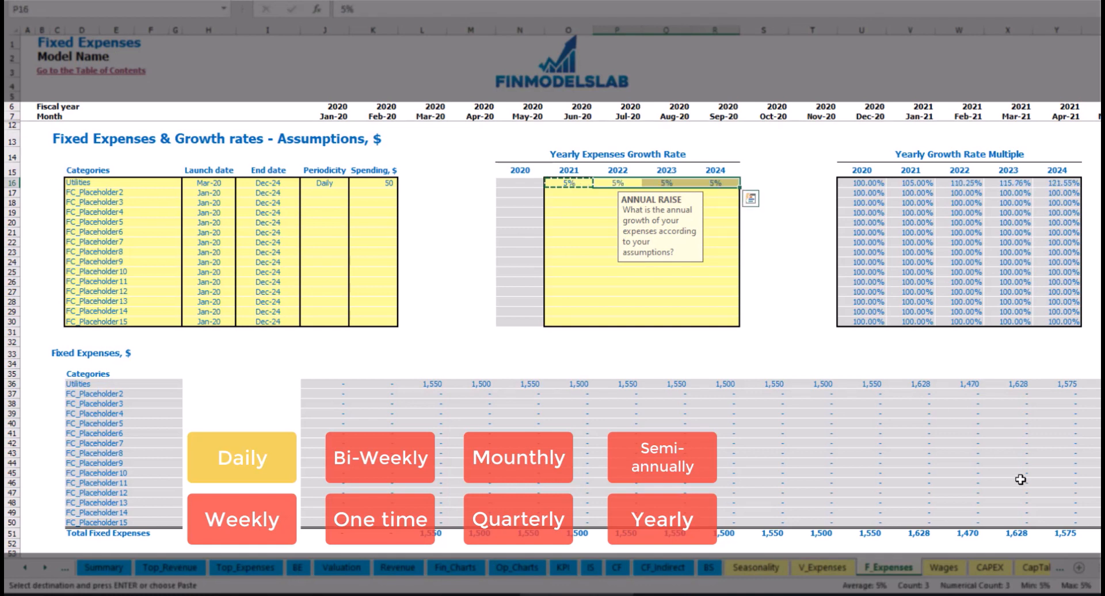
key("Left")
key("shift+Right")
key("shift+Right")
key("shift+Right")
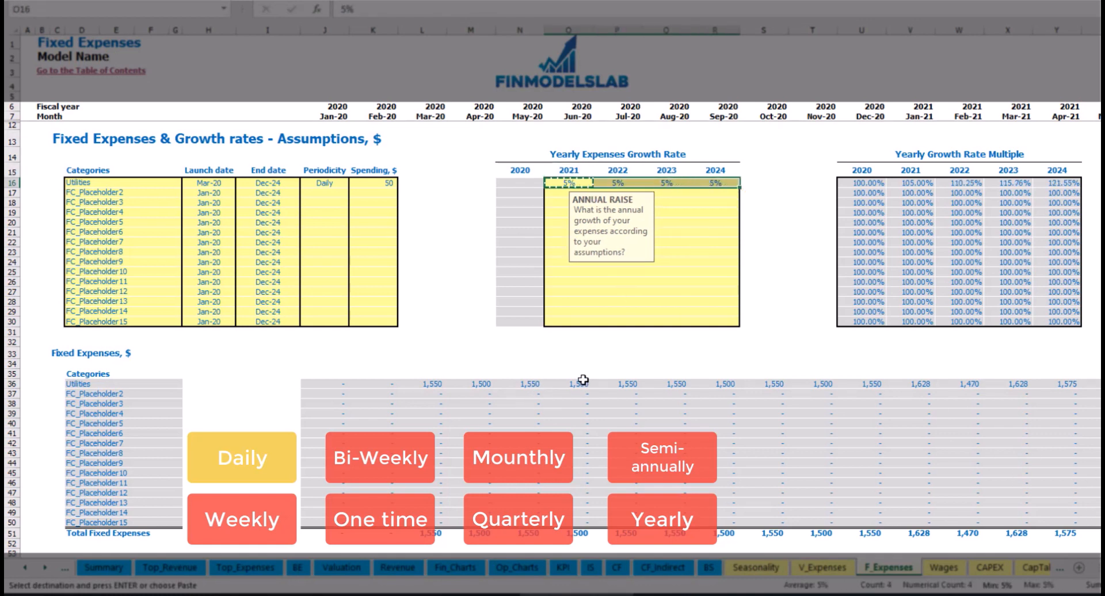
scroll(1089, 519, "right", 6)
scroll(269, 279, "left", 6)
Step: Rename the second fixed expense category as Advertising and set its launch date to Mar-20
left_click(133, 190)
type("Advertising")
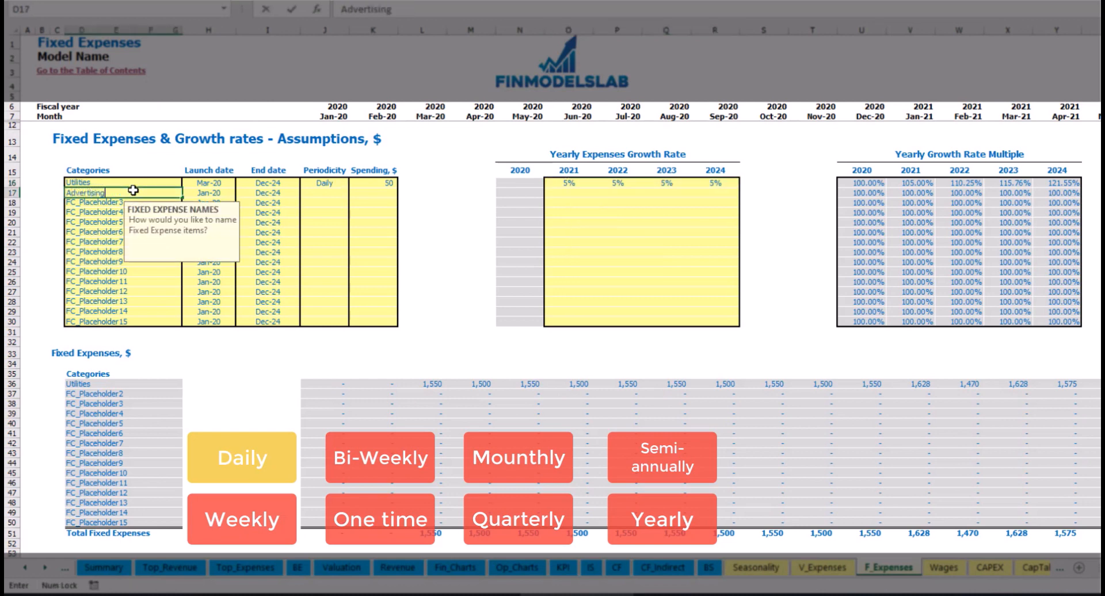
left_click(209, 195)
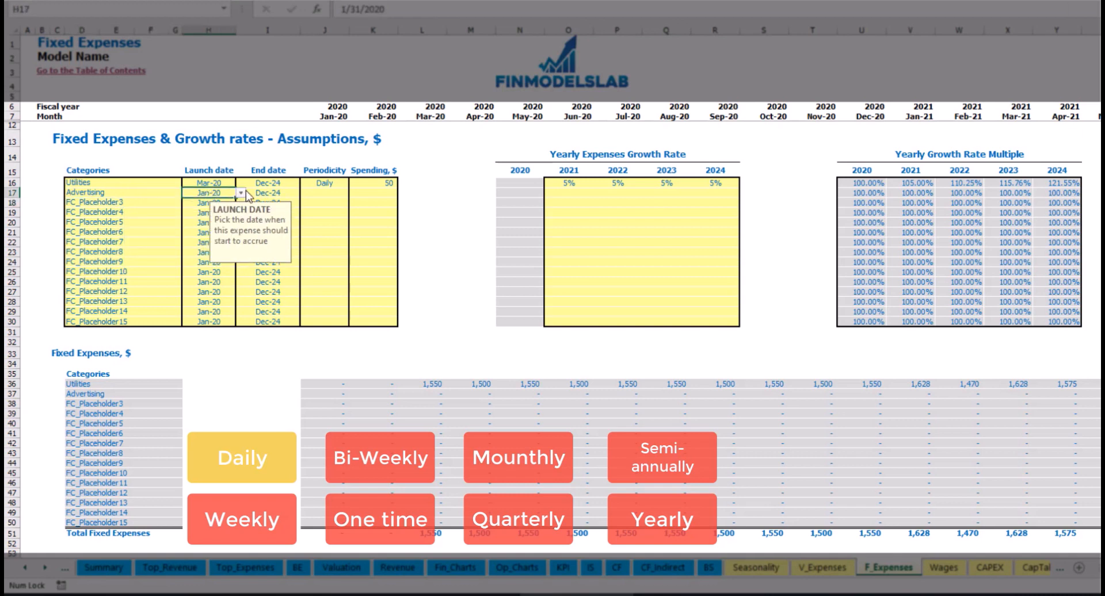
left_click(241, 193)
left_click(207, 221)
Step: Set the Advertising expense's end date to Aug-24
left_click(276, 193)
left_click(305, 193)
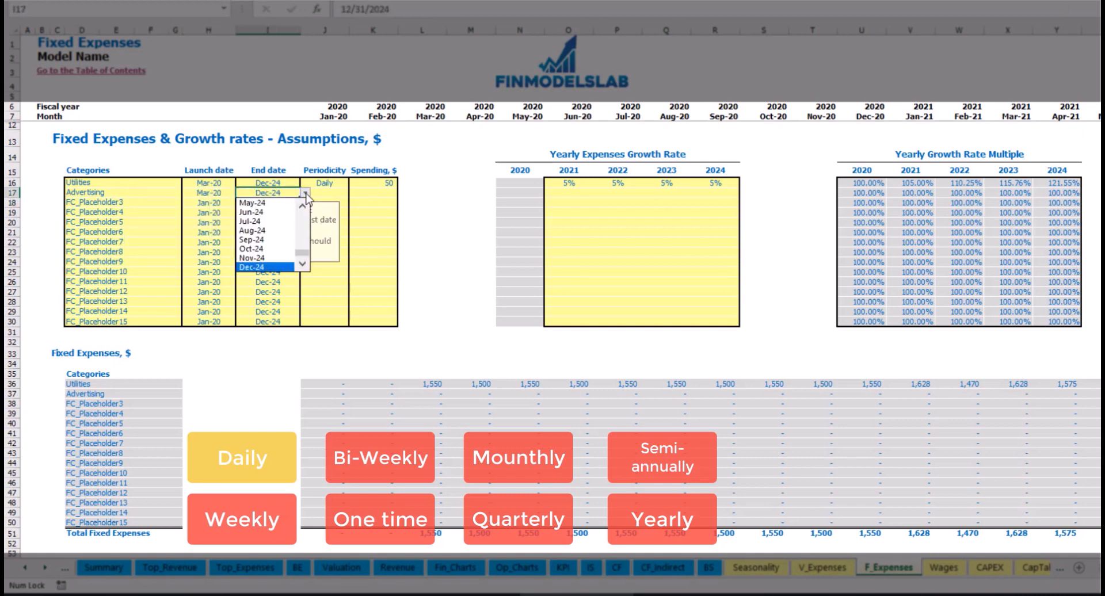
left_click(271, 231)
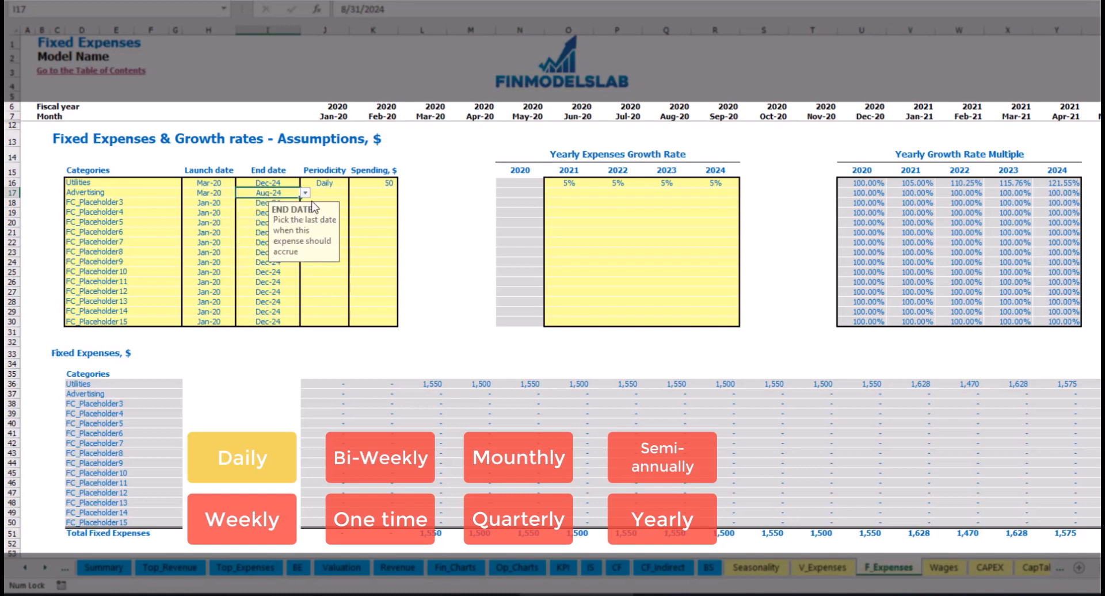
Step: Set the Advertising expense to Weekly with a spending of 100 and check its monthly amounts through mid-2024
left_click(324, 193)
left_click(354, 193)
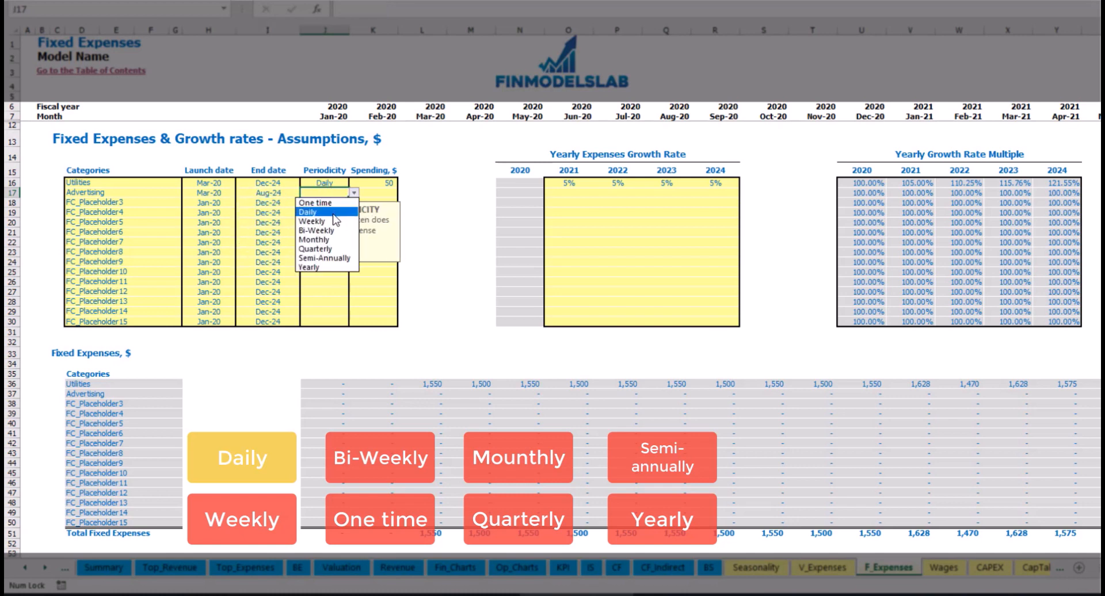
left_click(333, 221)
left_click(370, 195)
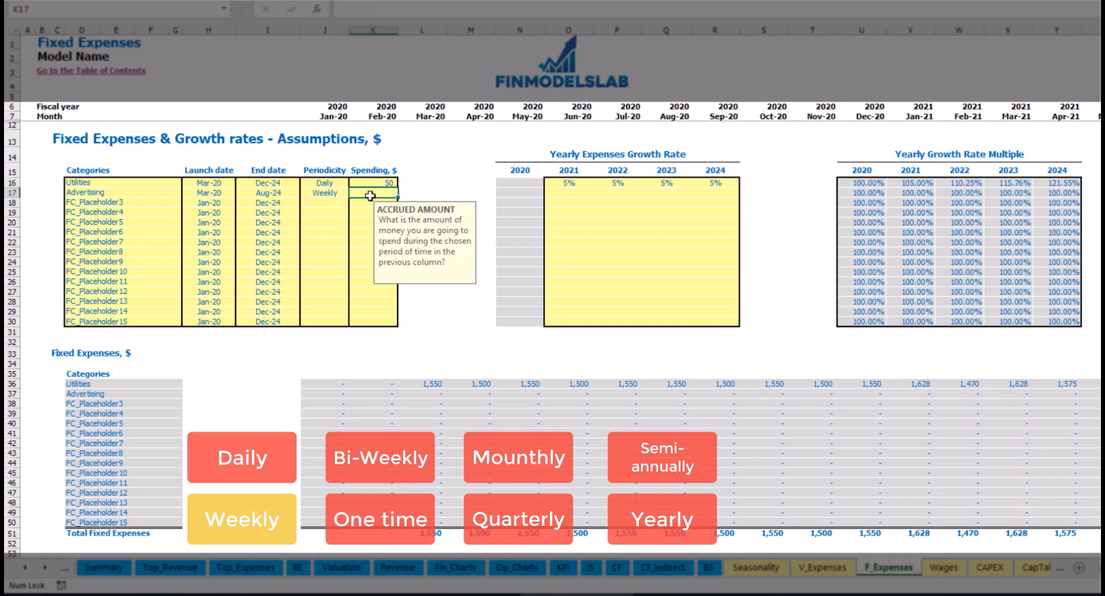
type("100")
key("Return")
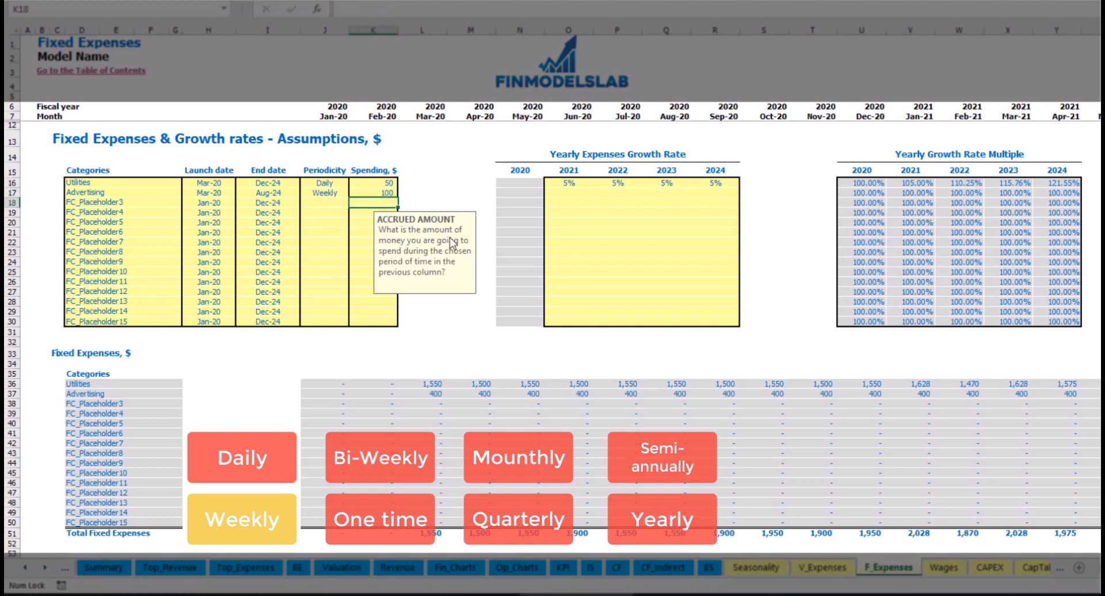
left_click(435, 395)
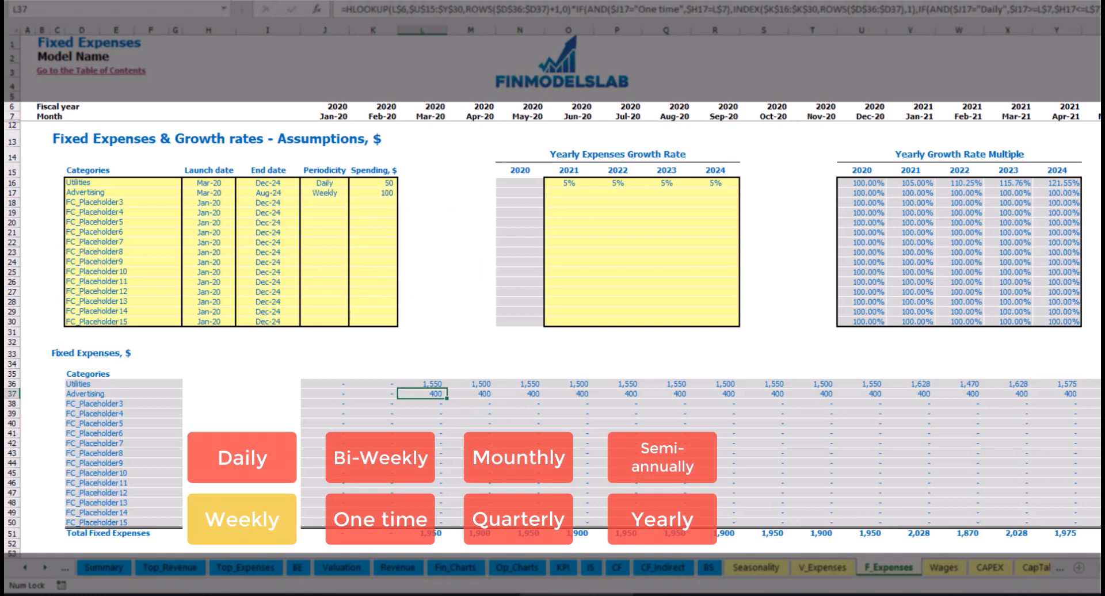
scroll(553, 287, "right", 10)
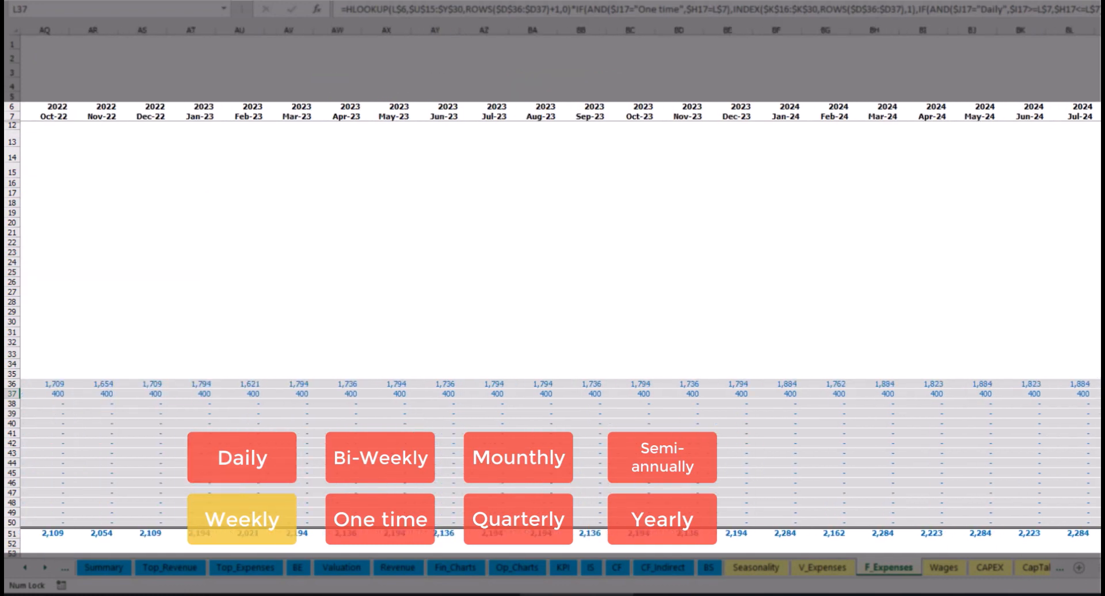
left_click(1097, 30)
left_click(1097, 393)
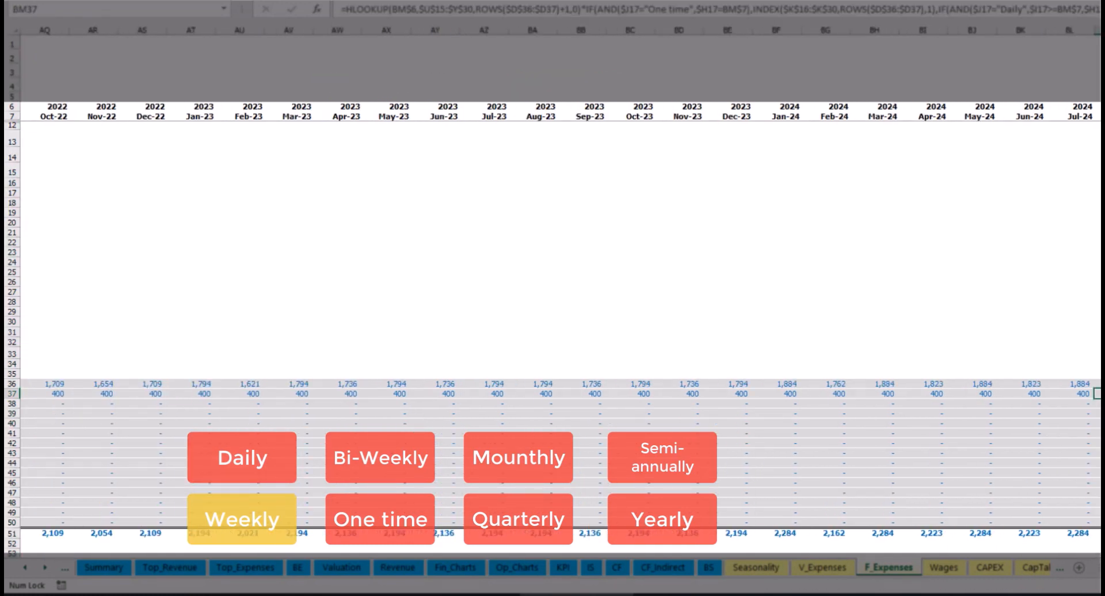
scroll(498, 361, "left", 10)
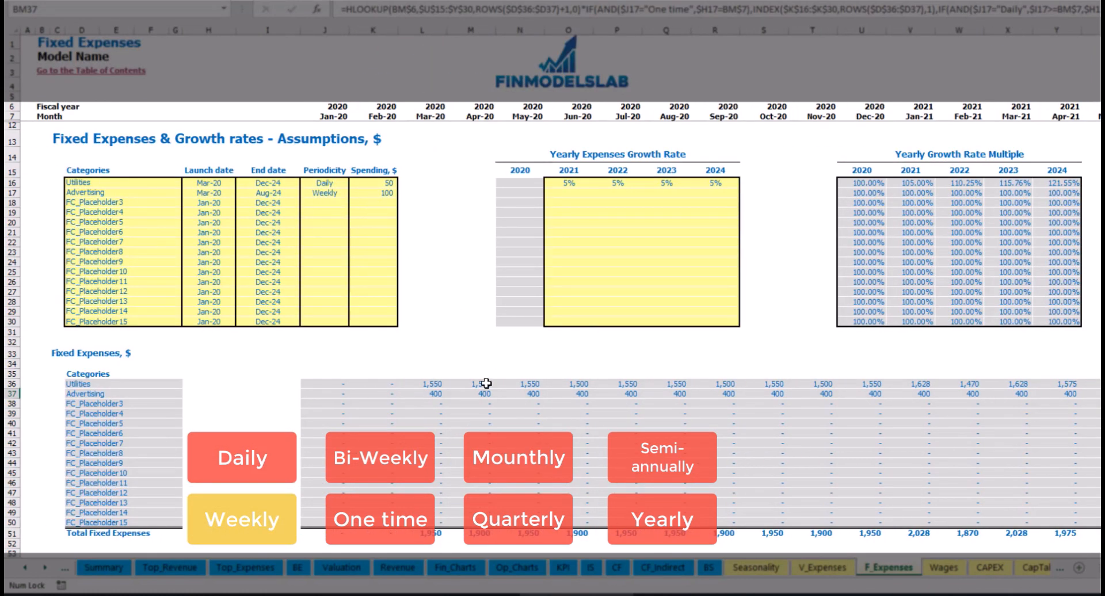
Step: Change the Advertising expense's periodicity to Bi-Weekly and its spending to 500
left_click(328, 193)
left_click(353, 193)
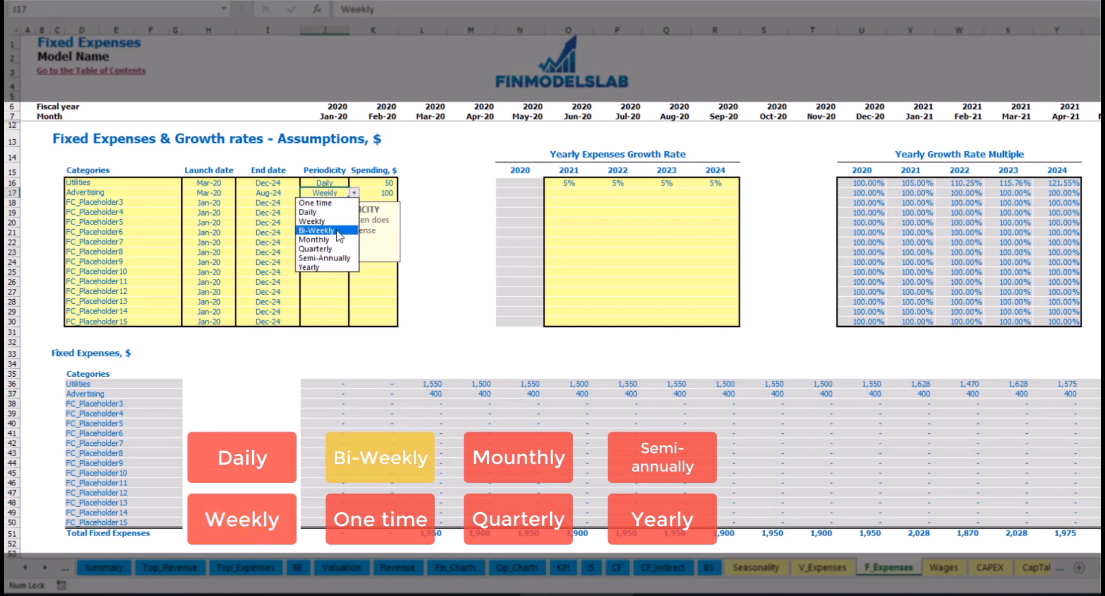
left_click(338, 231)
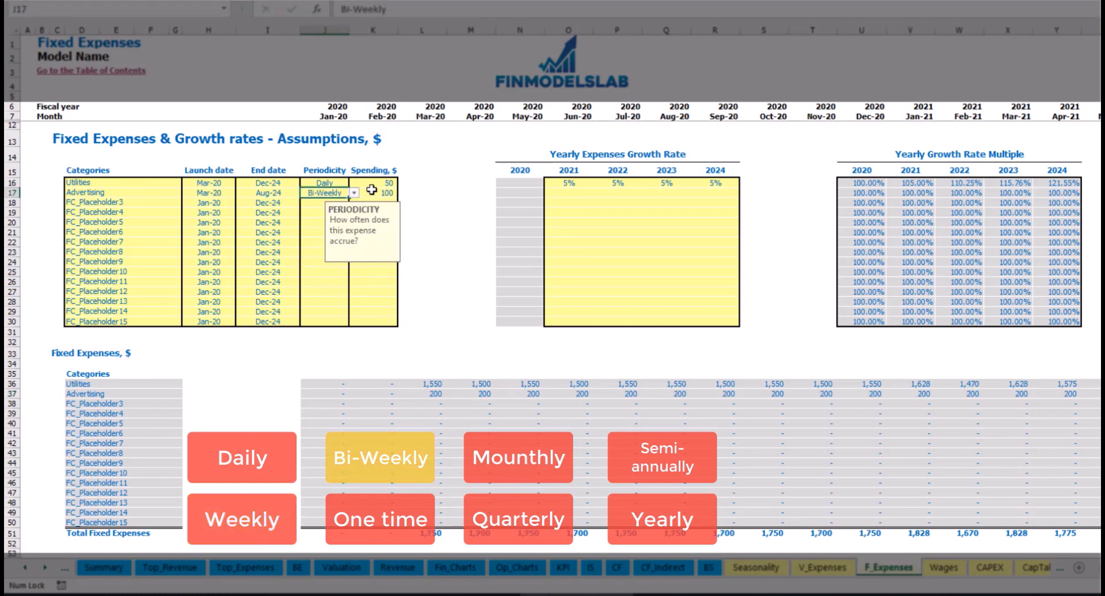
left_click(372, 193)
type("5")
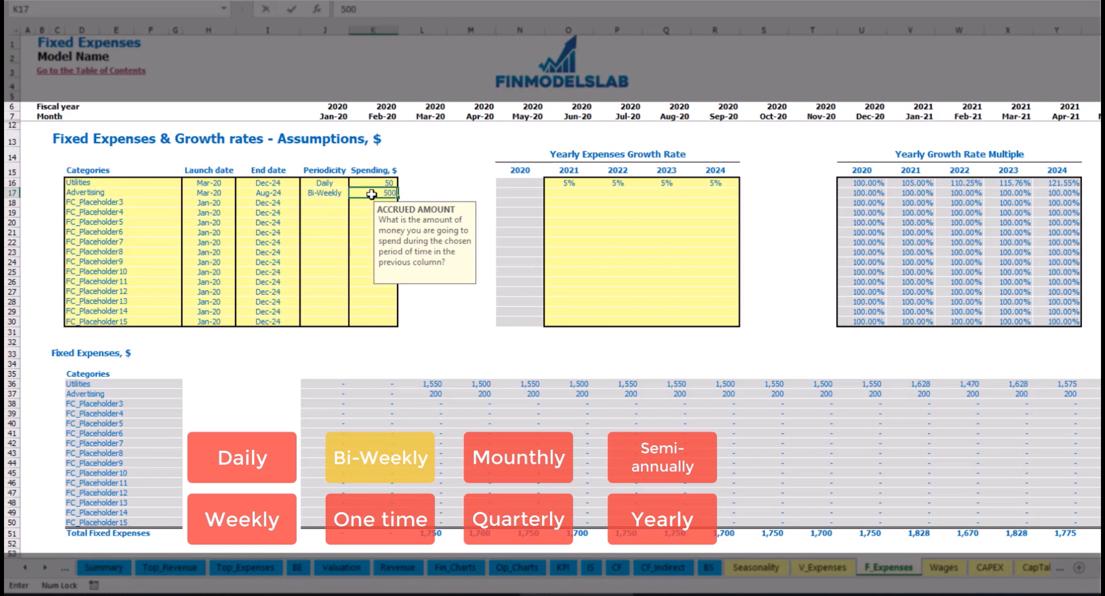
type("00")
key("Return")
Step: Set the Advertising expense's launch date to Jul-20
left_click(218, 184)
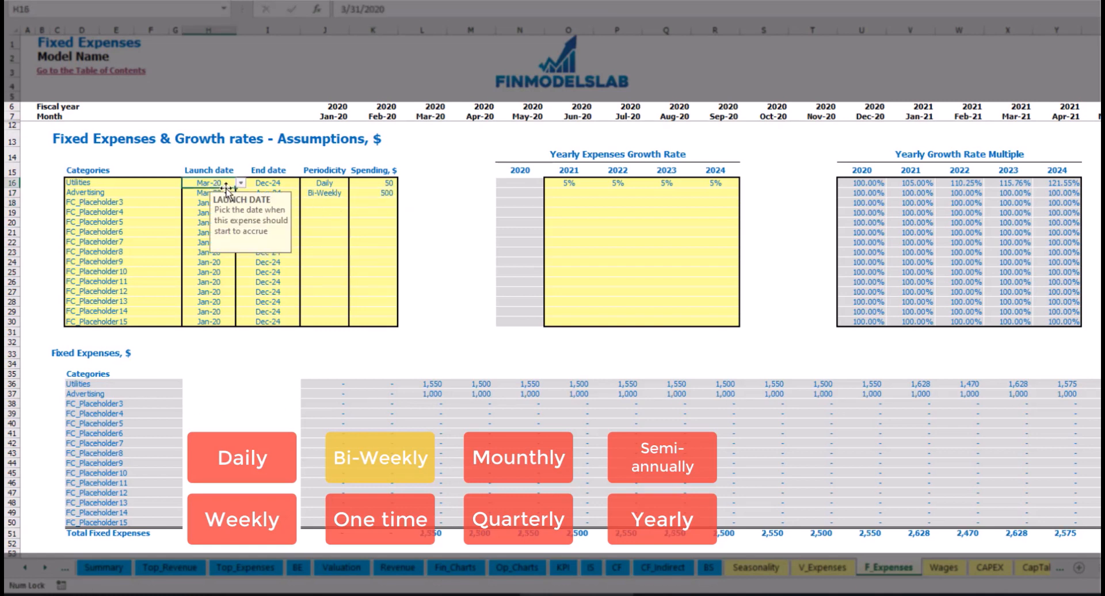
left_click(211, 191)
left_click(246, 195)
left_click(230, 195)
left_click(241, 193)
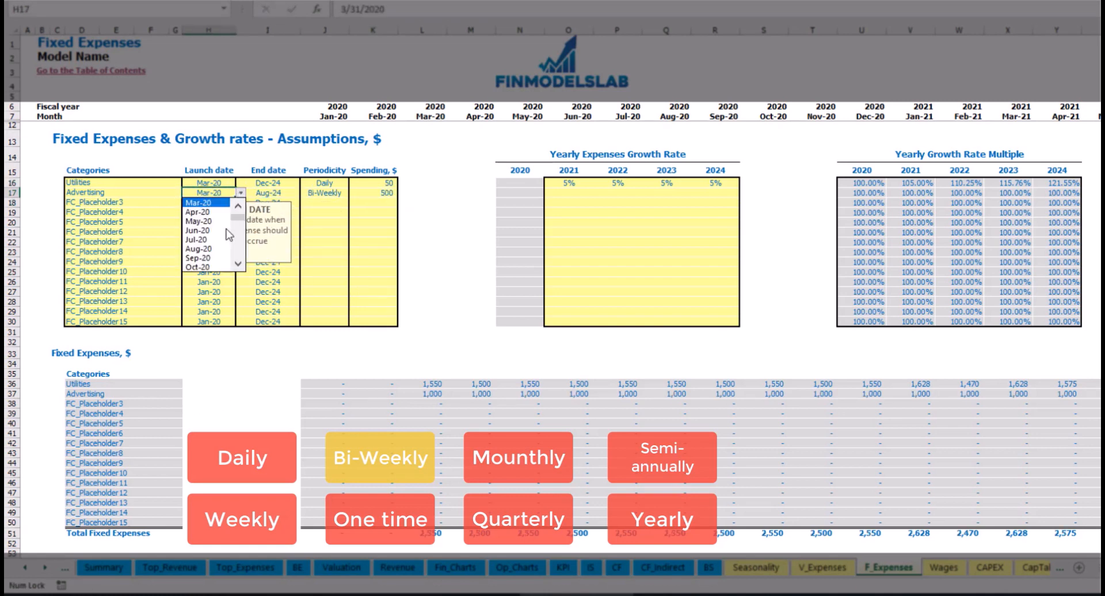
left_click(207, 236)
Step: Examine the monthly Advertising expenses from July 2020 onward across the following years
left_click(628, 395)
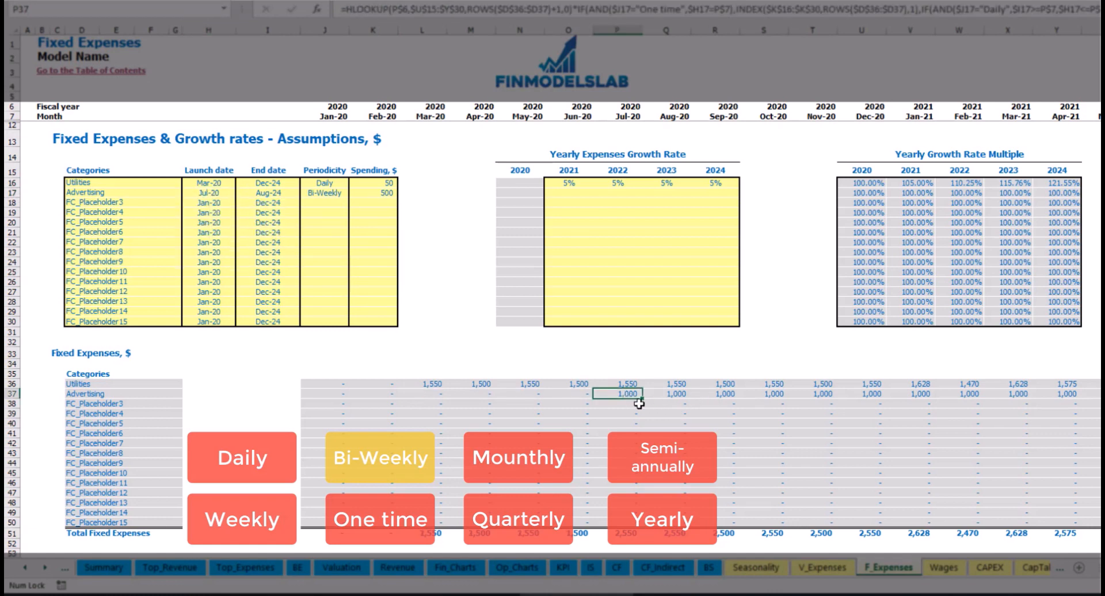
key("Right")
key("Right")
key("Right")
key("Right")
key("Right")
key("Right")
key("Right")
key("Right")
key("Right")
key("Right")
key("Right")
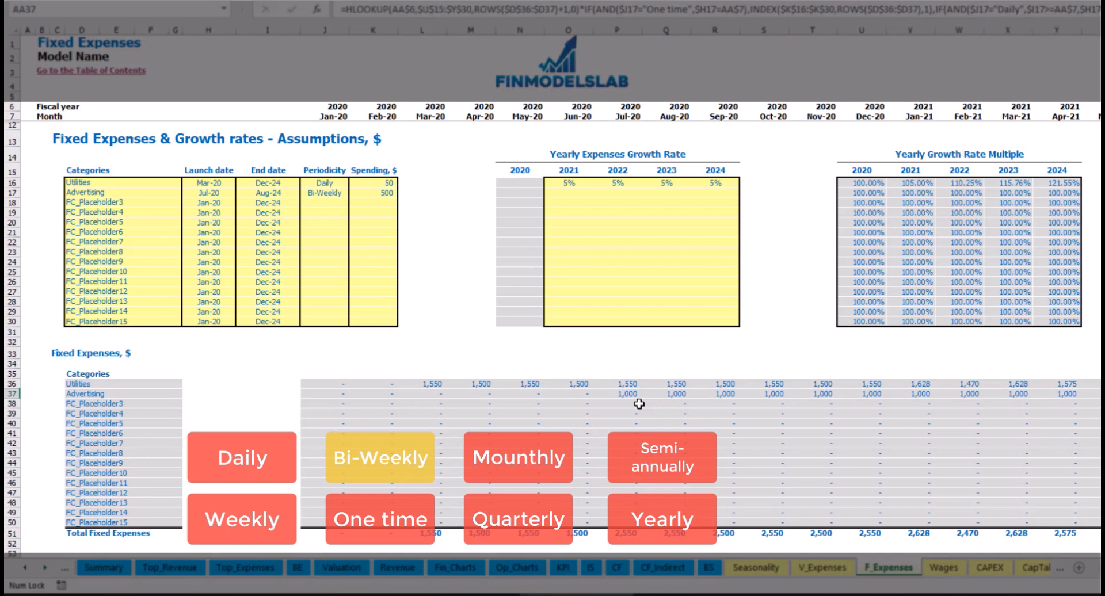
key("Right")
key("Right")
key("Right")
key("Right")
key("Right")
key("Right")
key("Right")
key("Right")
key("Right")
key("Right")
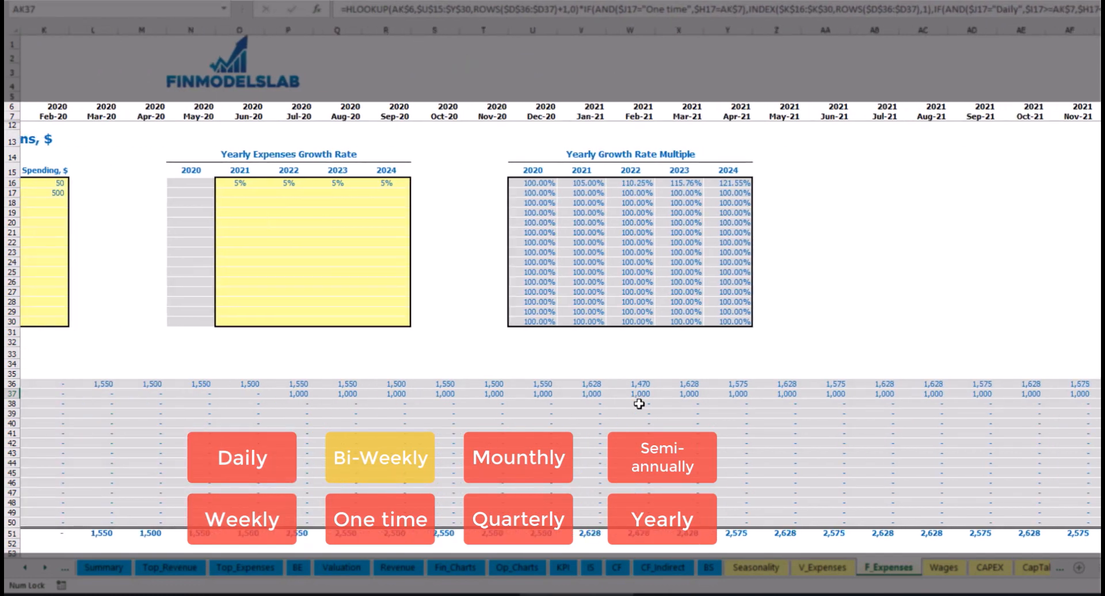
scroll(638, 404, "left", 5)
left_click(604, 396)
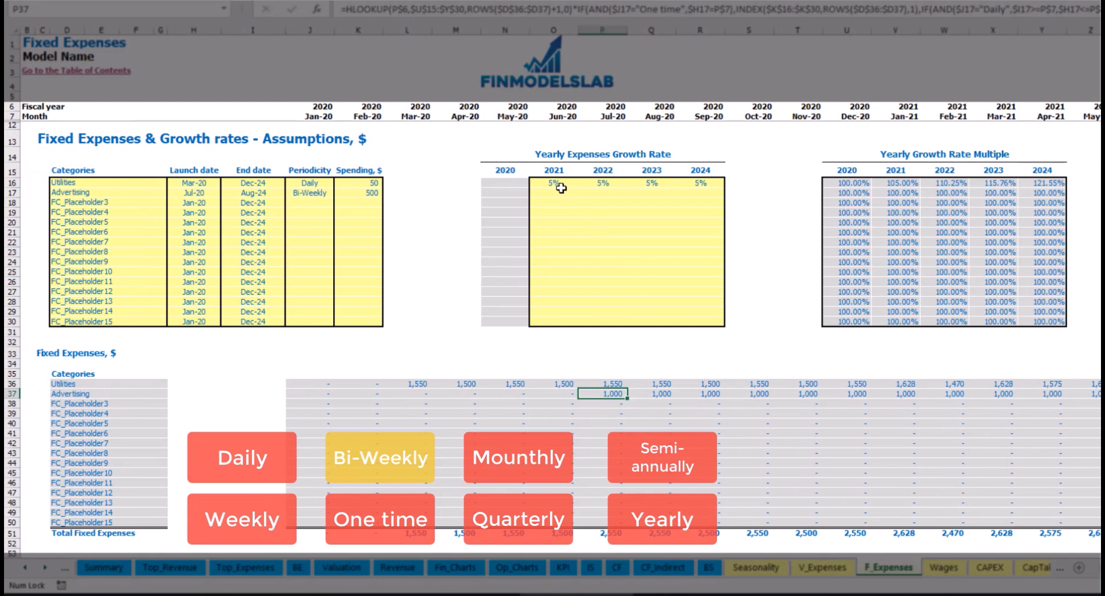
Step: Set the Advertising expense's yearly growth rate to 3% for 2021 and copy it across 2022 to 2024
left_click(553, 196)
type("3")
key("Return")
key("Up")
key("ctrl+c")
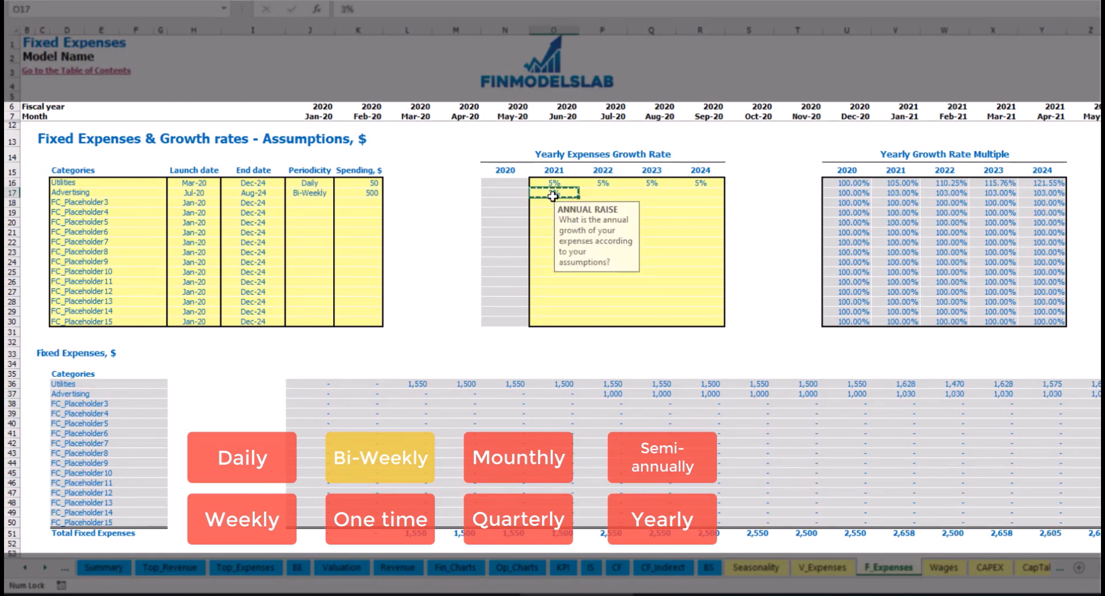
key("Right")
key("shift+Right")
key("shift+Right")
key("ctrl+v")
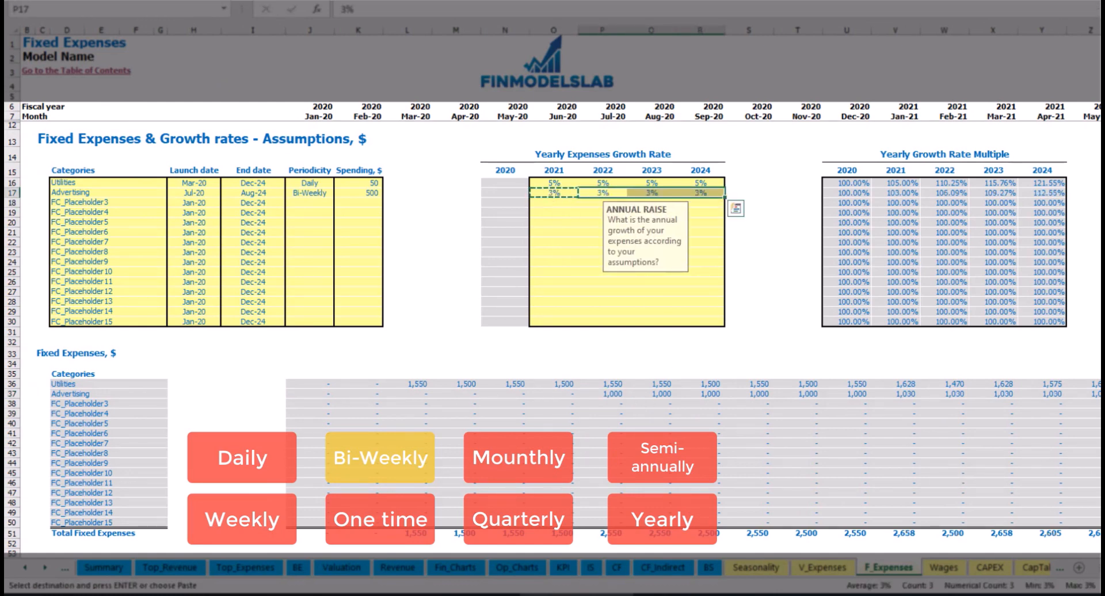
Step: Examine how the Advertising growth rate affects the monthly amounts from January 2021 through 2024
left_click(1093, 396)
left_click(1056, 392)
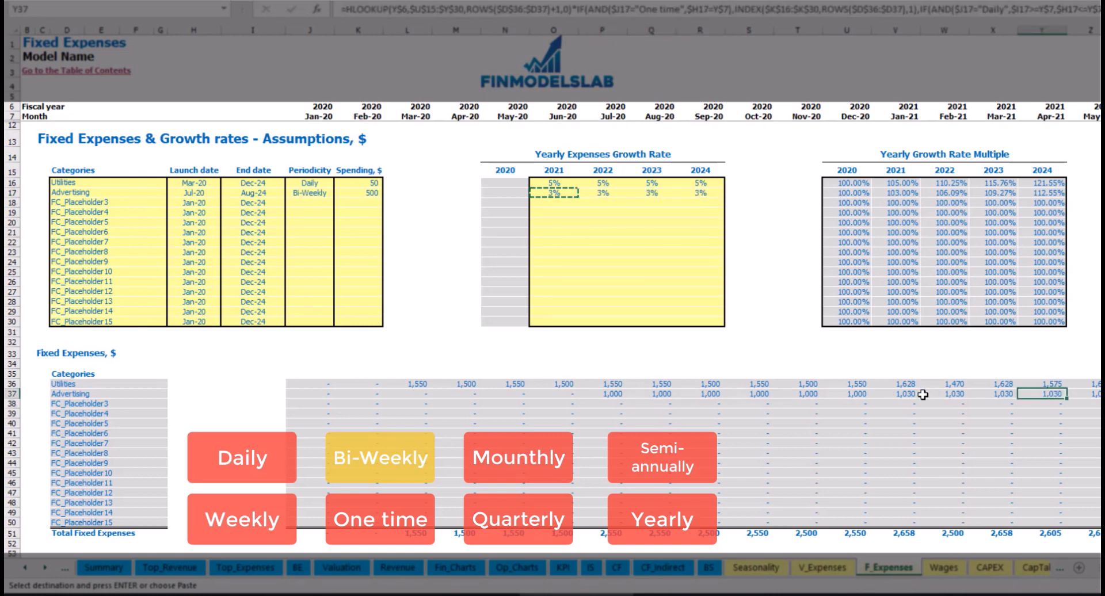
left_click(924, 395)
left_click(899, 394)
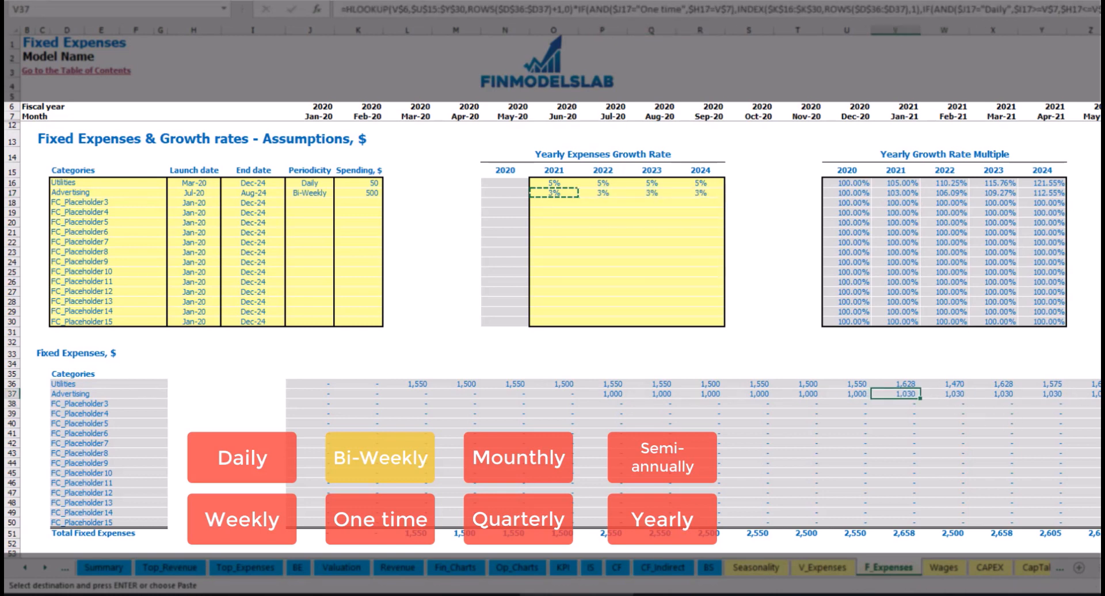
scroll(552, 288, "right", 13)
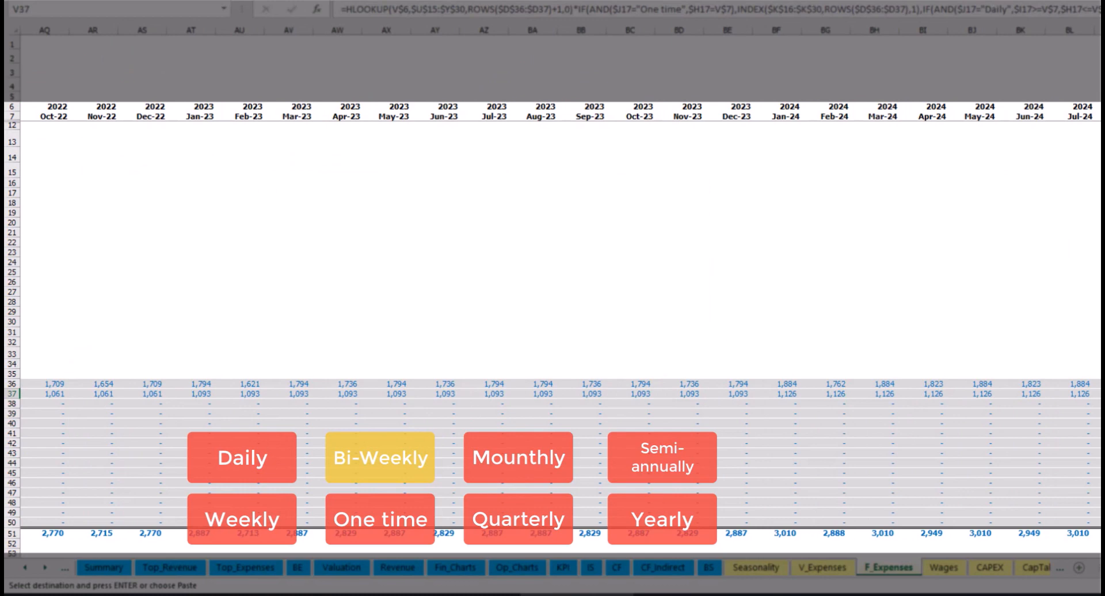
left_click(1097, 30)
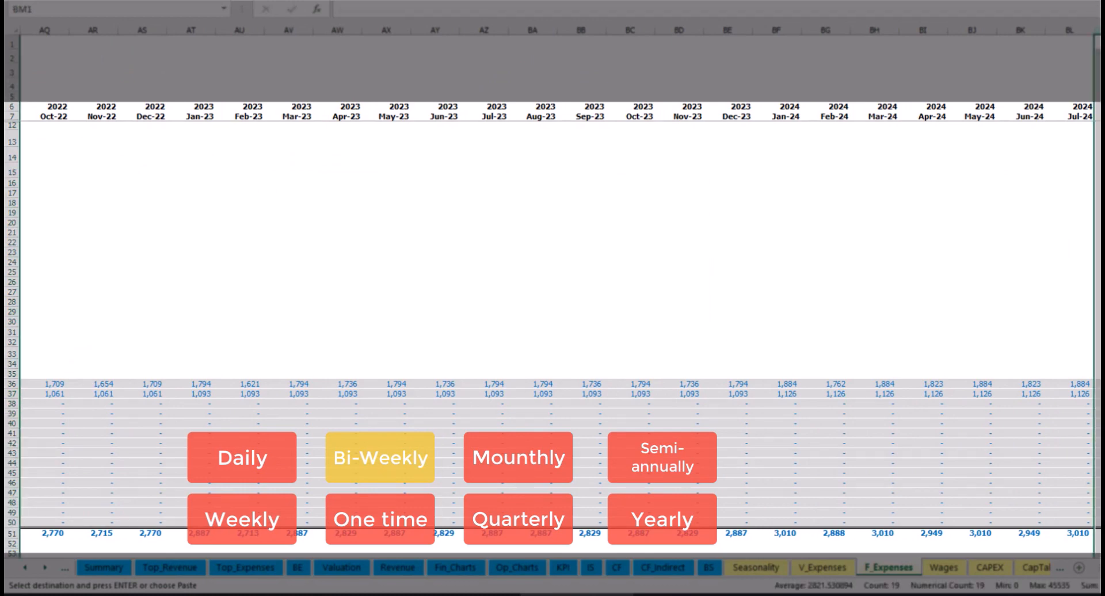
scroll(278, 271, "left", 13)
left_click(275, 195)
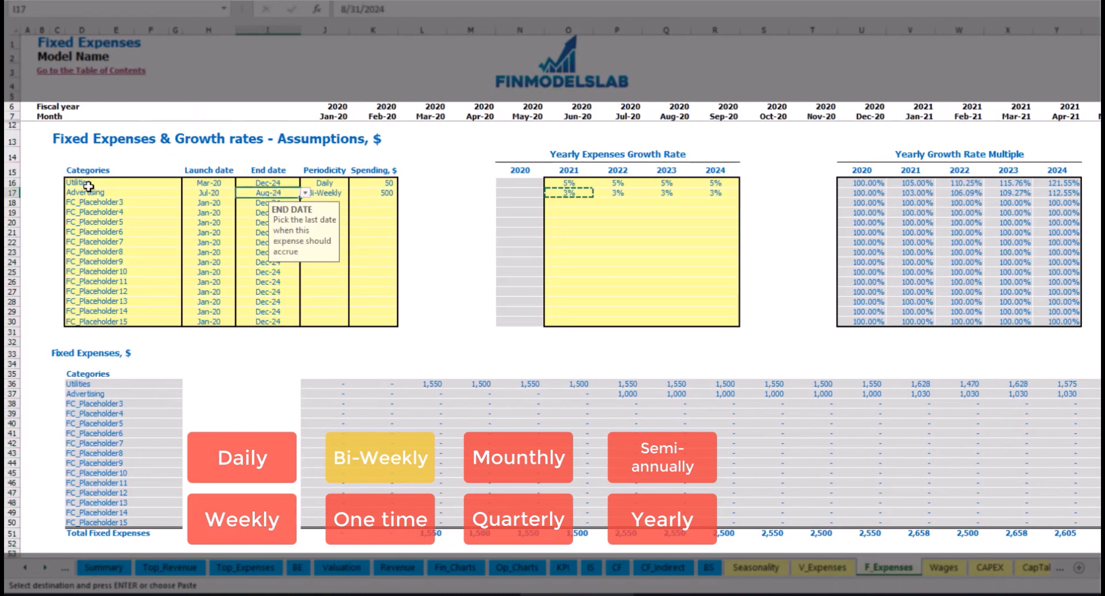
Step: Rename the third fixed expense category as Office Setup
left_click(101, 202)
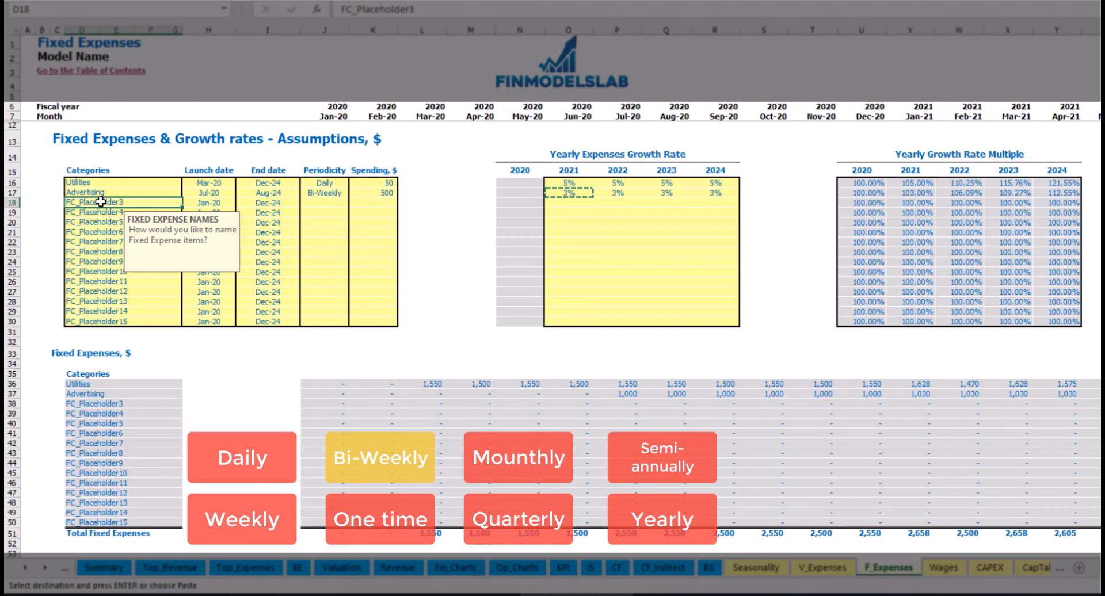
type("Setup")
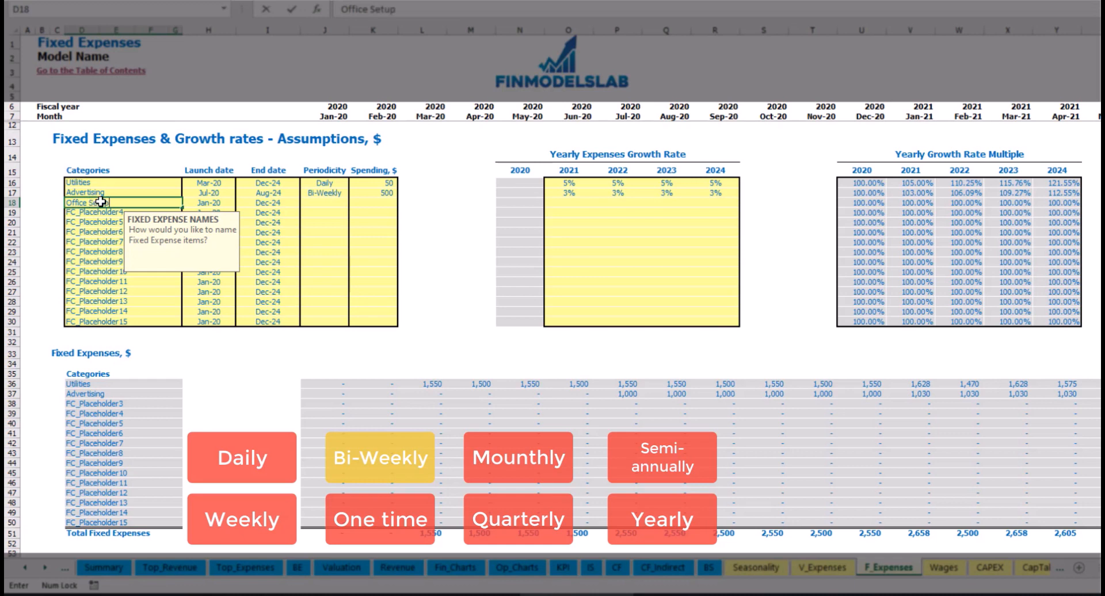
key("Return")
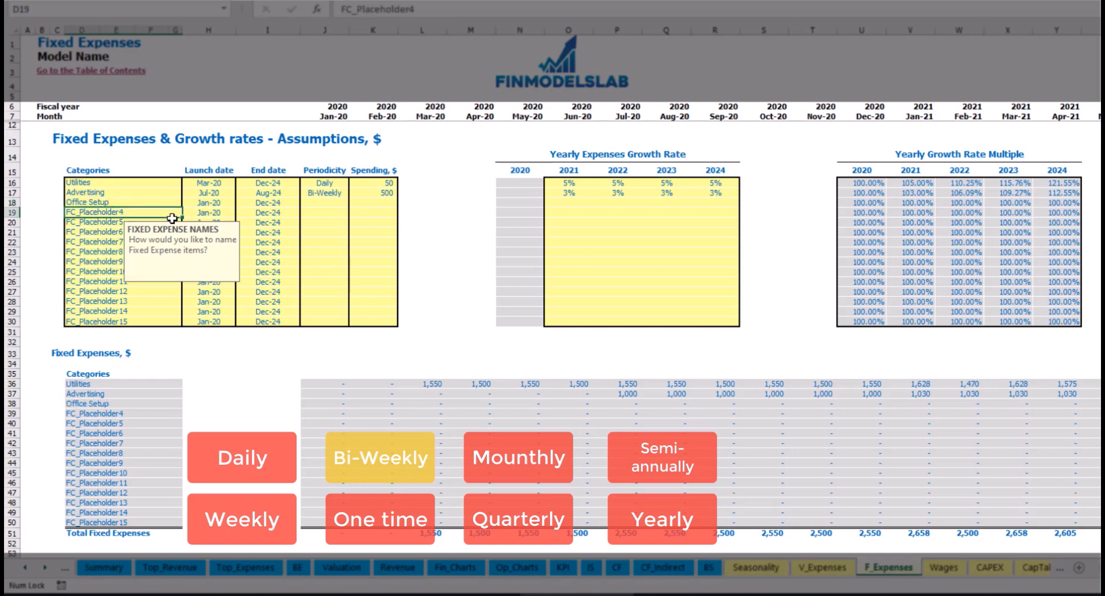
Step: Set the Office Setup expense's periodicity to One time and its launch date to Feb-20
left_click(323, 203)
left_click(354, 203)
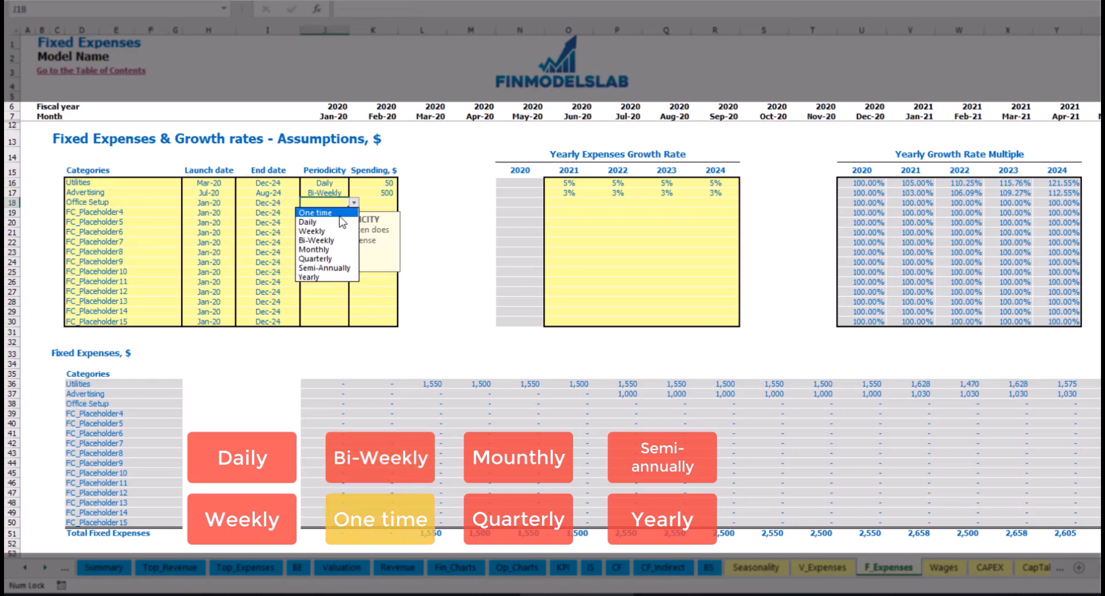
left_click(314, 212)
left_click(224, 202)
left_click(241, 203)
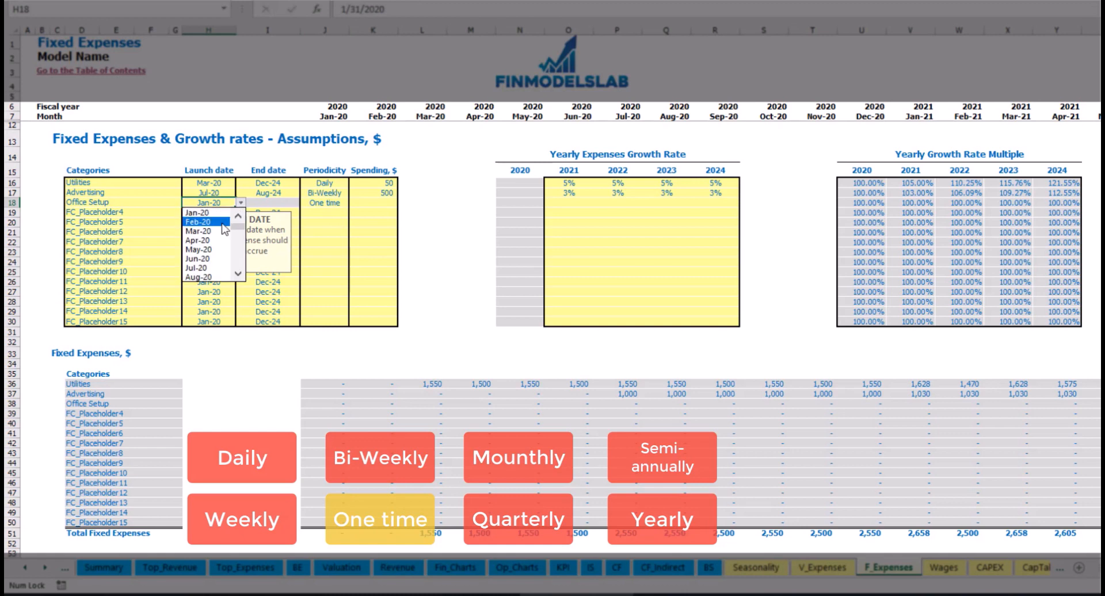
left_click(223, 223)
Step: Set the Office Setup spending to 5,000 and check its amount in the February 2020 column
left_click(364, 203)
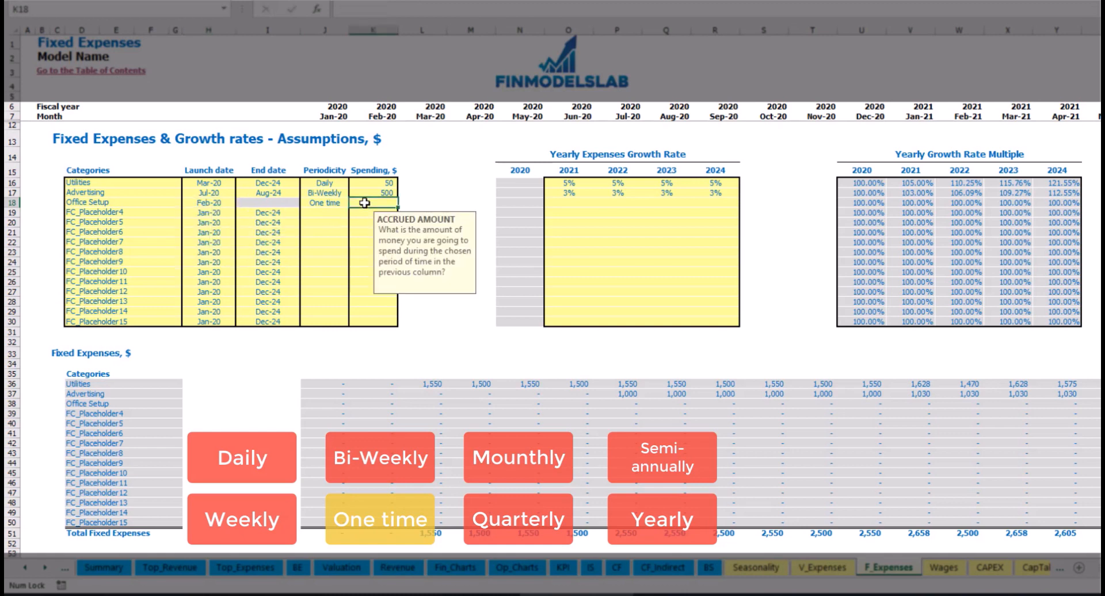
type("5,00")
type("000")
key("Return")
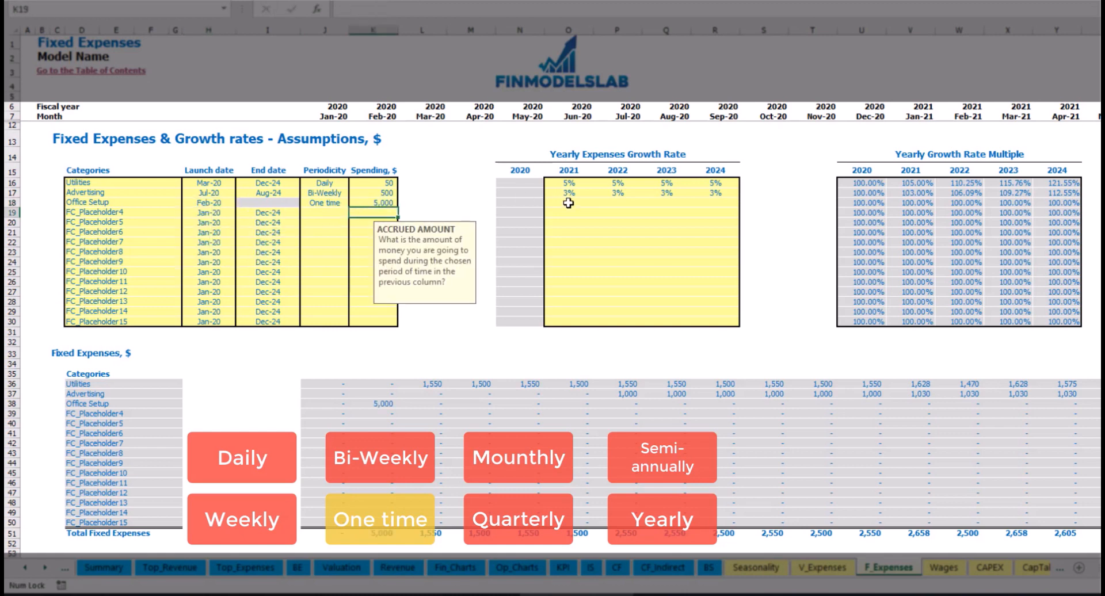
left_click_drag(568, 203, 715, 204)
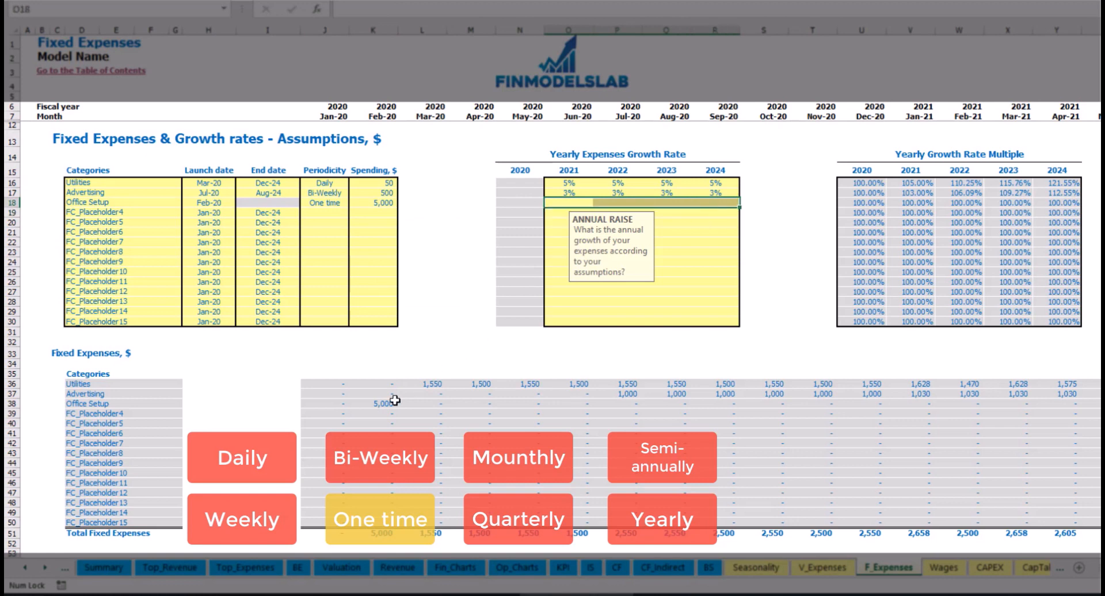
left_click(382, 403)
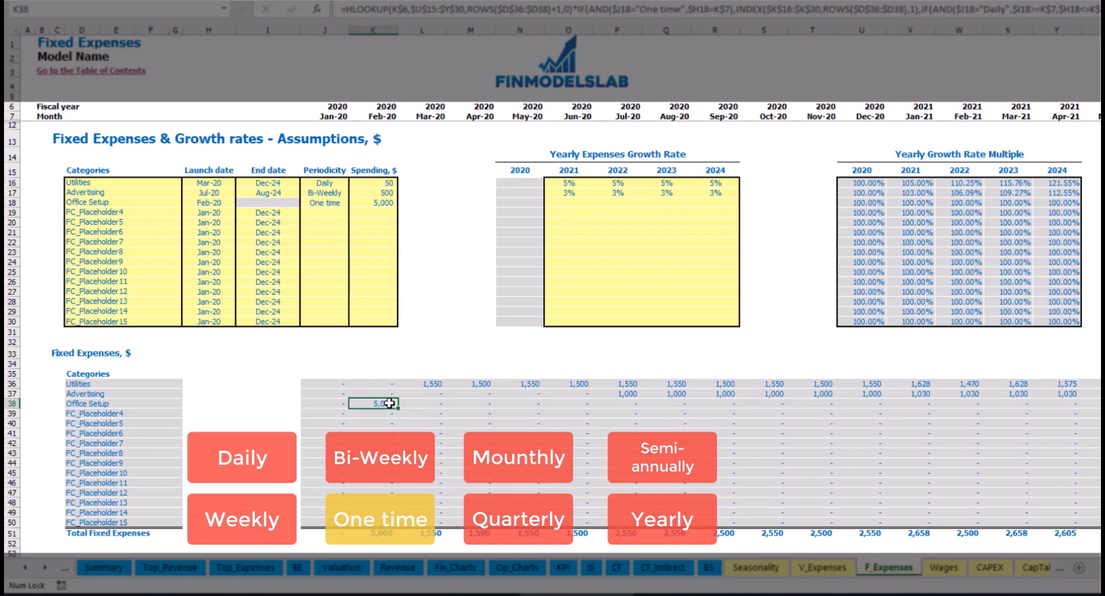
Step: Rename the fourth fixed expense category as Insurance
left_click(155, 215)
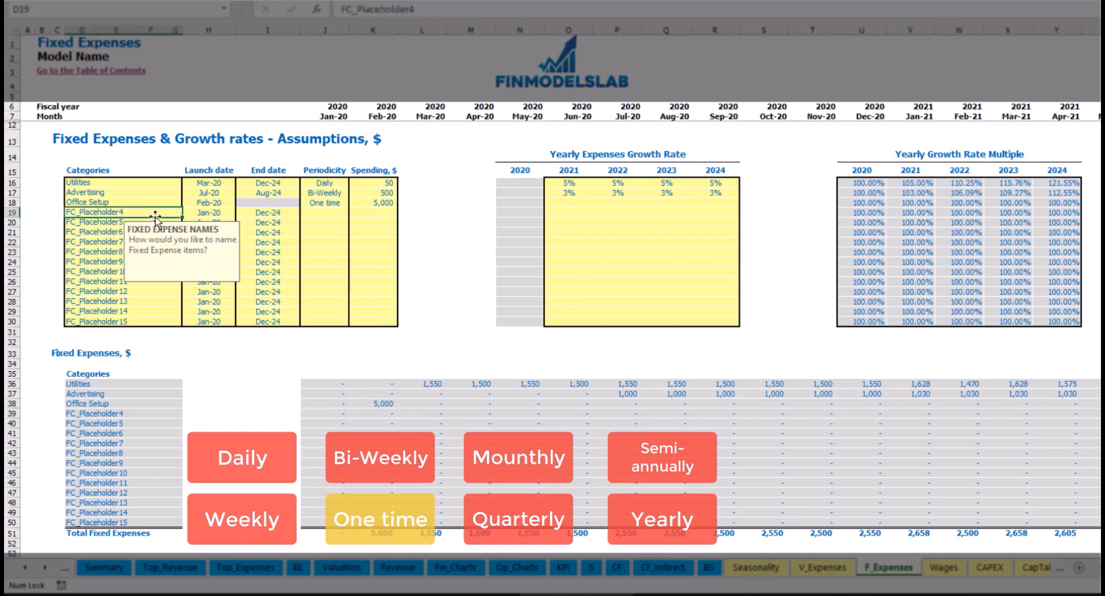
type("Ins")
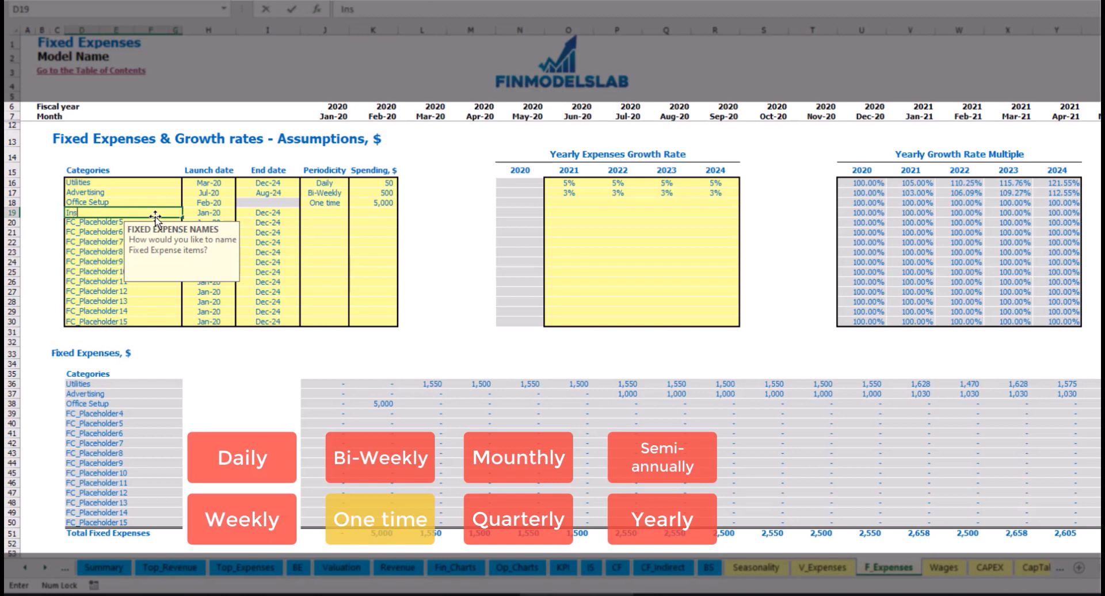
type("urance")
key("Return")
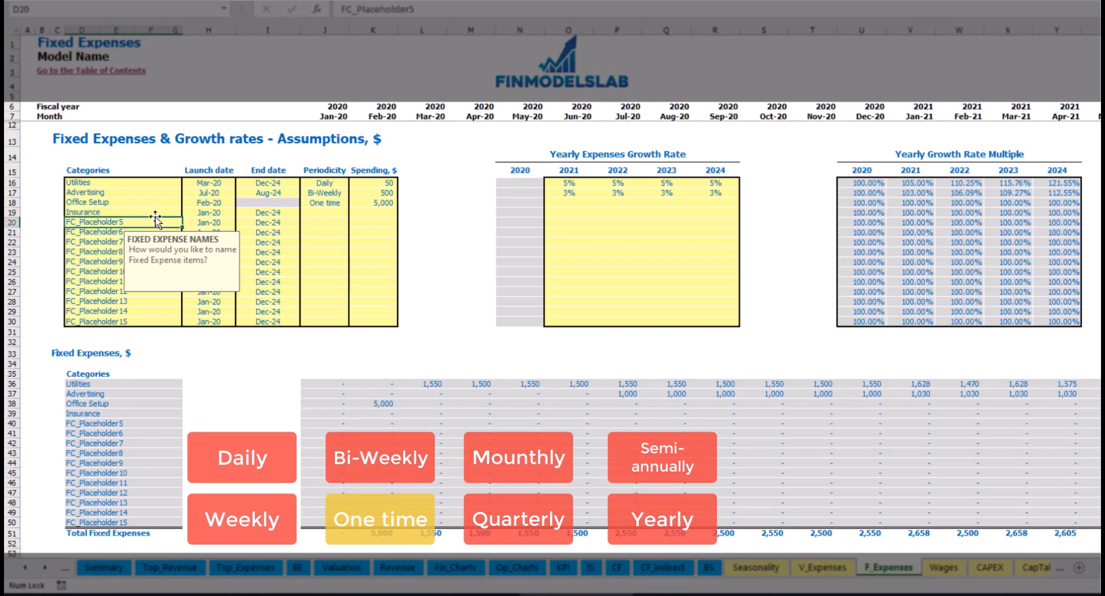
Step: Set the Insurance expense's periodicity to Monthly and its spending to 1,000
left_click(210, 214)
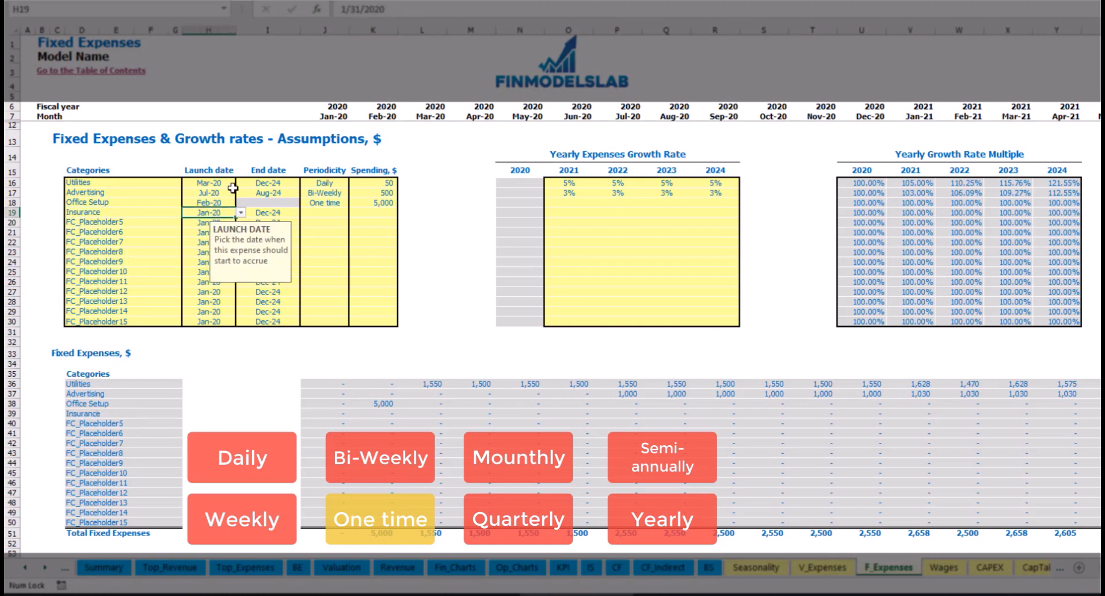
left_click(281, 213)
left_click(334, 213)
left_click(353, 213)
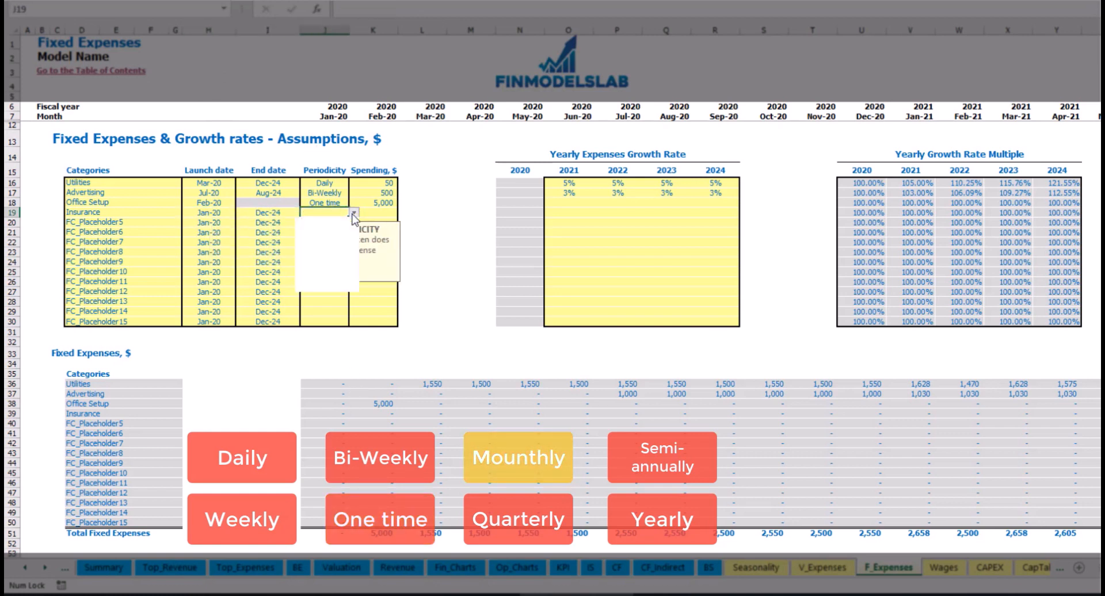
left_click(332, 260)
left_click(380, 213)
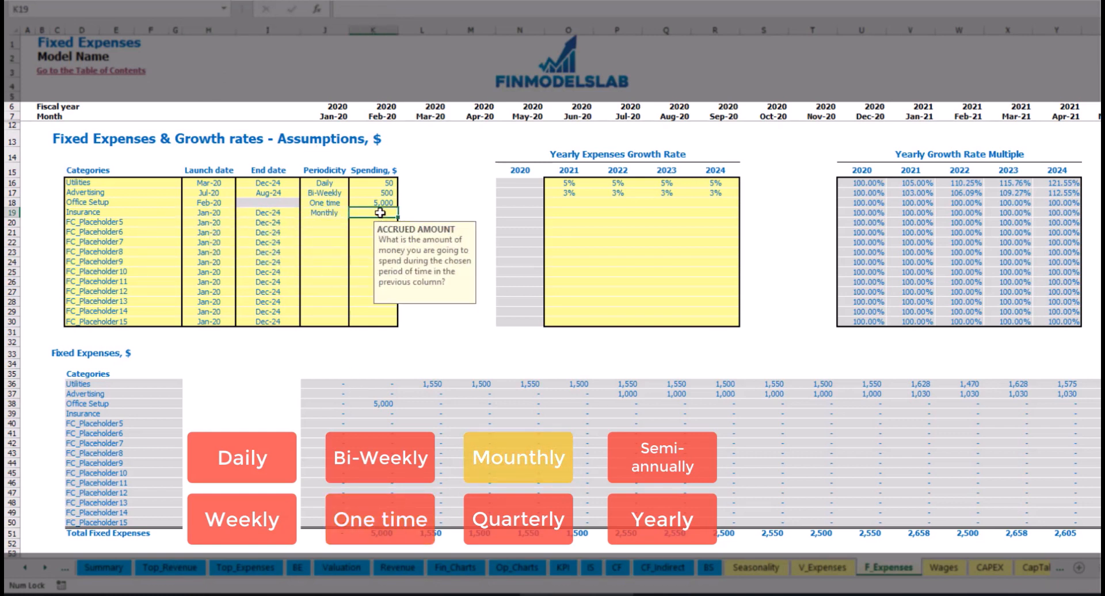
type("1")
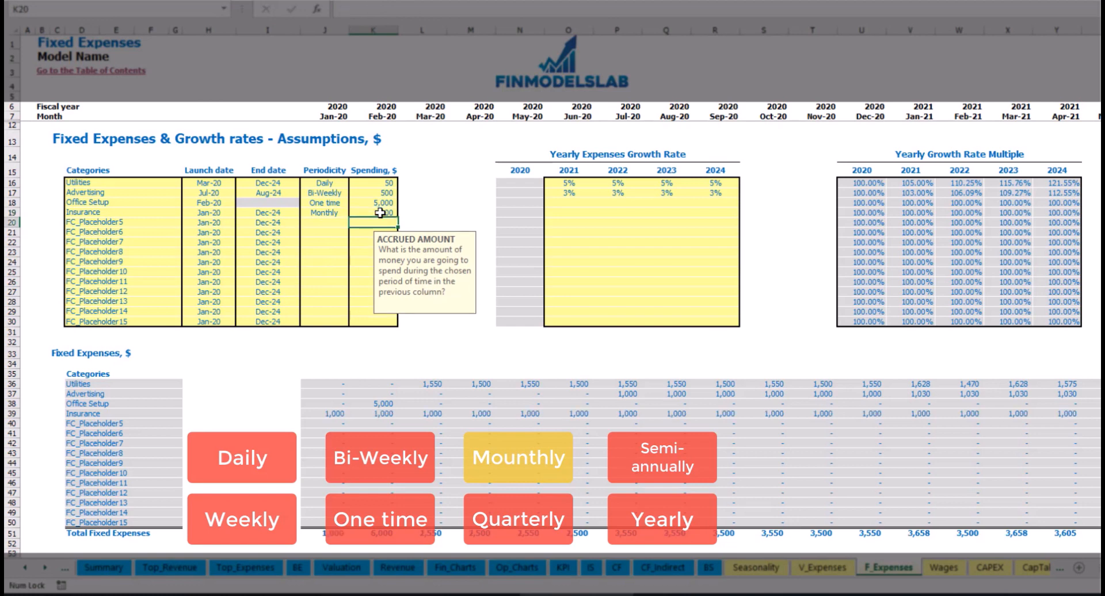
Step: Enter the Insurance yearly growth rates: 5% for 2021, 3% for 2022, 2% for 2023 and 1% for 2024
left_click(568, 213)
key("ctrl+Return")
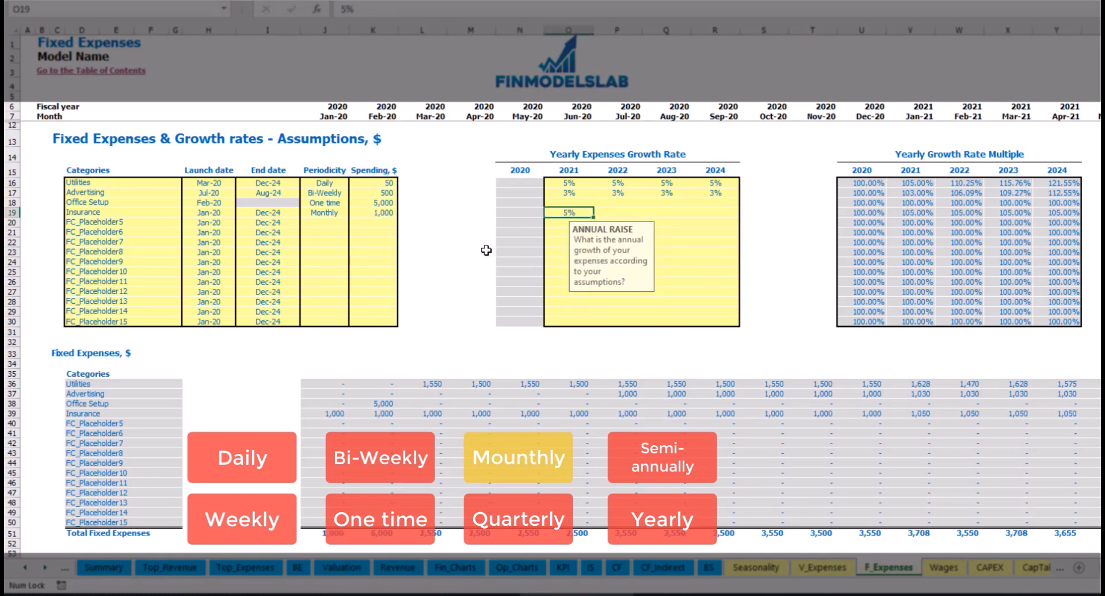
key("Right")
type("3%")
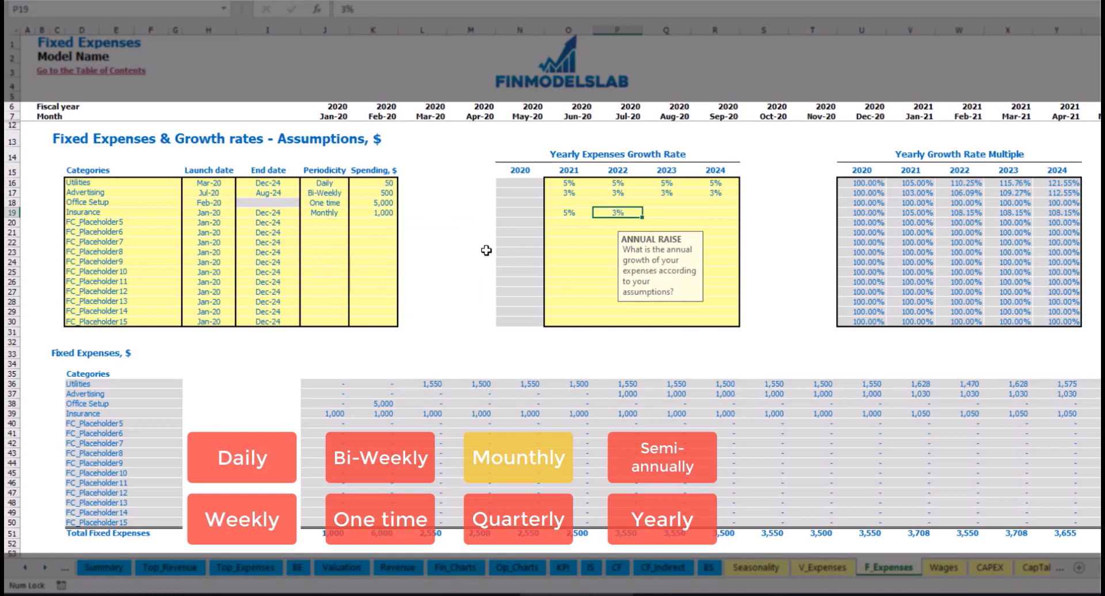
key("ctrl+Return")
key("Right")
type("2%")
key("Right")
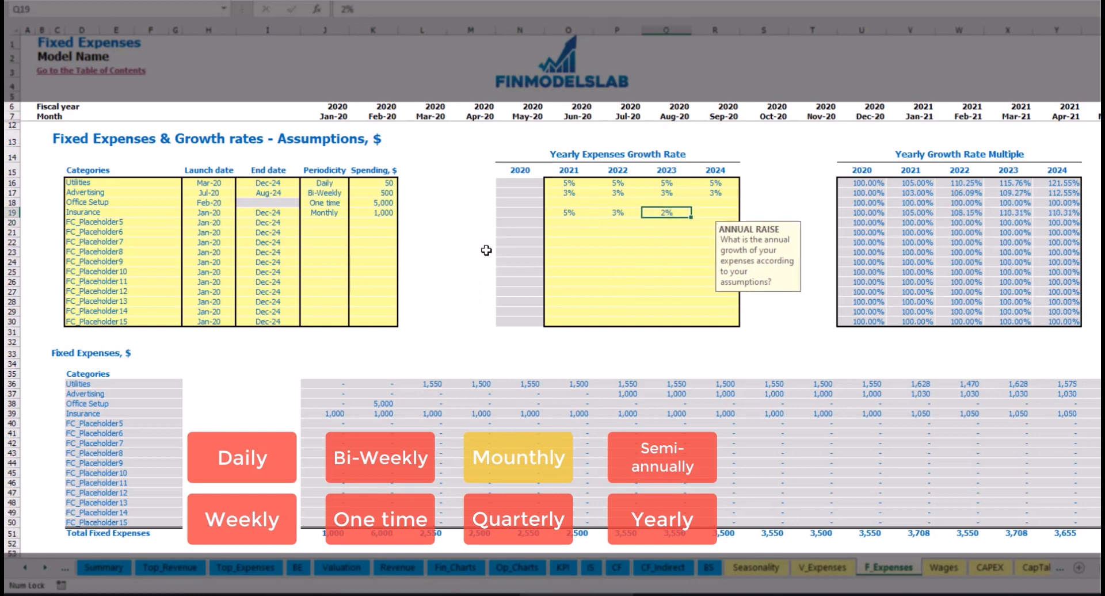
type("1%")
key("Return")
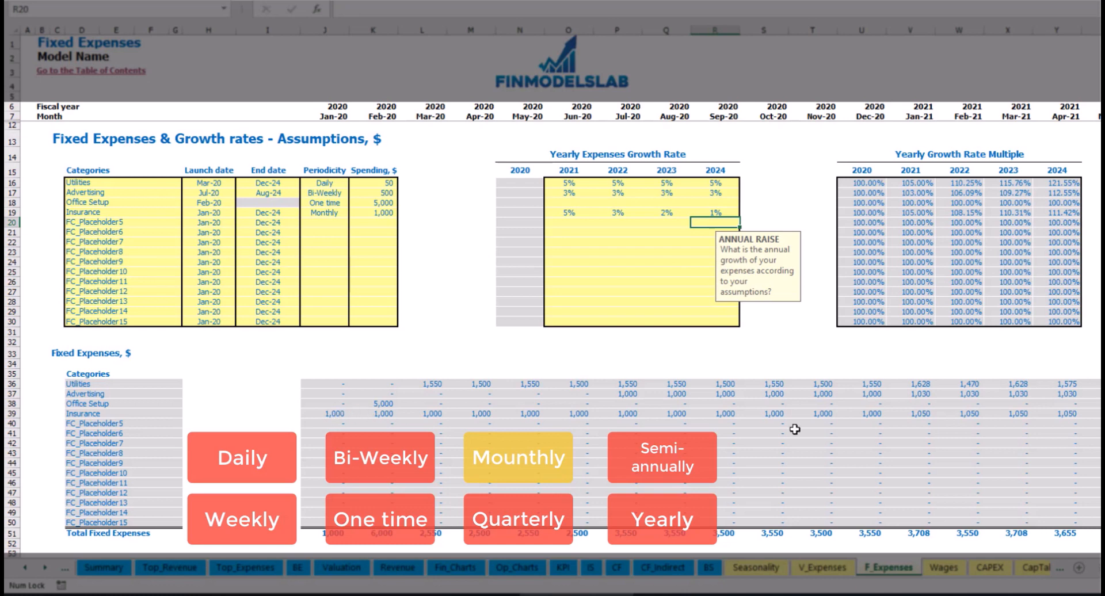
Step: Examine the monthly Insurance amounts from January 2021 onward
left_click_drag(678, 434, 896, 414)
left_click(894, 415)
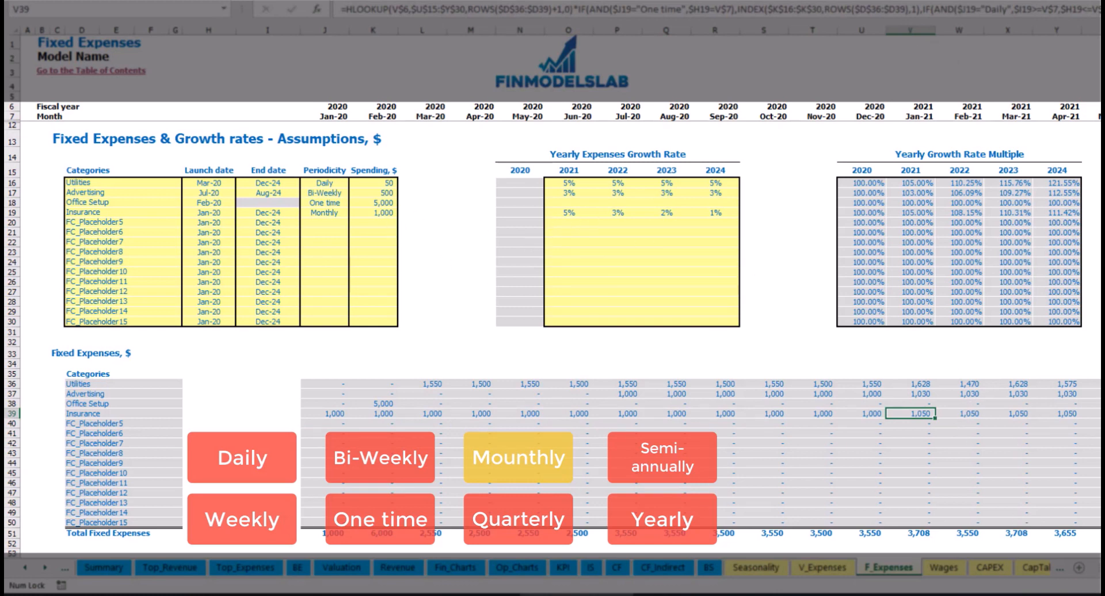
scroll(552, 288, "right", 5)
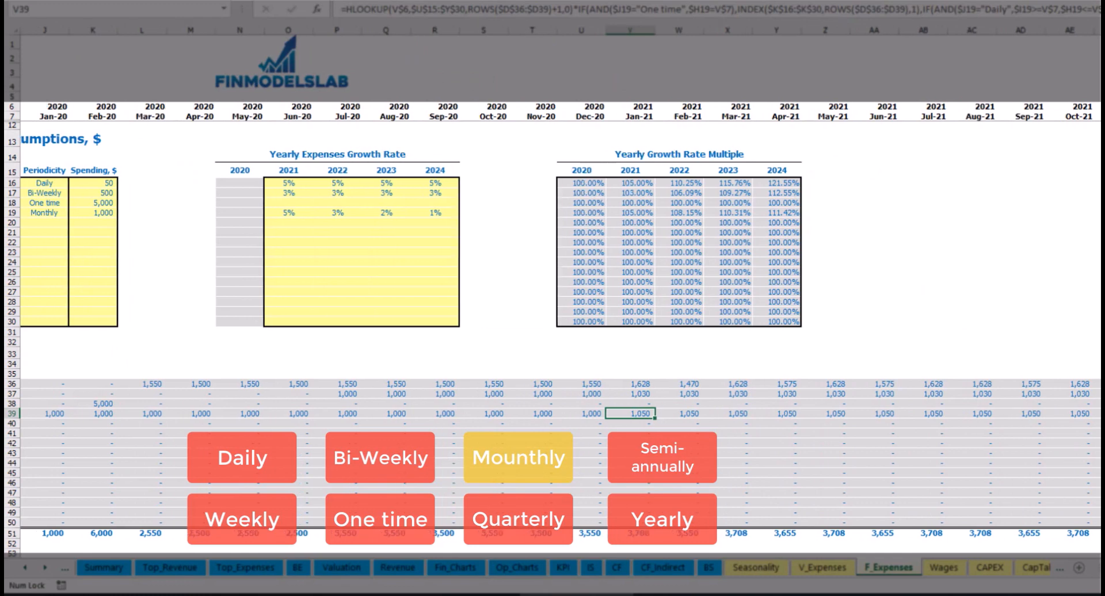
left_click(1100, 30)
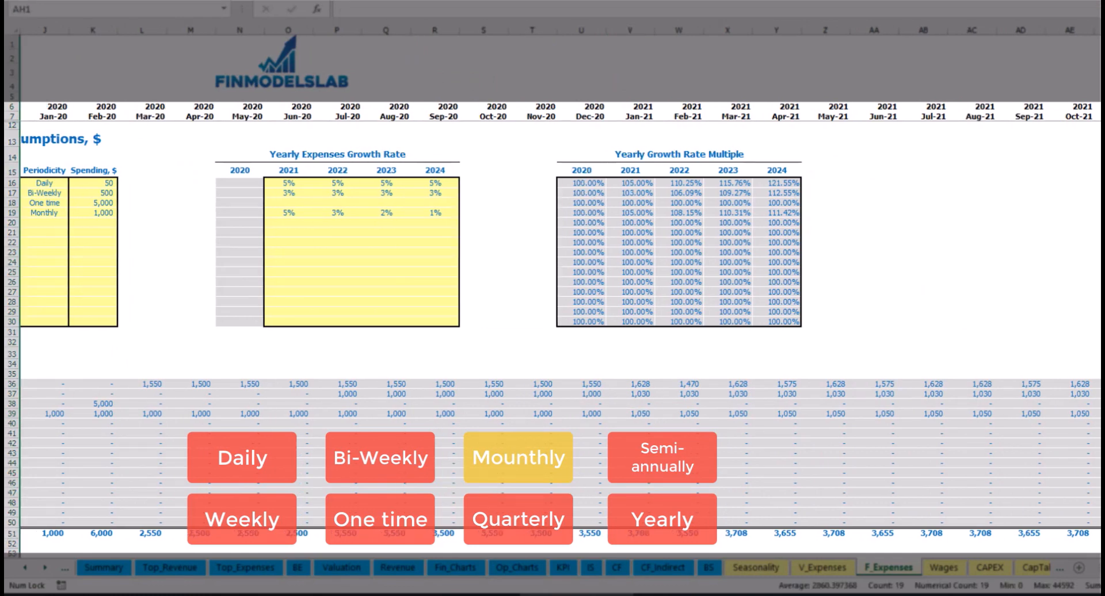
left_click(1099, 414)
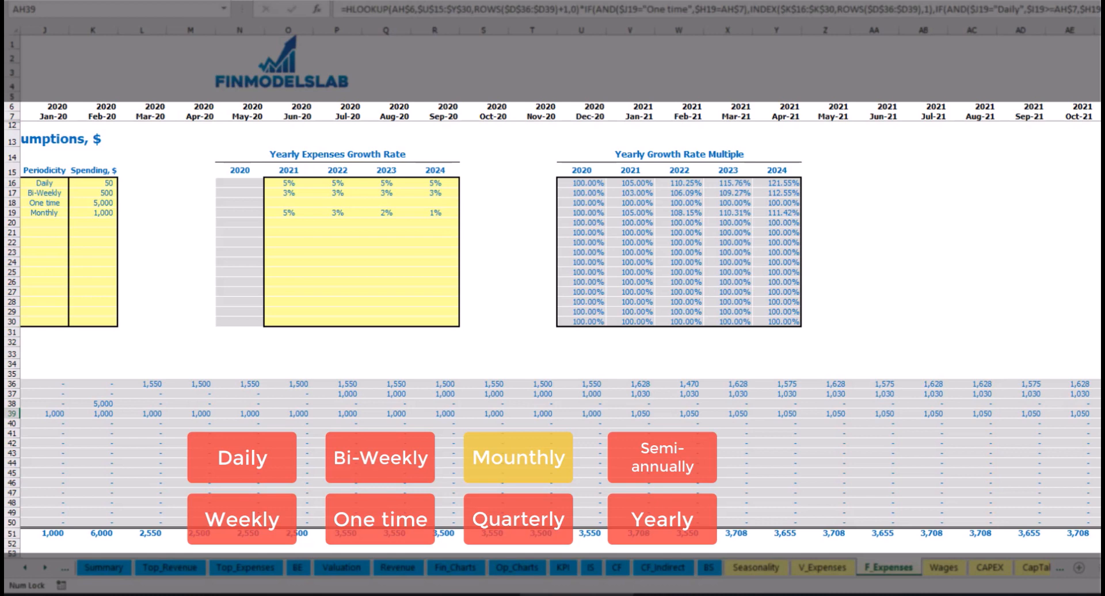
scroll(843, 439, "left", 5)
Step: Change the Insurance expense's periodicity to Quarterly and check its January, April and July 2020 amounts
left_click(339, 213)
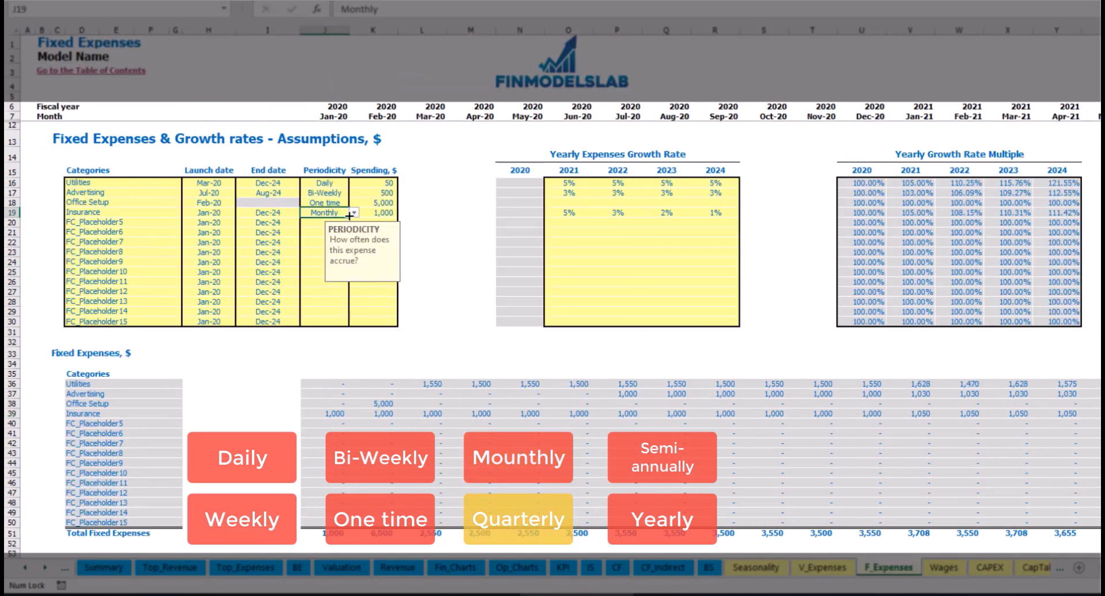
left_click(353, 213)
left_click(348, 274)
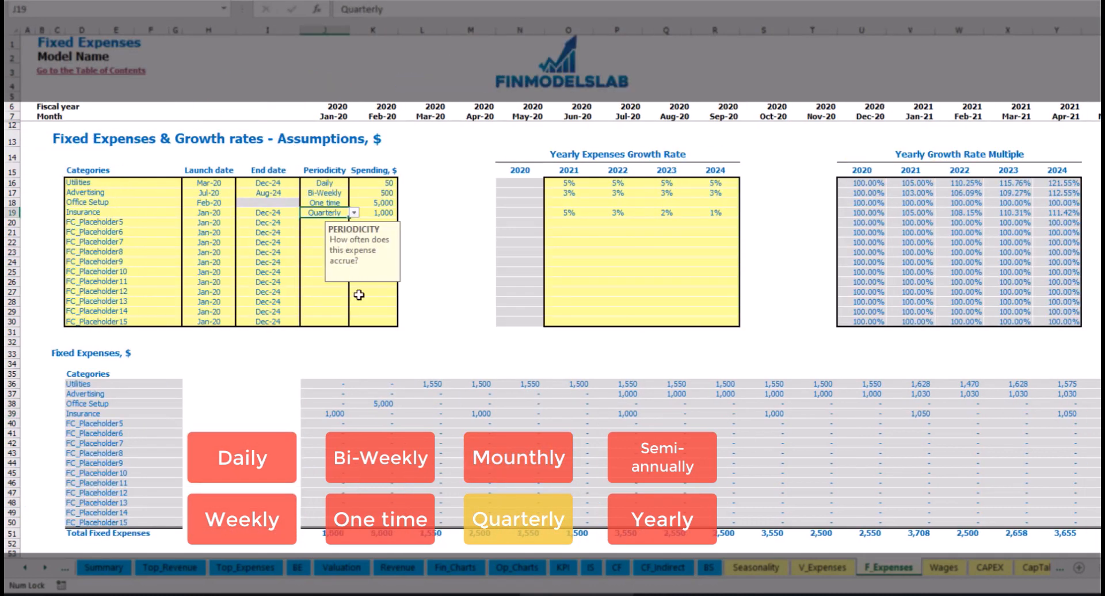
left_click(333, 414)
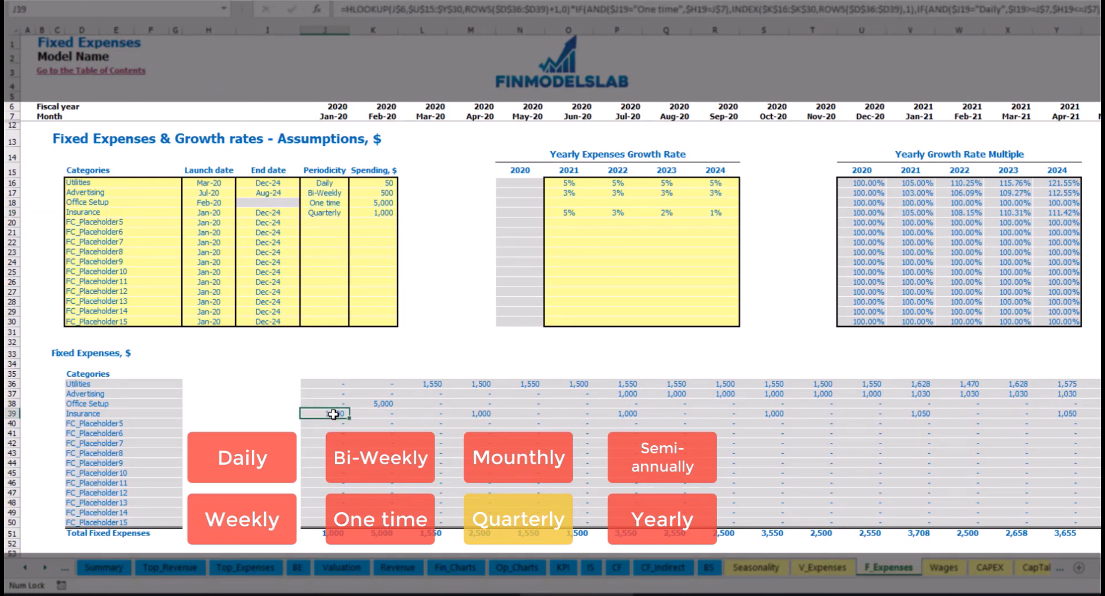
left_click(476, 413)
left_click(613, 413)
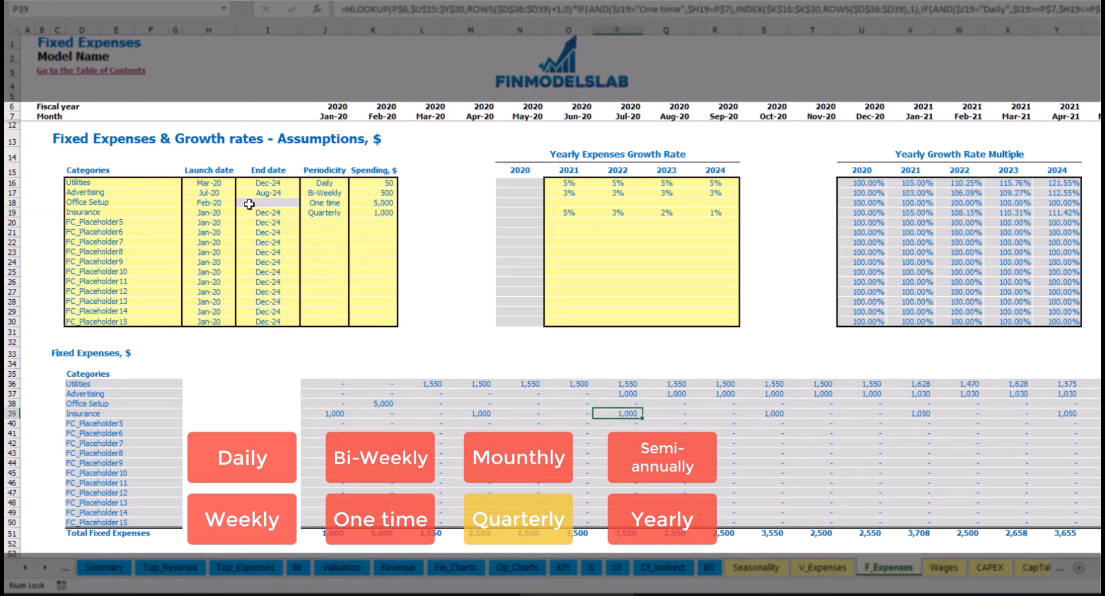
Step: Set the Insurance expense's launch date to Feb-20 and check its February, May and August 2020 amounts
left_click(216, 213)
left_click(241, 212)
left_click(218, 232)
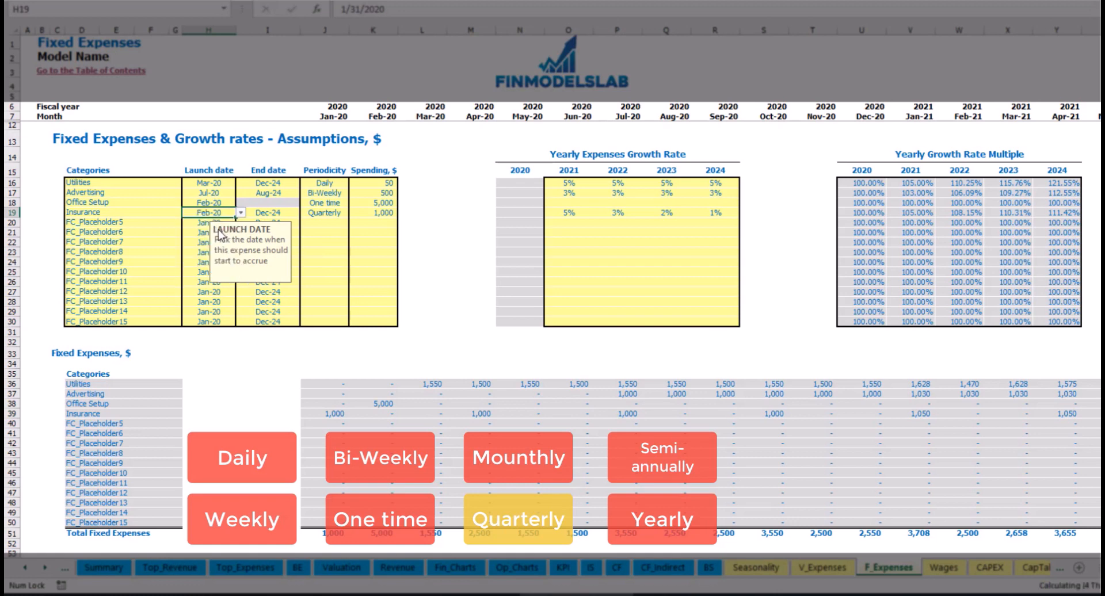
left_click(382, 413)
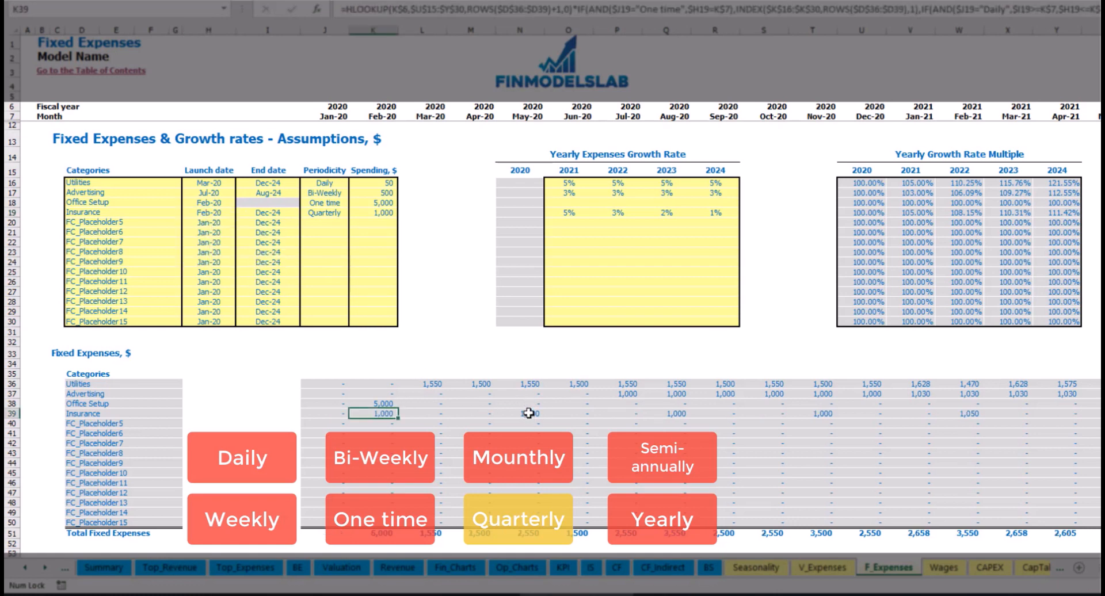
left_click(528, 413)
left_click(671, 412)
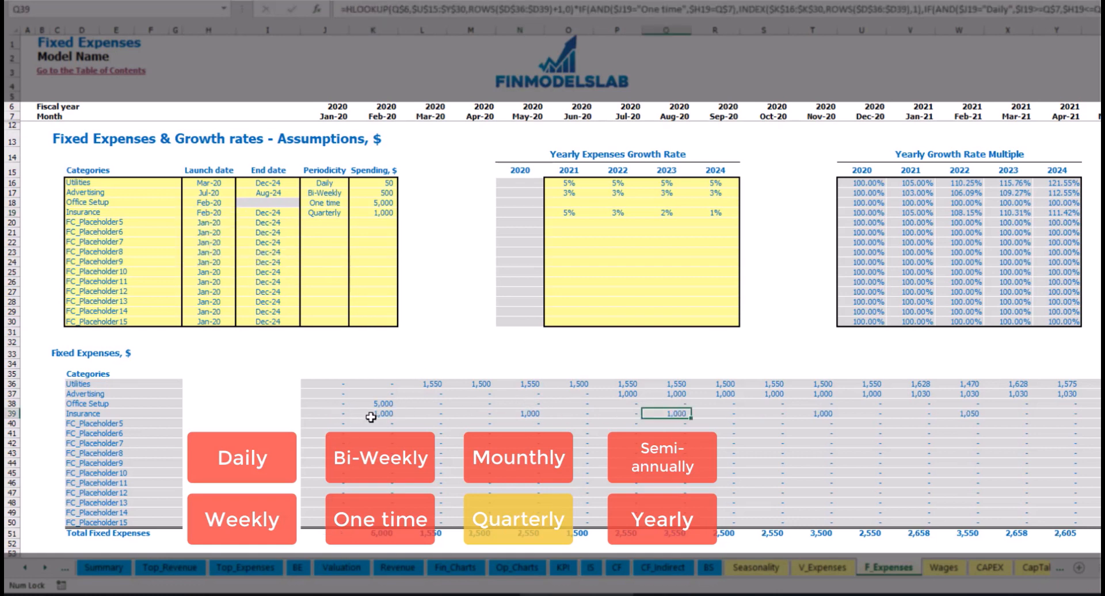
left_click(371, 416)
left_click(531, 417)
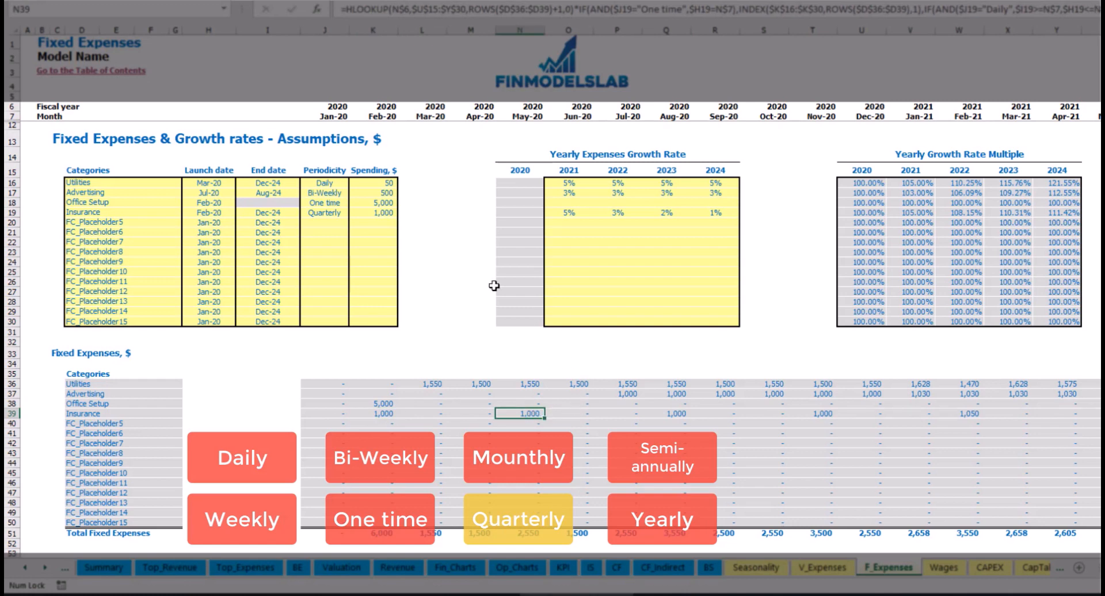
Step: Change the Insurance expense's periodicity to Semi-Annually and check its amounts from February 2020 through February 2021
left_click(345, 213)
left_click(354, 213)
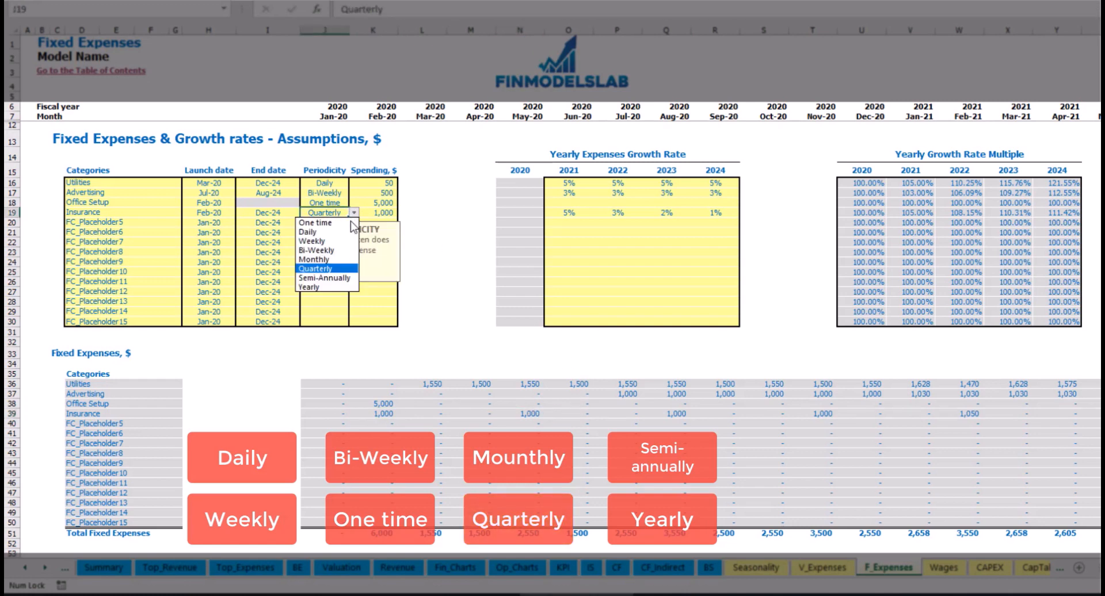
left_click(342, 278)
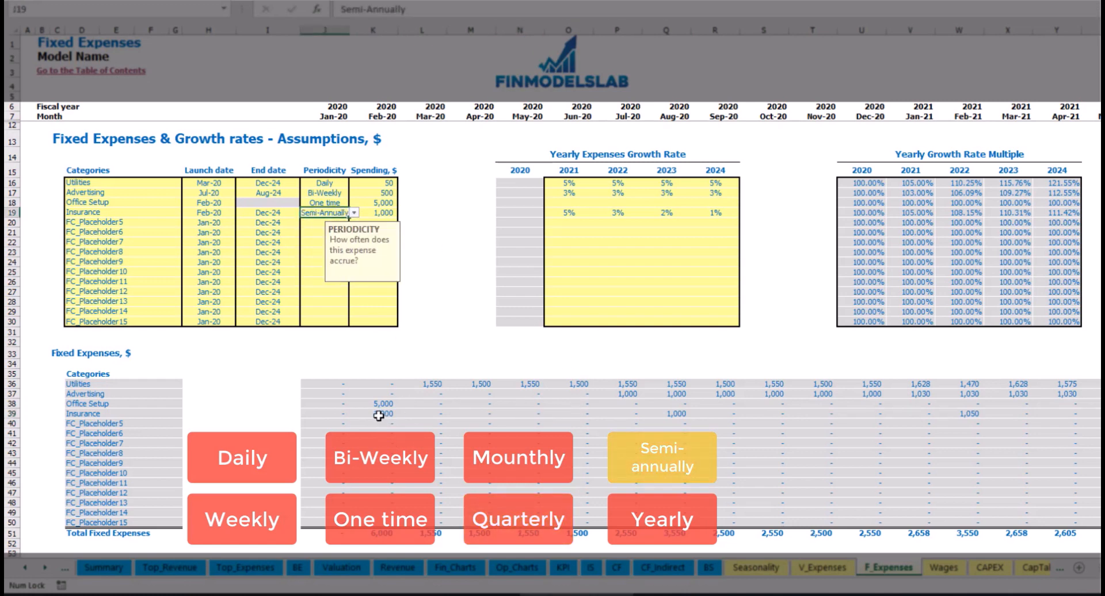
left_click_drag(378, 415, 919, 414)
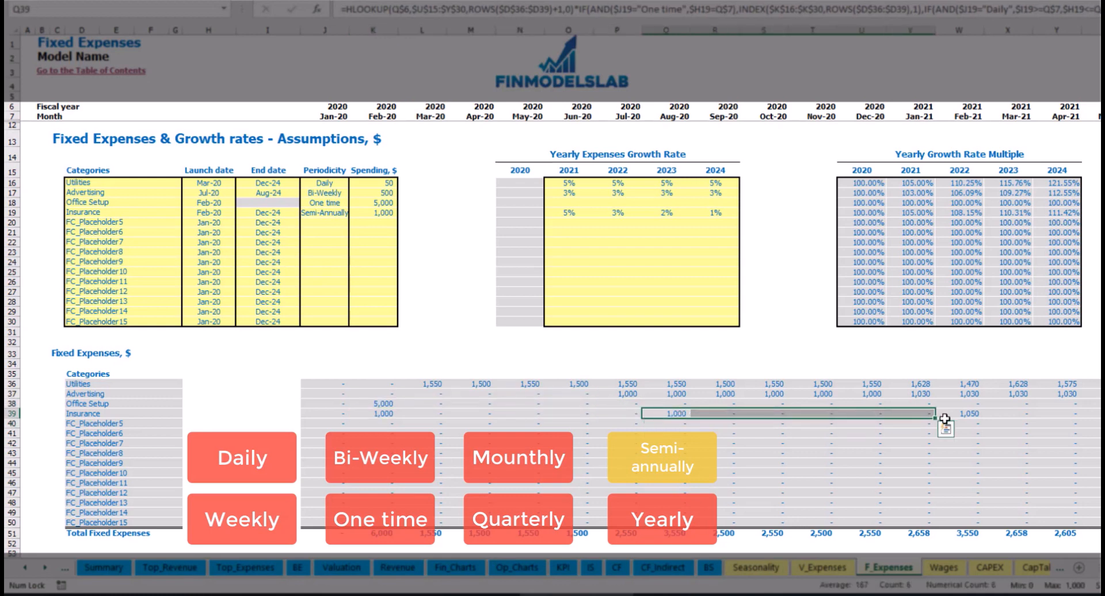
left_click(954, 423)
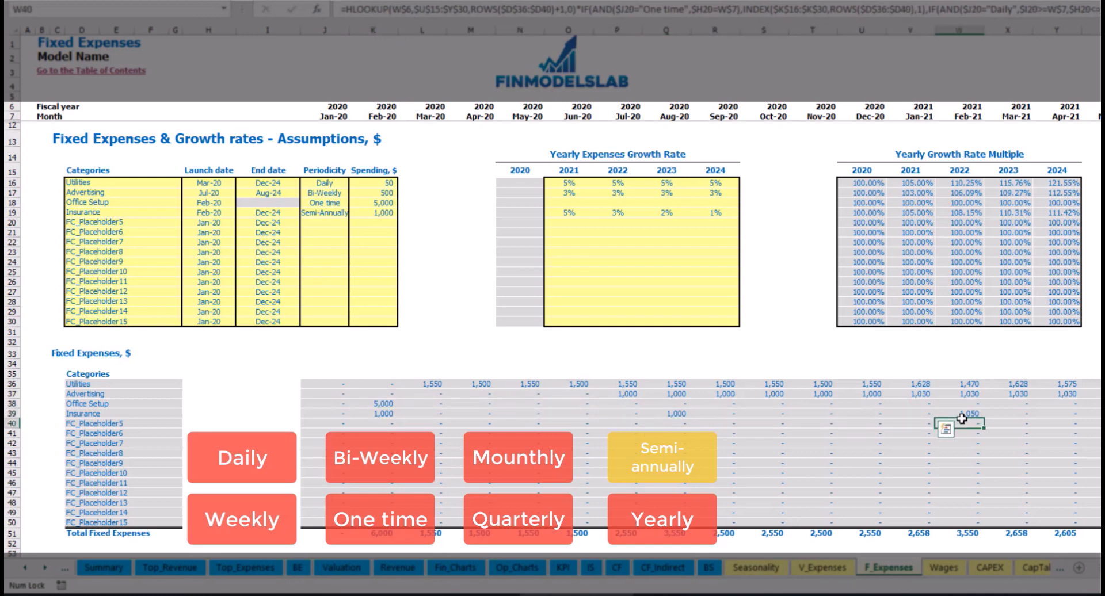
Step: Set the Insurance expense's periodicity to Yearly and check its monthly amounts from February 2020 onward along with its launch and end dates
left_click(331, 213)
left_click(354, 212)
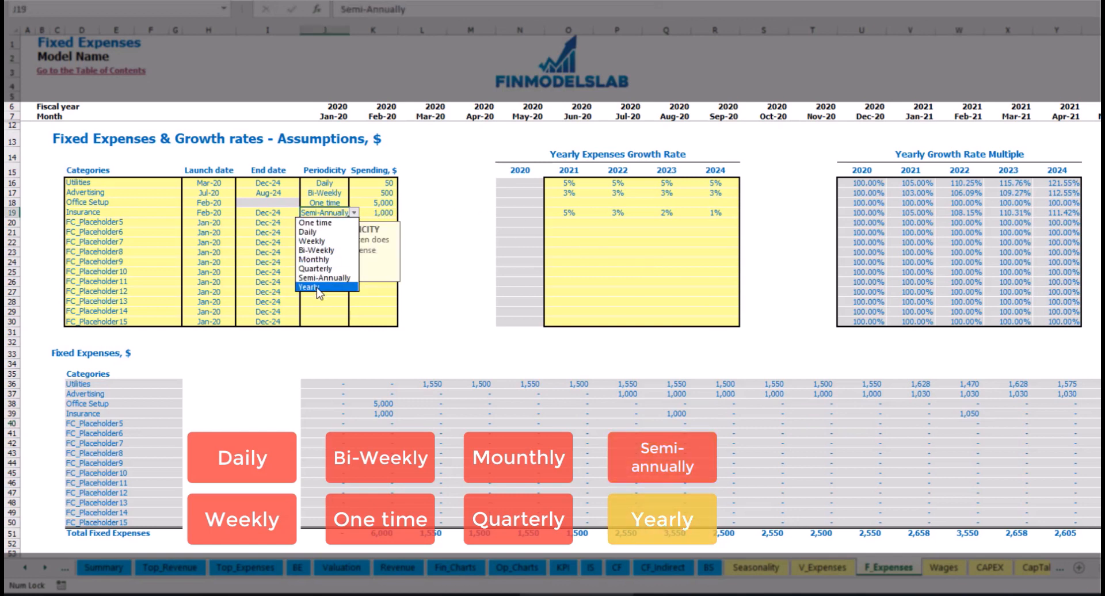
left_click(316, 287)
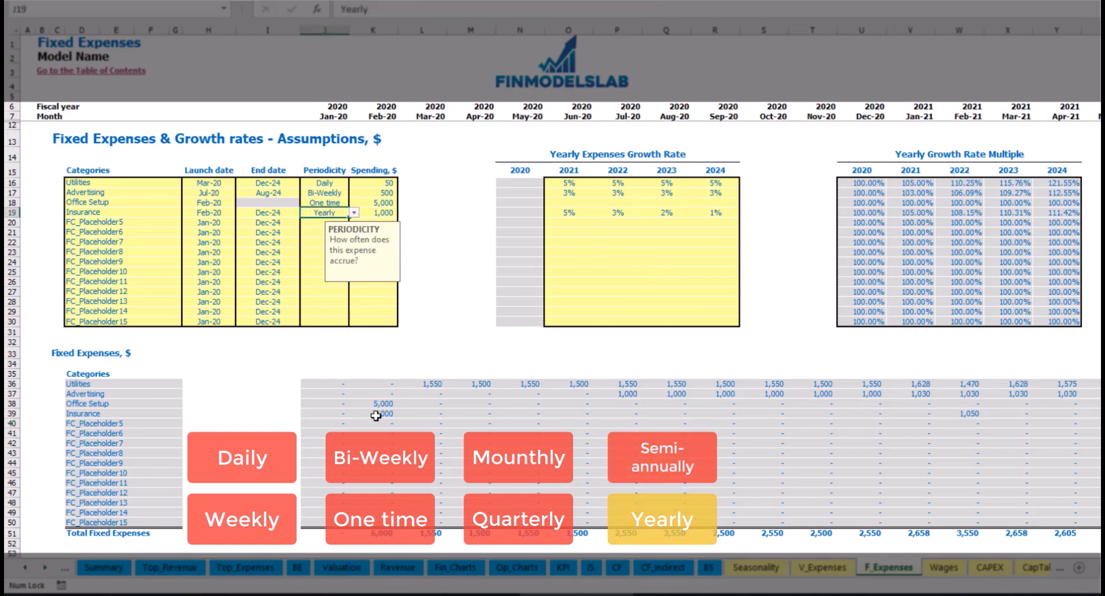
left_click_drag(375, 415, 1096, 415)
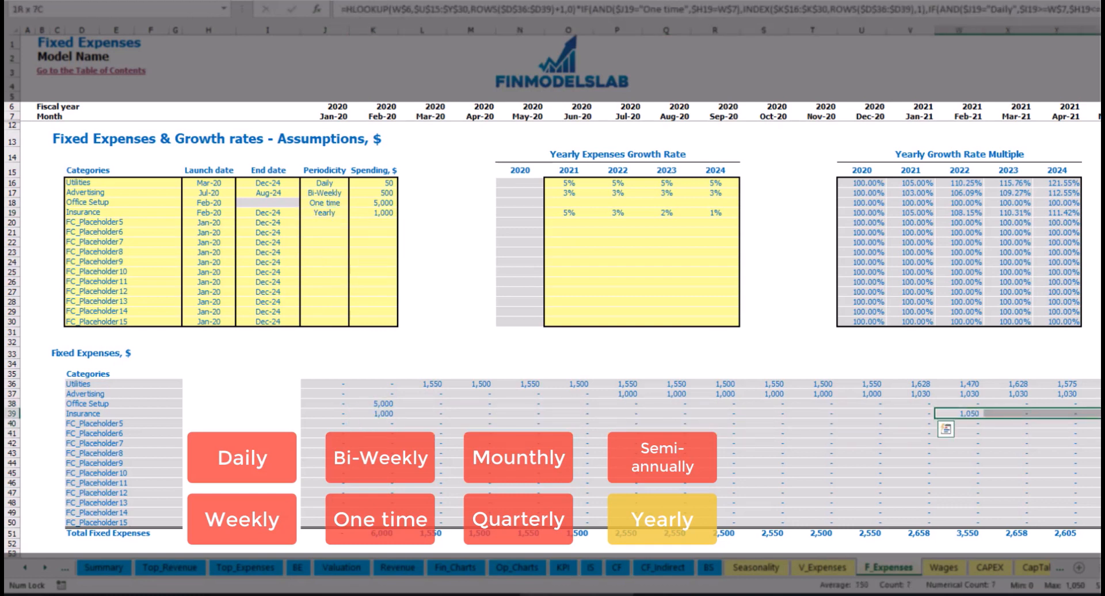
left_click(218, 212)
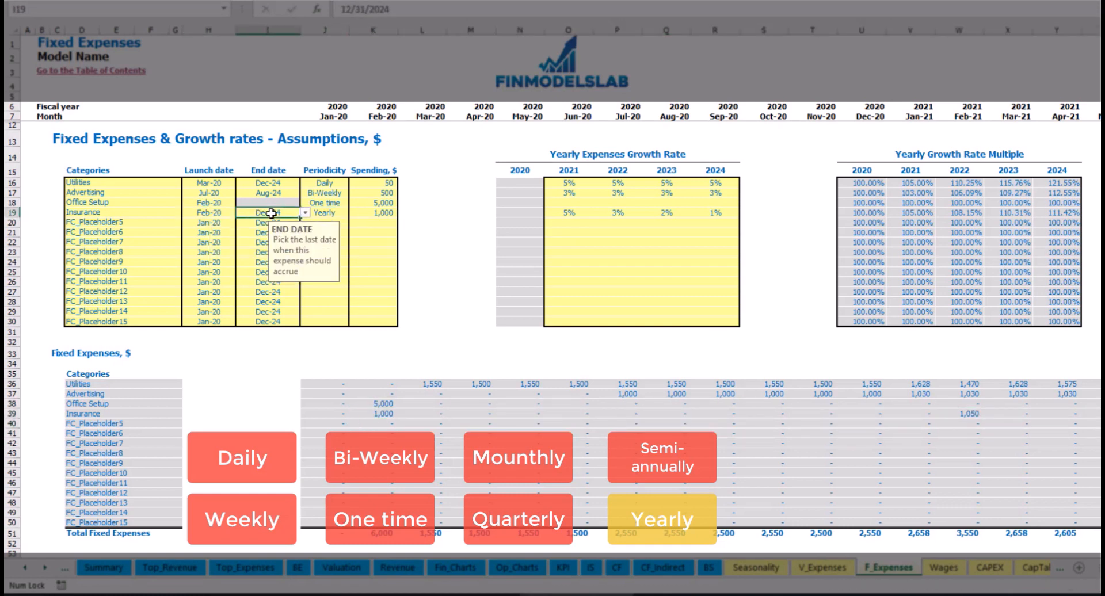
left_click(268, 212)
left_click(772, 321)
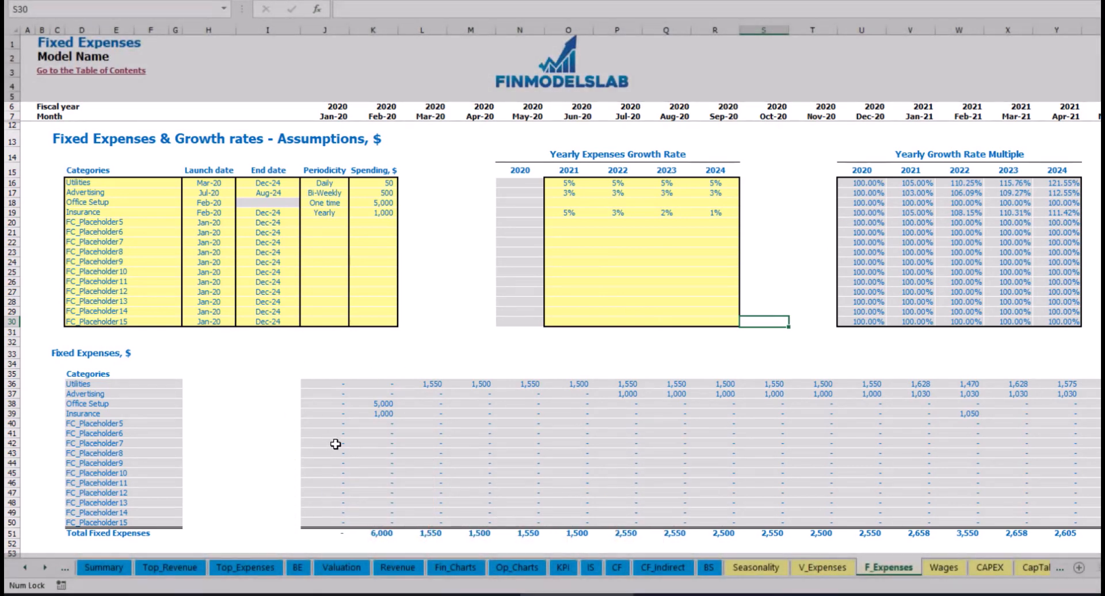
Step: Examine the monthly fixed expenses, including the category breakdown under Total Fixed Expenses in the Income Statement
mouse_move(323, 387)
left_mouse_down()
mouse_move(841, 456)
mouse_move(1009, 521)
left_mouse_up()
left_click(590, 568)
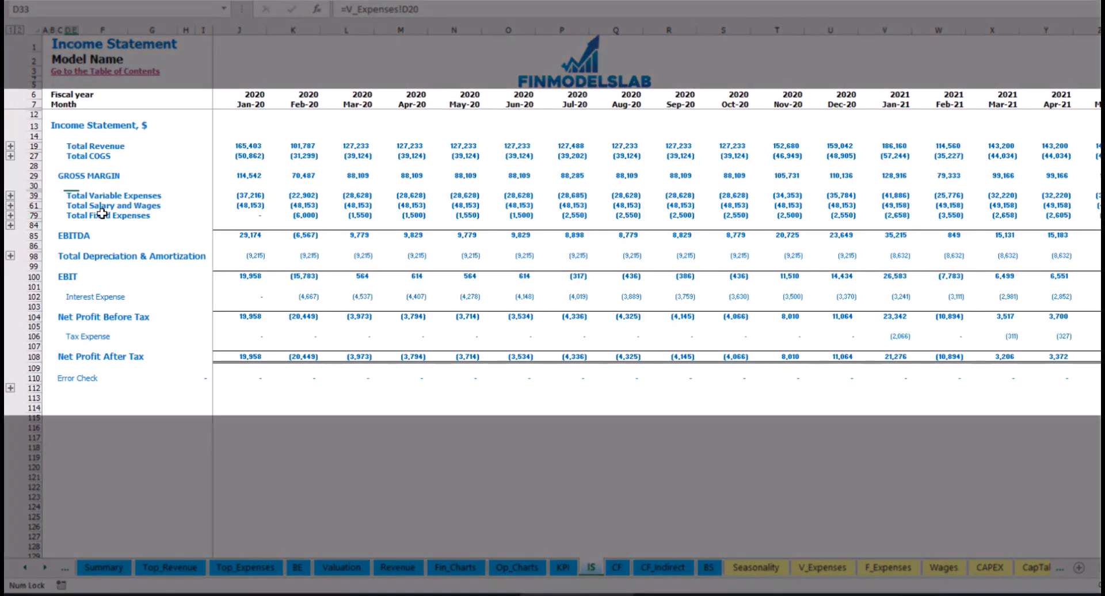
left_click(68, 215)
left_click(10, 215)
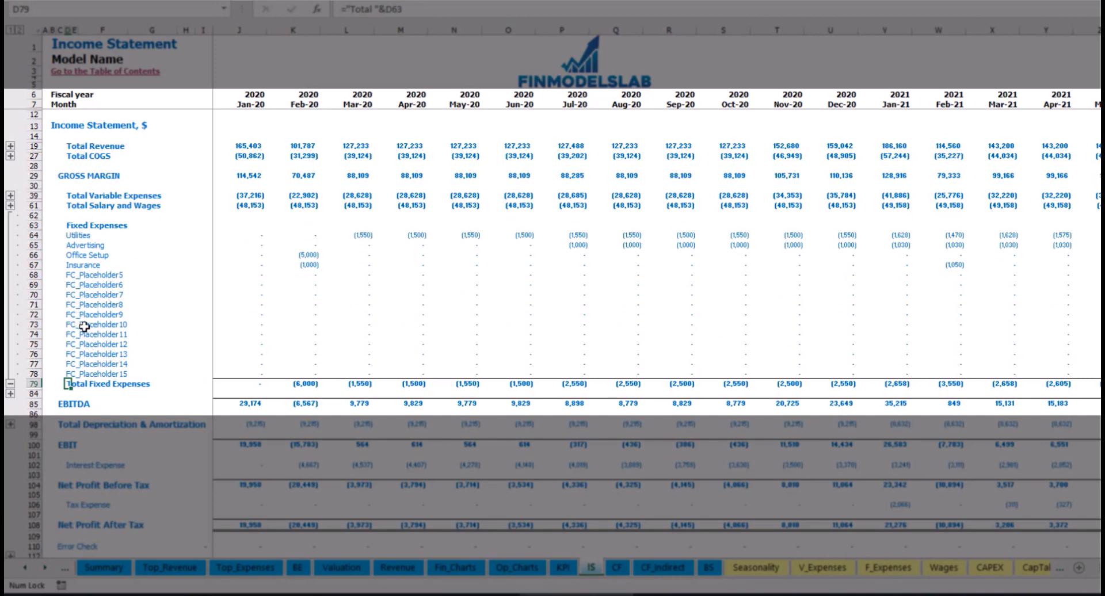
left_click_drag(43, 236, 36, 264)
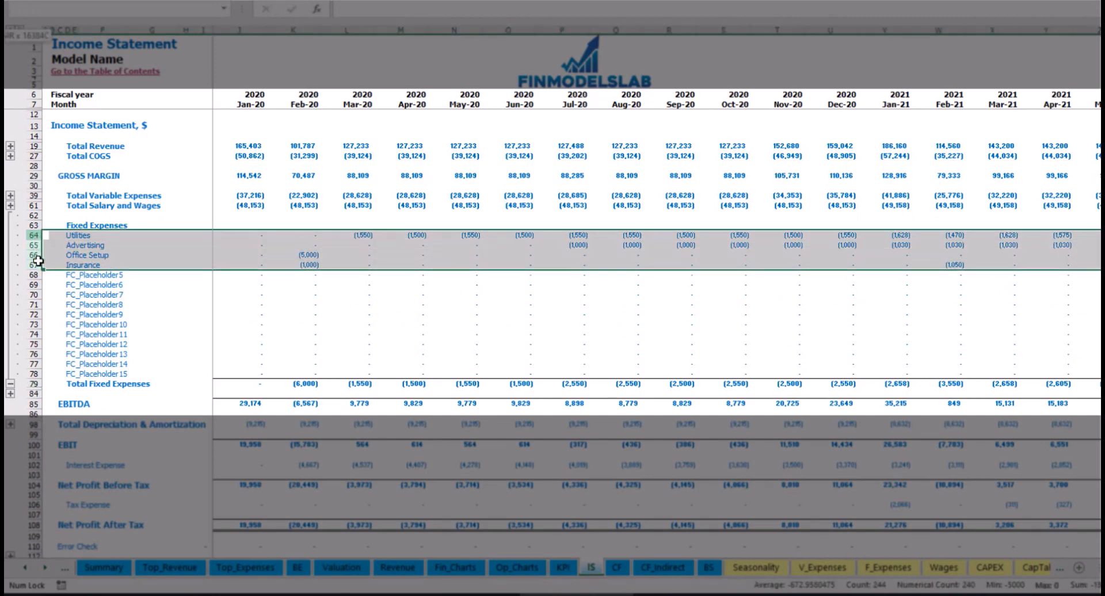
left_click_drag(74, 235, 78, 375)
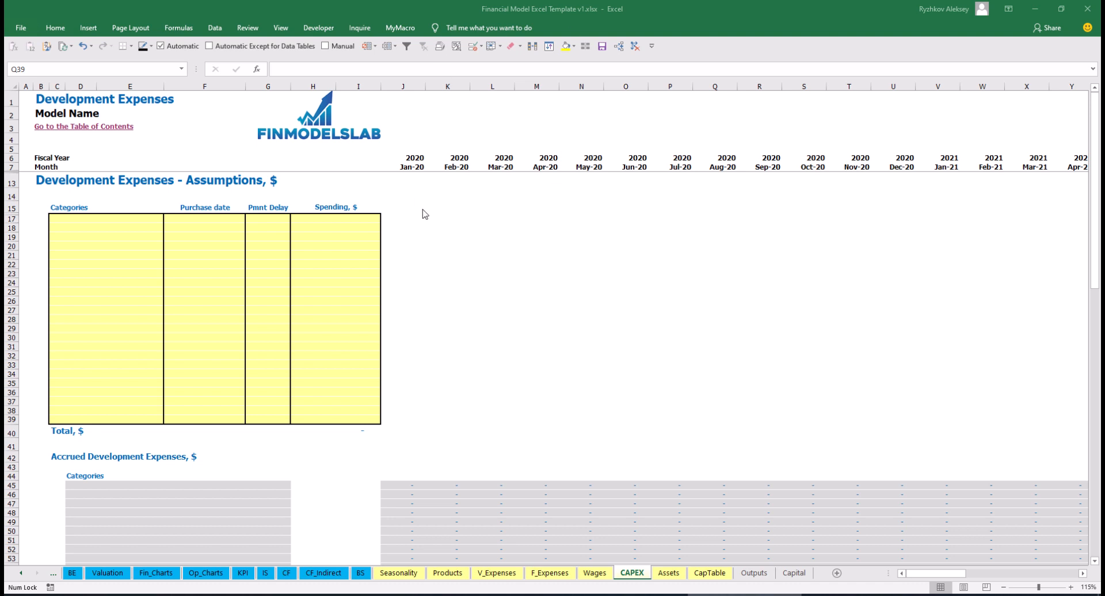
Step: Add the development expense category "Office dev" on the CAPEX sheet with a Feb-20 purchase date
left_click(133, 219)
type("Office dev")
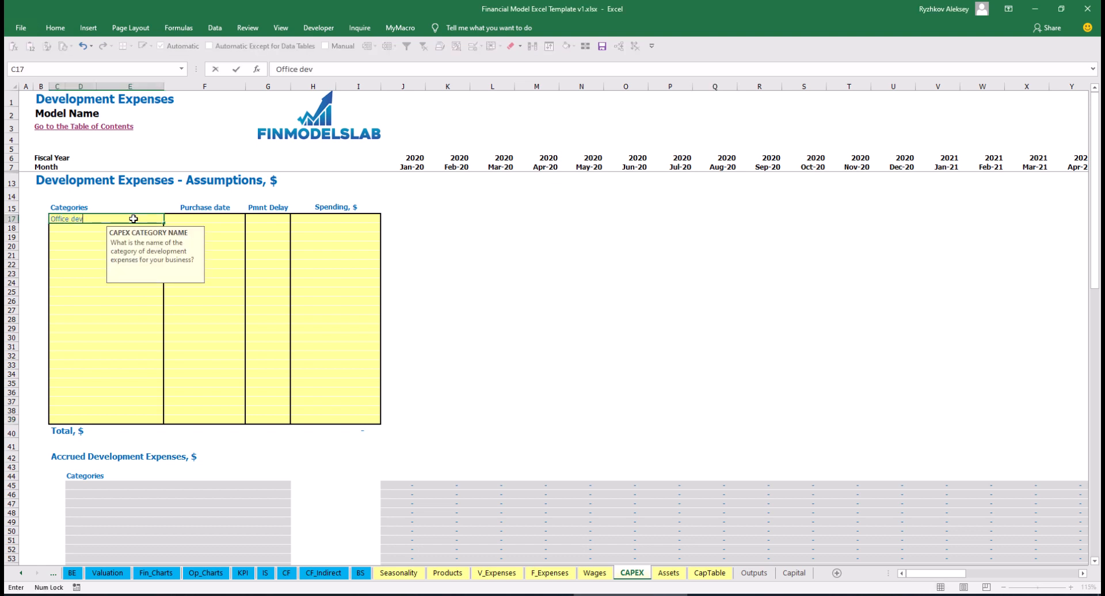
key("Return")
left_click(213, 219)
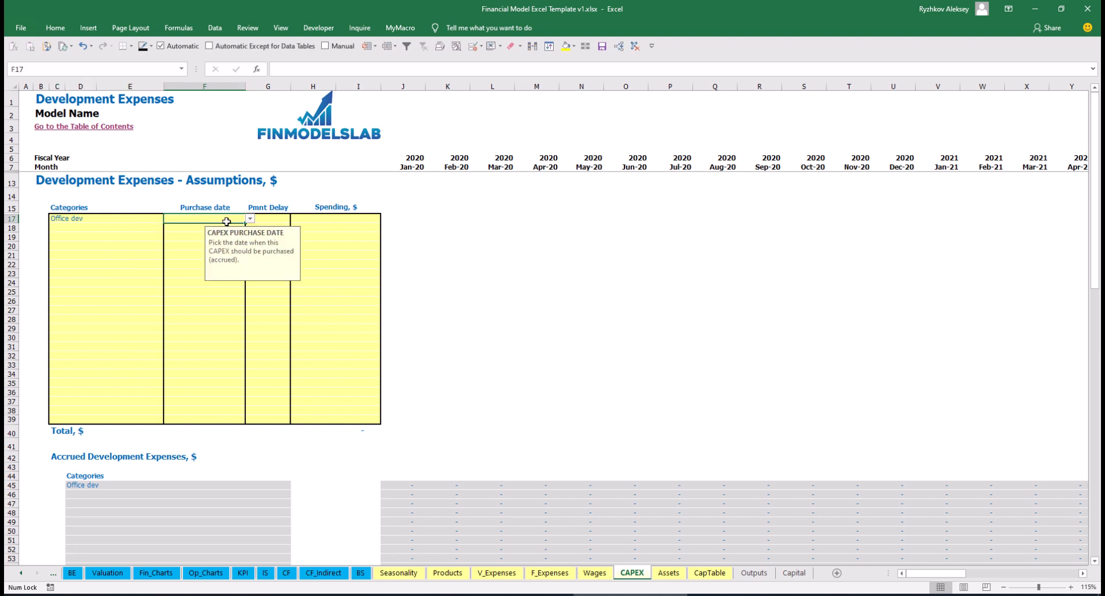
left_click(249, 219)
left_click(224, 237)
Step: Set the Office dev expense's spending to 10,000 and its payment delay to 2M
left_click(322, 217)
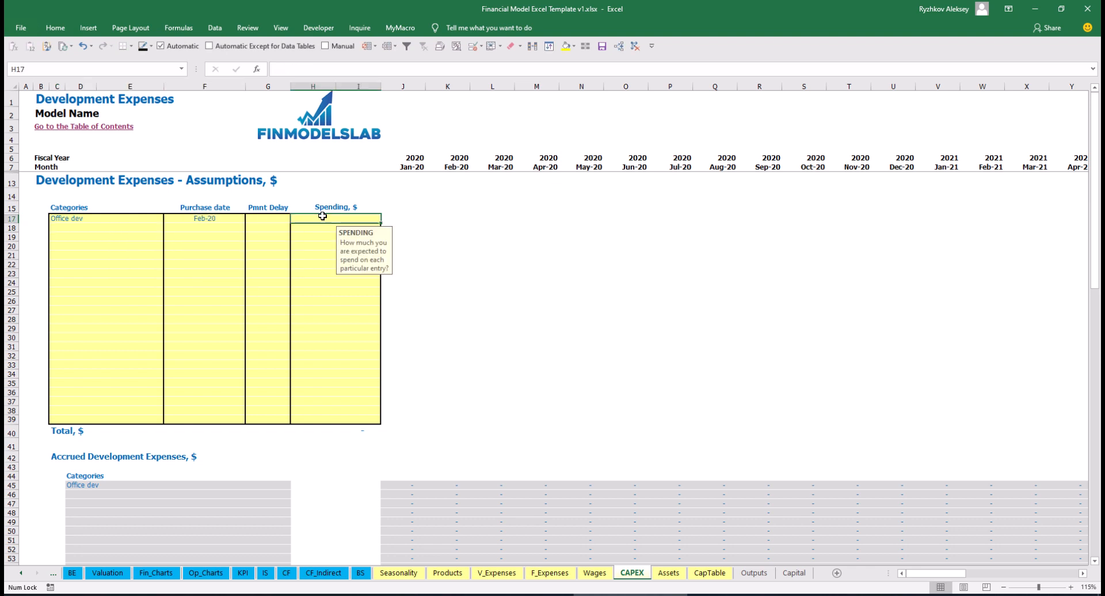
type("10000")
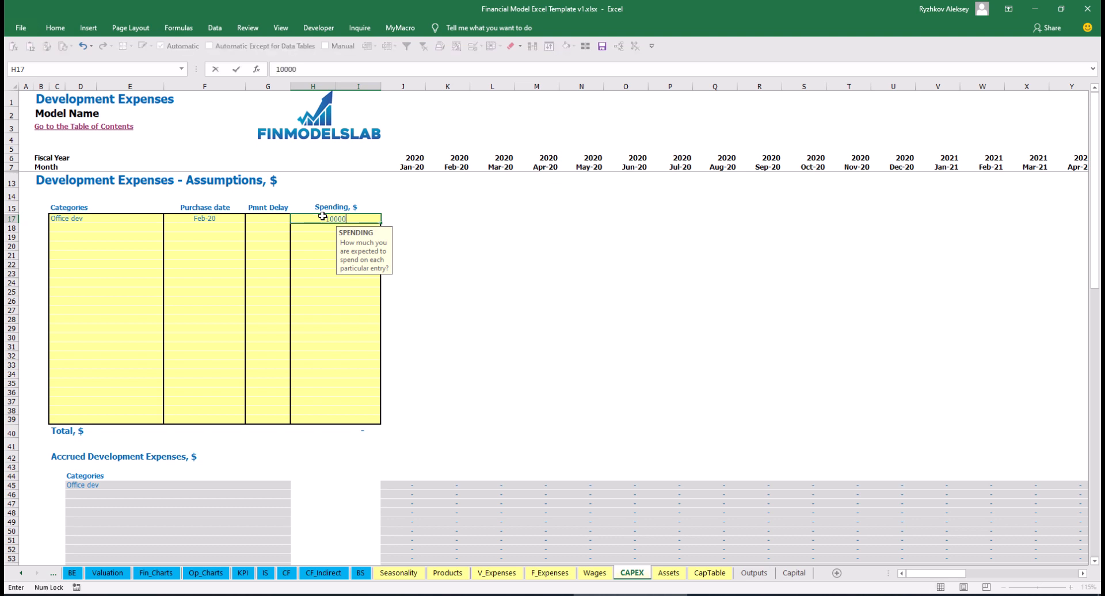
key("Return")
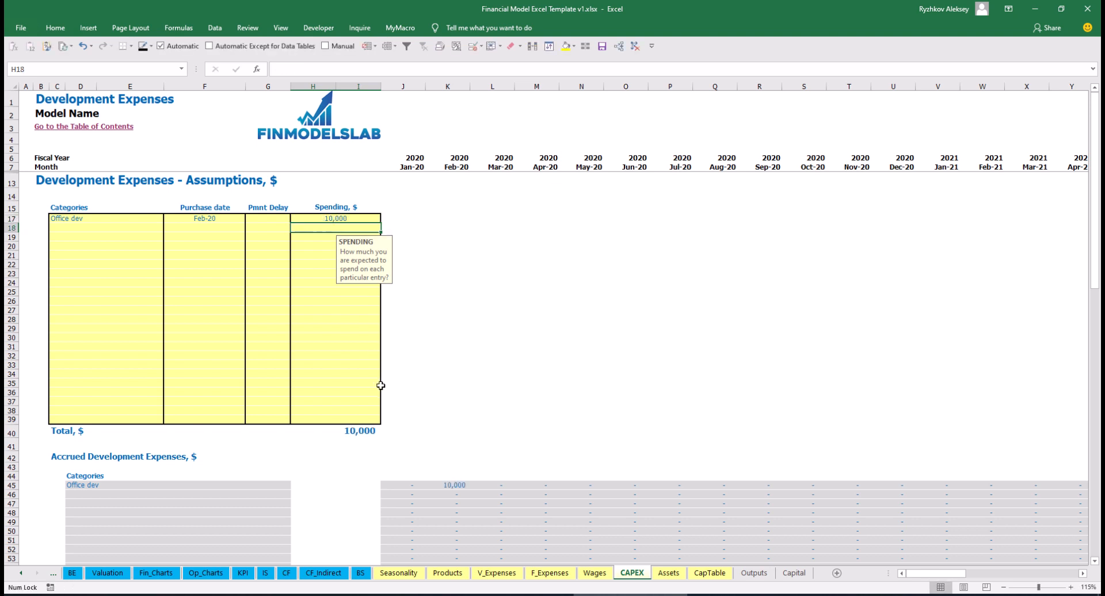
left_click(274, 214)
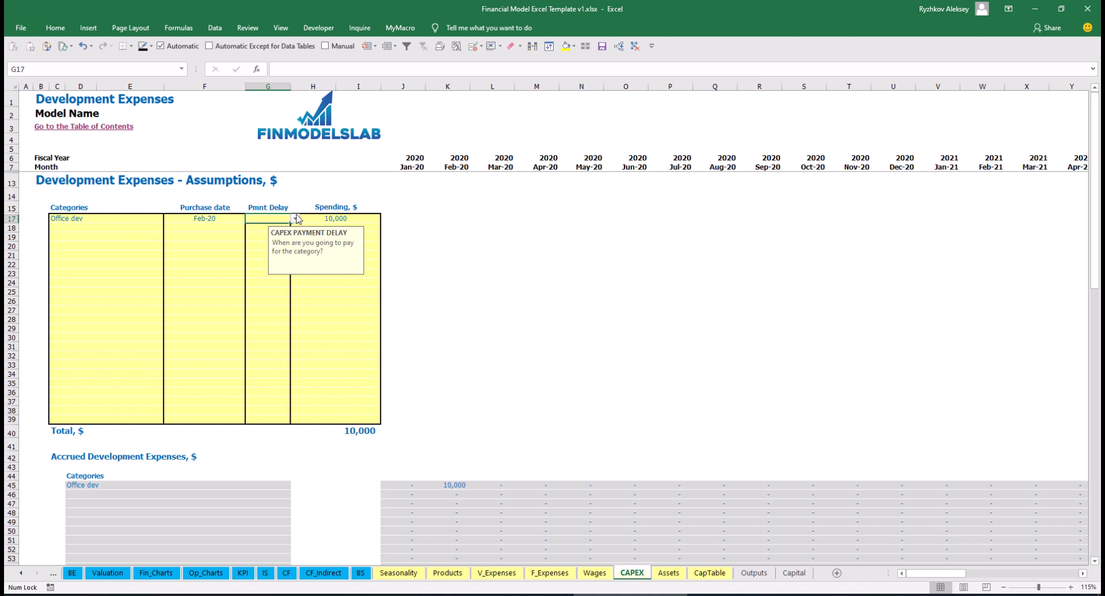
left_click(295, 220)
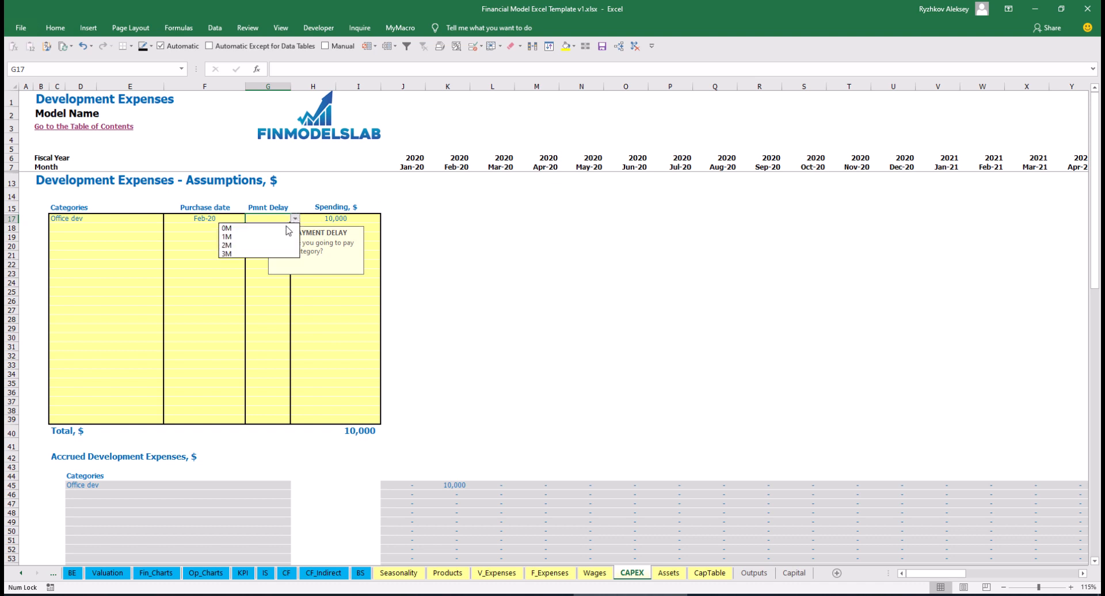
left_click(262, 246)
left_click(479, 249)
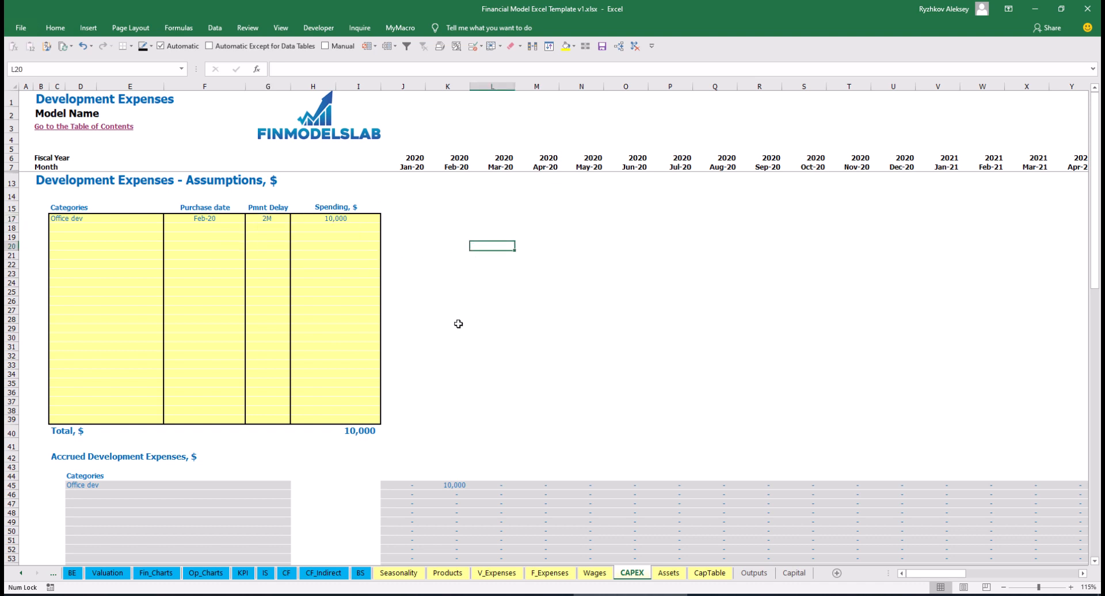
Step: Check the Office dev amounts in the accrued and paid development expenses tables and review the CAPEX summary
left_click(455, 486)
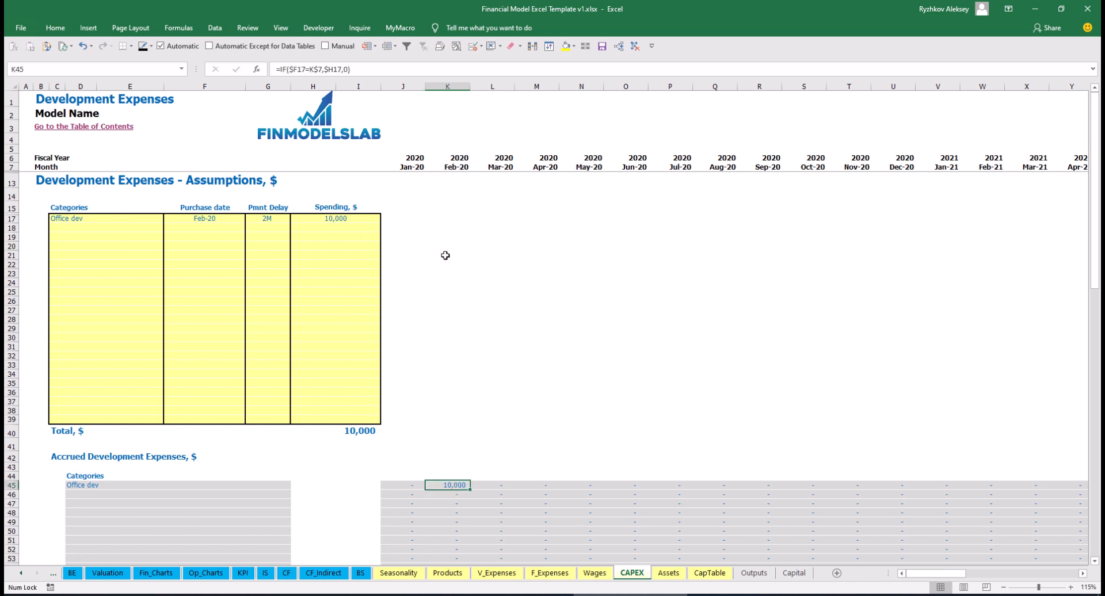
scroll(449, 270, "down", 10)
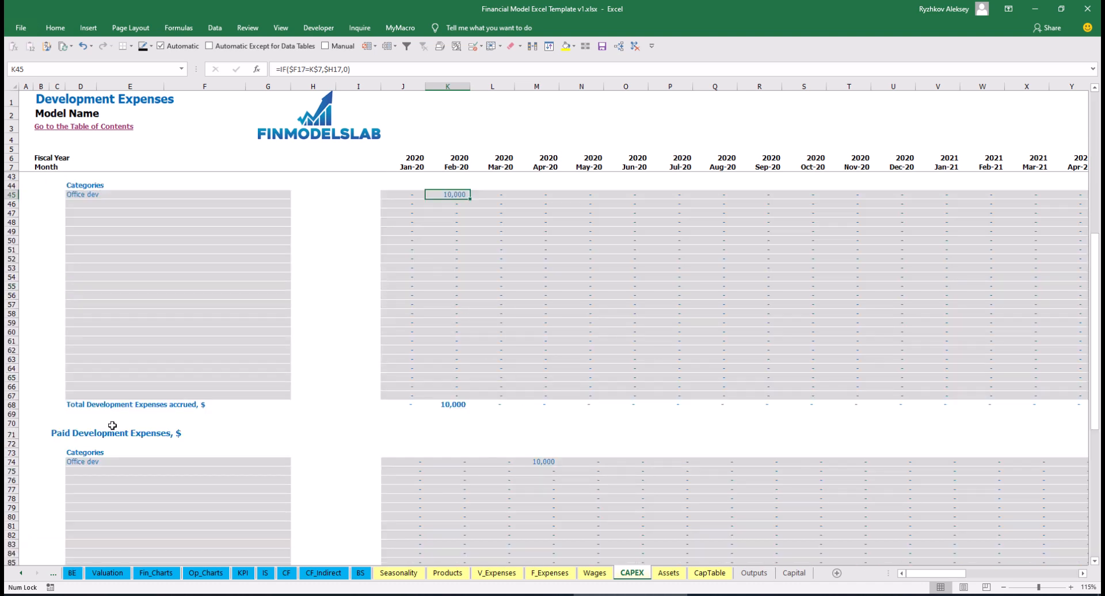
left_click(537, 462)
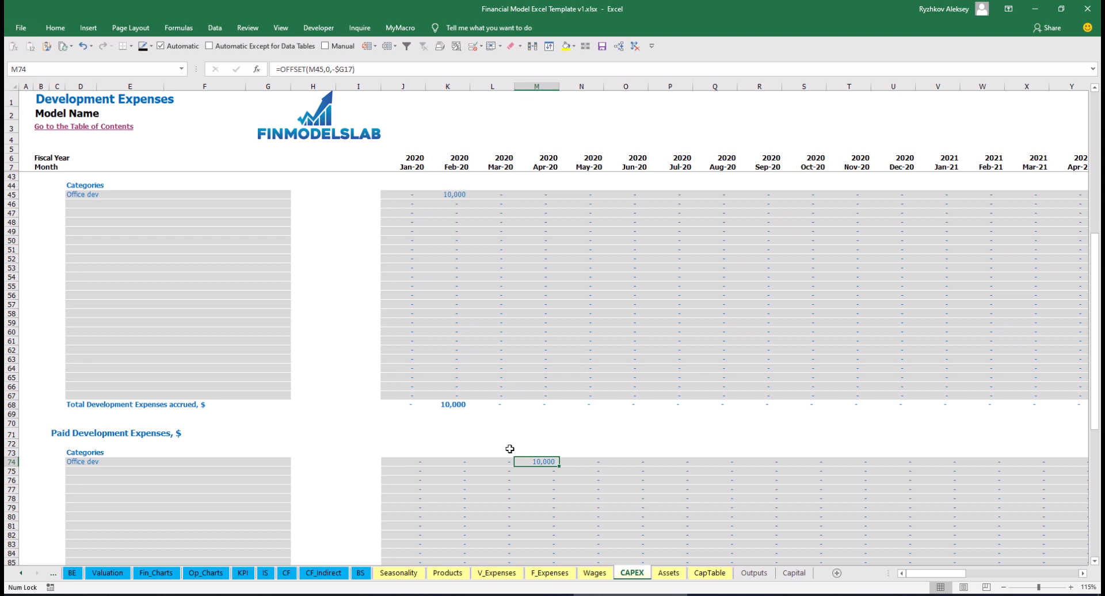
scroll(512, 464, "down", 13)
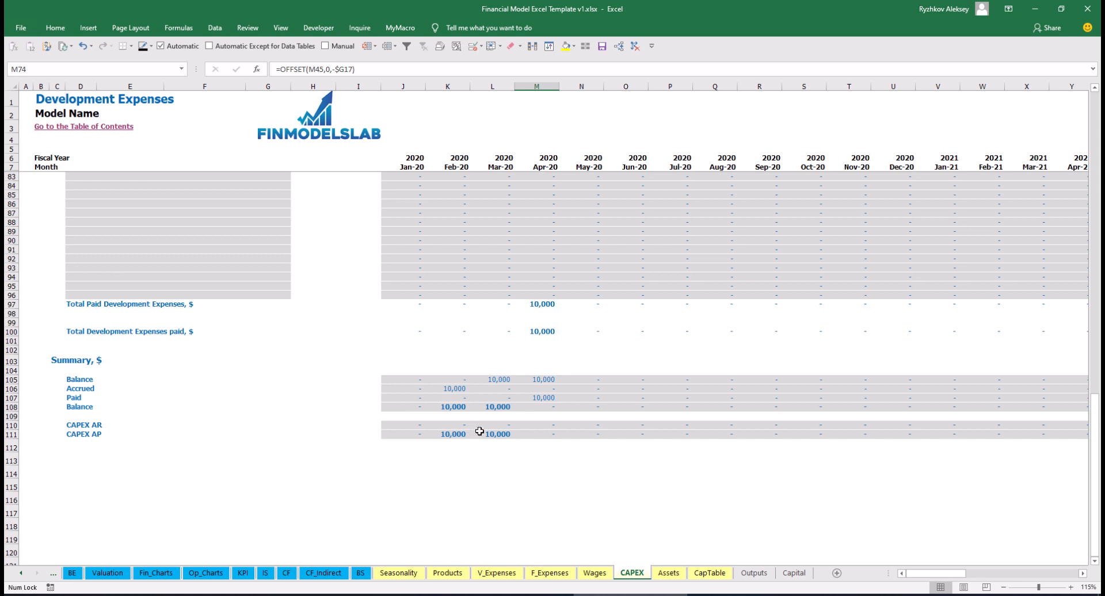
scroll(499, 365, "up", 17)
scroll(498, 365, "up", 7)
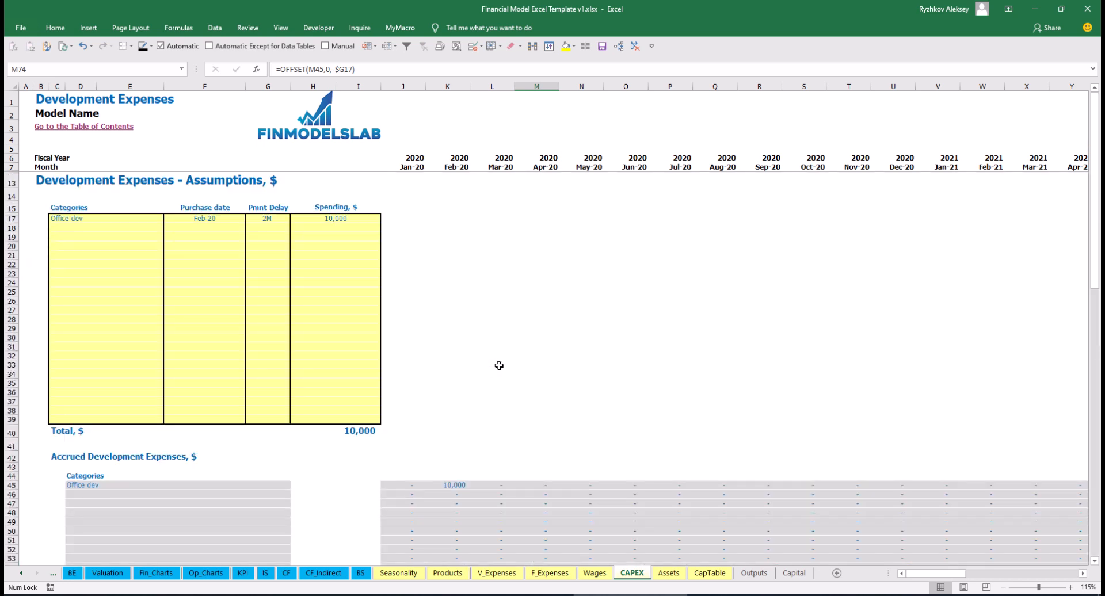
Step: Add a second development expense category "Other dev exp" with a Mar-20 purchase date
left_click(89, 227)
type("Other")
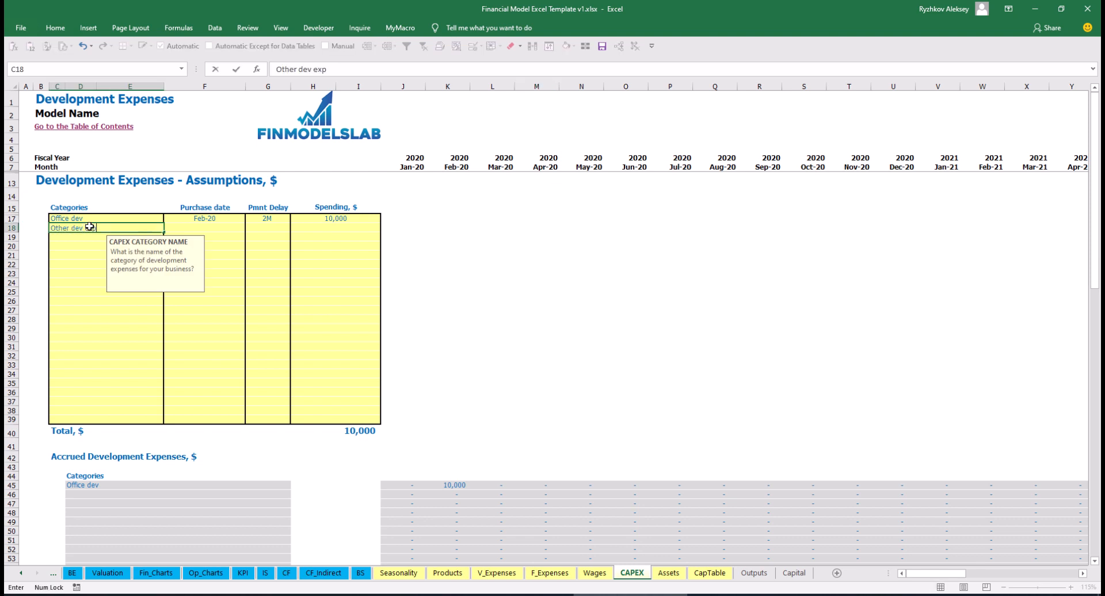
type(" dev exp")
key("Return")
left_click(227, 226)
left_click(250, 228)
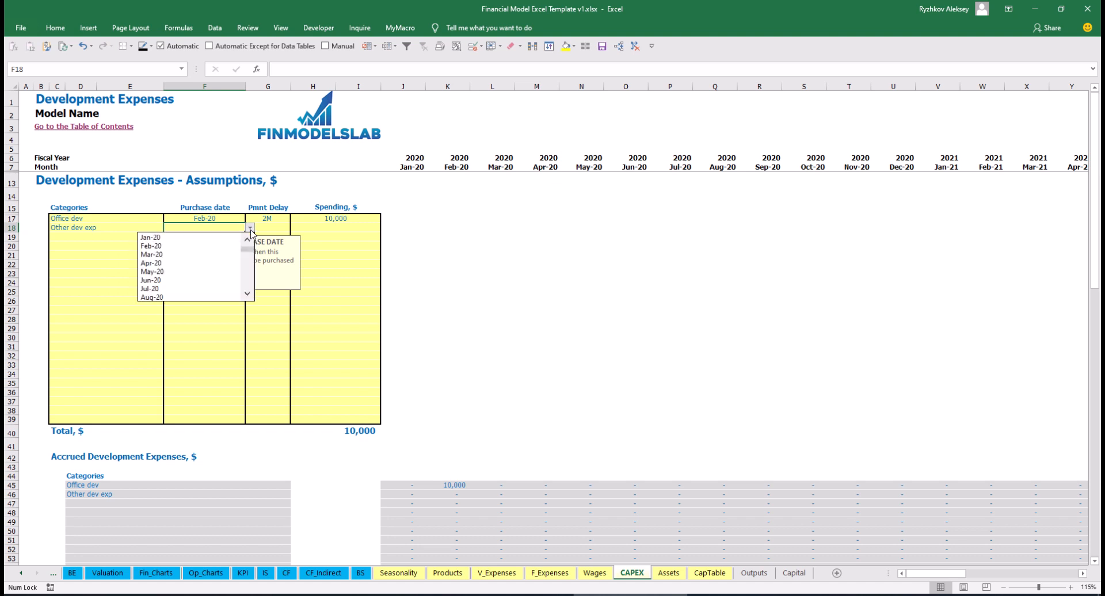
left_click(151, 254)
Step: Set the Other dev exp category's spending to 5,000 and its payment delay to 0M
left_click(322, 230)
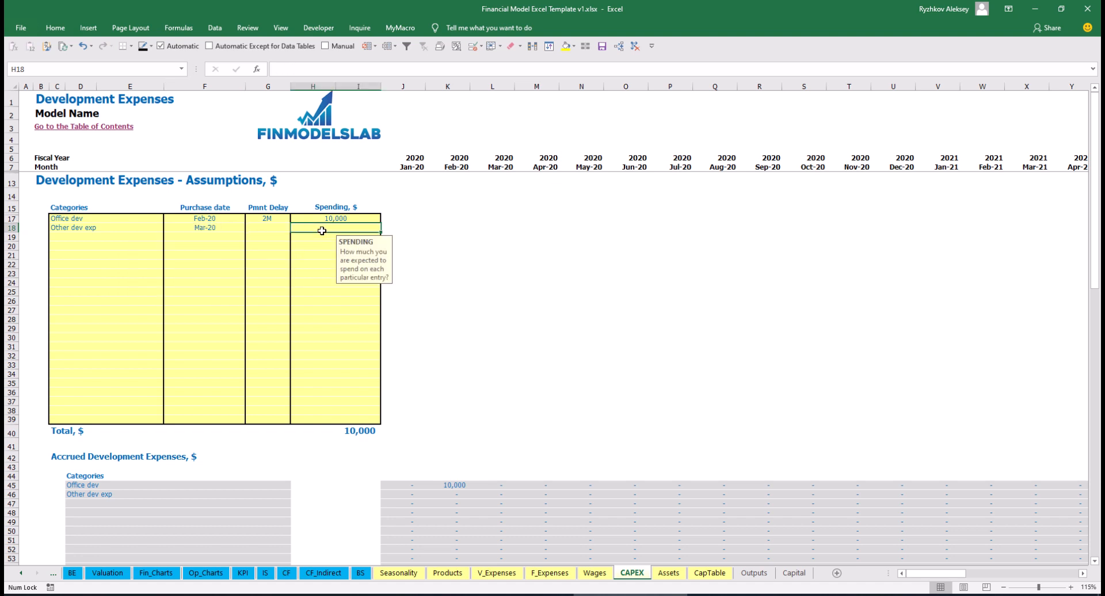
type("5000")
key("Return")
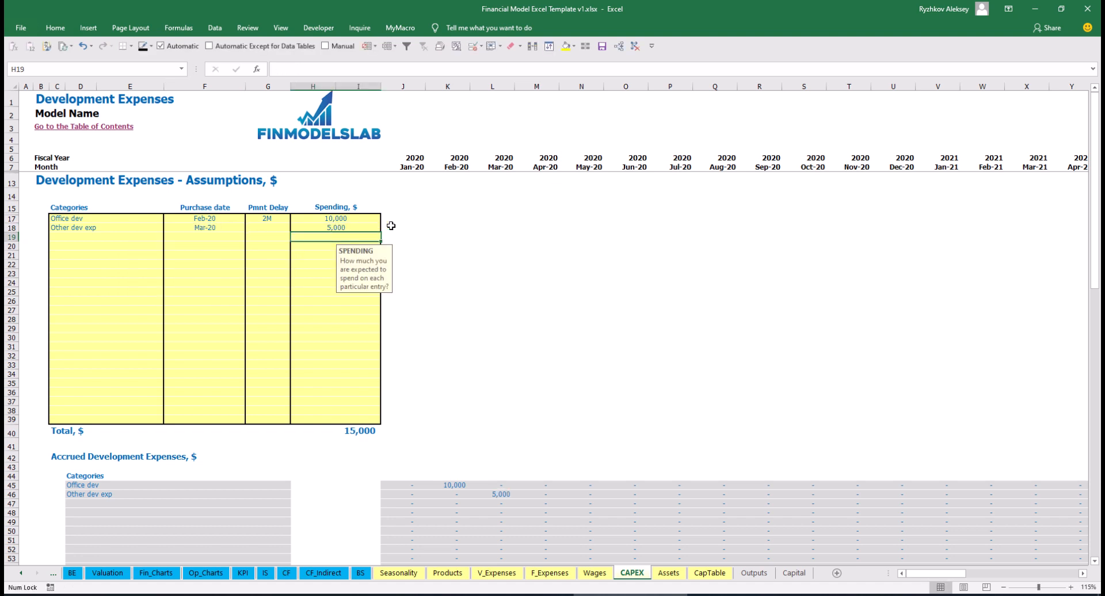
left_click(277, 230)
left_click(297, 229)
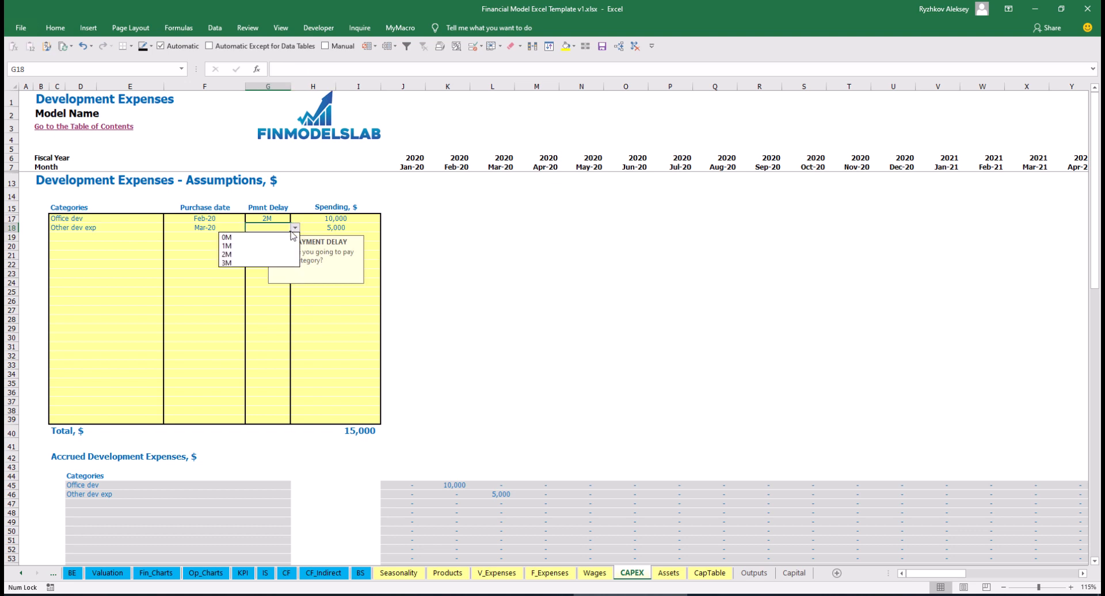
left_click(275, 237)
Step: Check the Other dev exp amounts in the accrued and paid development expenses tables
scroll(471, 411, "down", 3)
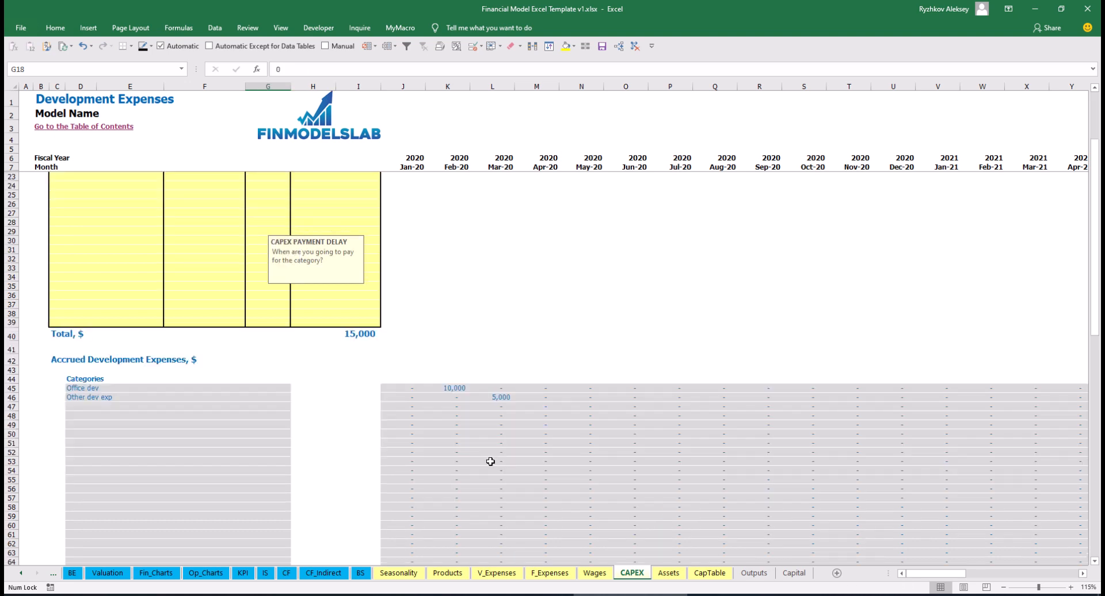
left_click(504, 397)
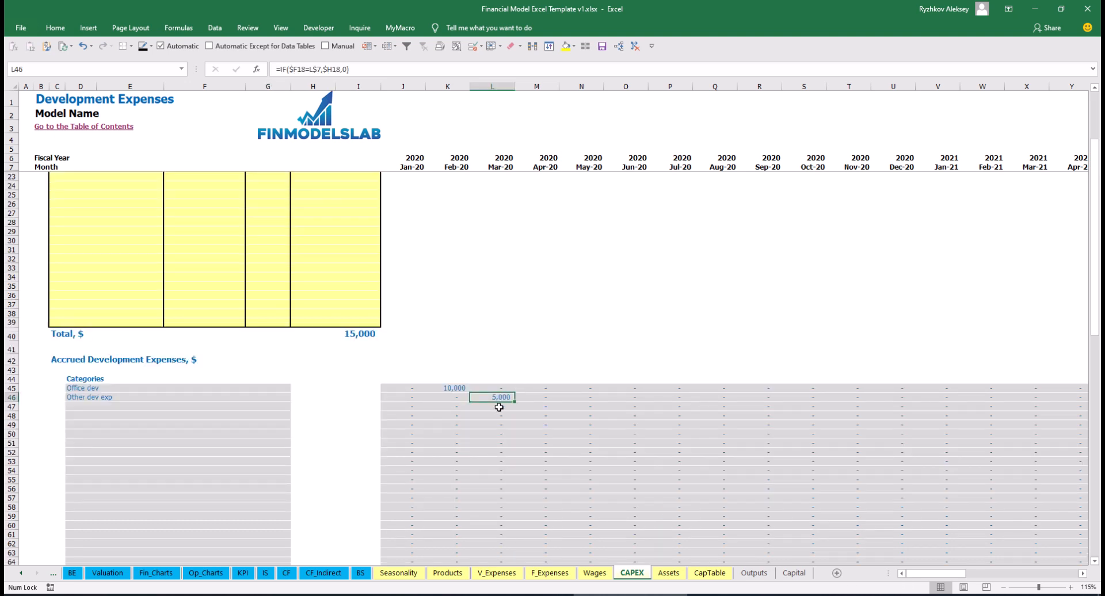
scroll(491, 397, "down", 10)
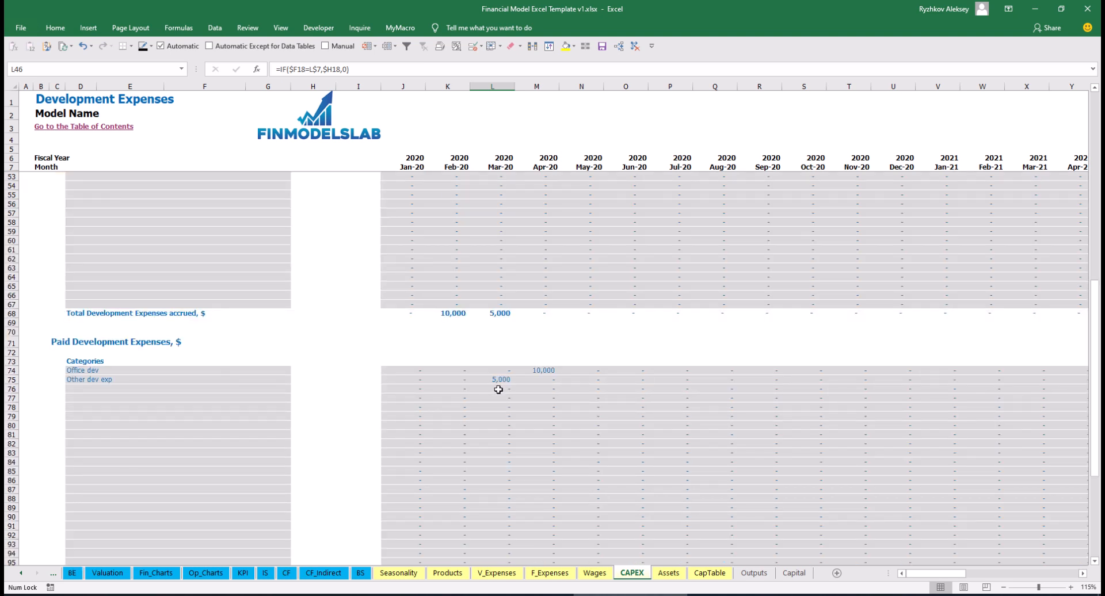
scroll(496, 381, "up", 13)
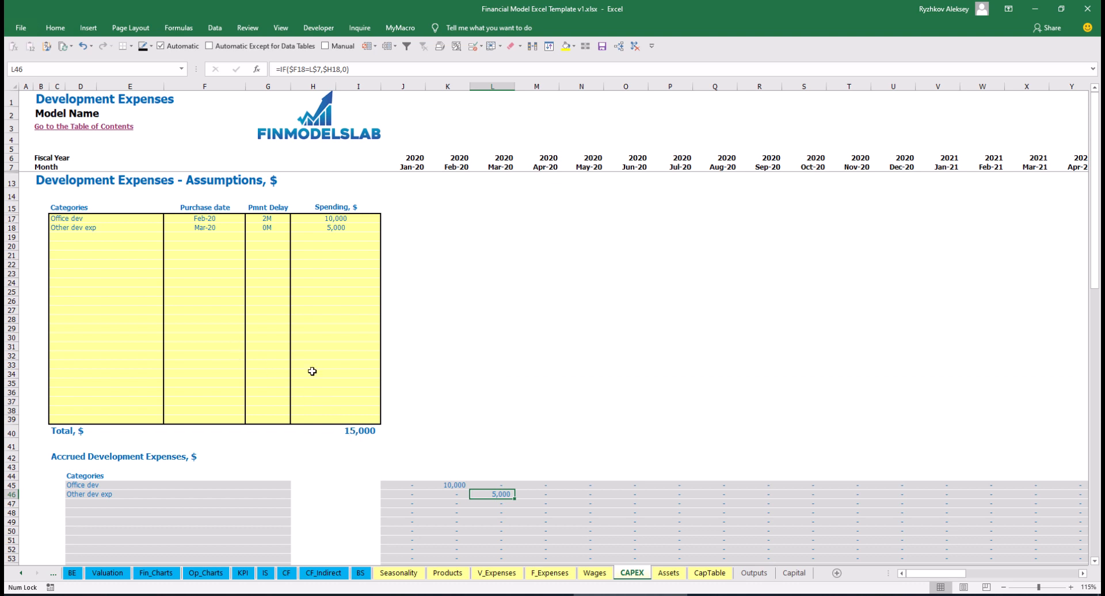
Step: Review the Development Expenses category's depreciation, capital expenditure and closing net book value on the Assets sheet
left_click(667, 573)
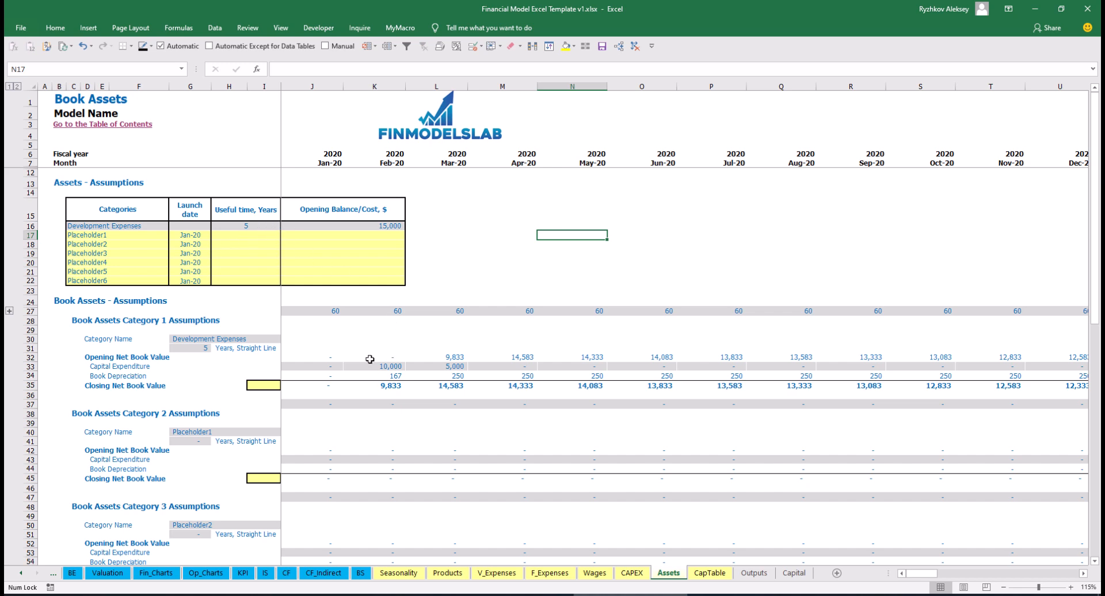
left_click(28, 376)
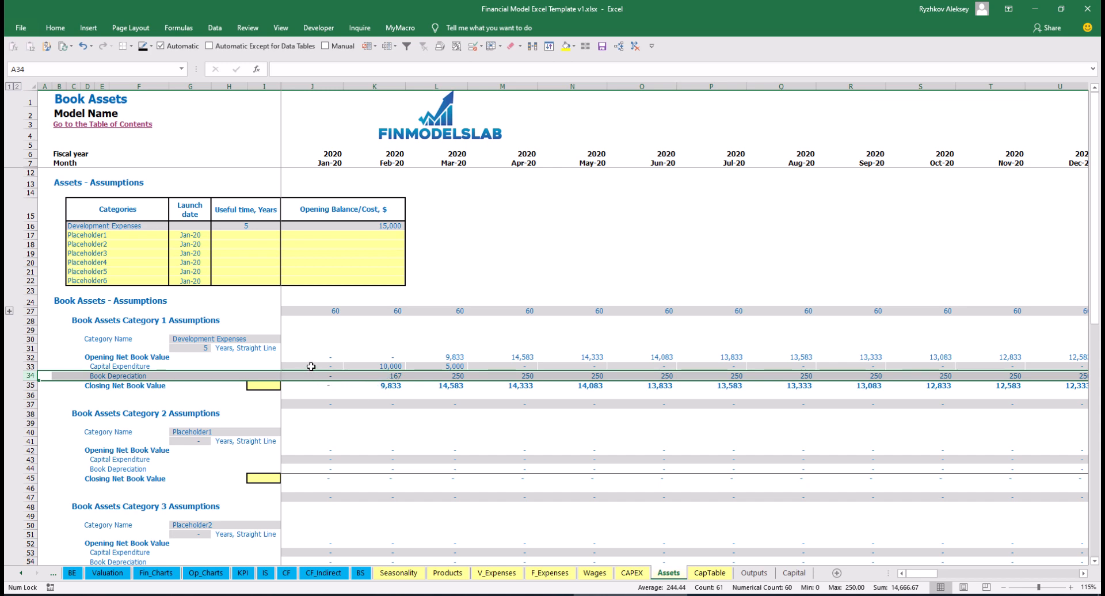
left_click_drag(311, 366, 554, 364)
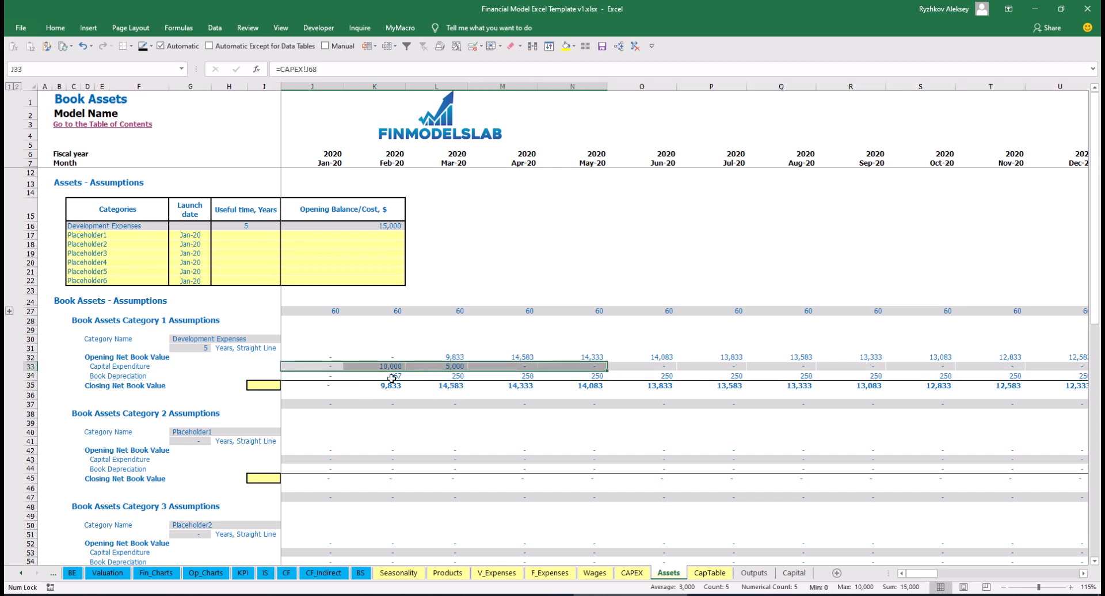
left_click_drag(328, 387, 614, 389)
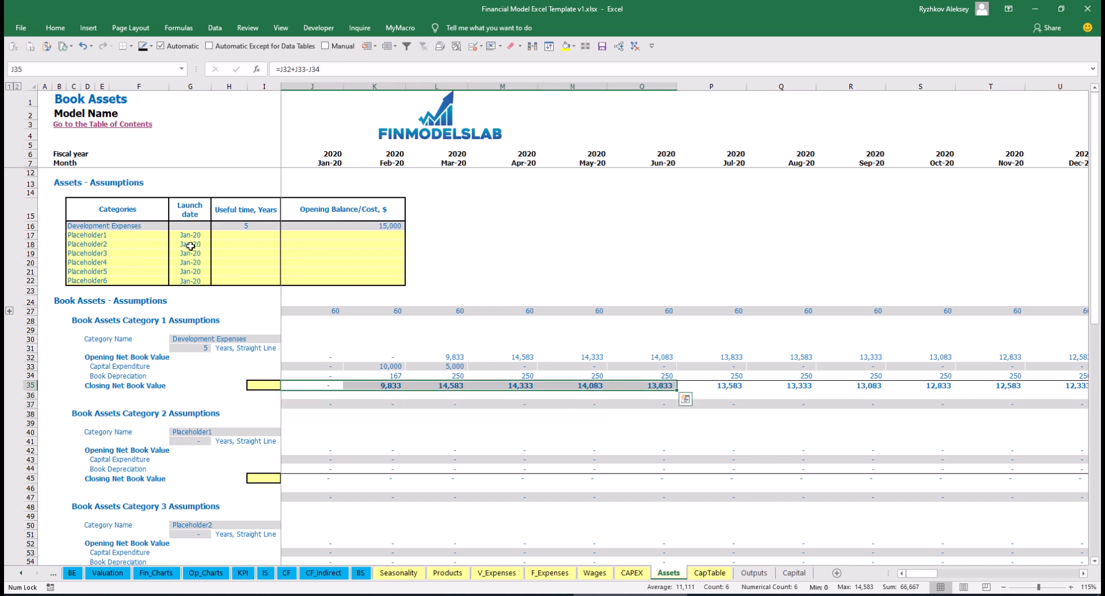
Step: Rename the asset category Placeholder1 as "Other assets" and set its useful time to 10 years
left_click(132, 234)
type("Other assets")
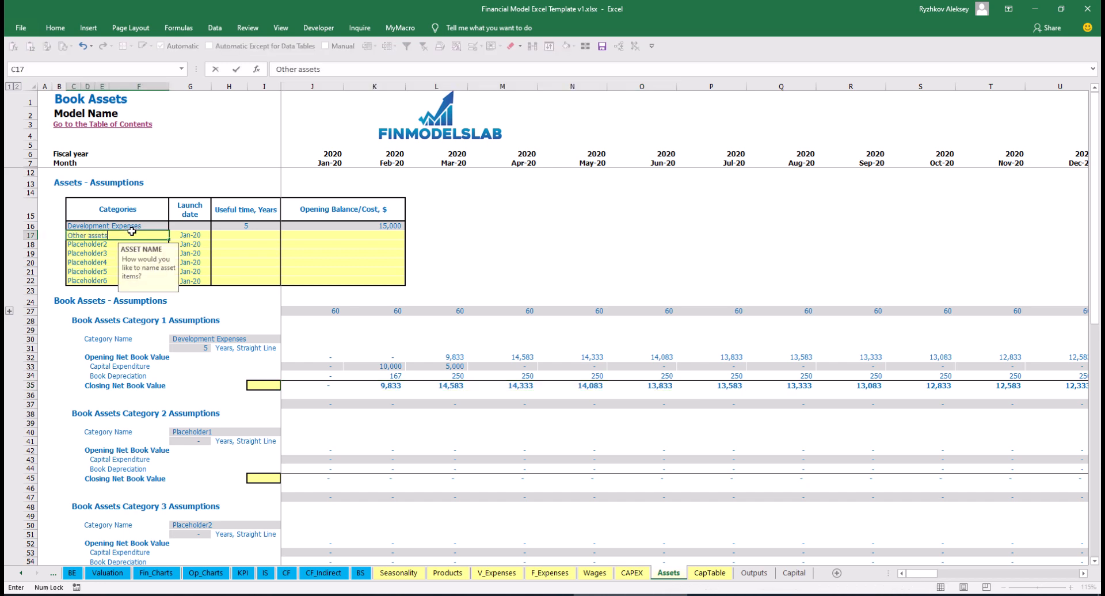
key("Return")
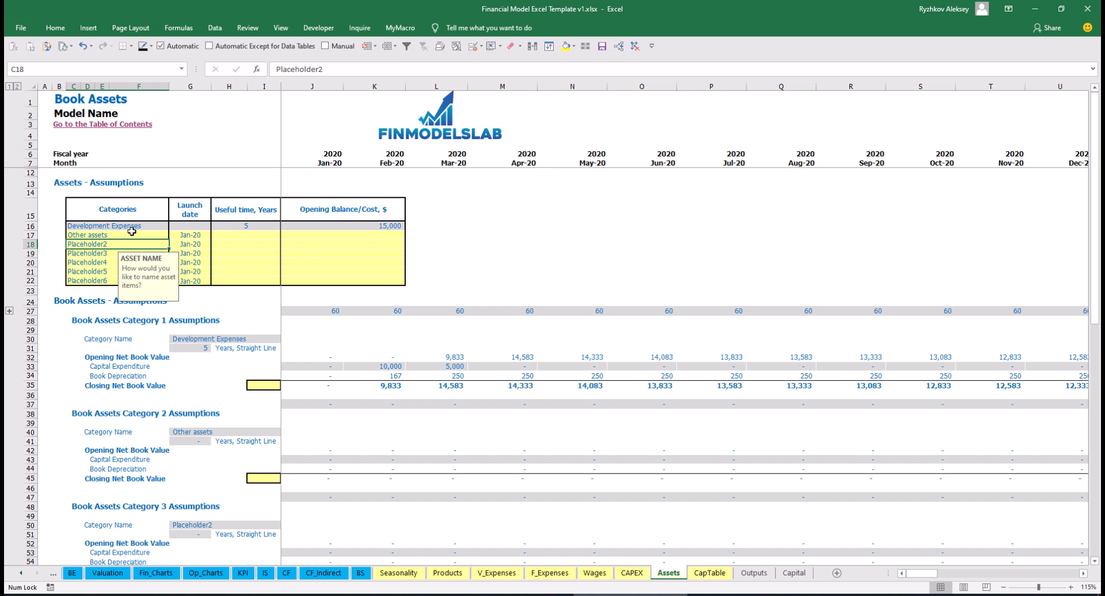
left_click(270, 234)
type("10")
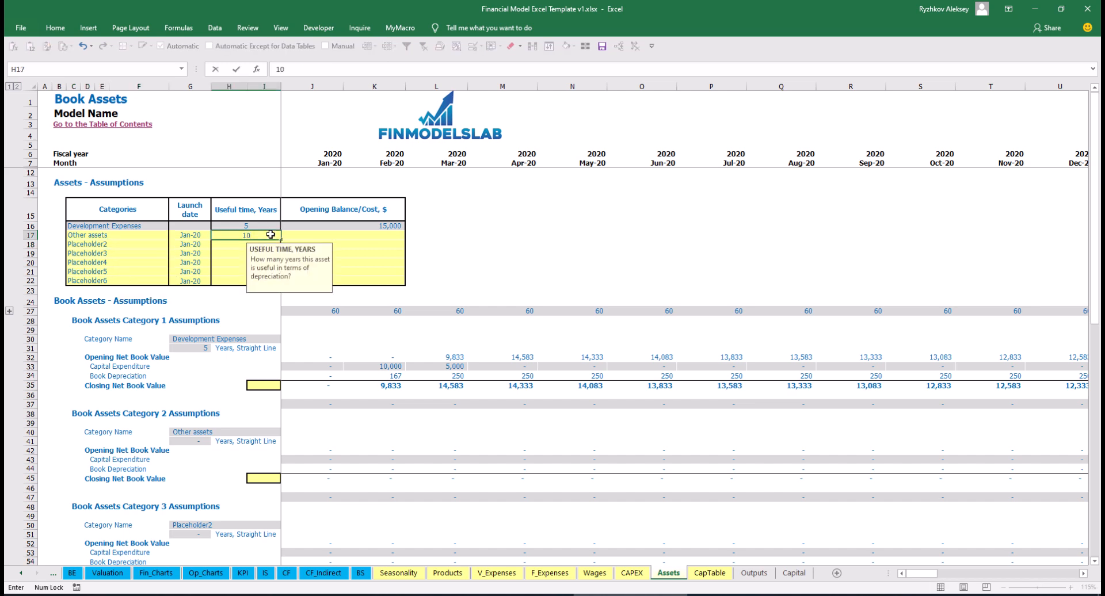
Step: Set the opening balance/cost of Other assets to 25,000 and its launch date to Apr-20
left_click(345, 237)
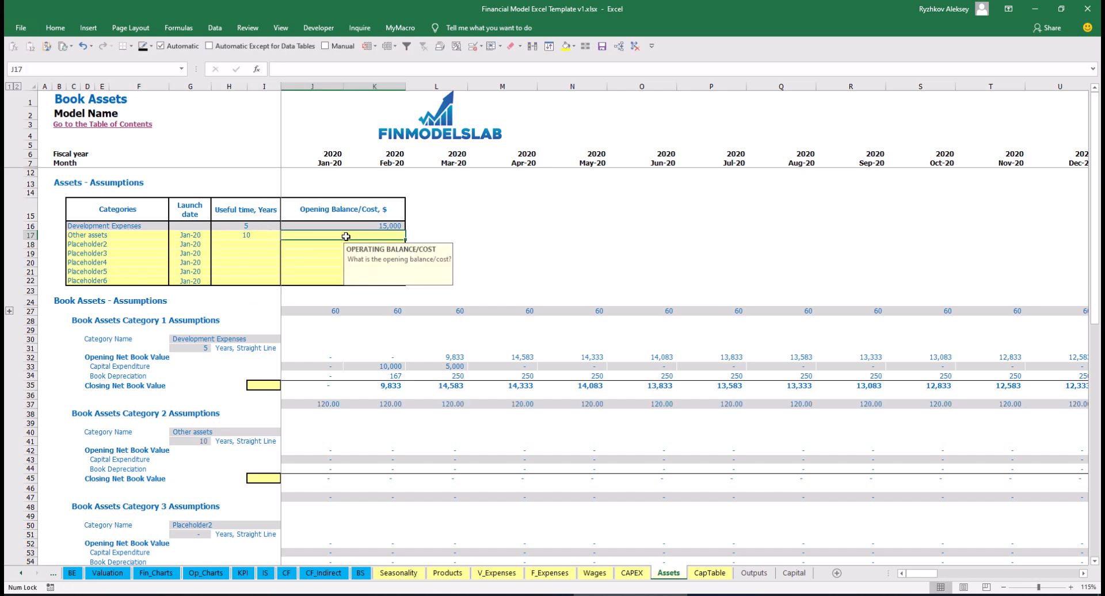
type("2500")
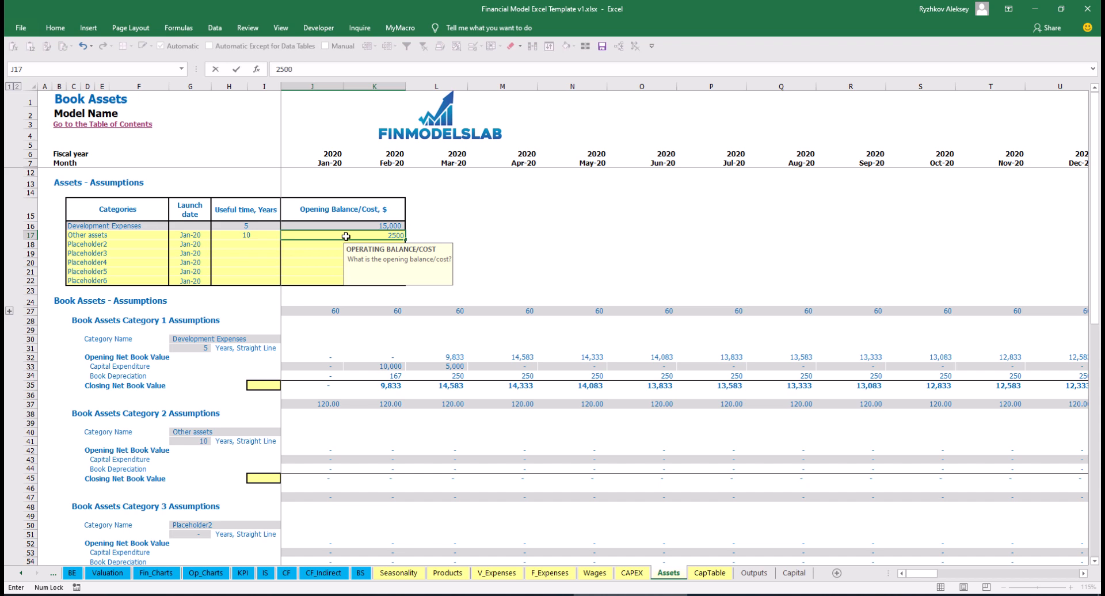
type("5,000")
key("Return")
left_click(205, 238)
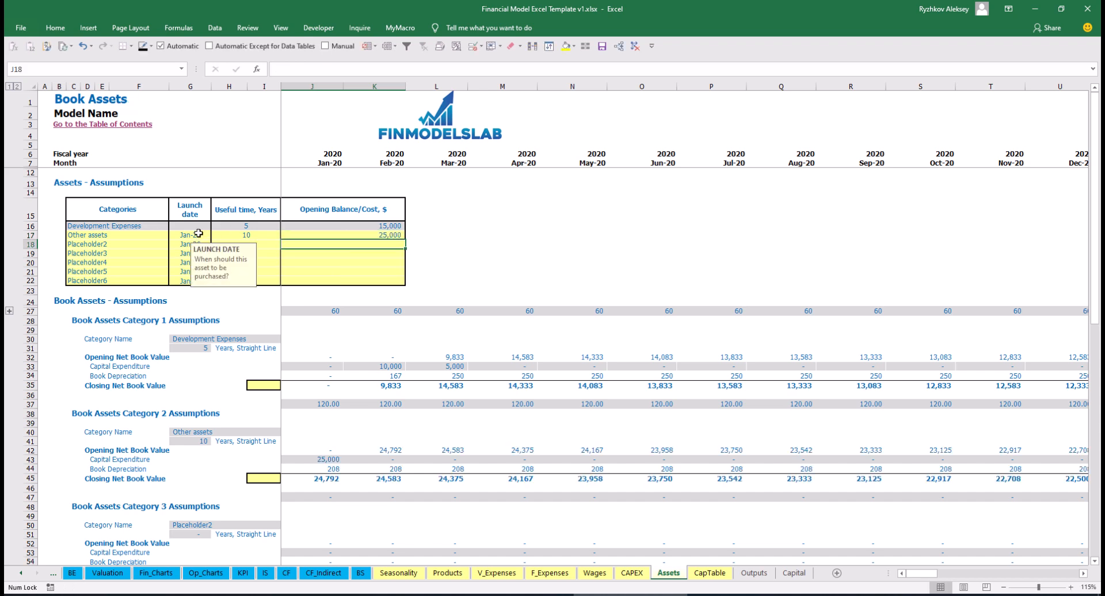
left_click(216, 235)
left_click(193, 274)
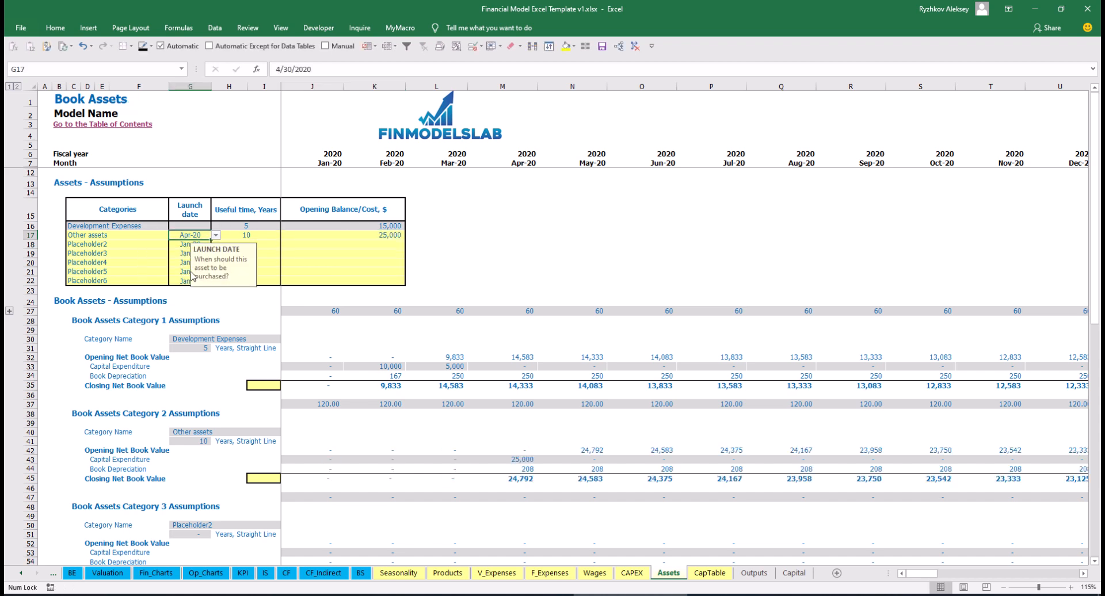
Step: Examine the capital expenditure, monthly book depreciation and closing net book value of Other assets
left_click(525, 460)
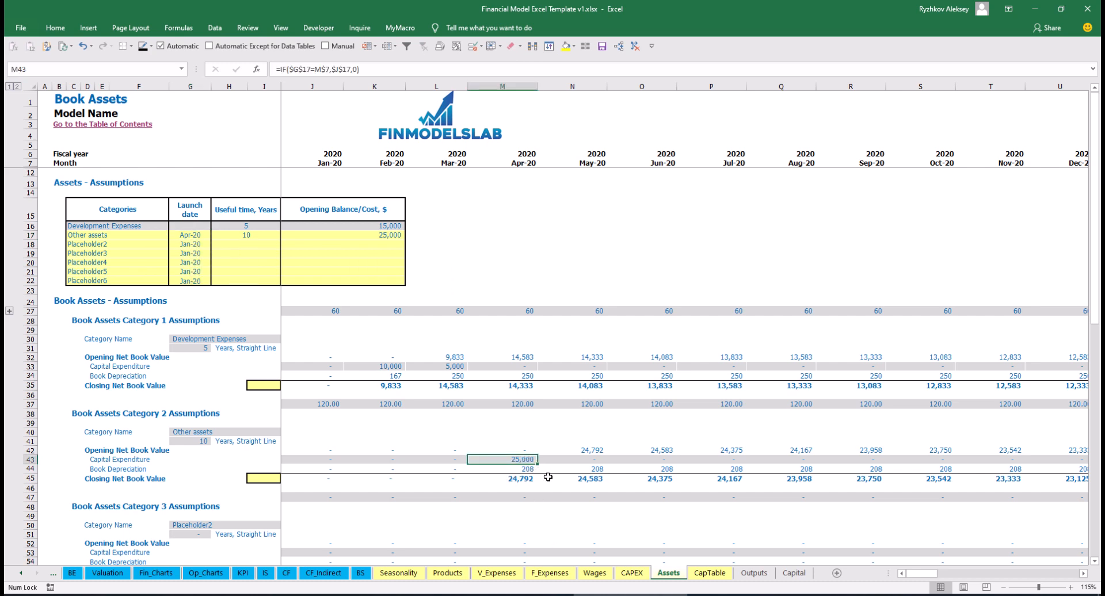
left_click_drag(661, 475, 713, 468)
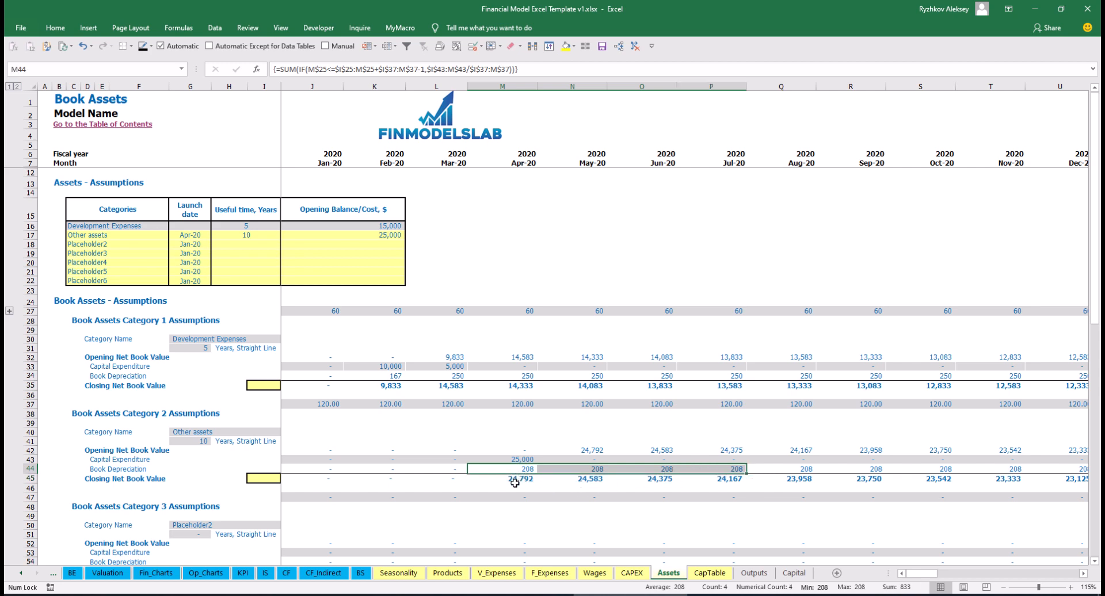
left_click_drag(527, 480, 756, 478)
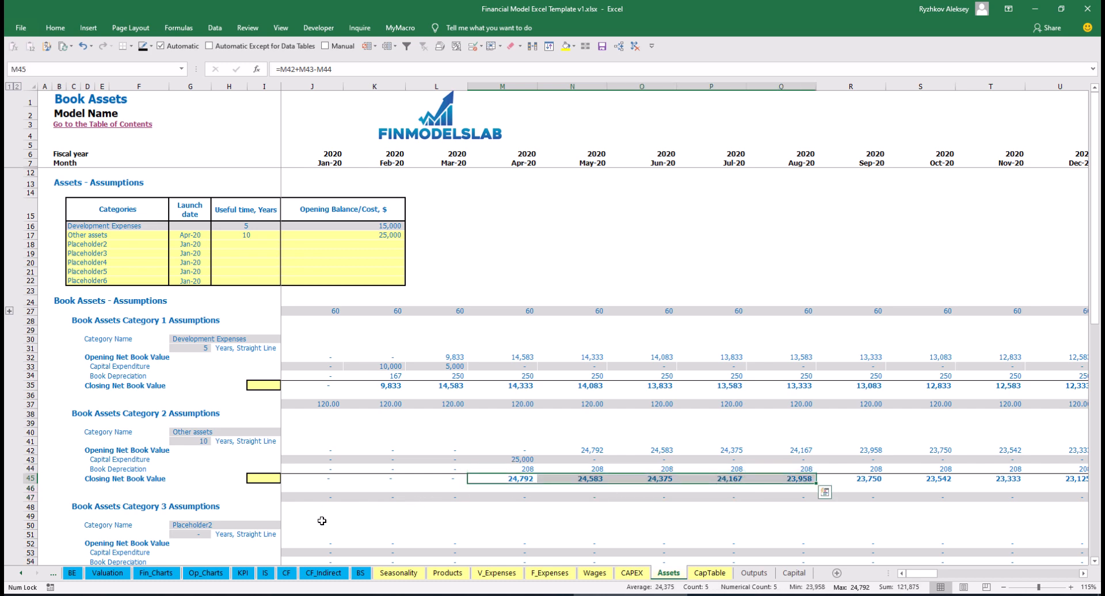
Step: Review the income statement and cash flow statement, and examine the balance sheet's Fixed Assets, CAPEX Prepayment and CAPEX Payable rows
left_click(265, 573)
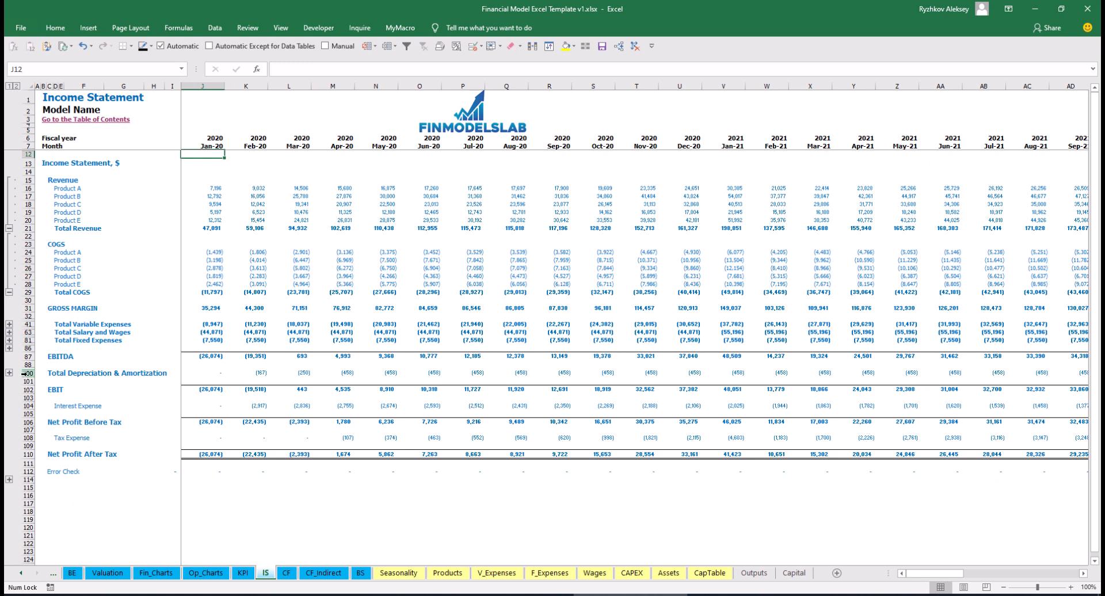
left_click(281, 573)
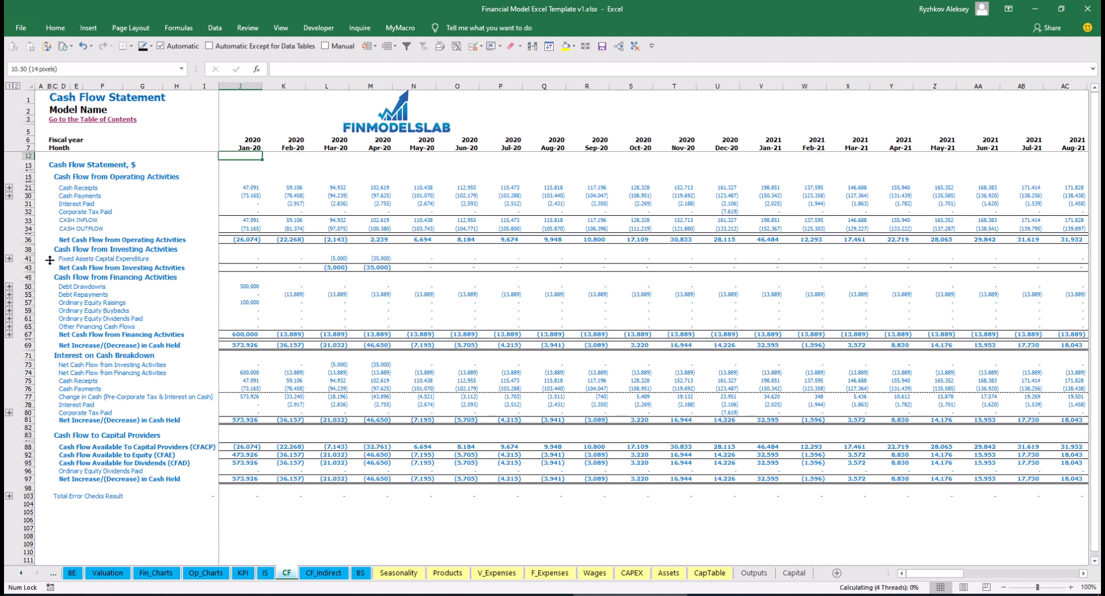
left_click(359, 573)
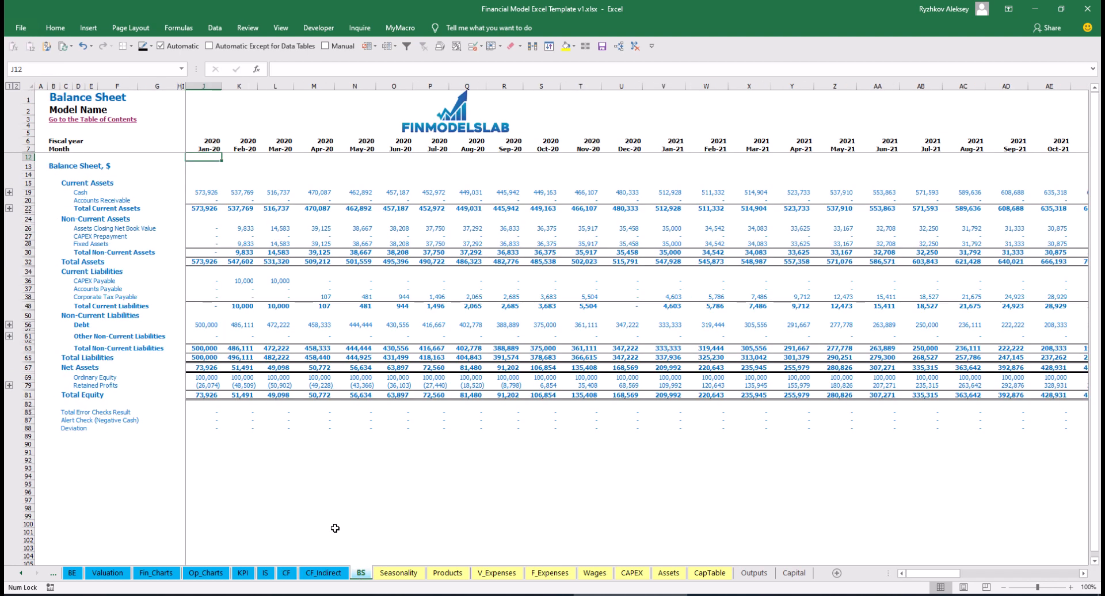
left_click(27, 244)
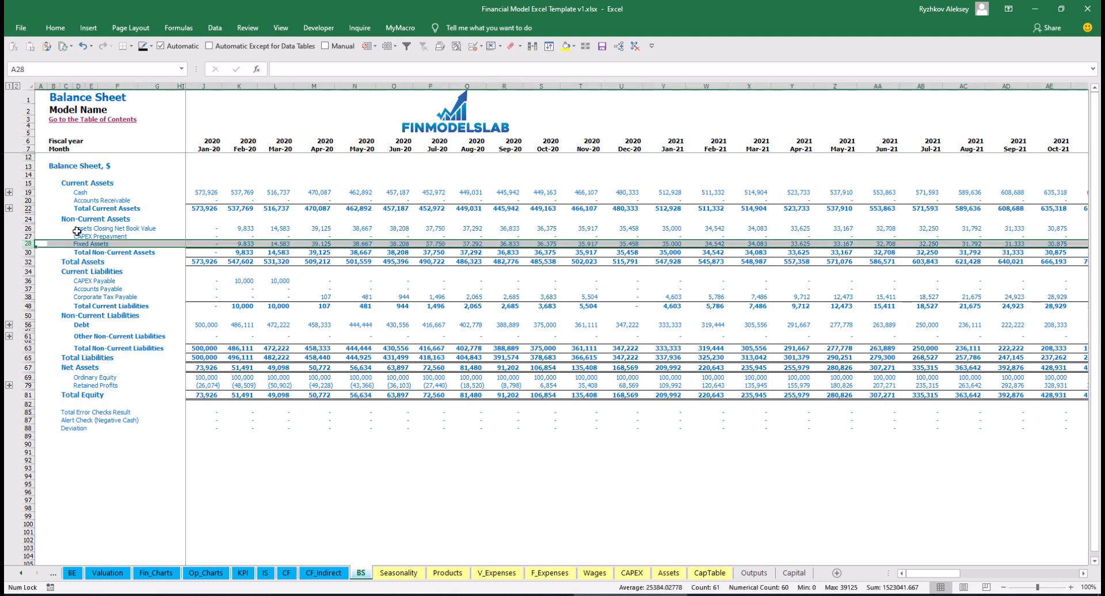
left_click(26, 236)
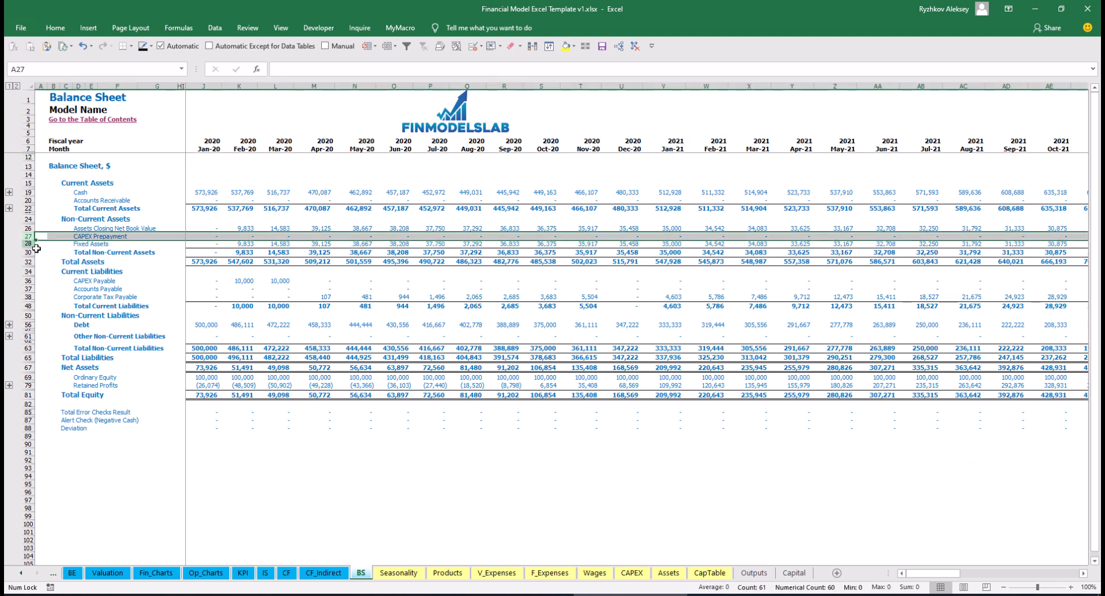
left_click(28, 281)
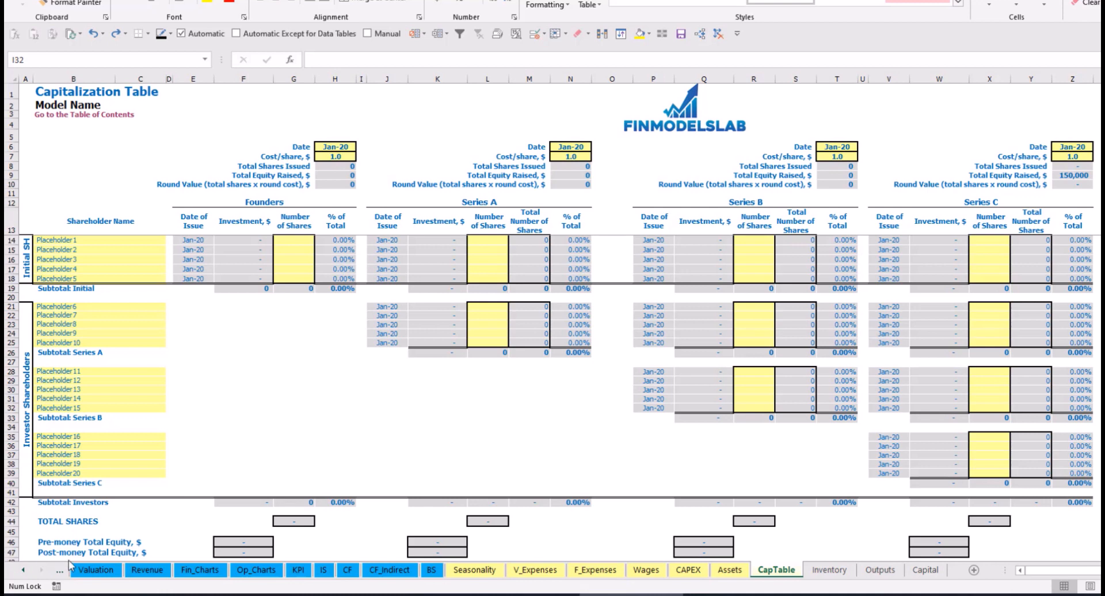
Step: Name the first two initial shareholders on the CapTable sheet "Founder 1" and "Founder 2"
left_click(59, 238)
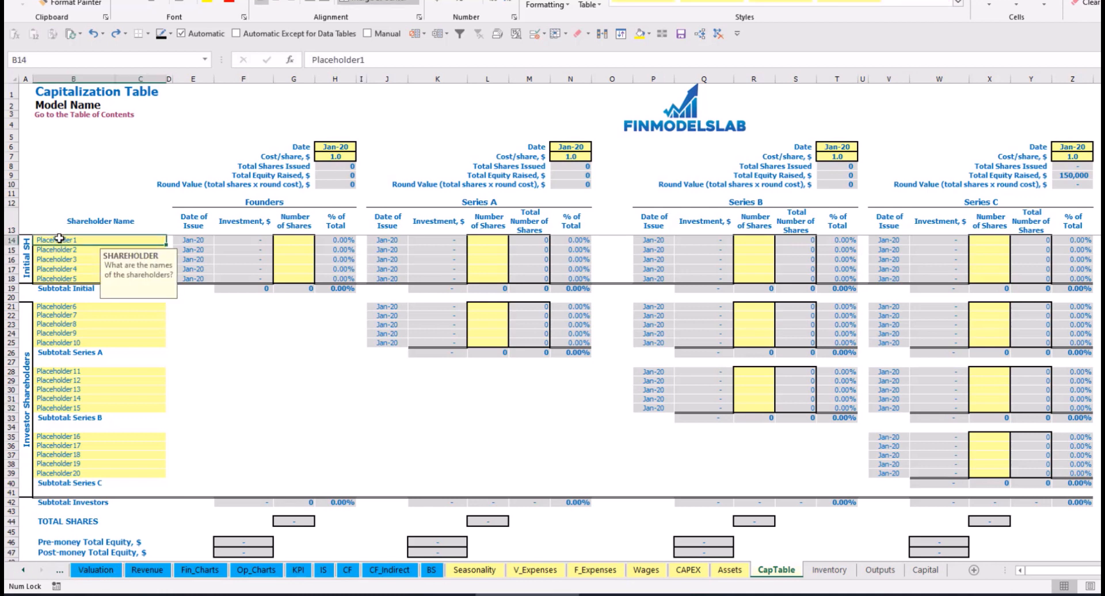
type("F")
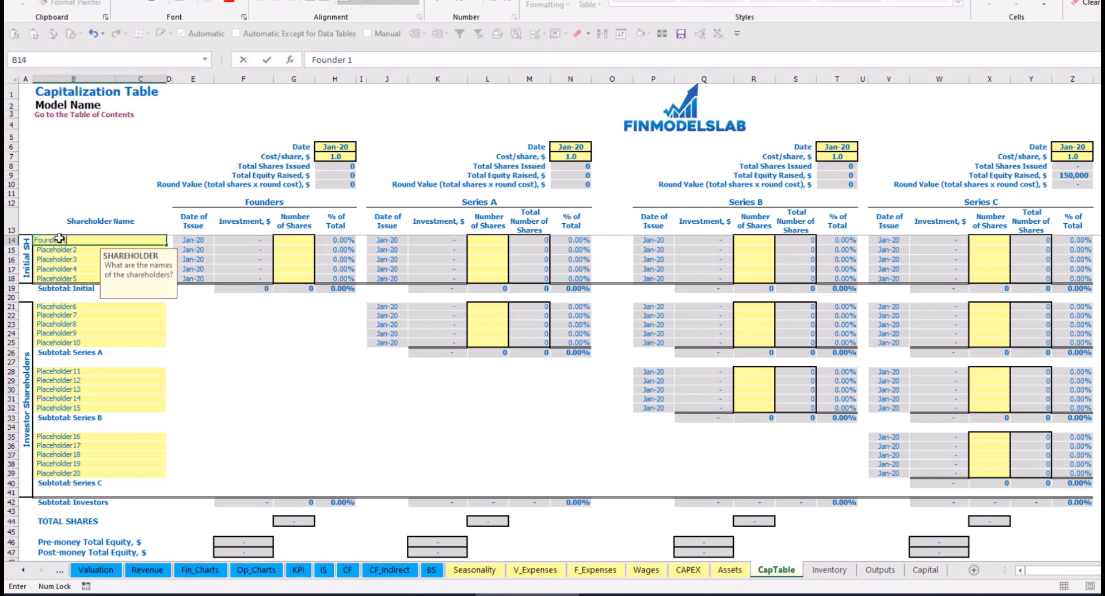
type("ounder 1")
key("ctrl+Return")
key("ctrl+c")
key("Down")
key("ctrl+v")
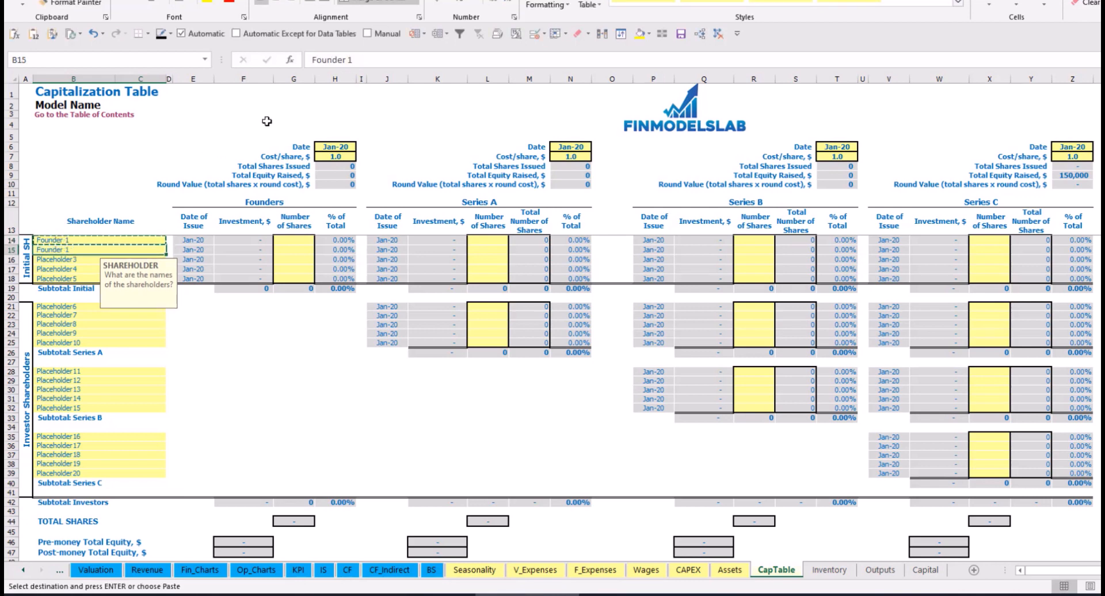
left_click(366, 62)
key("BackSpace")
type("2")
key("Return")
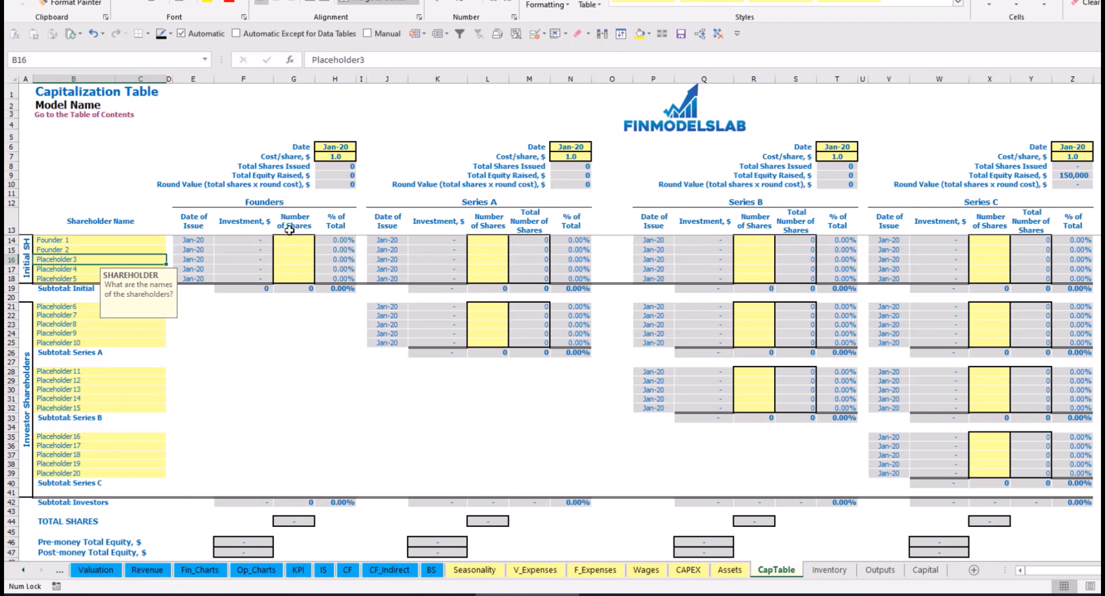
Step: Set the Founders round's number of shares to 10,000 for Founder 1 and 20,000 for Founder 2
left_click(120, 240)
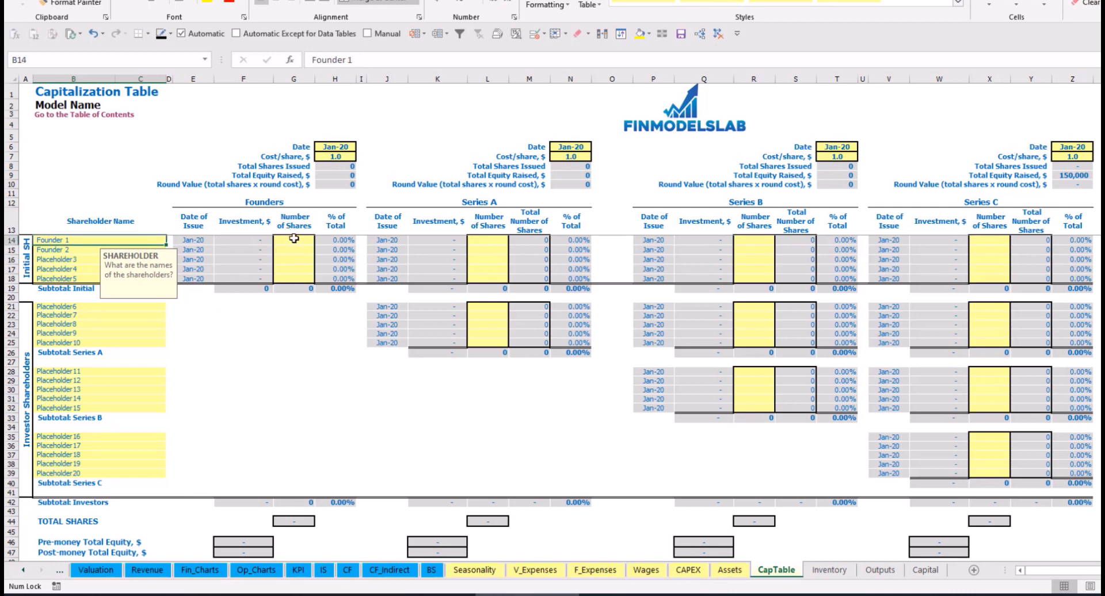
left_click(295, 240)
type("1")
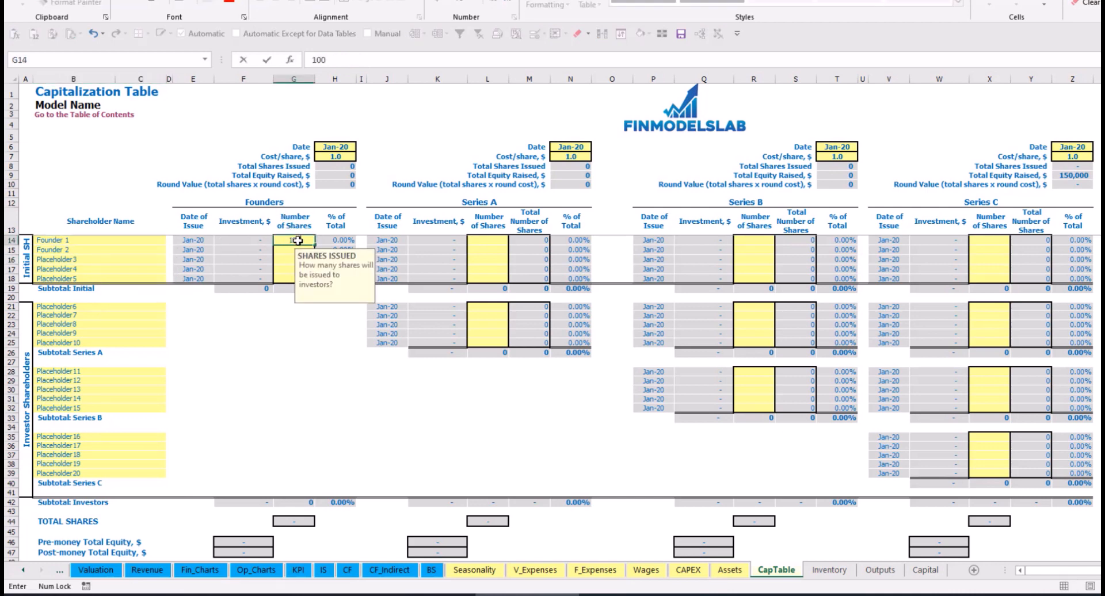
type("0,000")
key("Return")
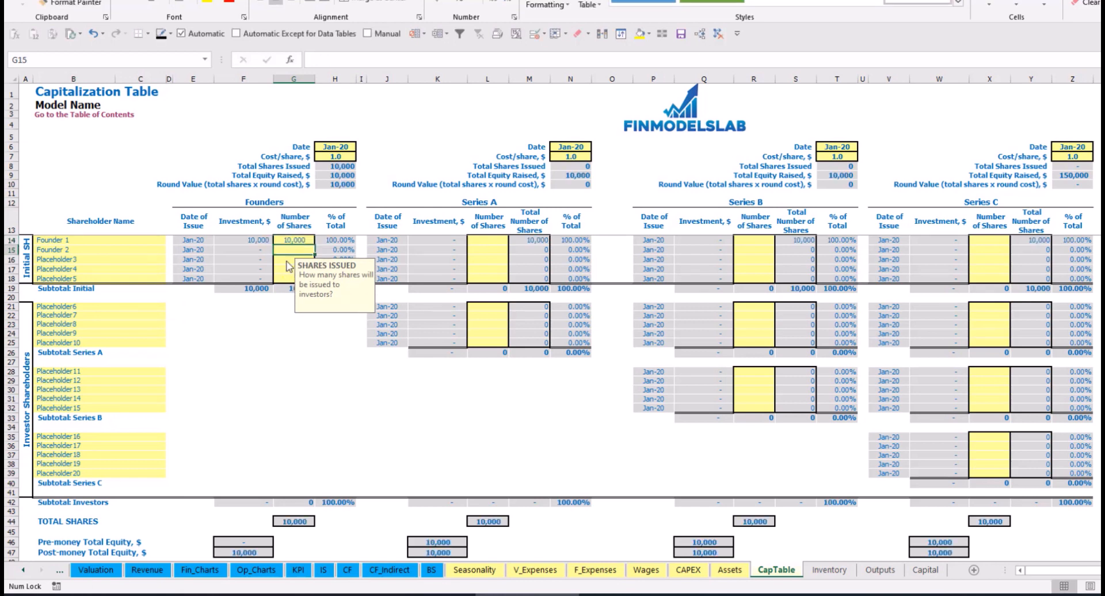
type("20000")
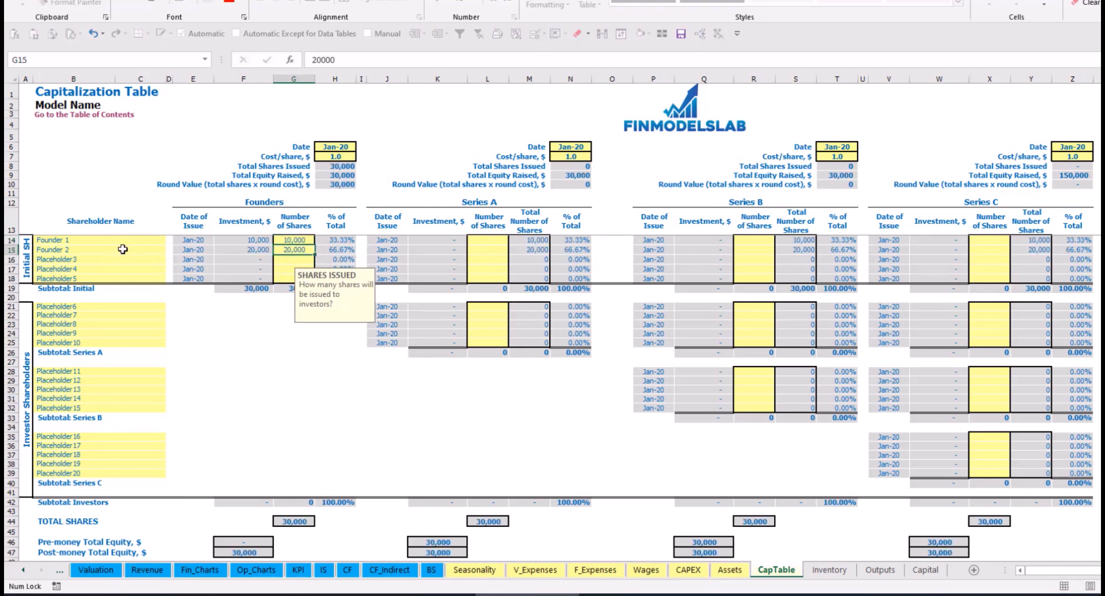
Step: Set the Founders round's cost per share to 2 and its date to Feb-20
key("Return")
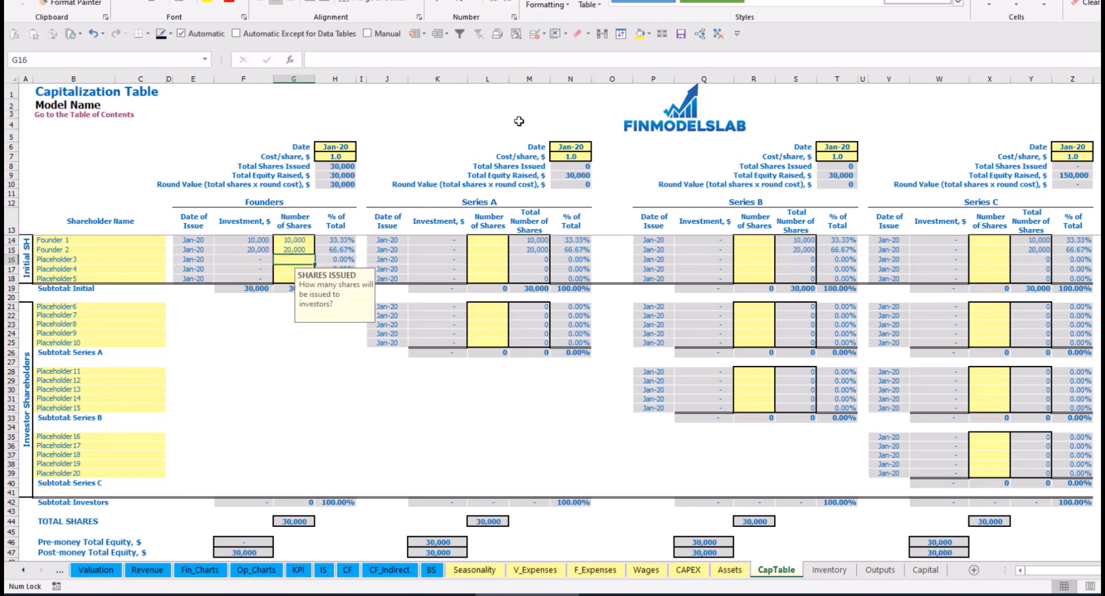
left_click(325, 161)
left_click(324, 158)
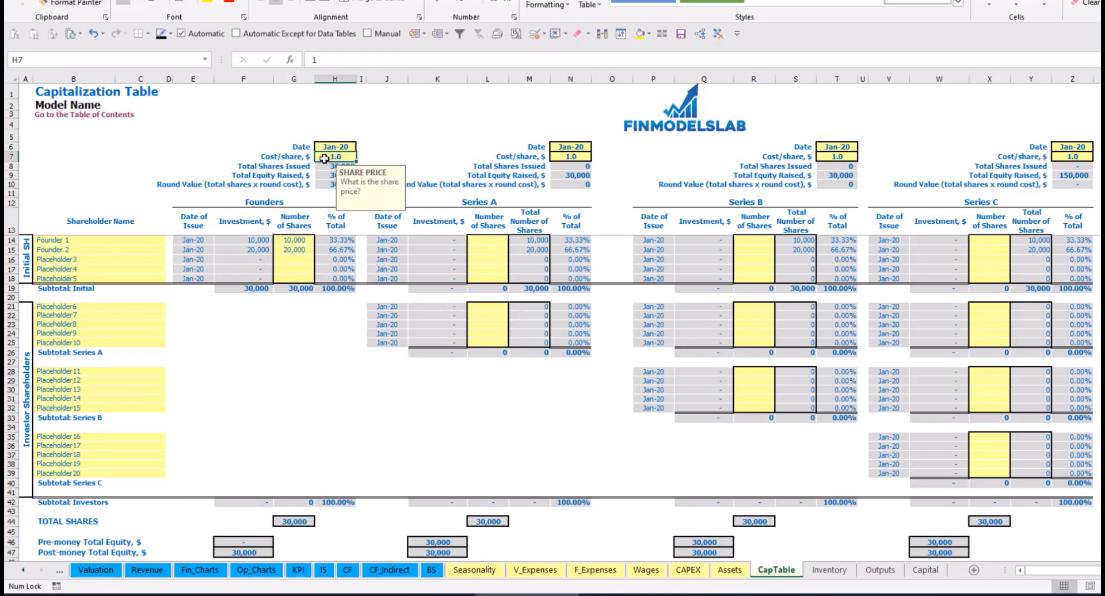
type("2")
key("Return")
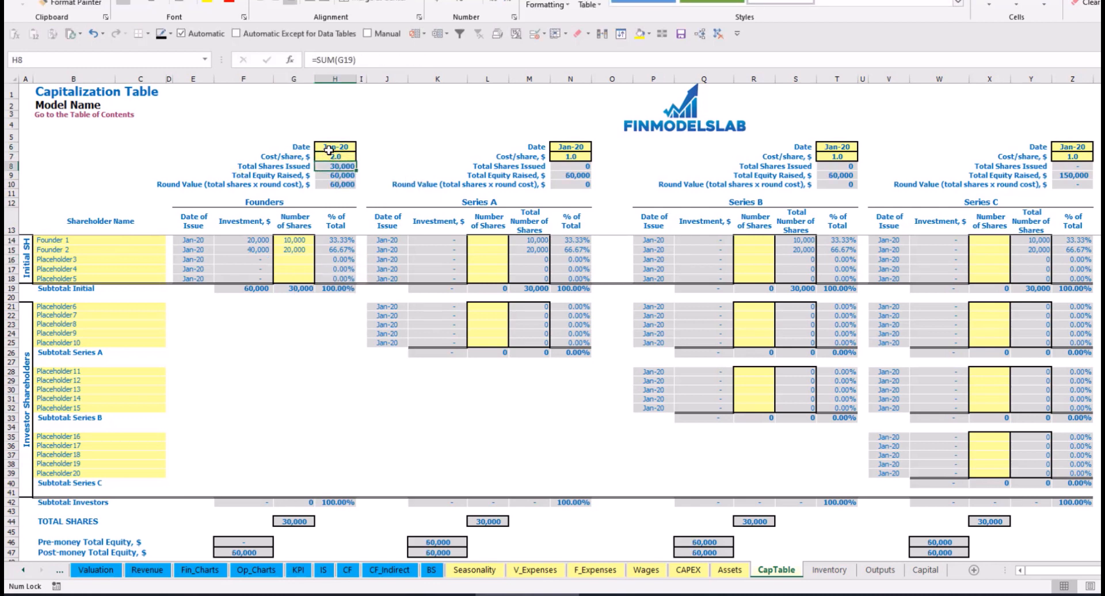
left_click(353, 146)
left_click(361, 147)
left_click(331, 165)
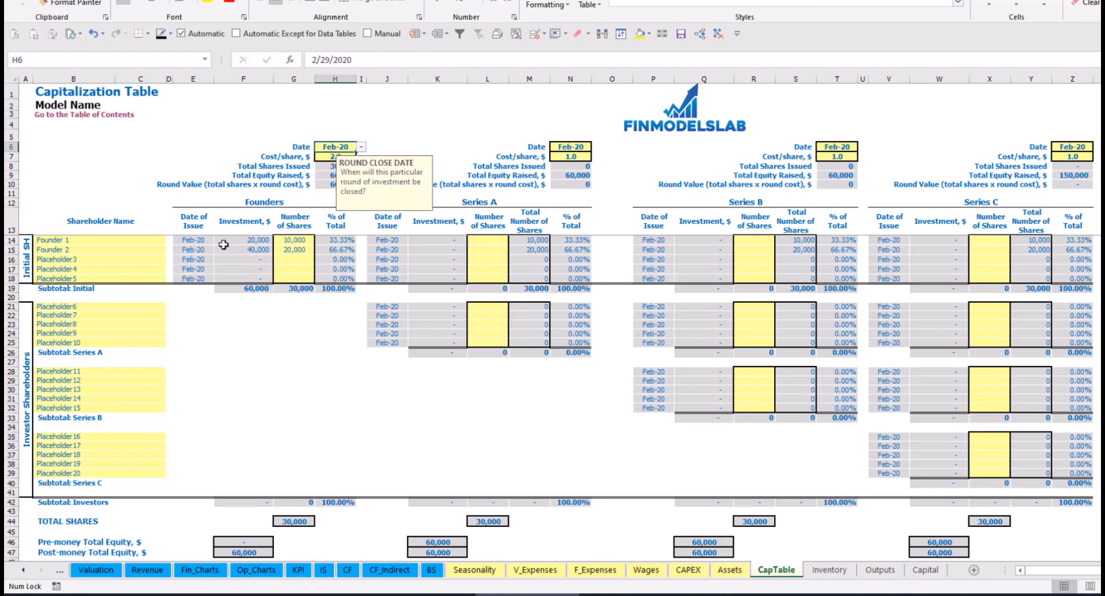
Step: Examine the founders' investment amounts and subtotal, the post-money total equity row and Founder 1's percentage of total shares
left_click(250, 241)
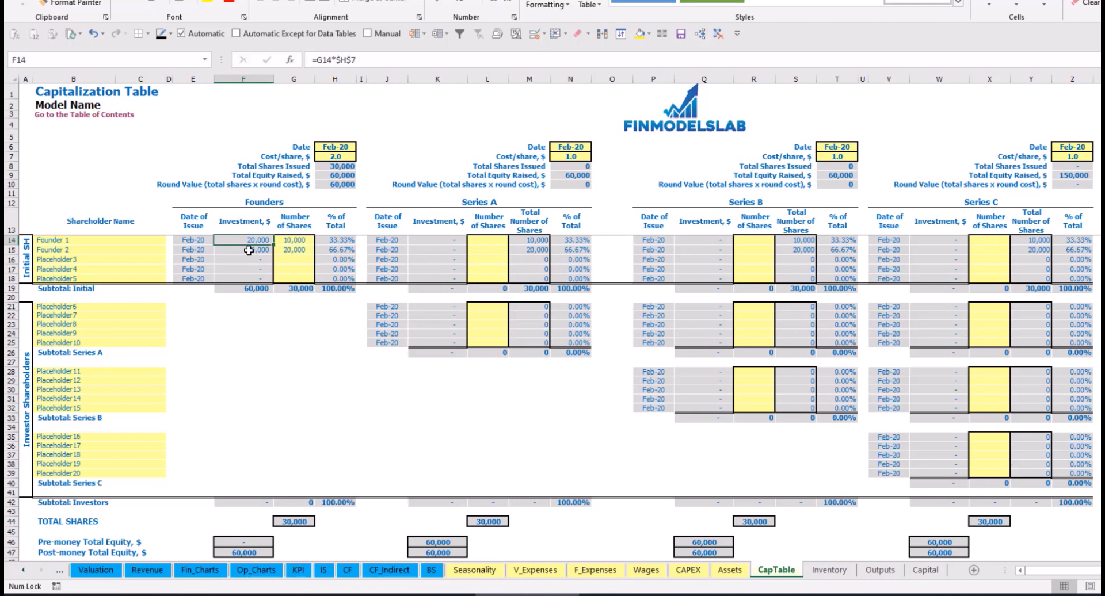
left_click(248, 250)
left_click(249, 288)
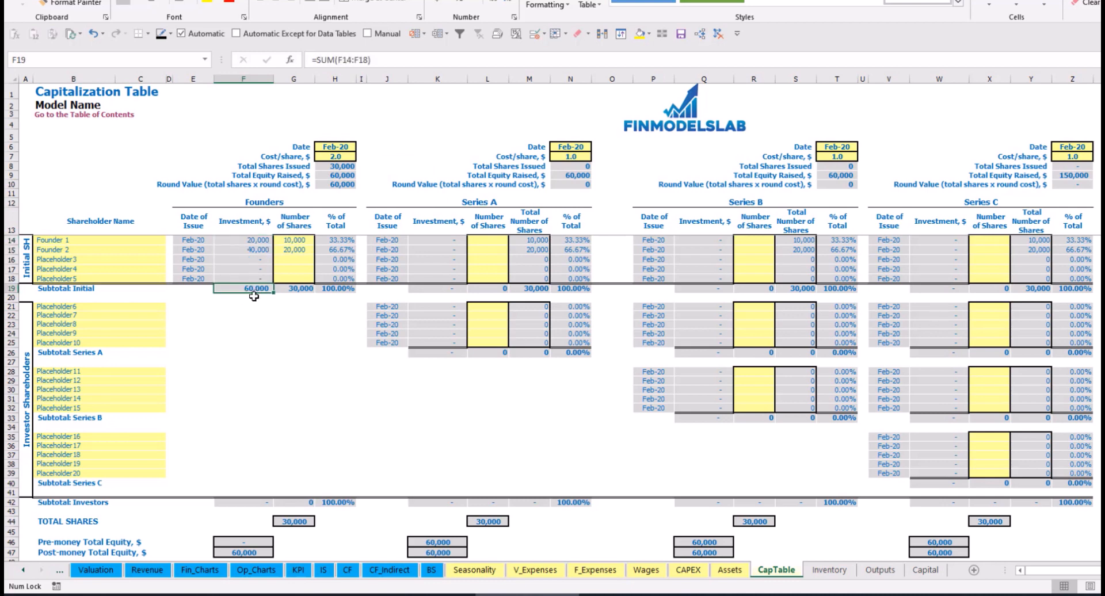
left_click(11, 552)
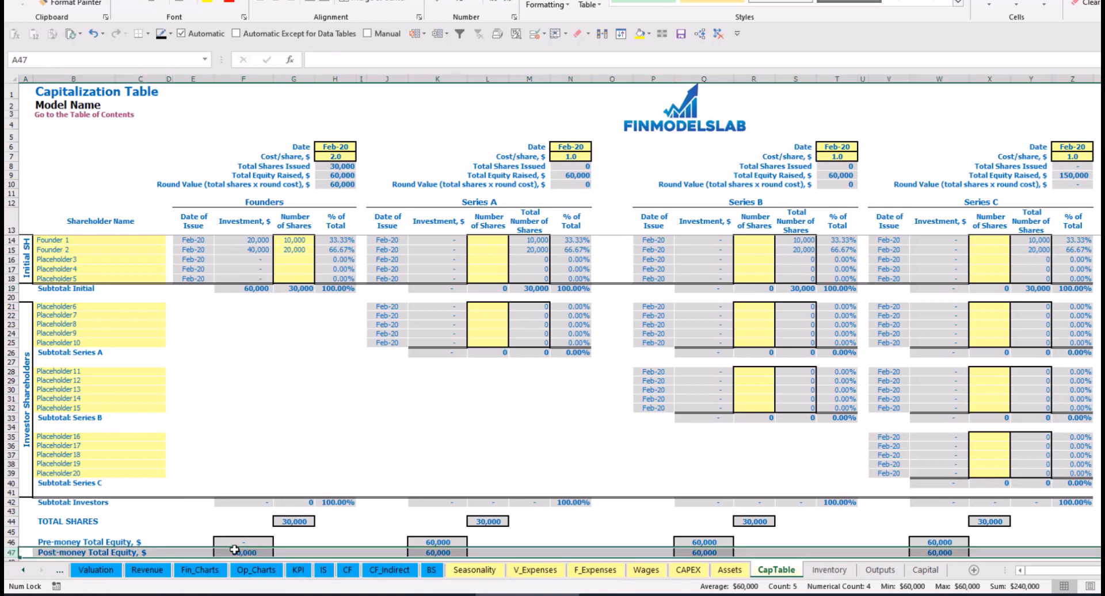
left_click(340, 240)
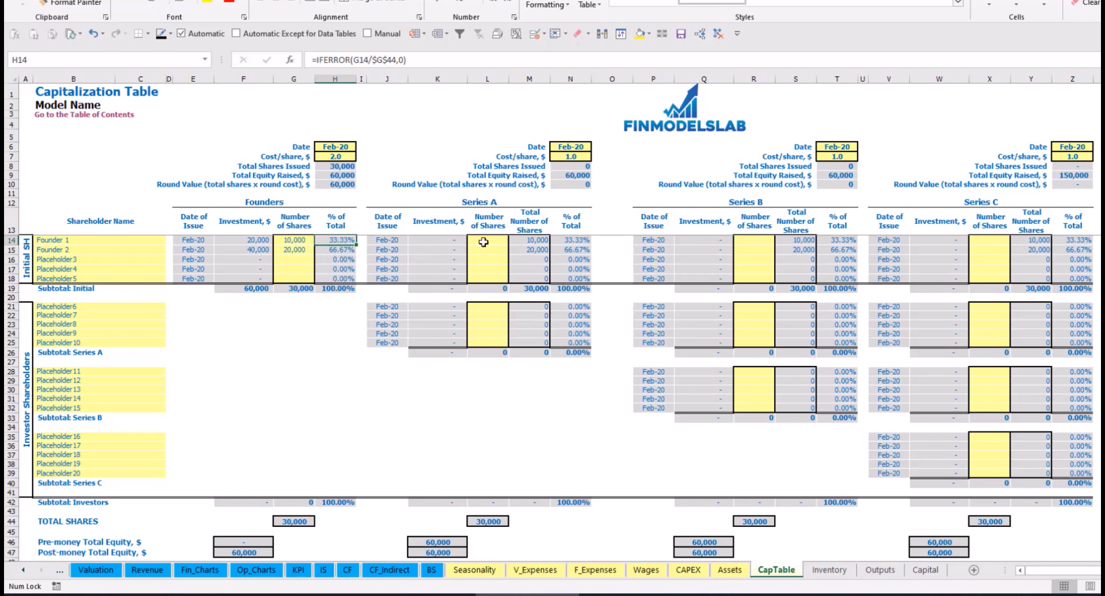
Step: Name the first investor shareholder in the Series A group "Investor 1"
left_click(132, 308)
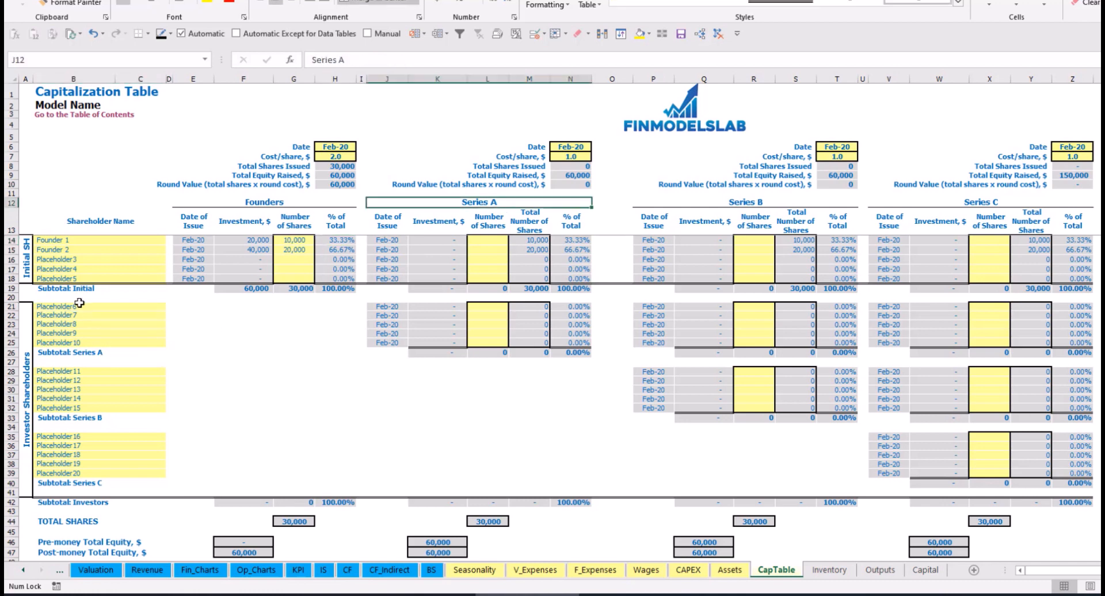
type("Investor 1")
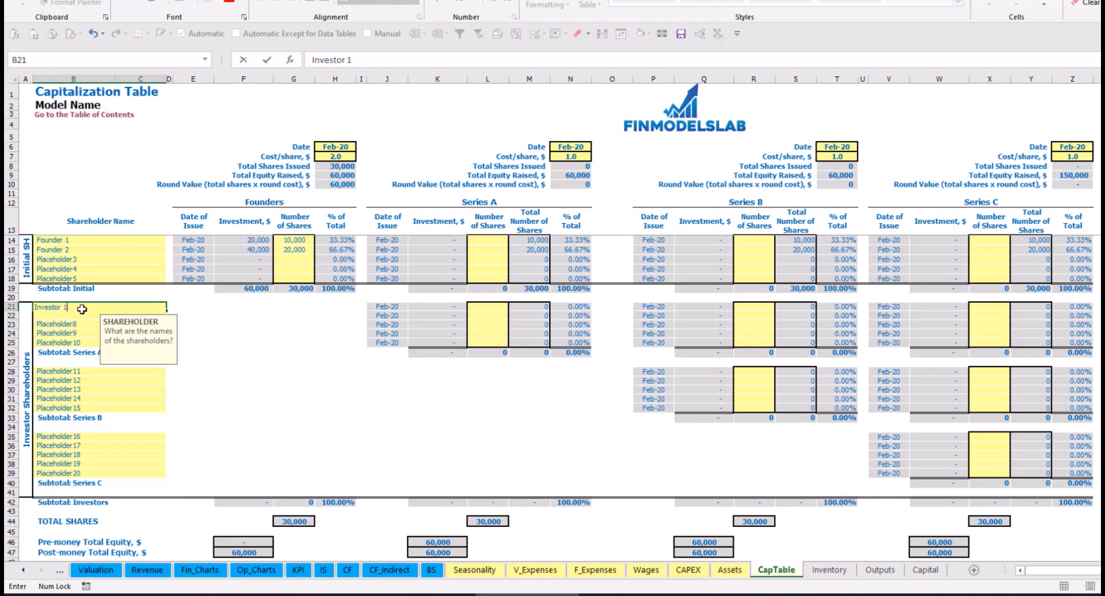
key("Return")
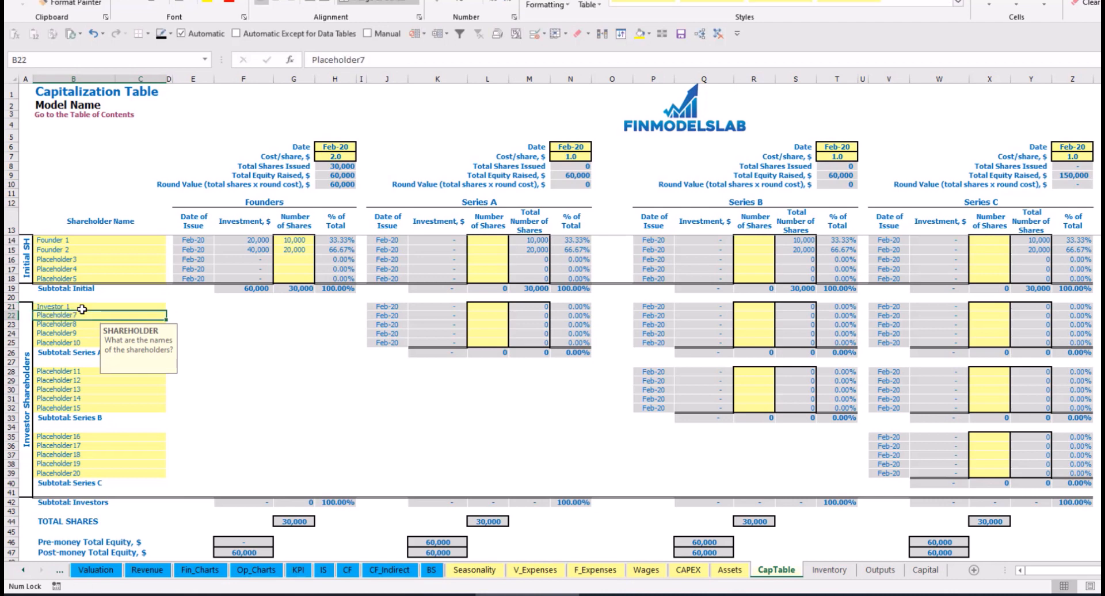
Step: Set the Series A round's date to May-20 and its cost per share to 5
left_click(578, 145)
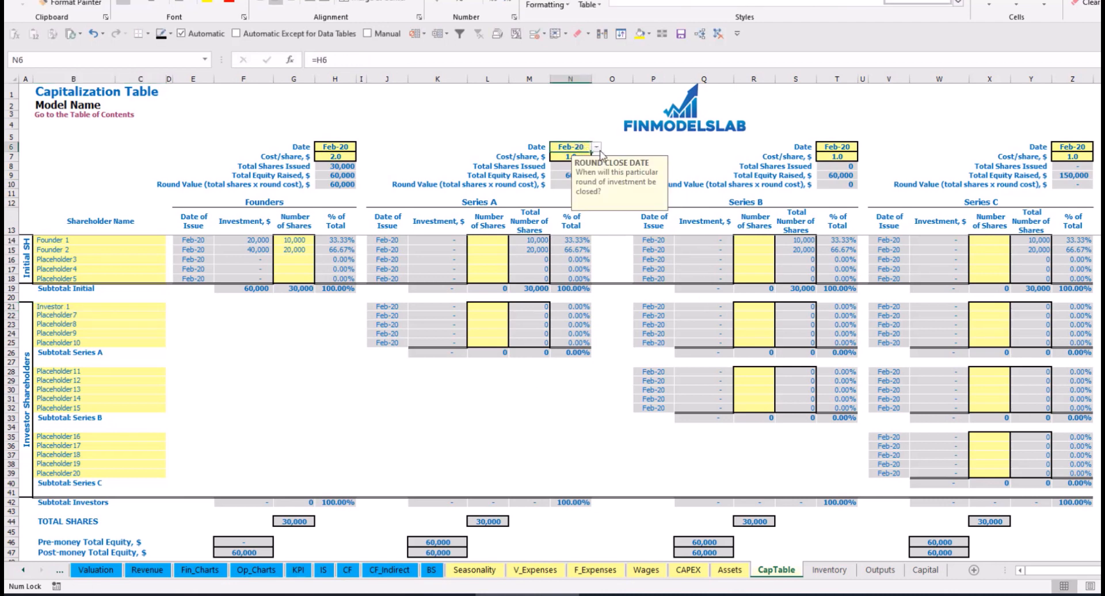
left_click(597, 147)
left_click(583, 186)
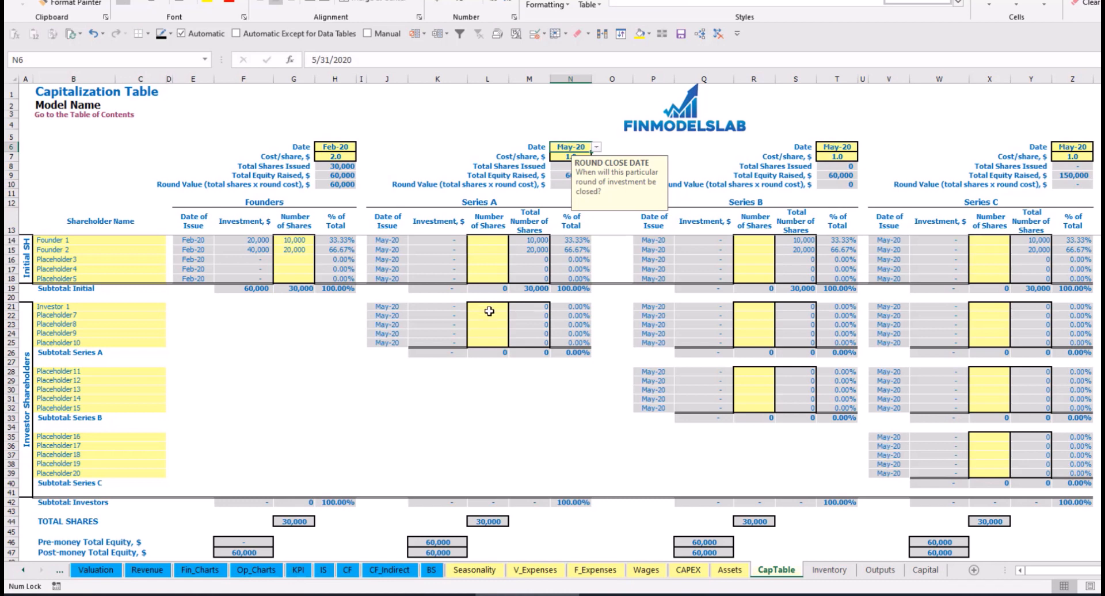
left_click(565, 155)
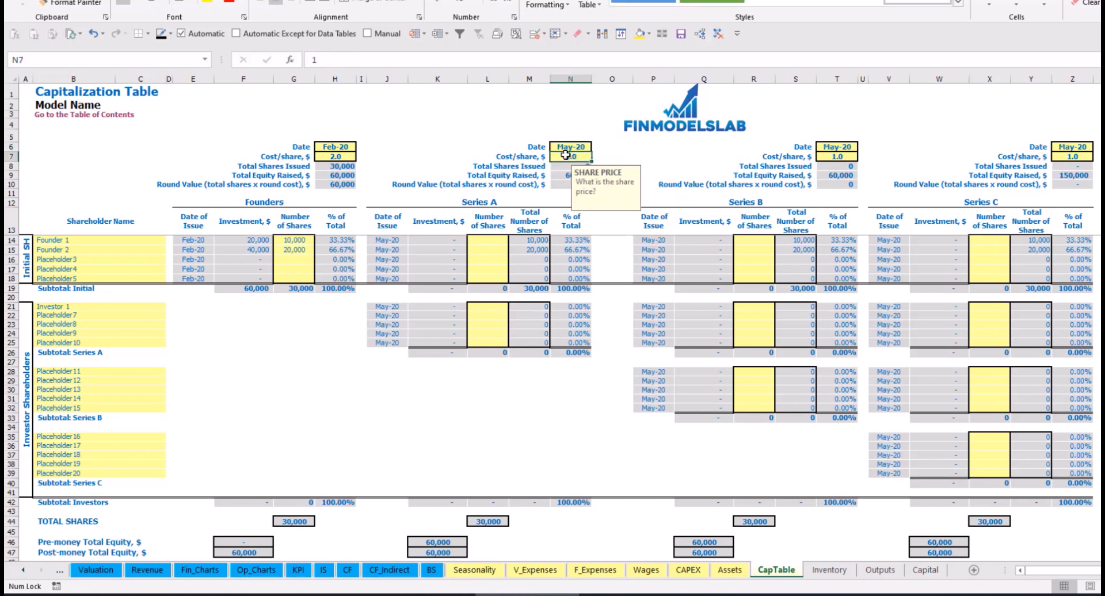
type("5")
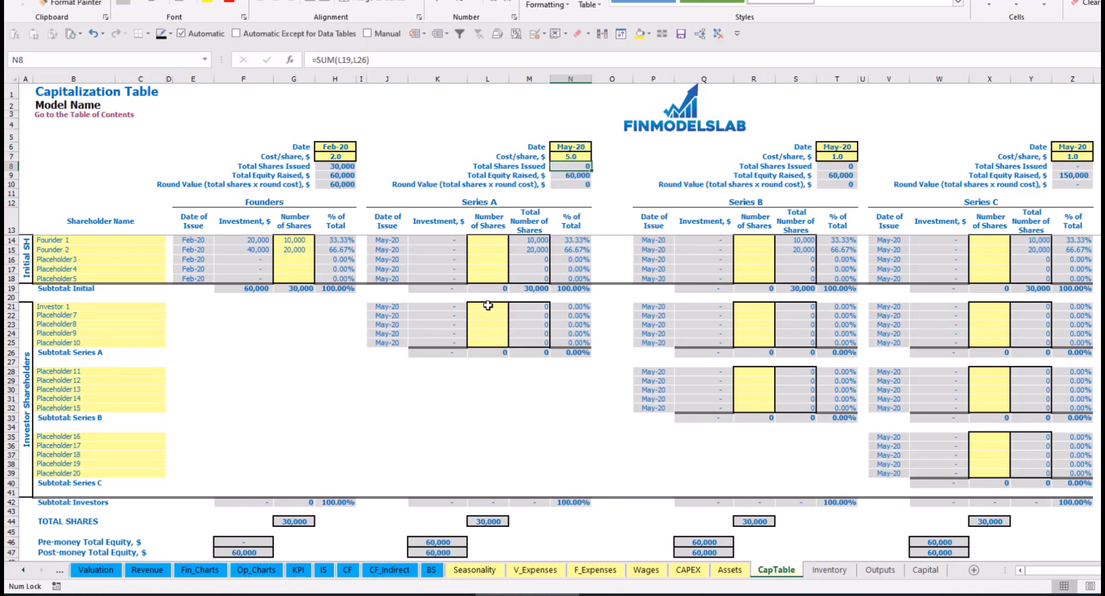
Step: Set Investor 1's number of shares in the Series A round to 1,000
left_click(488, 306)
type("1,00")
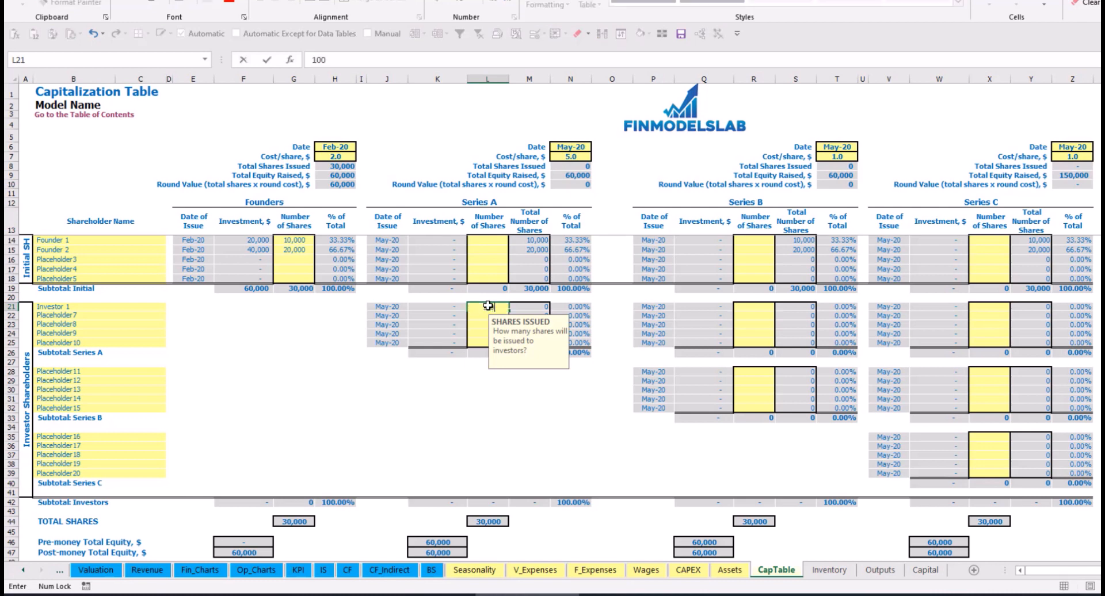
type("0")
left_click(437, 398)
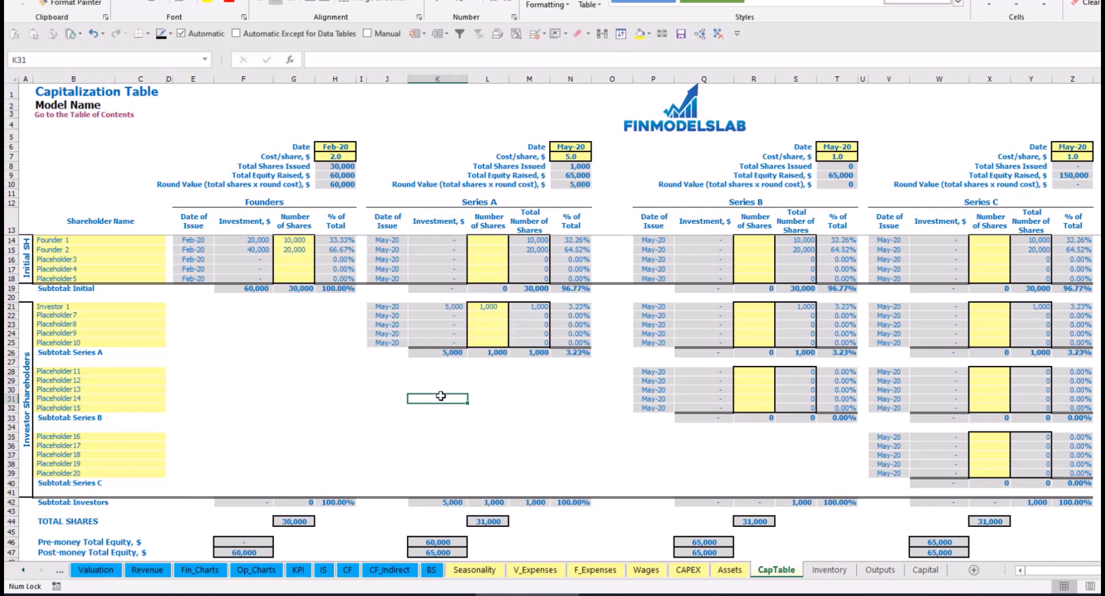
Step: Examine Investor 1's Series A investment, the round's pre-money and post-money total equity, and the ownership percentages of Investor 1 and both founders
left_click(447, 307)
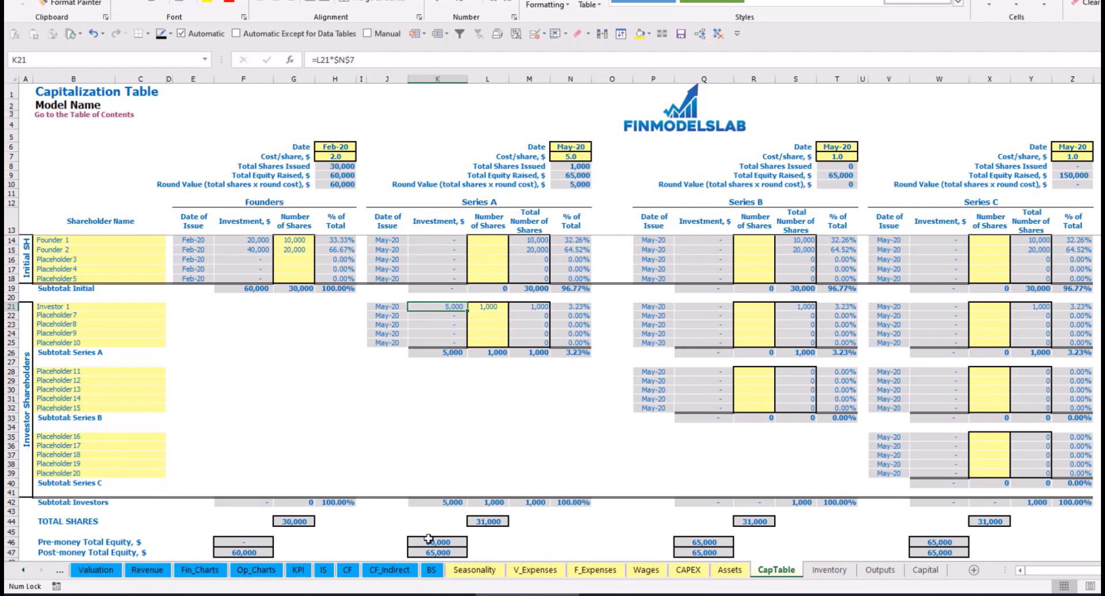
left_click(428, 539)
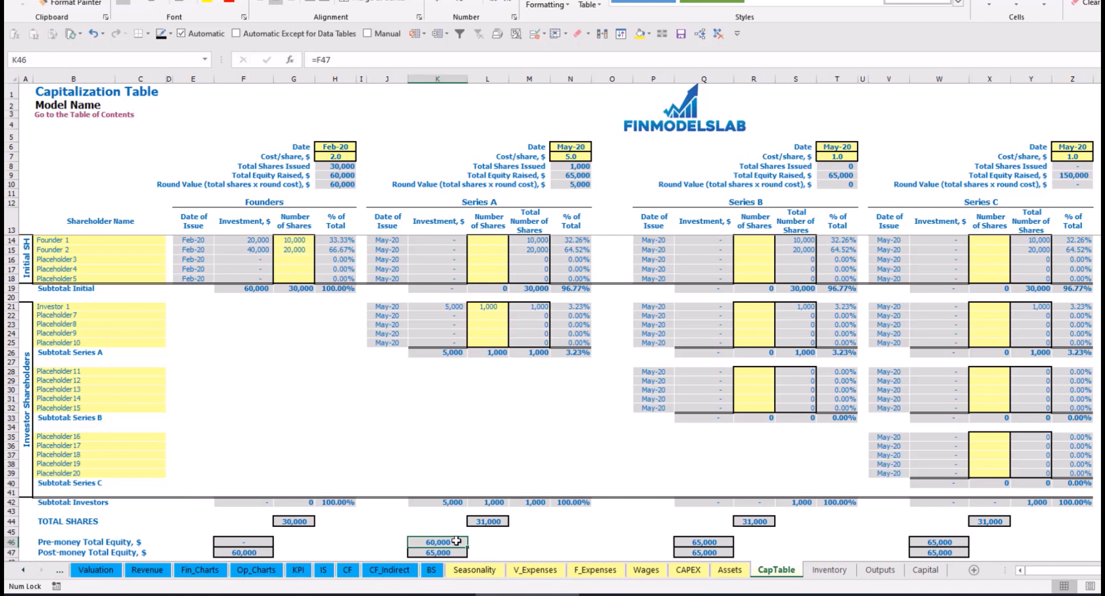
key("Down")
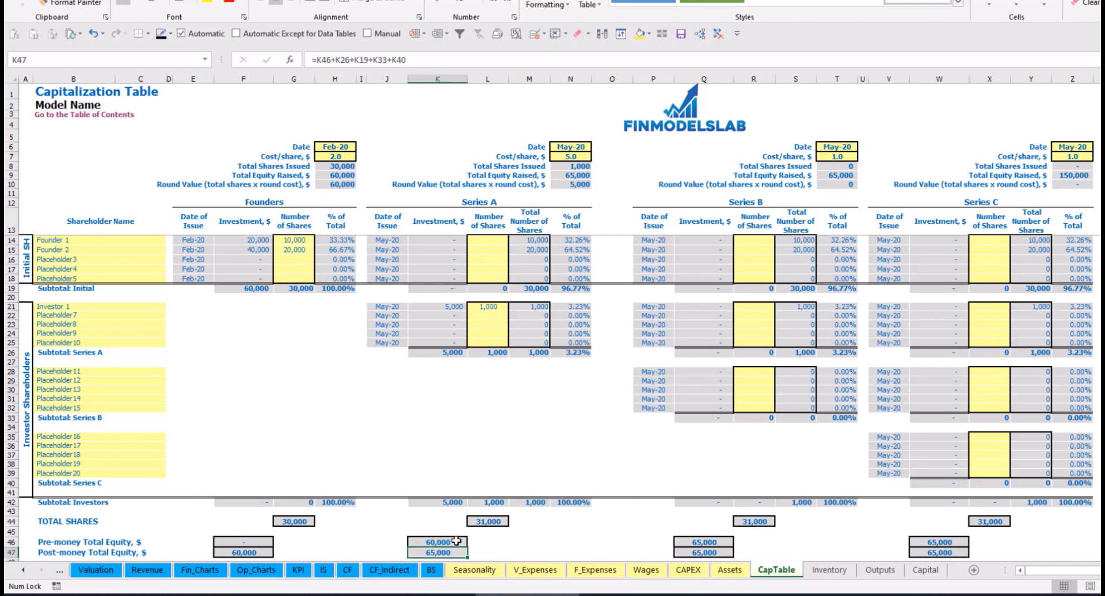
left_click(559, 306)
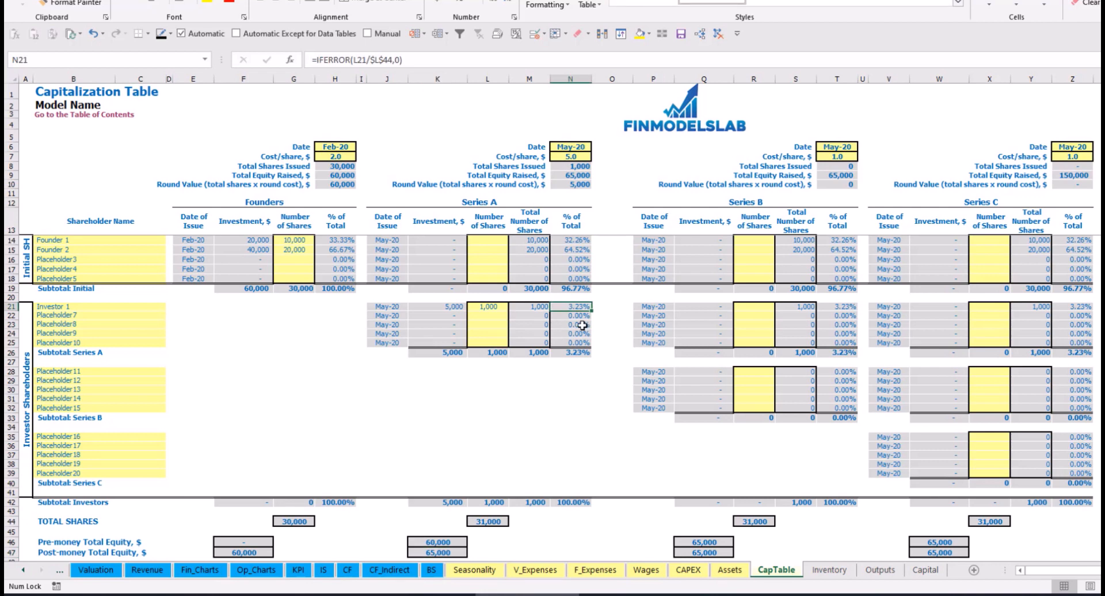
left_click_drag(126, 239, 126, 249)
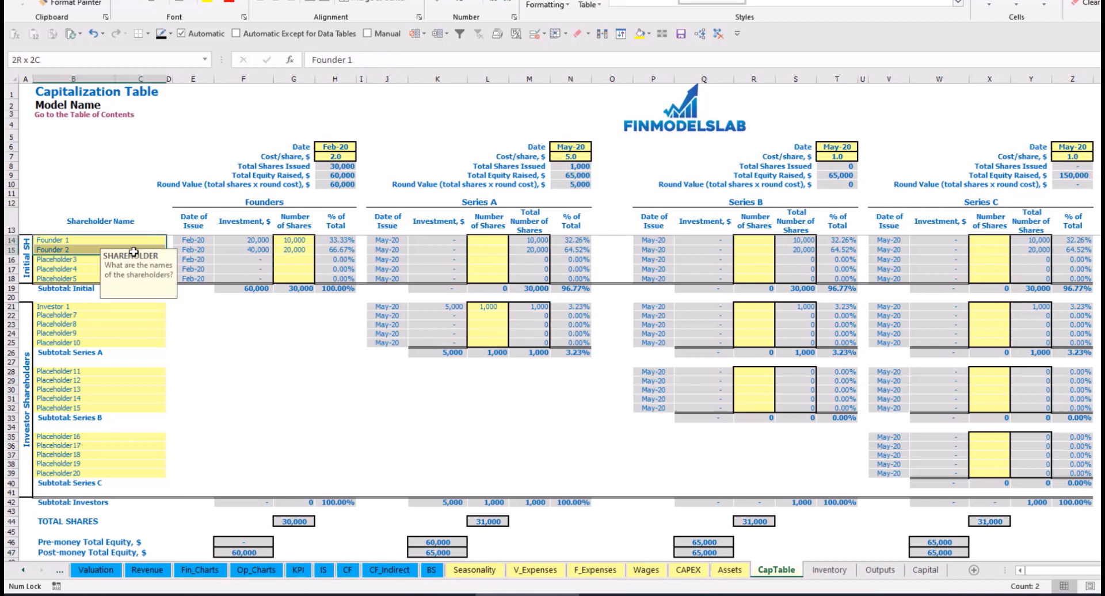
left_click_drag(570, 240, 573, 251)
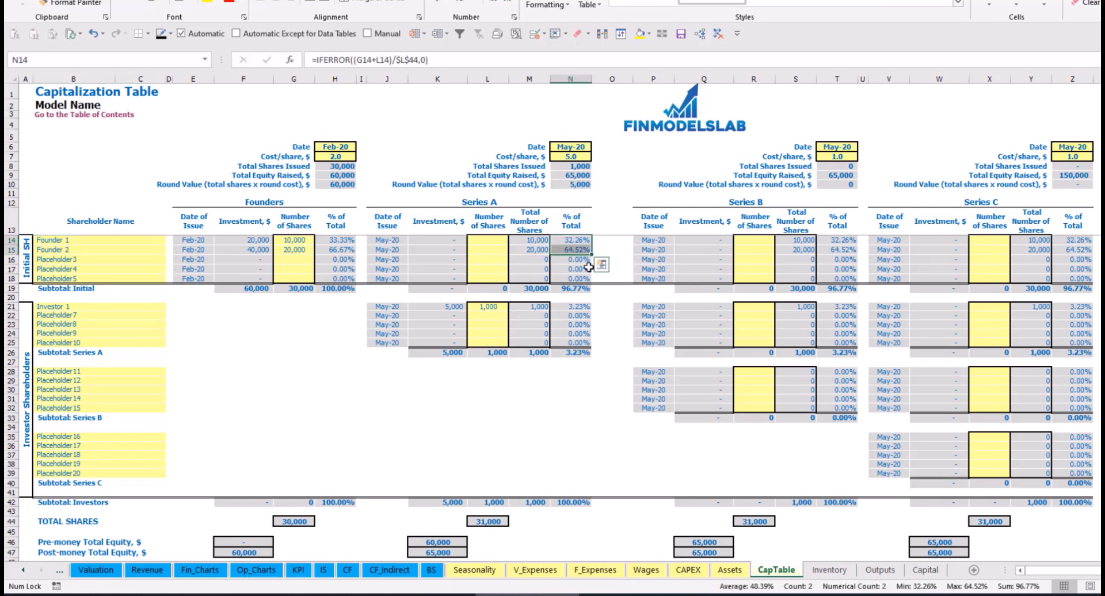
key("Up")
key("Down")
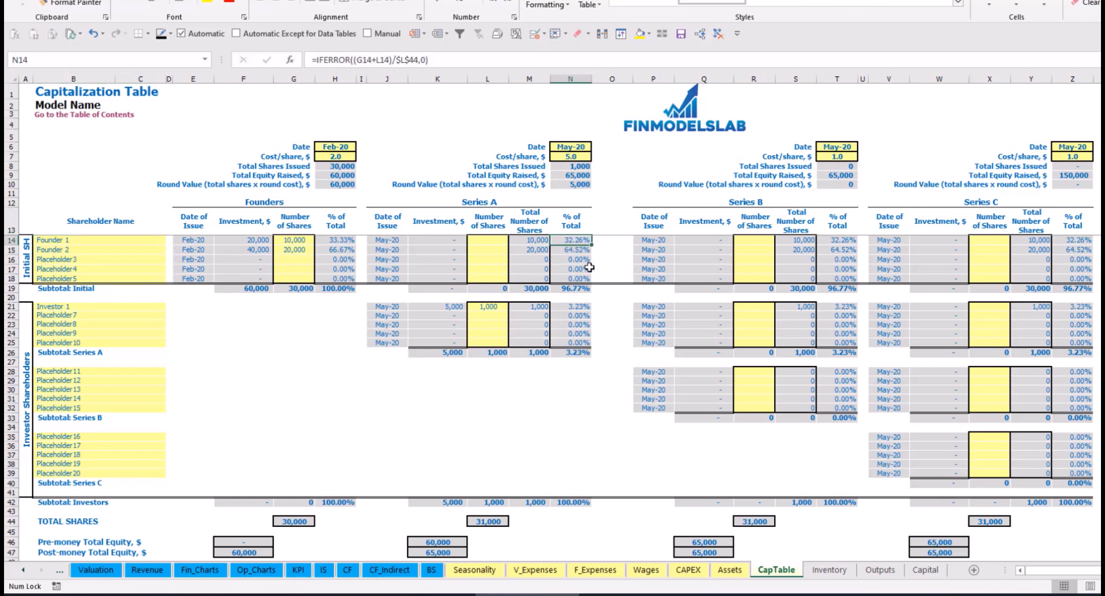
key("Down")
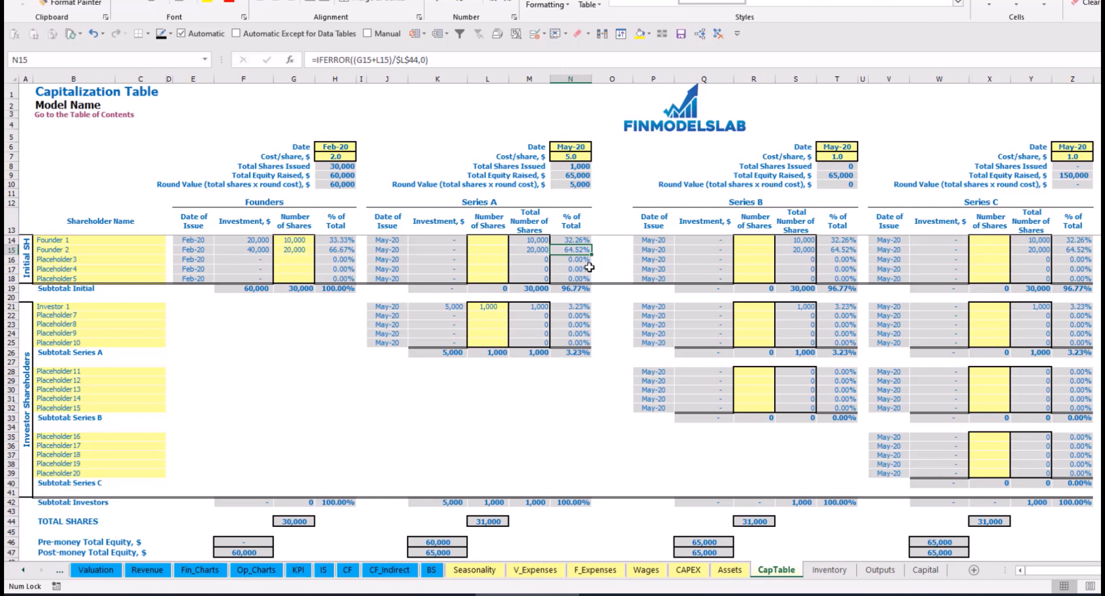
Step: Review the Series B and Series C shareholder name cells and the Series A number-of-shares cells
left_click(113, 380)
left_click(94, 439)
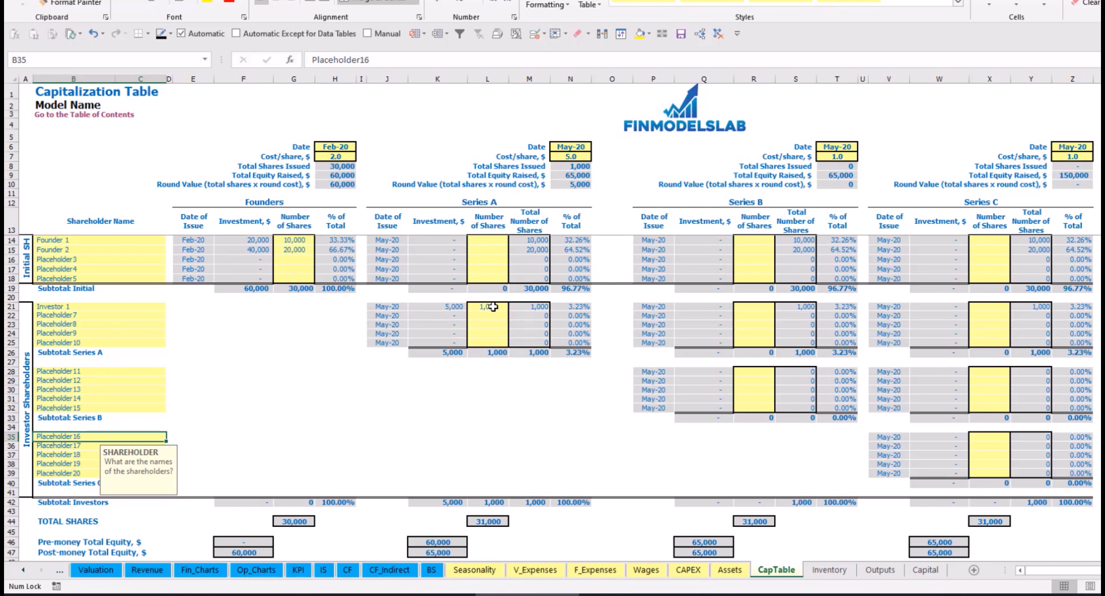
left_click_drag(493, 307, 500, 342)
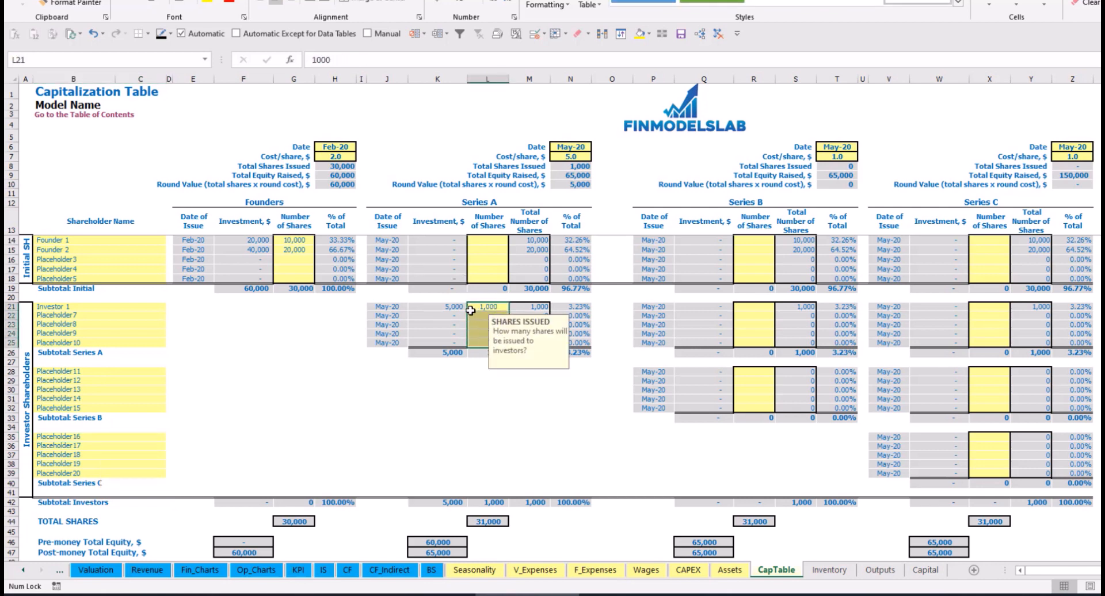
left_click(501, 390)
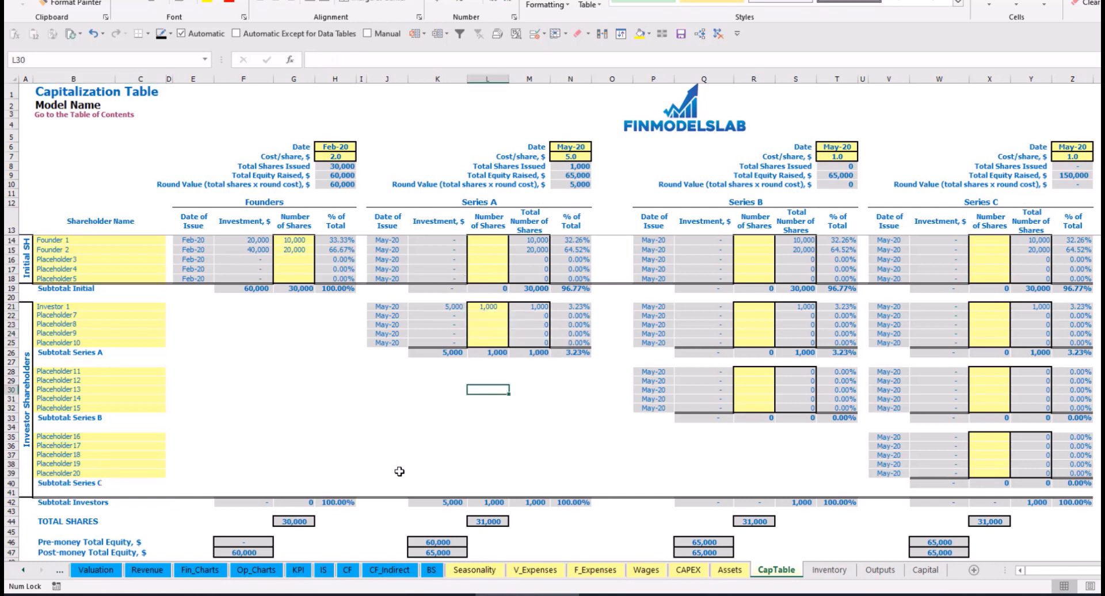
Step: Examine the Ordinary Equity Raisings row in the cash flow statement and the Ordinary Equity row in the balance sheet
left_click(348, 570)
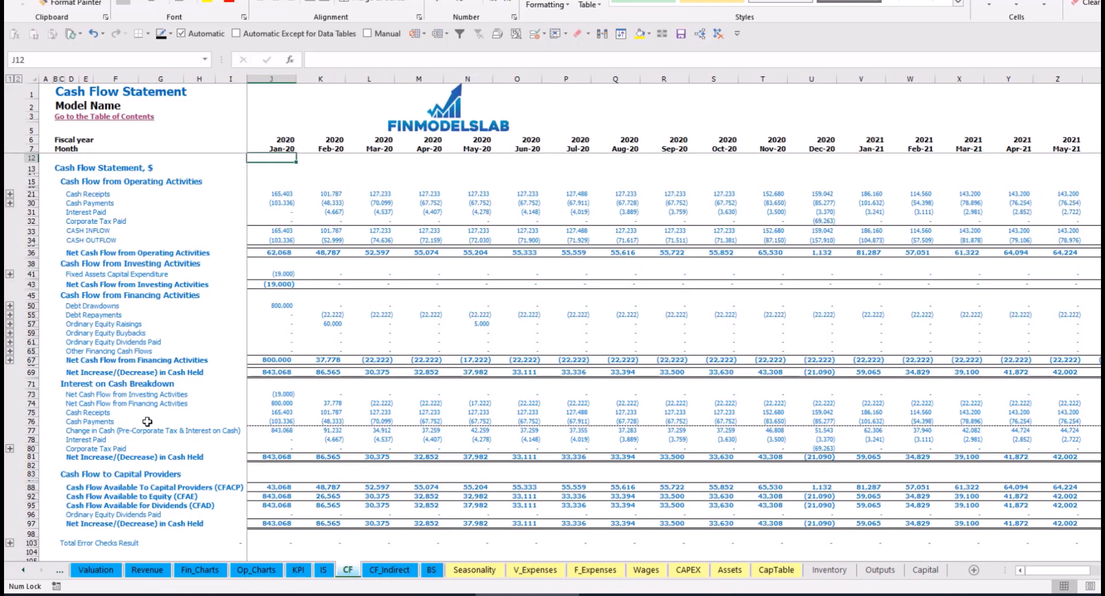
left_click(30, 324)
left_click(337, 326)
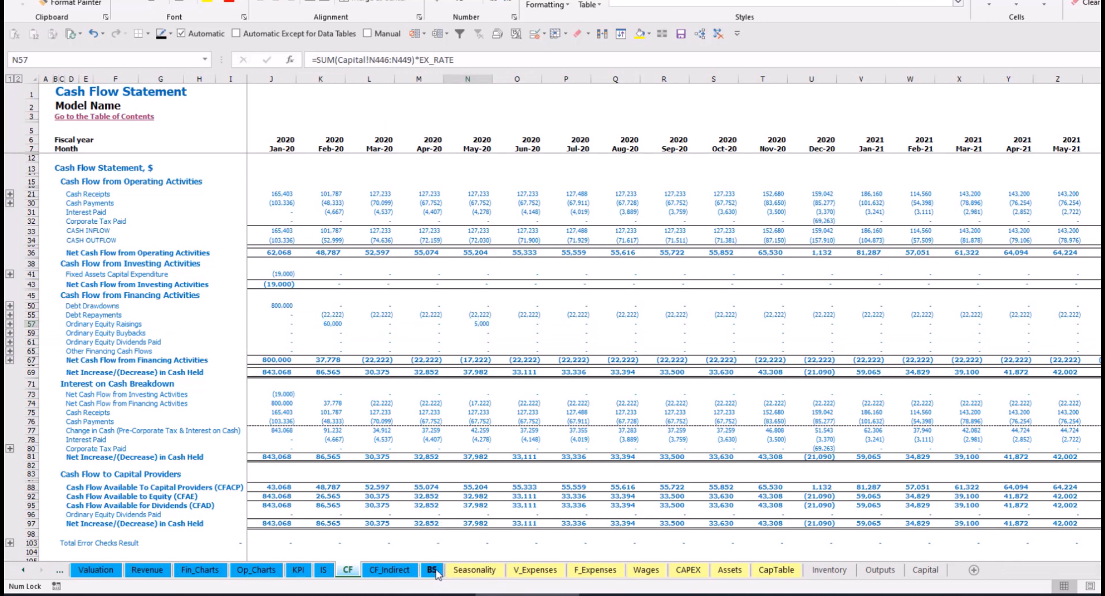
left_click(431, 570)
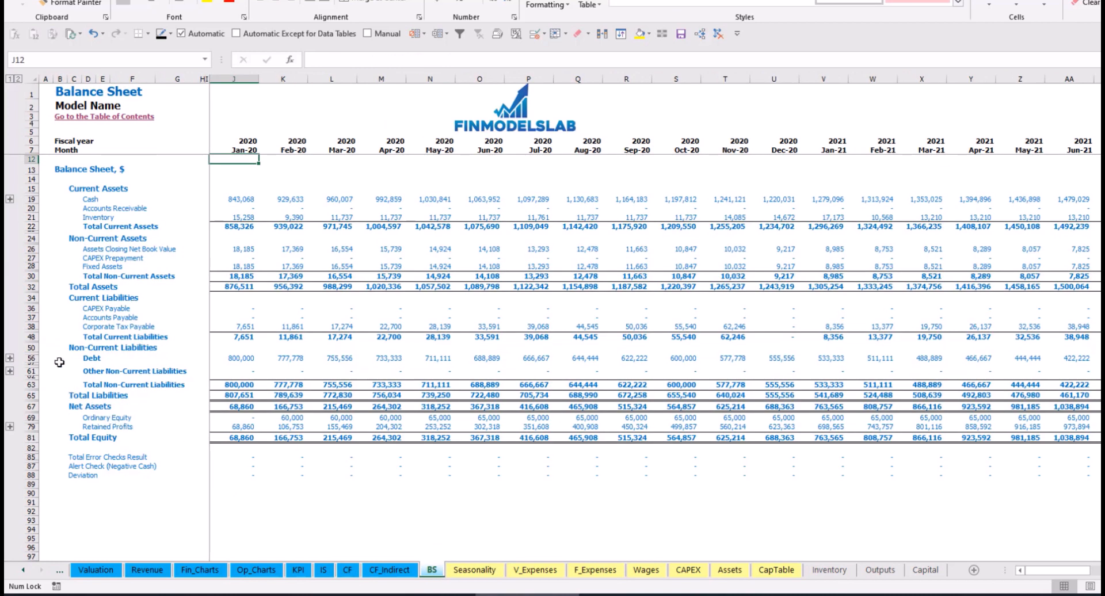
left_click(30, 418)
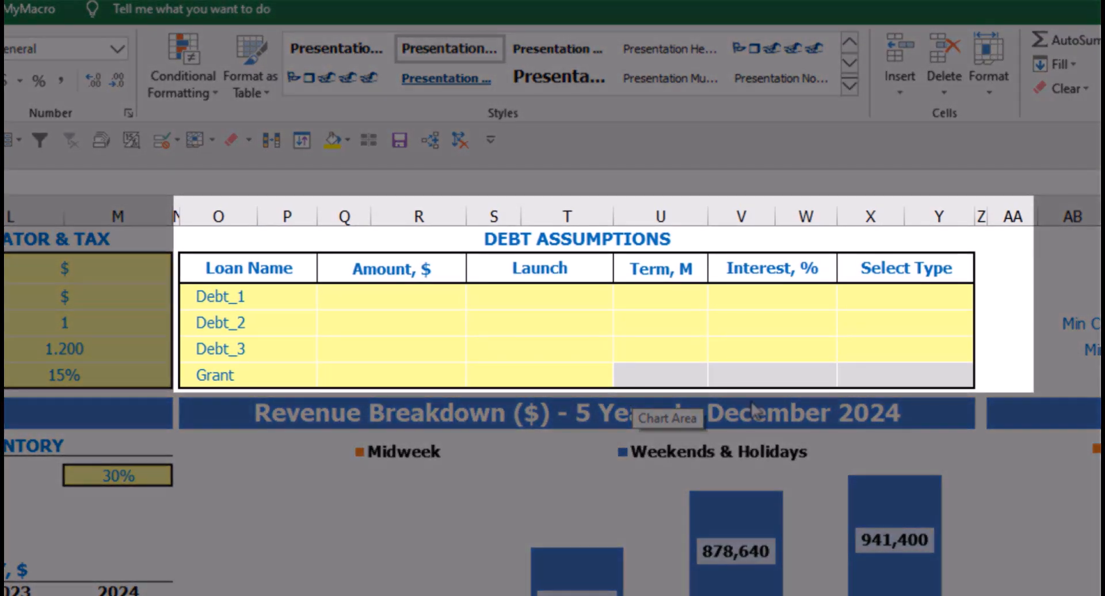
Step: Try the Annuity repayment type for Debt_1 in the debt assumptions and switch it to Usual
left_click(634, 240)
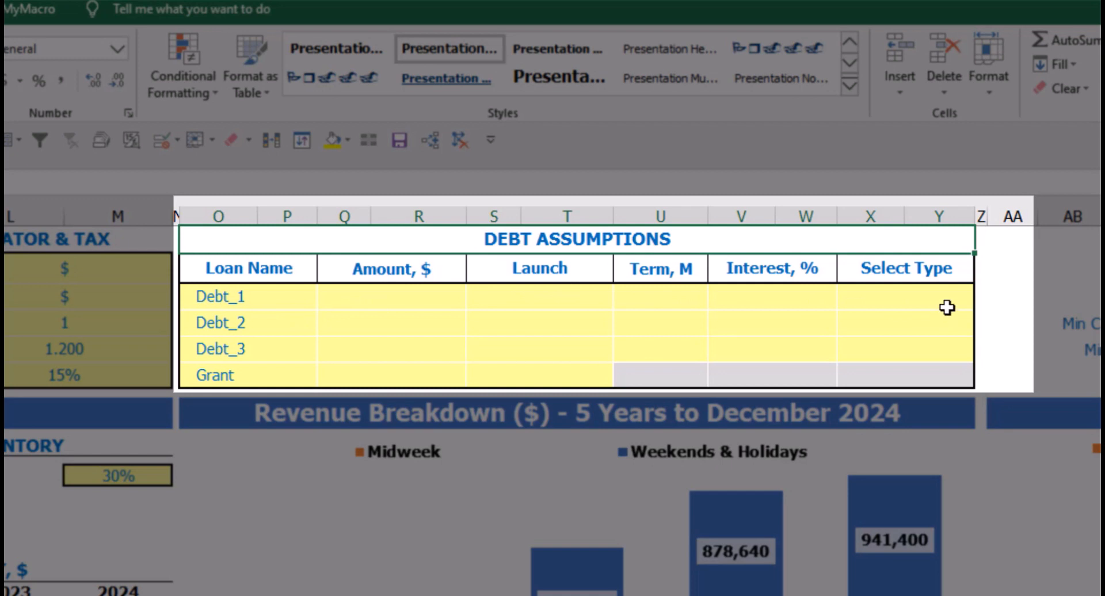
left_click(964, 297)
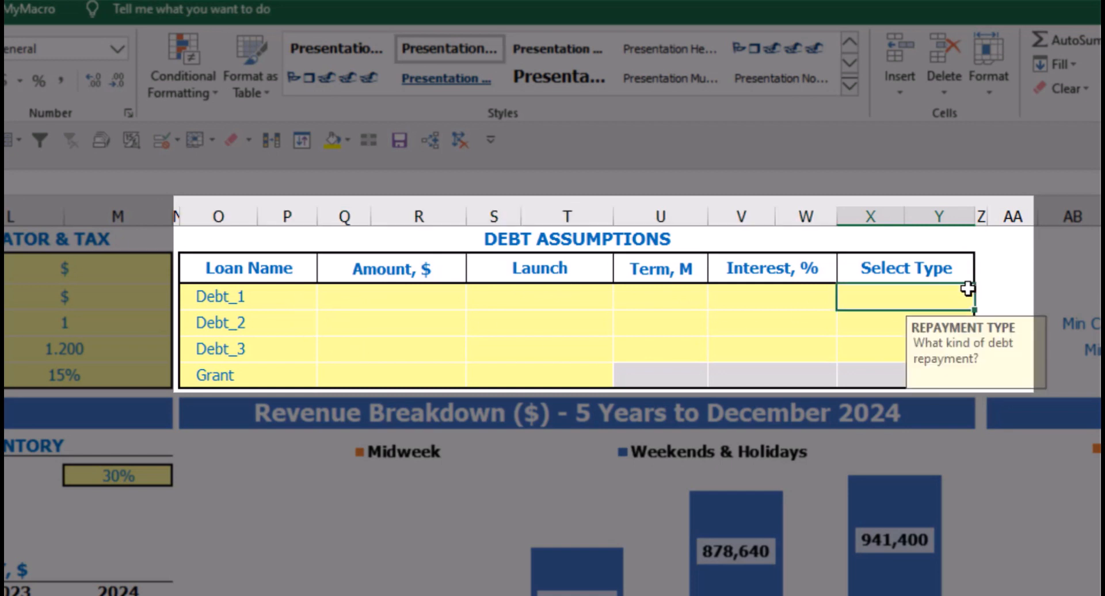
left_click(984, 299)
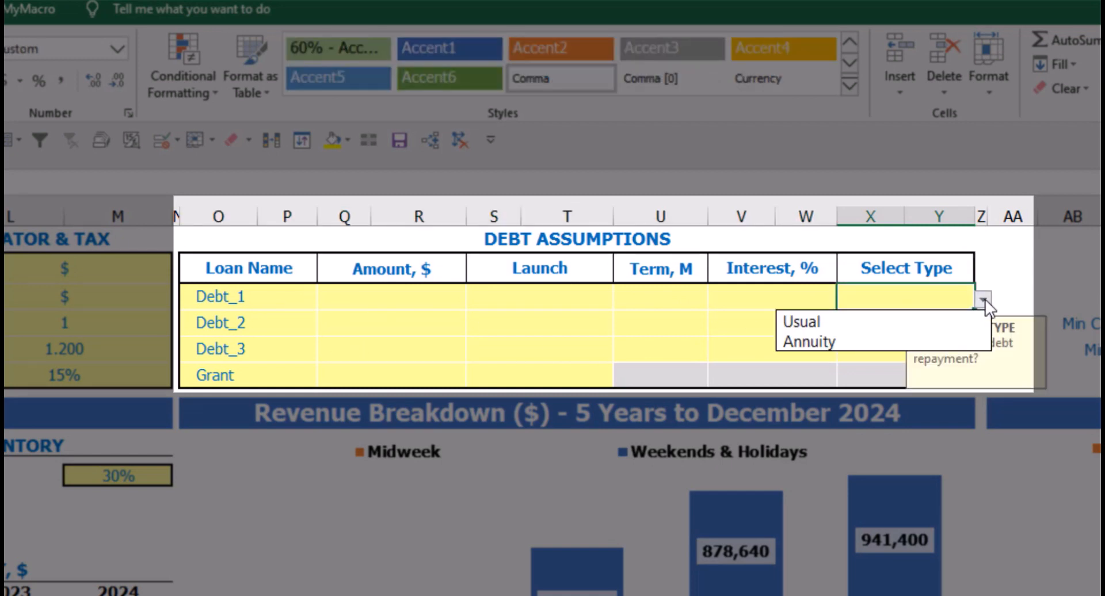
left_click(956, 335)
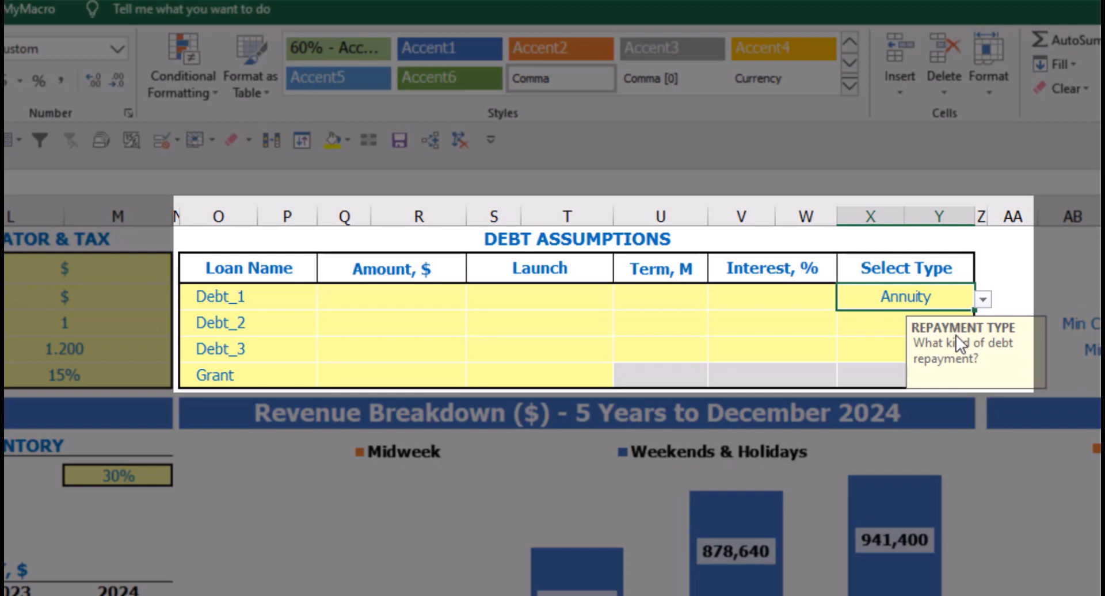
left_click(983, 299)
left_click(942, 322)
Step: Set Debt_1's drawdown amount to 1,000,000 and its launch month to Feb-20
left_click(437, 297)
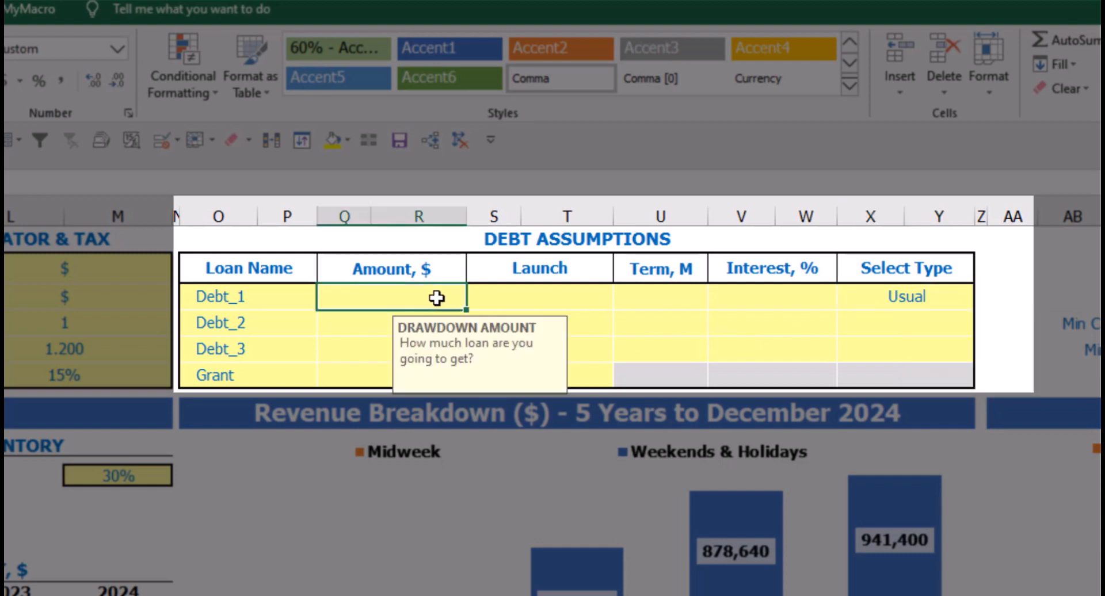
type("1,000,00")
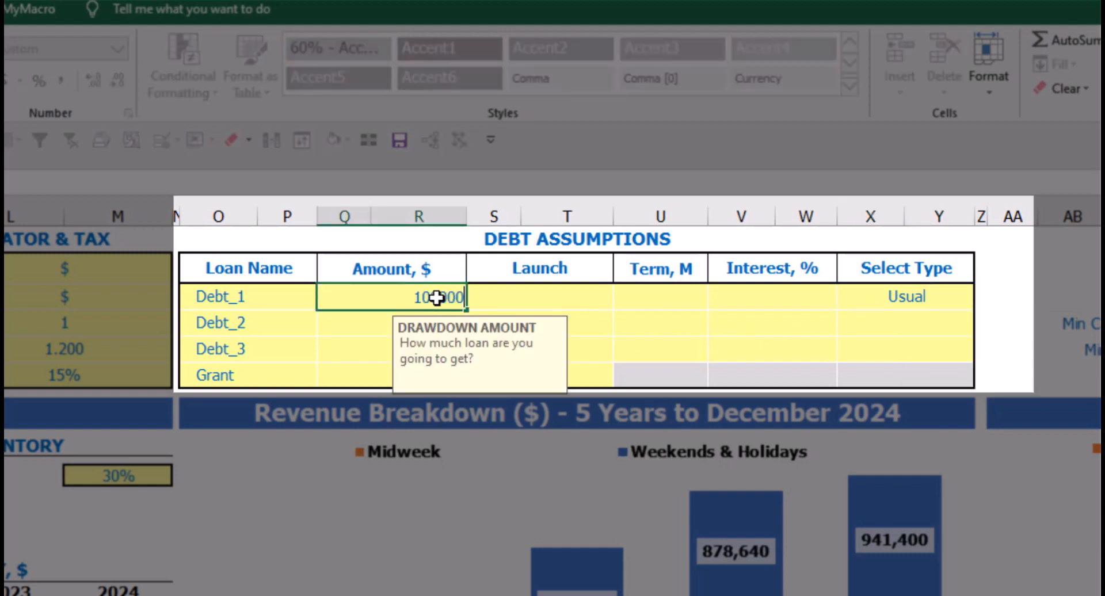
type("0")
key("Return")
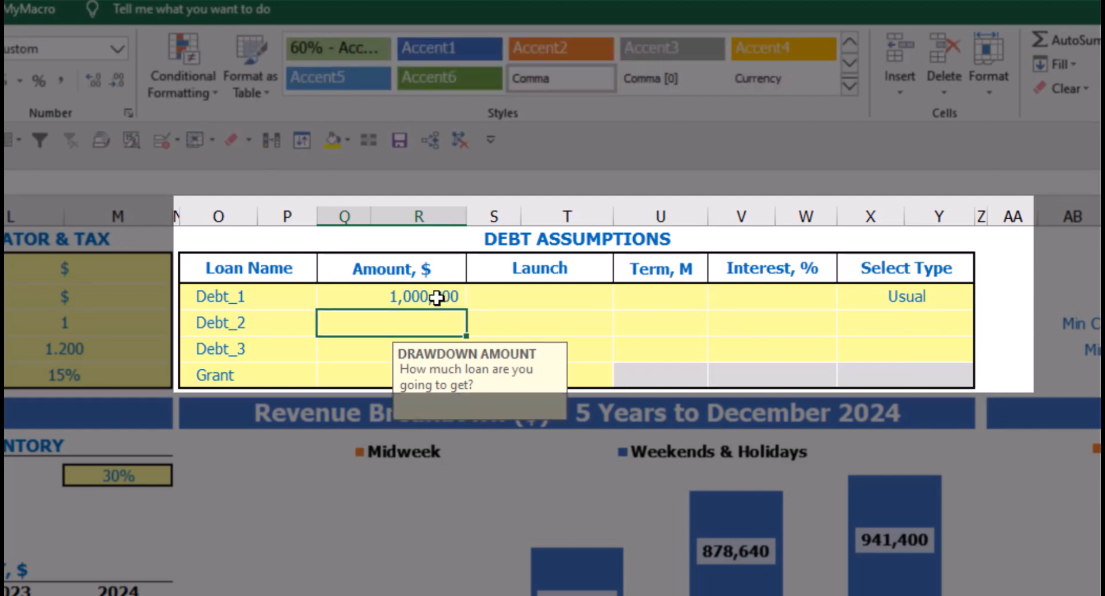
left_click(606, 291)
left_click(622, 305)
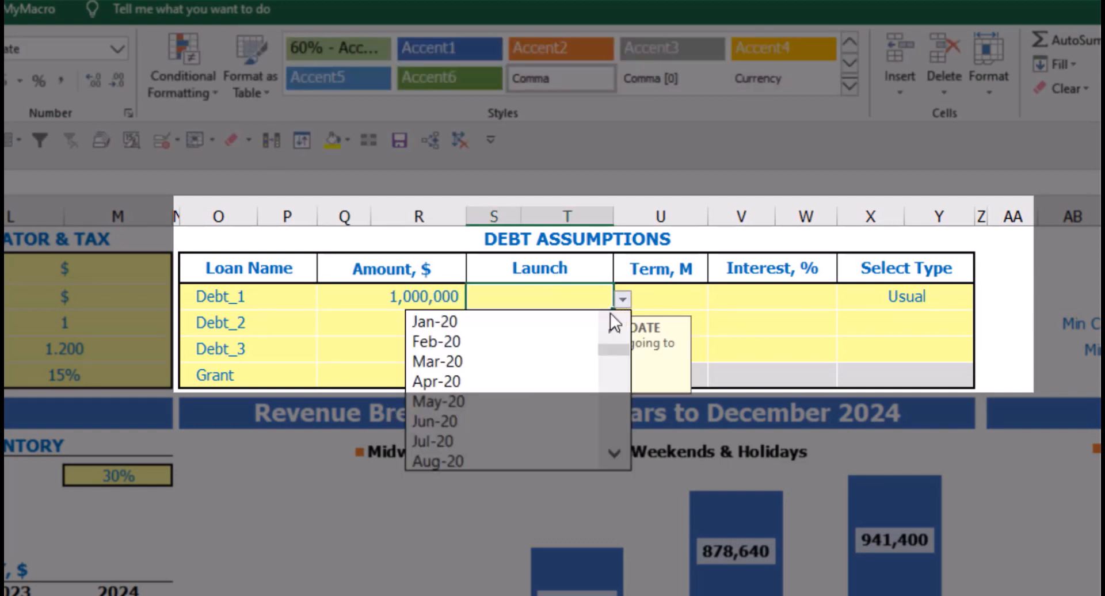
left_click(571, 339)
Step: Set Debt_1's repayment term to 60 months and its annual interest rate to 5%
left_click(662, 289)
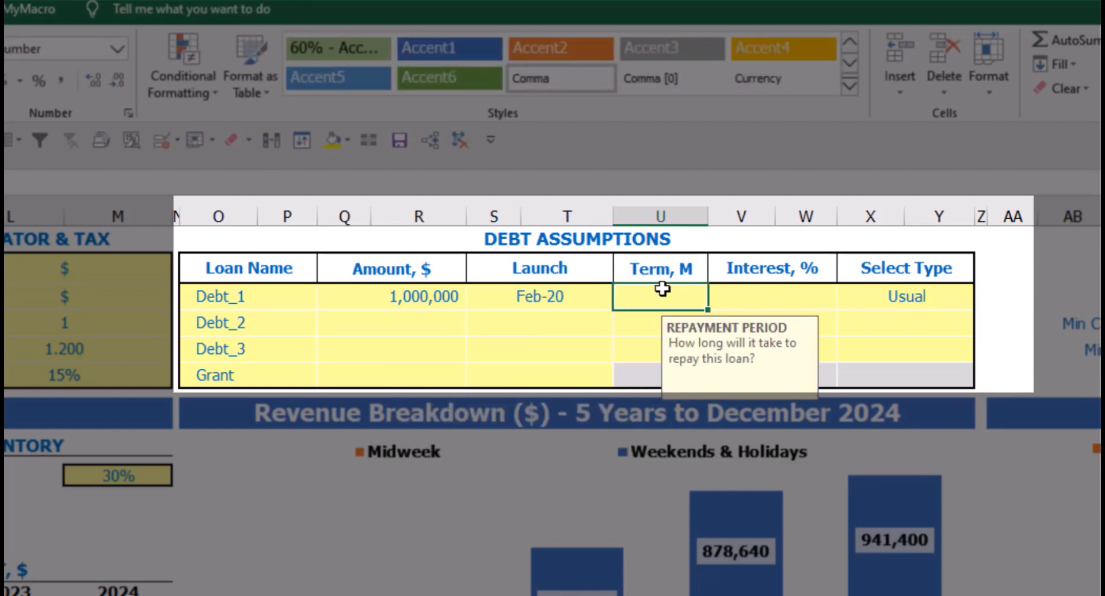
type("60")
key("Return")
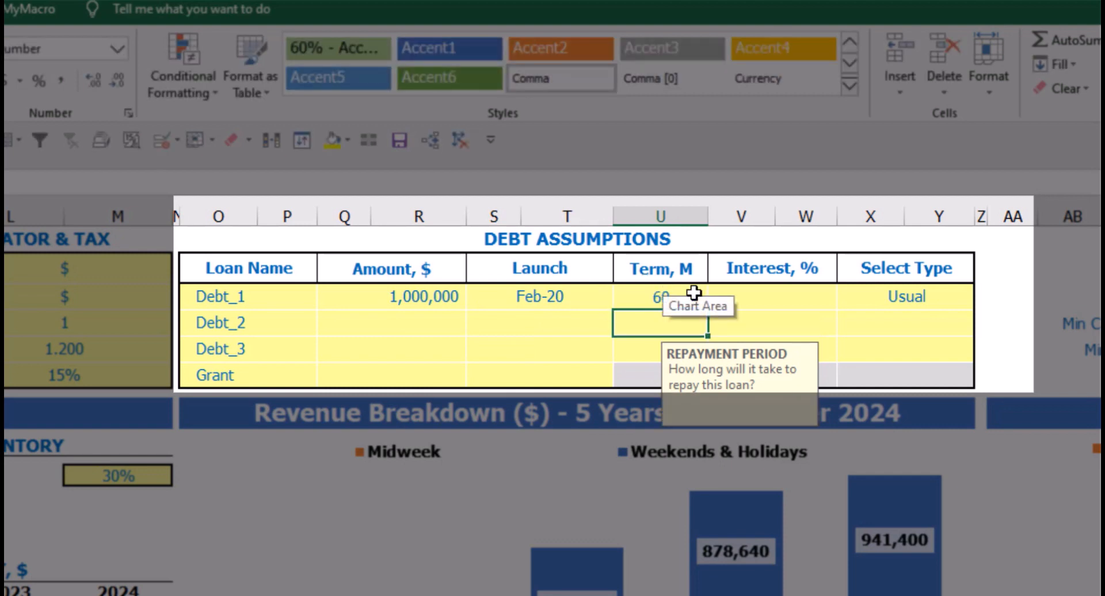
left_click(726, 295)
type("5")
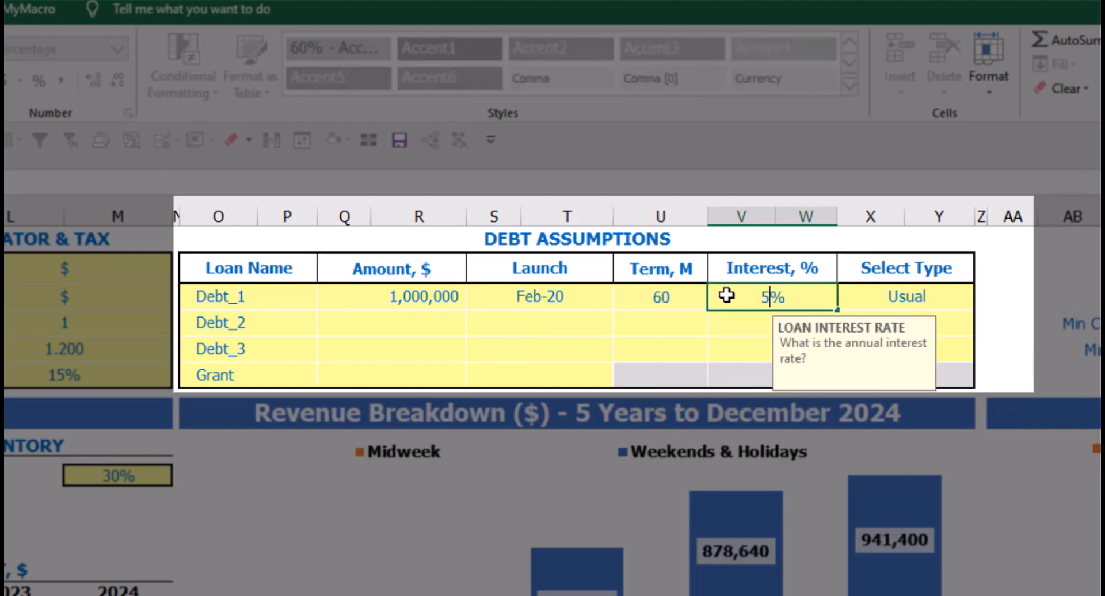
key("Return")
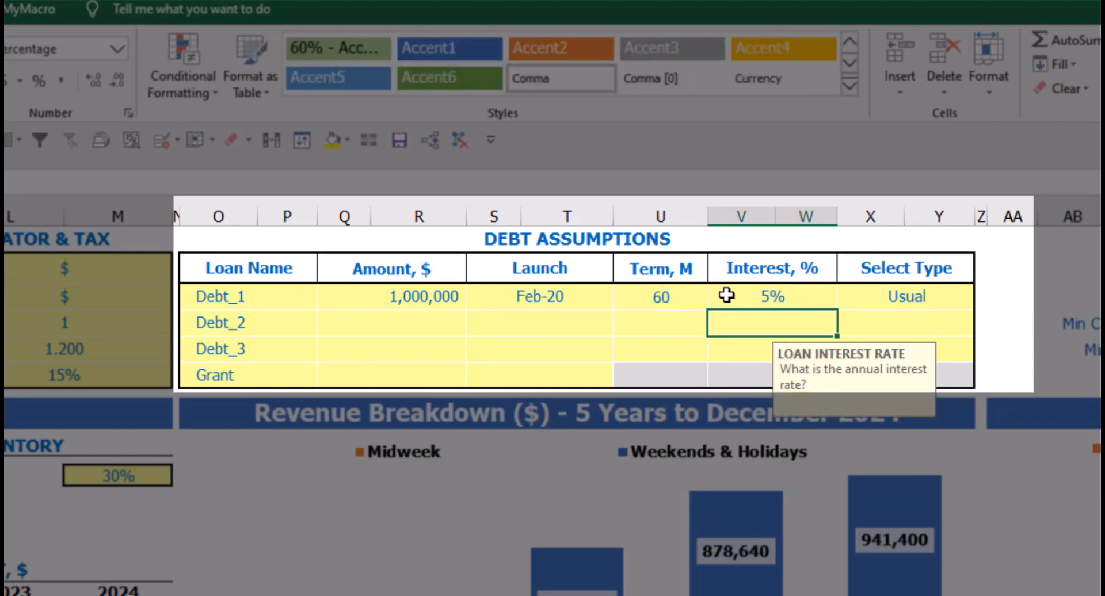
Step: Set the Grant's amount to 500,000 and its launch month to Mar-20
left_click(408, 379)
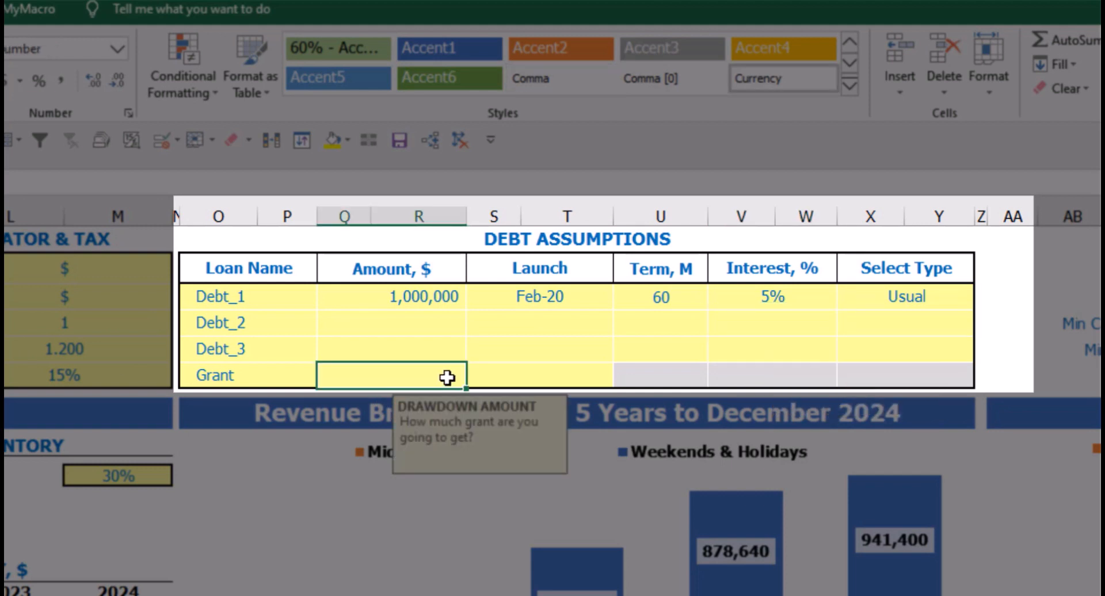
type("500000")
key("Return")
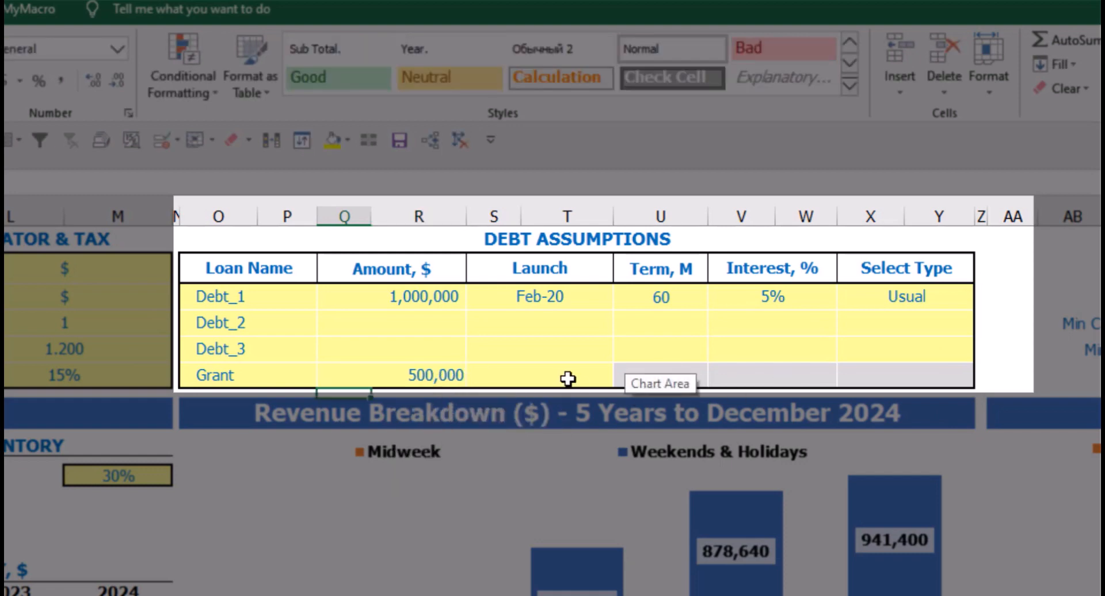
left_click(567, 379)
left_click(622, 378)
left_click(556, 445)
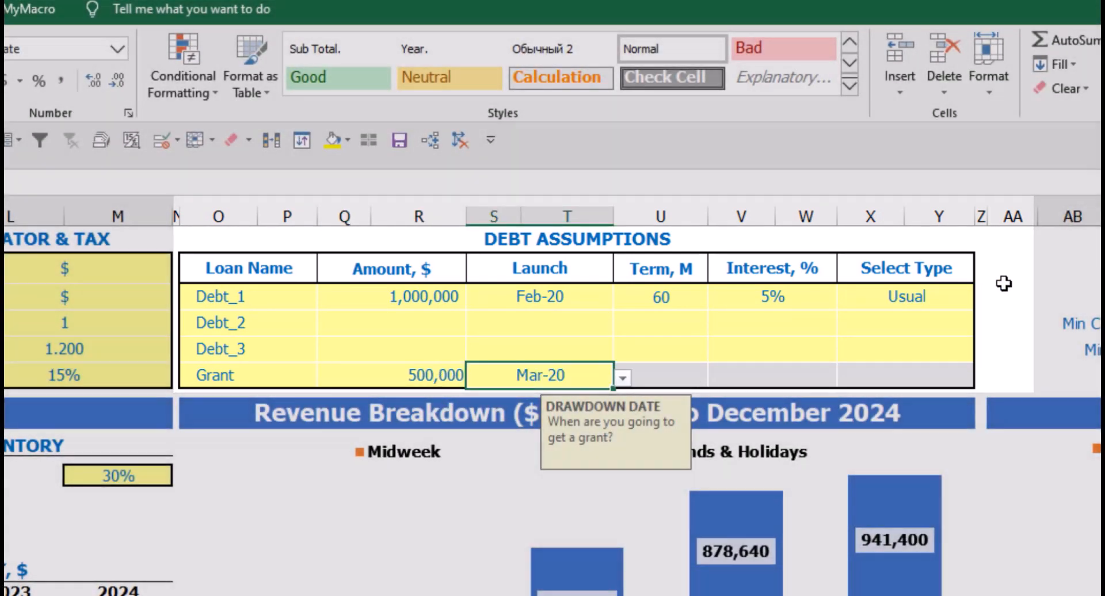
left_click(1004, 283)
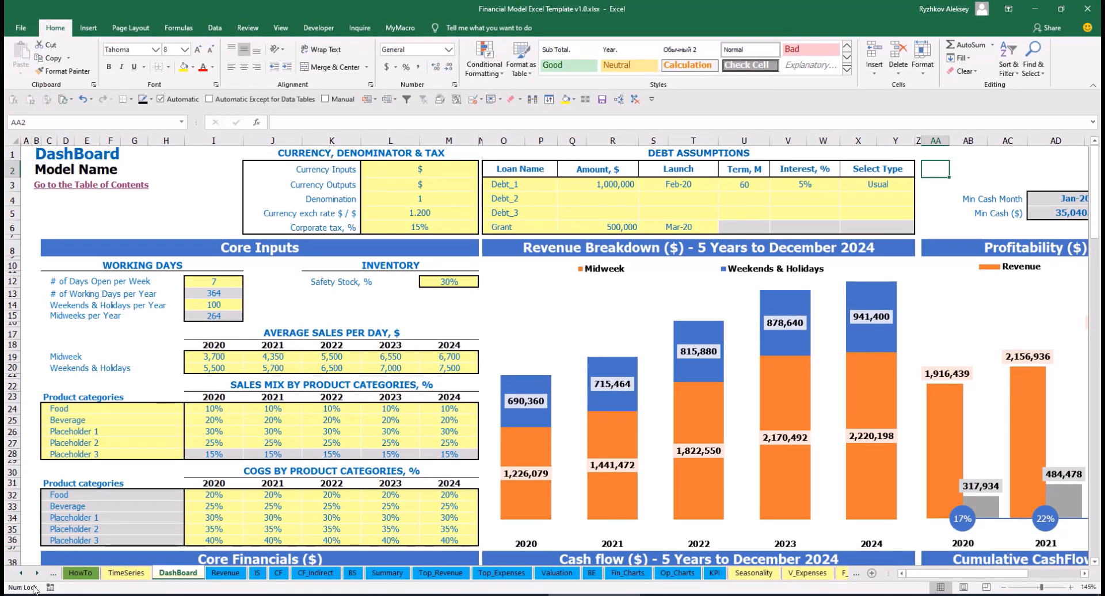
Step: Examine the Debt_1, Debt_2, Debt_3 and Total Debts calculations on the Capital sheet
left_click(36, 574)
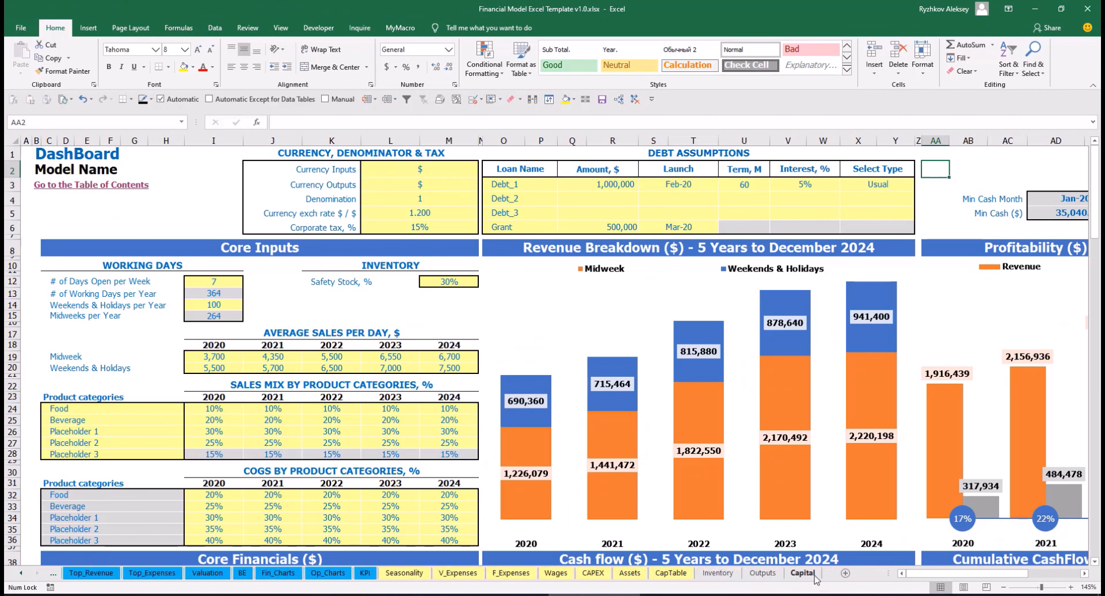
left_click(804, 573)
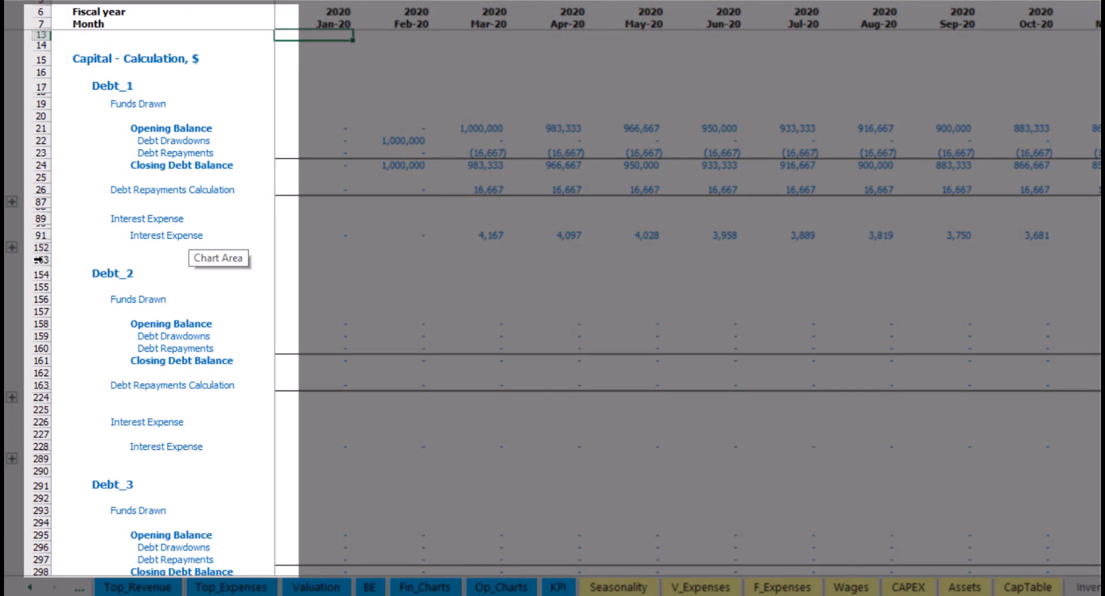
scroll(35, 278, "down", 3)
scroll(36, 278, "down", 6)
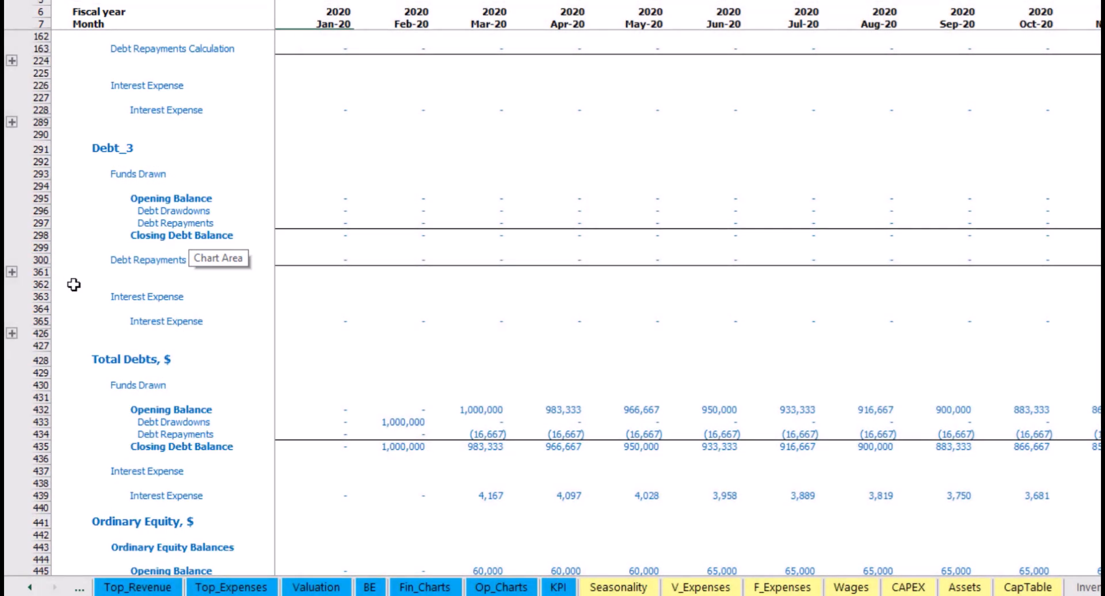
scroll(73, 285, "up", 5)
scroll(73, 285, "up", 4)
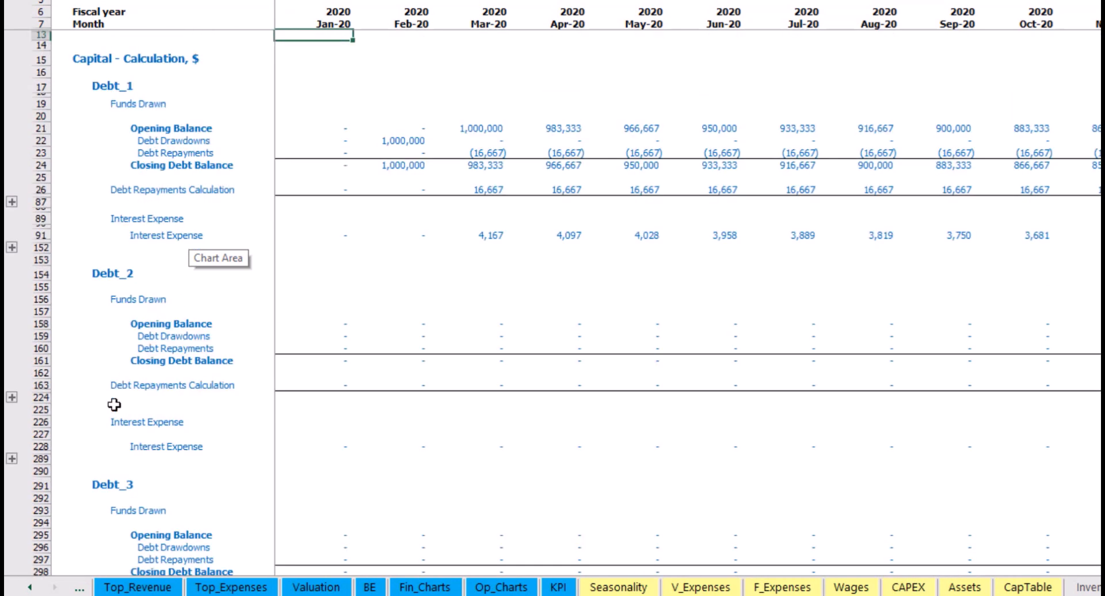
Step: Examine the Interest Expense row in the income statement
left_click(30, 587)
left_click(30, 586)
left_click(30, 587)
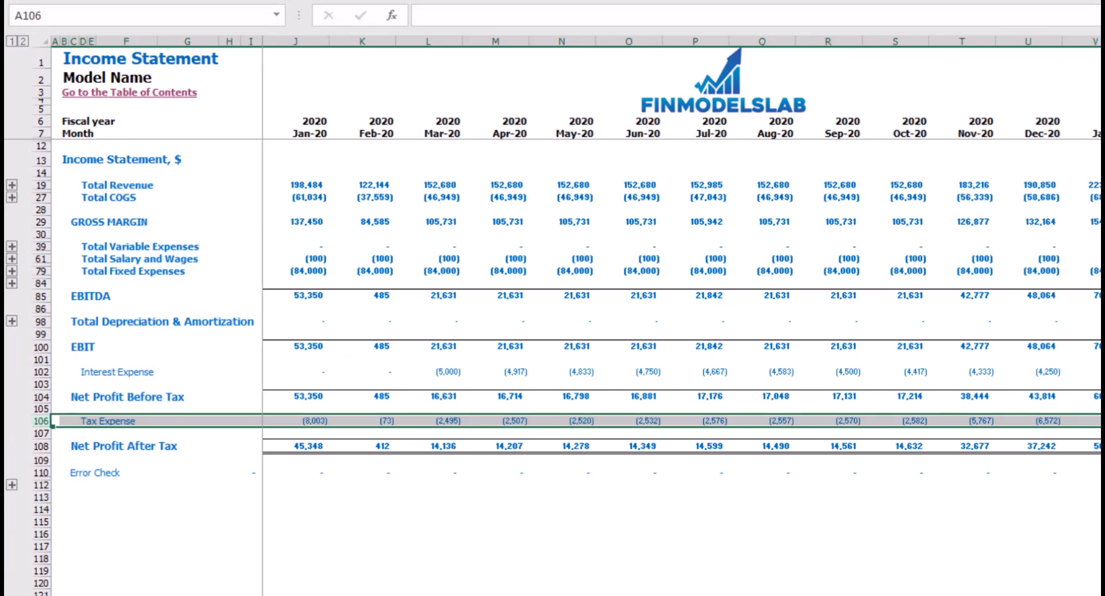
left_click(46, 373)
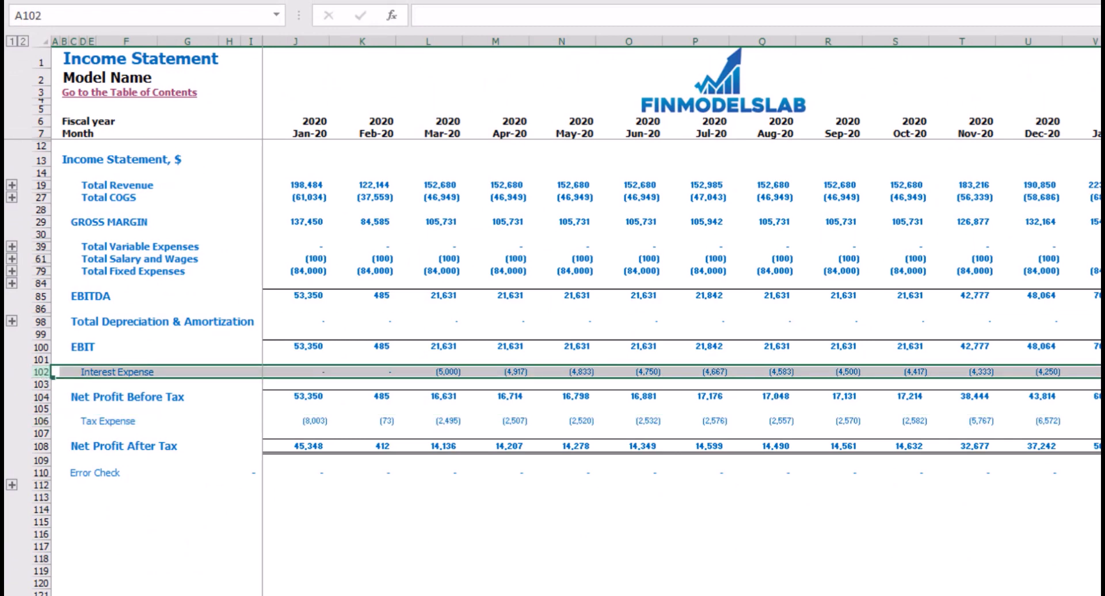
Step: Examine the Interest Paid, Debt Drawdowns and Debt Repayments rows in the cash flow statement and the Debt row in the balance sheet
left_click(259, 594)
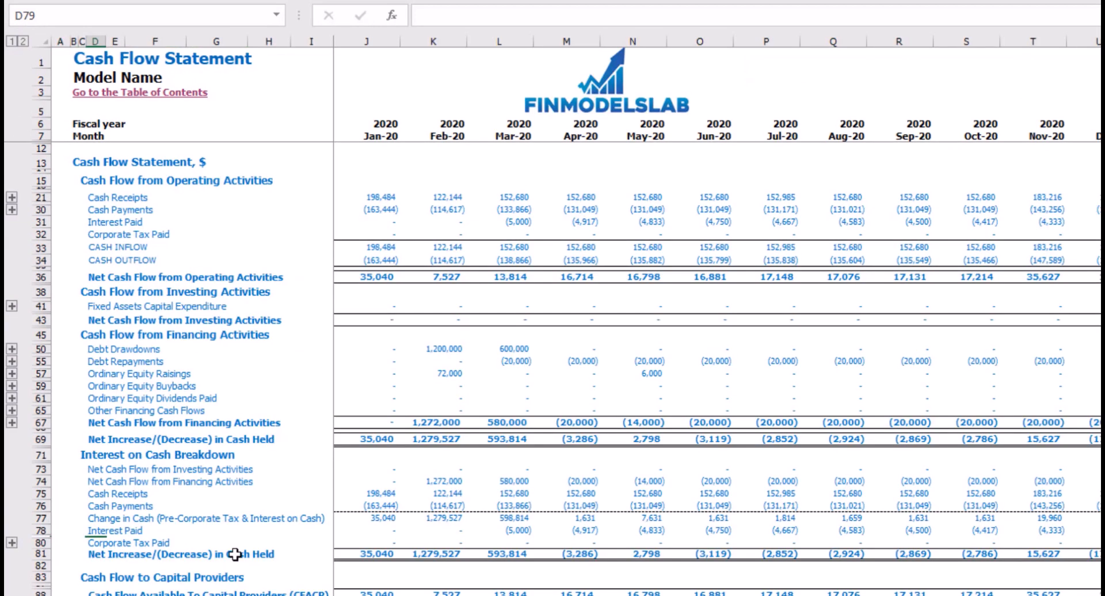
left_click(46, 226)
left_click(42, 350)
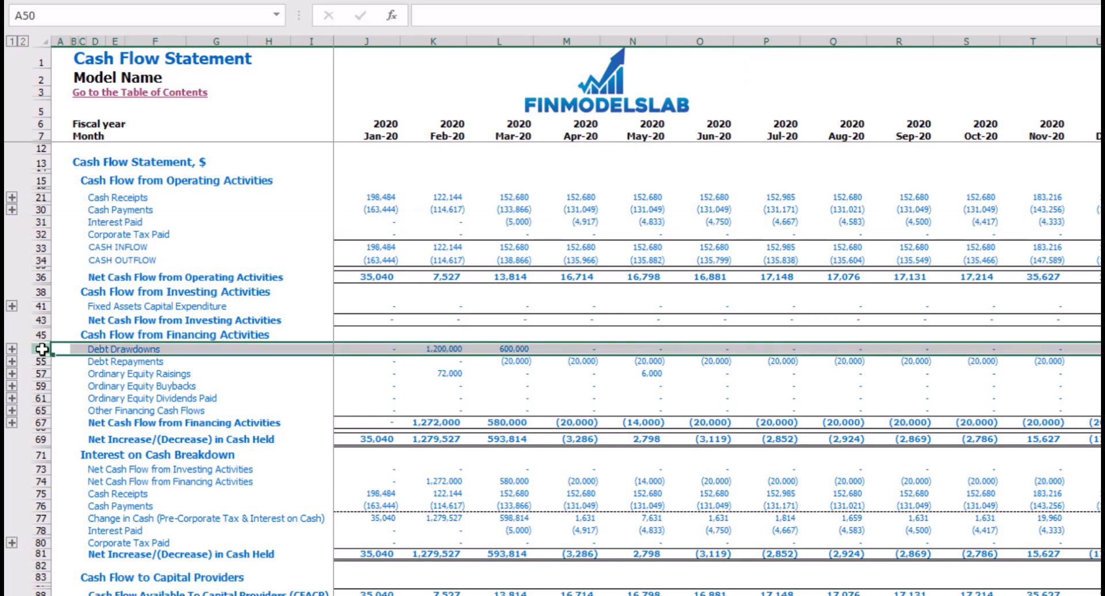
left_click(41, 361)
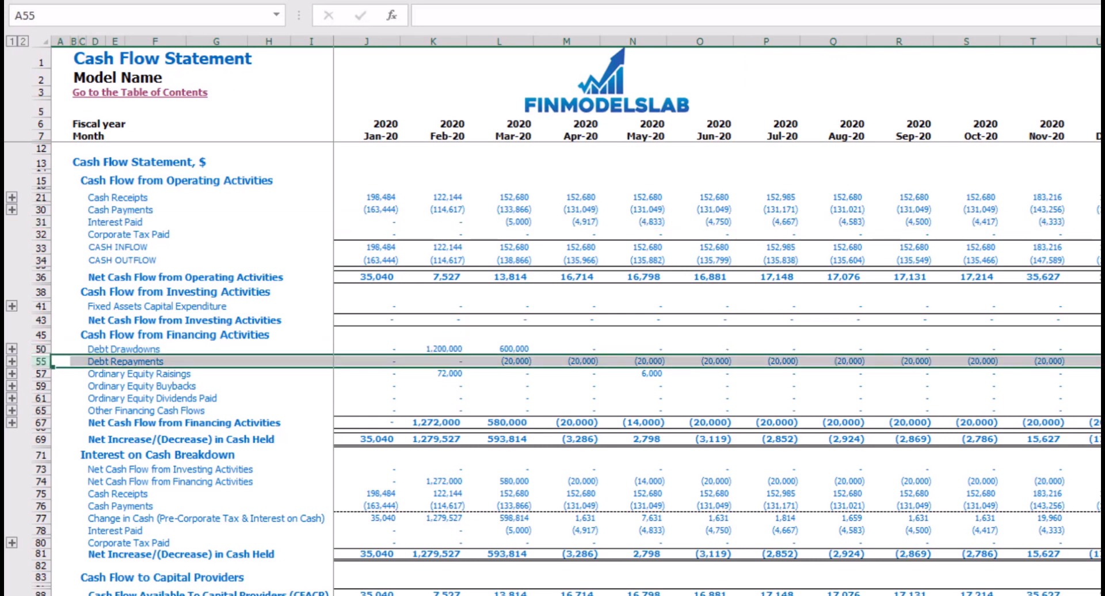
left_click(282, 594)
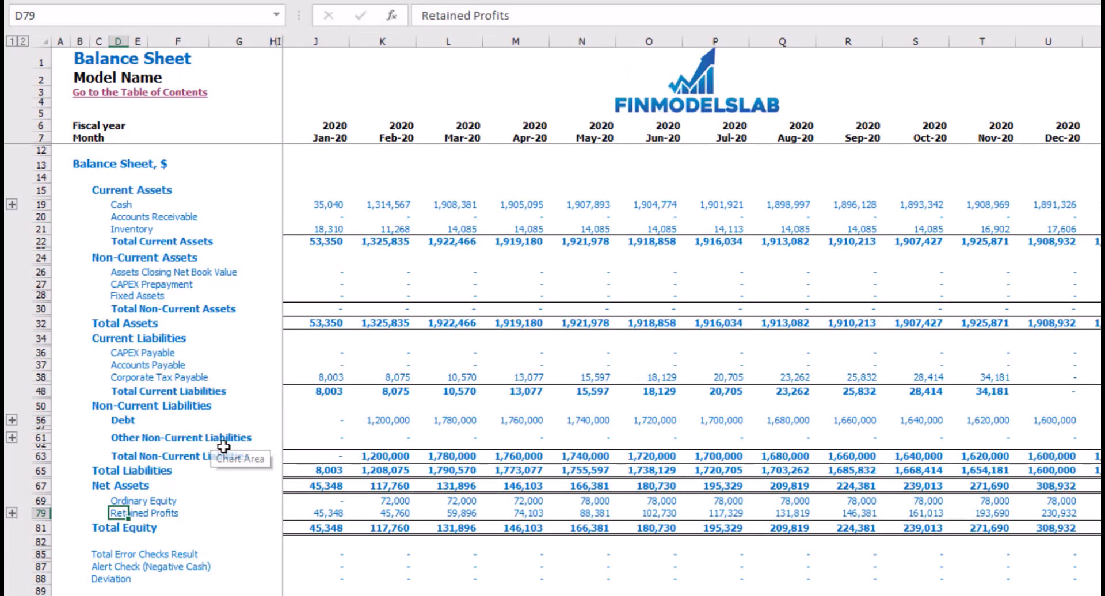
left_click(40, 421)
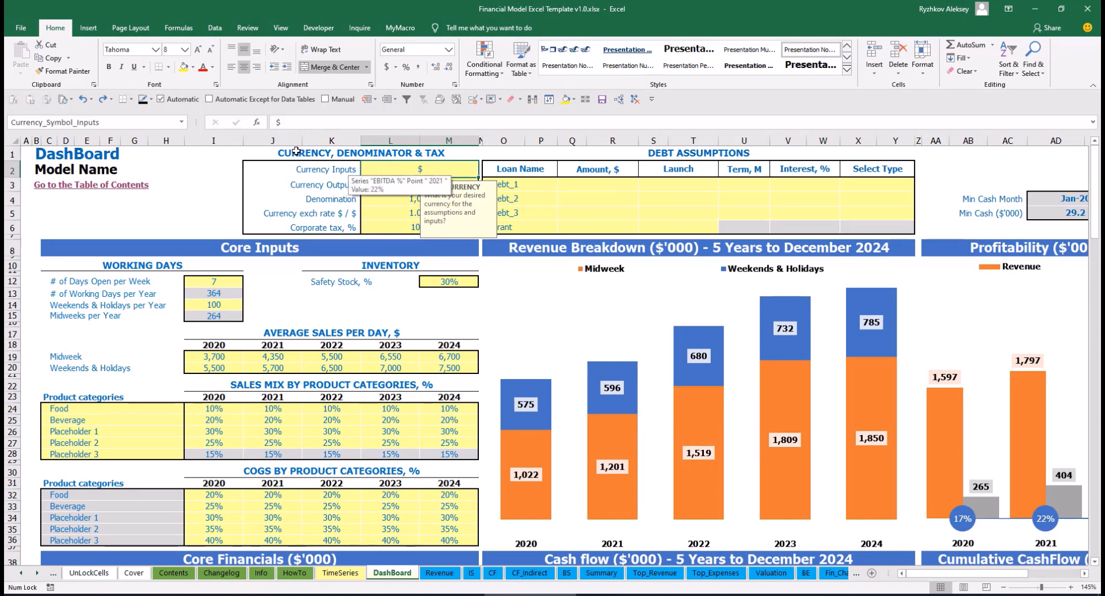
Step: Review the Currency Inputs and Currency Outputs cells in the dashboard's currency, denominator and tax block
left_click(199, 175)
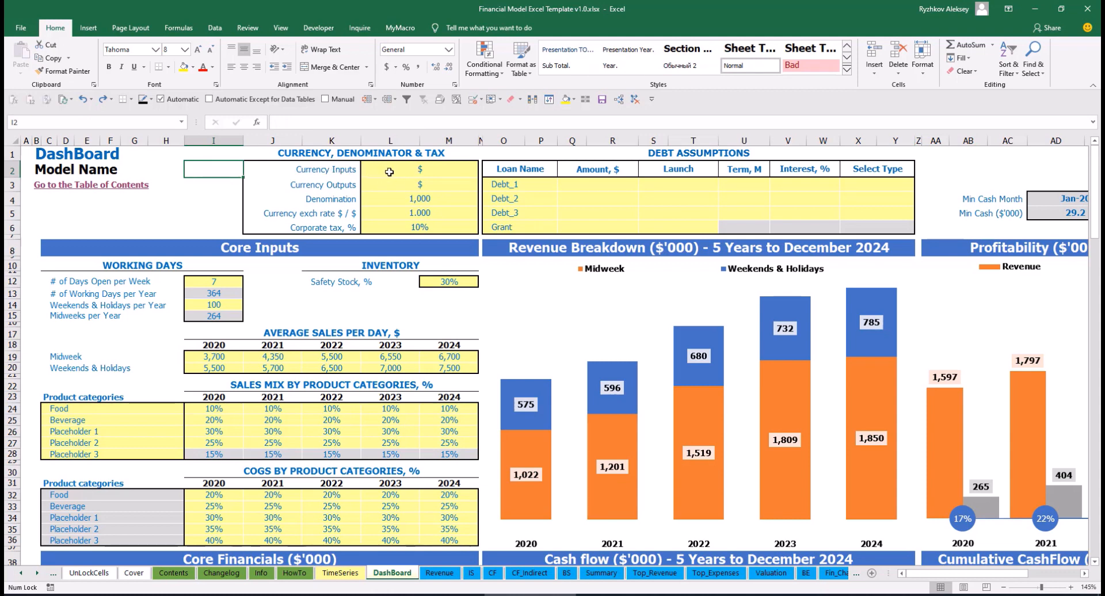
left_click(443, 167)
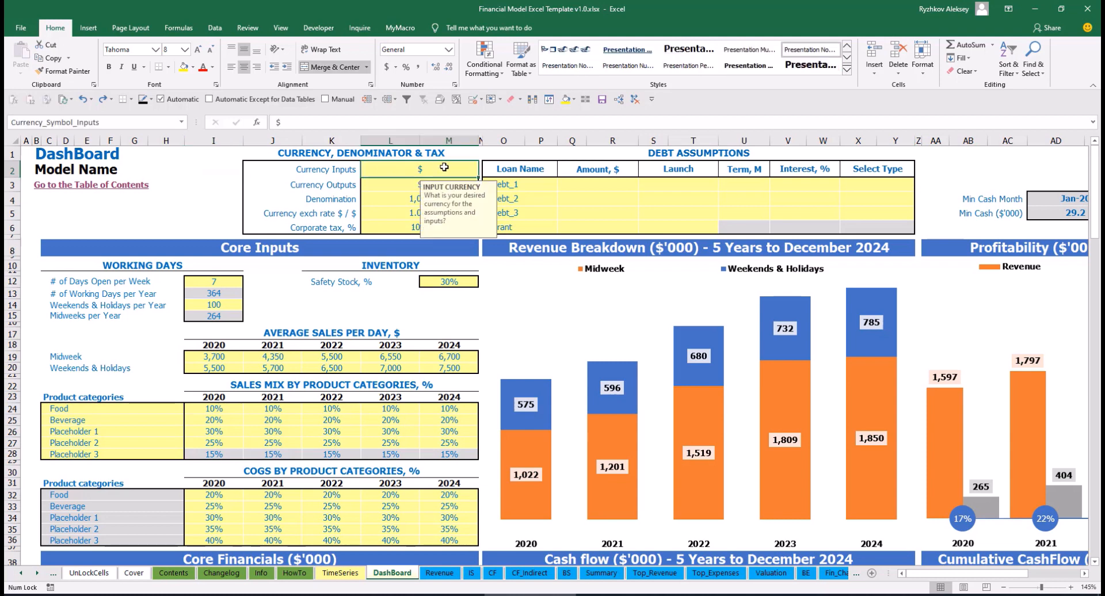
left_click(380, 187)
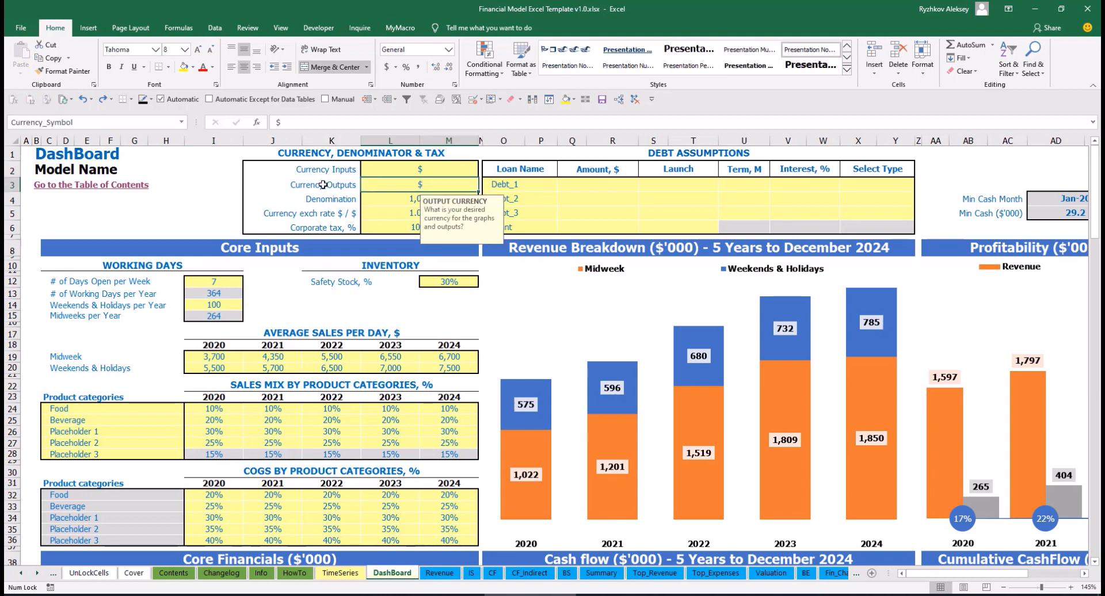
left_click(395, 172)
left_click(393, 184)
Step: Set the dashboard's input currency to USD and its output currency to EUR
left_click(409, 171)
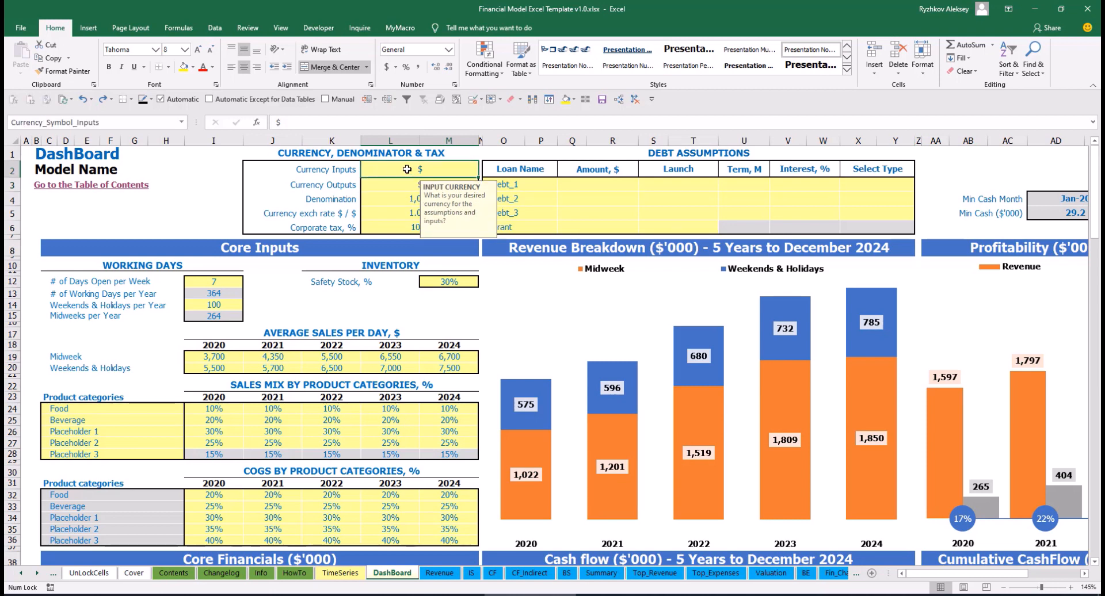
type("USD")
key("Return")
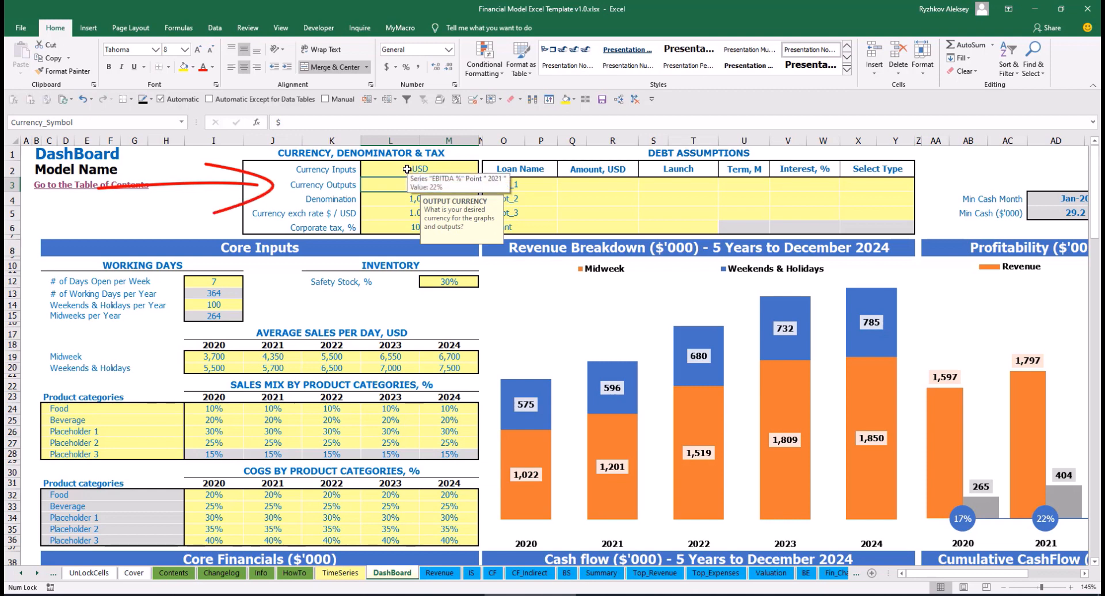
type("EUR")
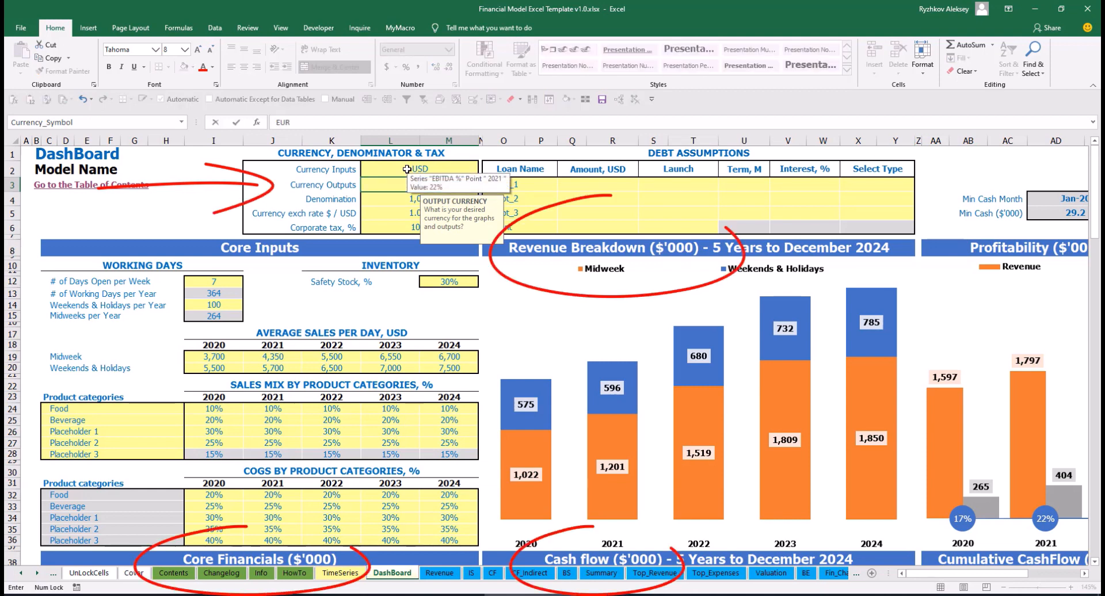
key("Return")
Step: Confirm EUR as the dashboard's output currency and set the EUR / USD exchange rate to 1.2
key("Return")
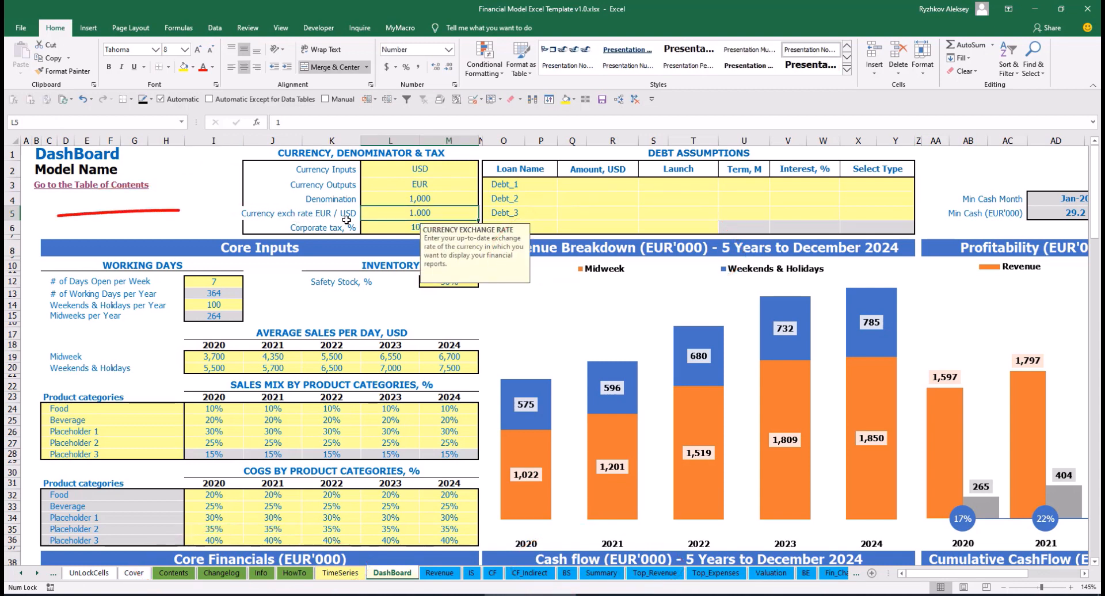
type("1.")
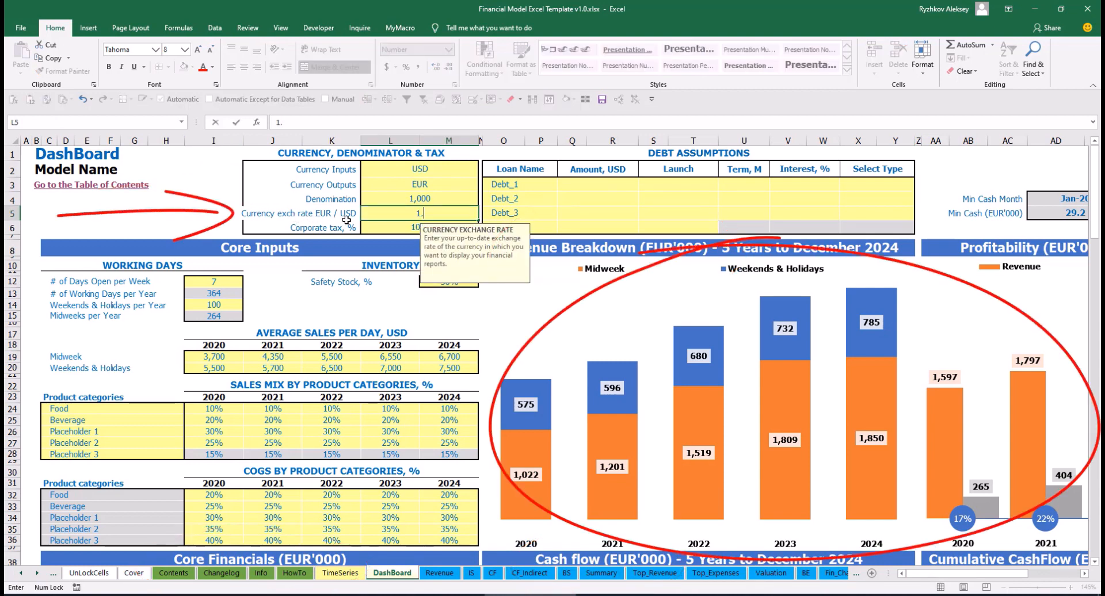
type("2")
key("Return")
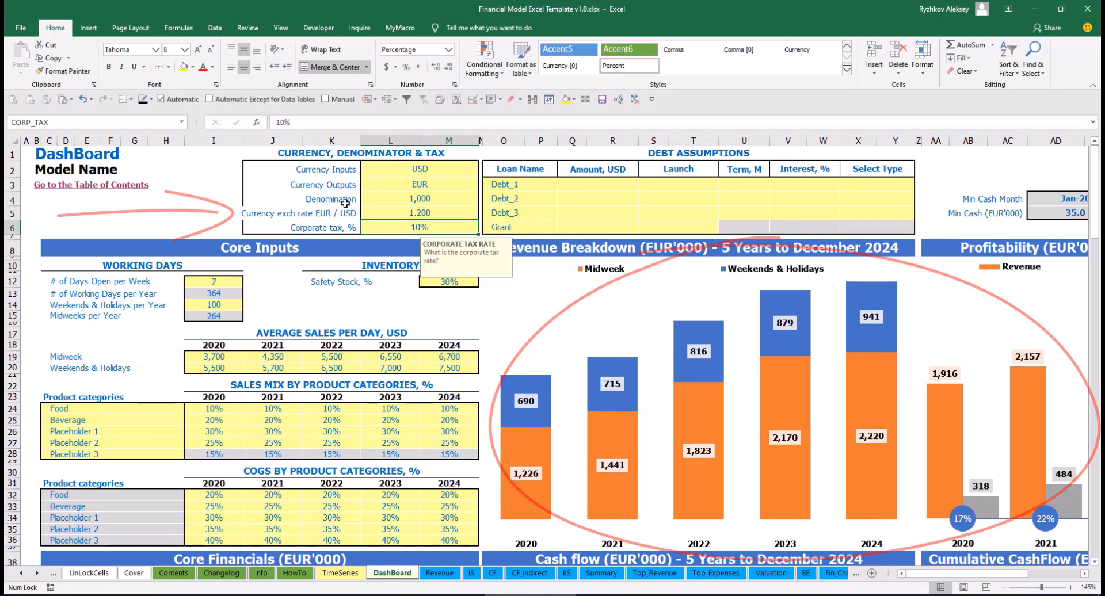
Step: Review the Currency Inputs, Currency Outputs and exchange rate cells on the dashboard
left_click(395, 168)
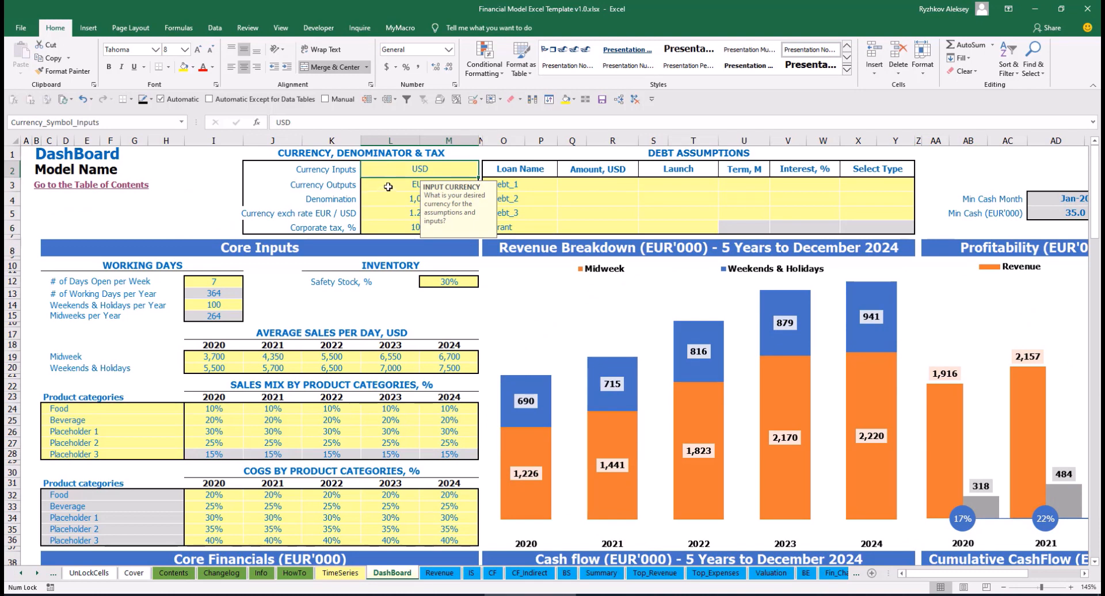
left_click(390, 184)
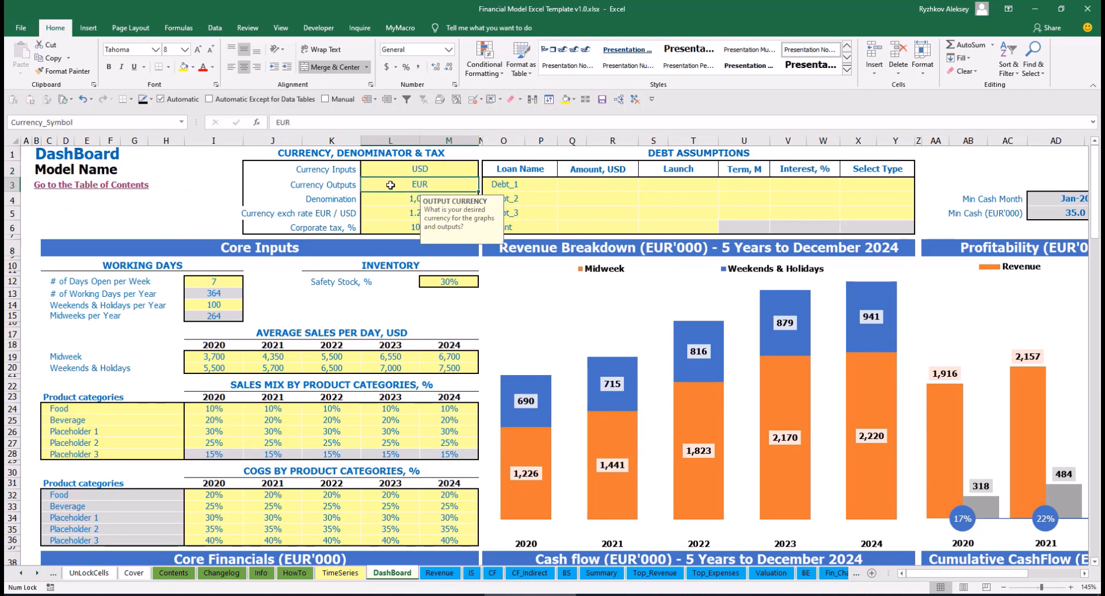
left_click(378, 214)
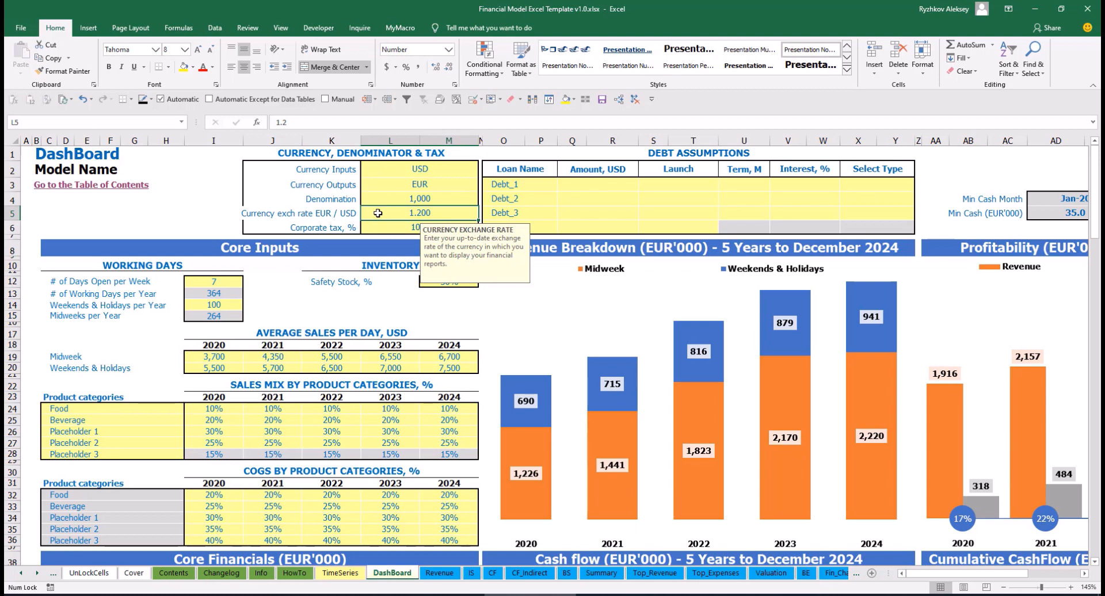
Step: Review the dashboard's Denomination cell and the annual and monthly income statement headings in the financial statements summary
left_click(407, 198)
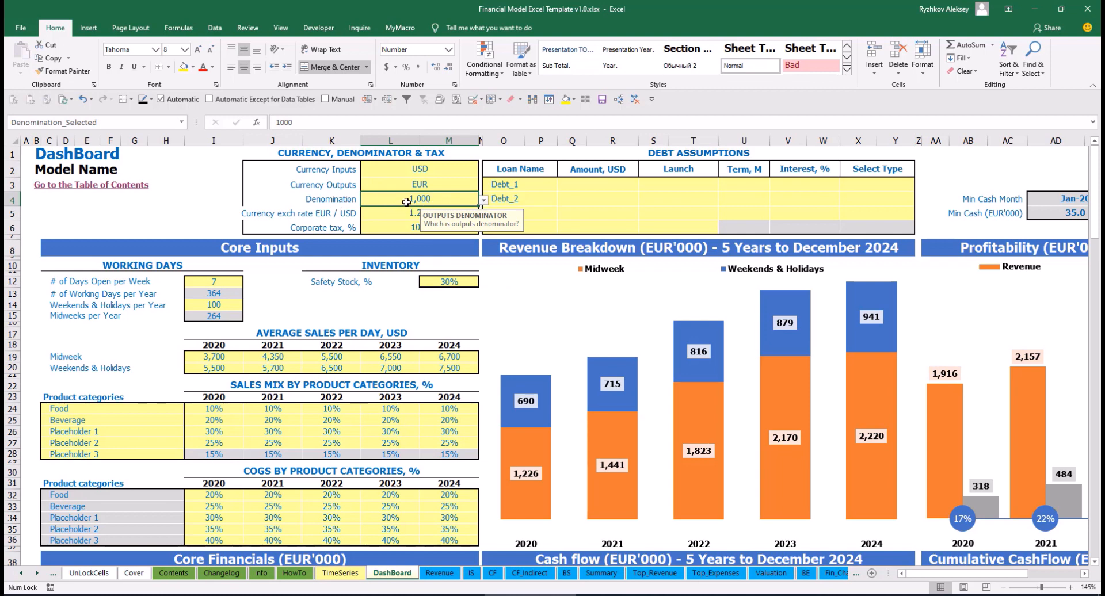
left_click(607, 573)
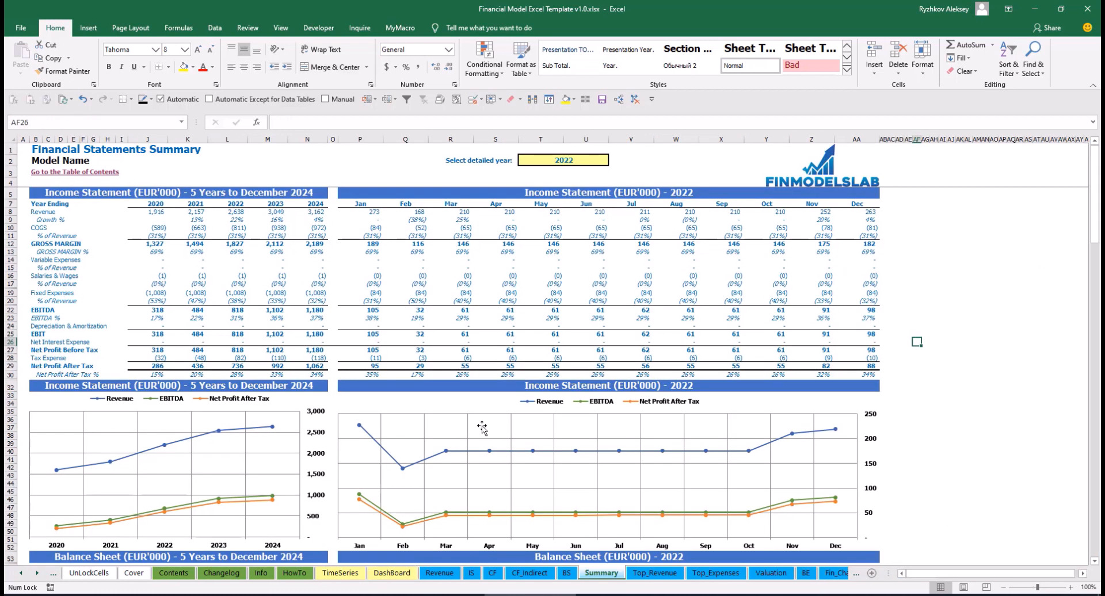
left_click(183, 195)
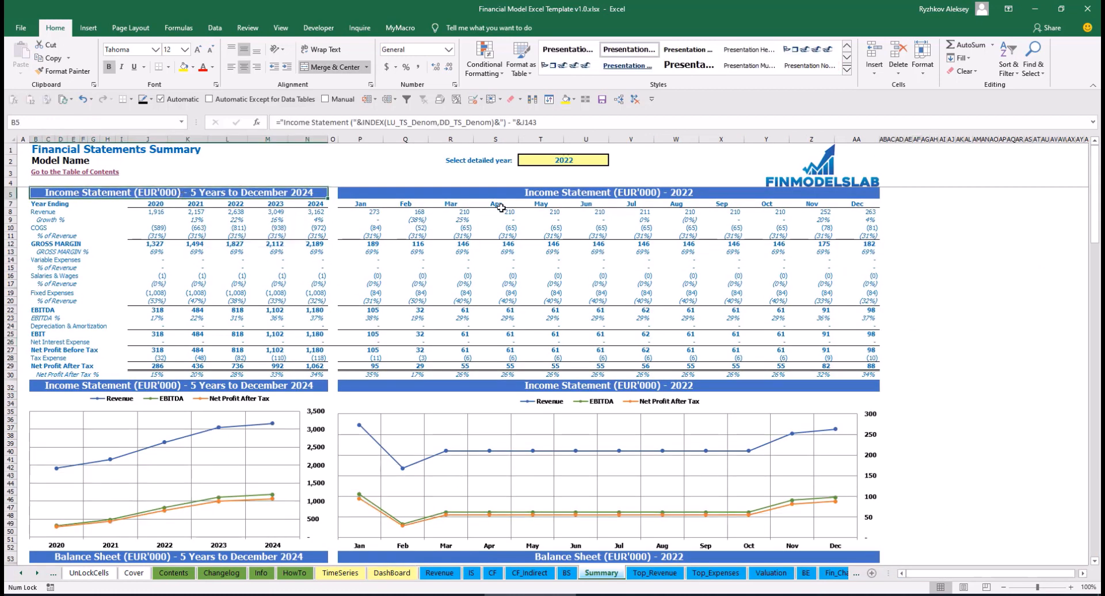
left_click(611, 191)
left_click(240, 189)
Step: Set the dashboard's denomination to 1,000,000 and check the financial statements summary
left_click(392, 573)
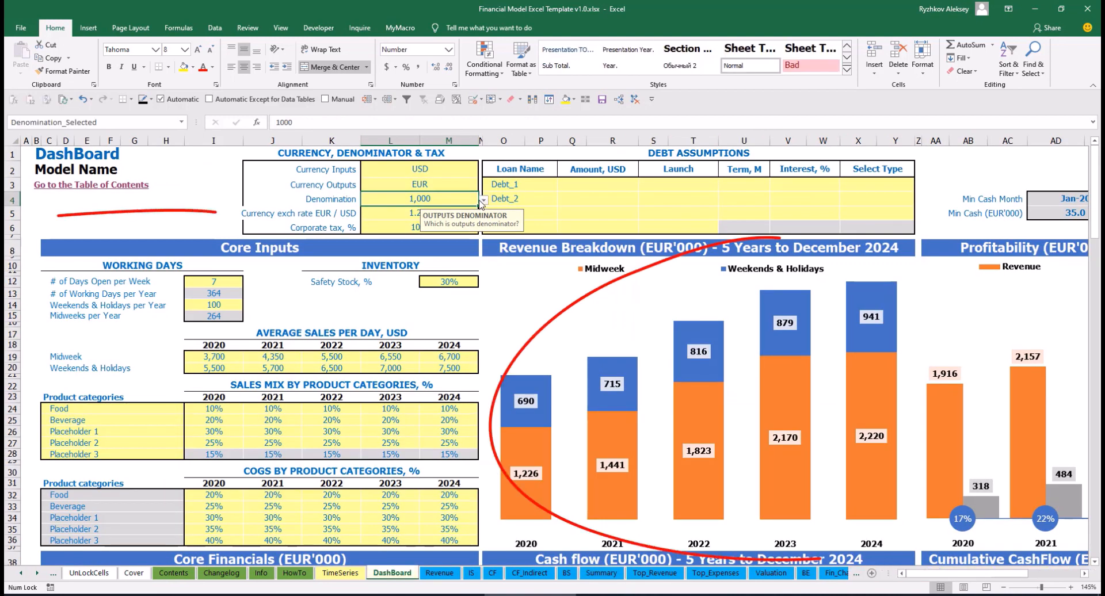
left_click(484, 199)
left_click(426, 234)
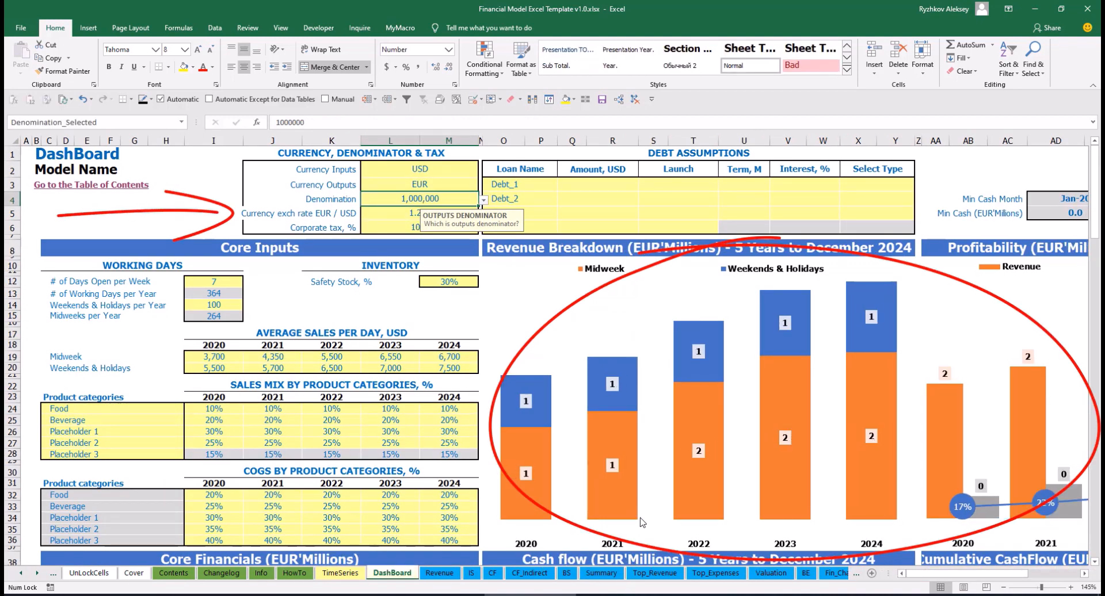
left_click(602, 573)
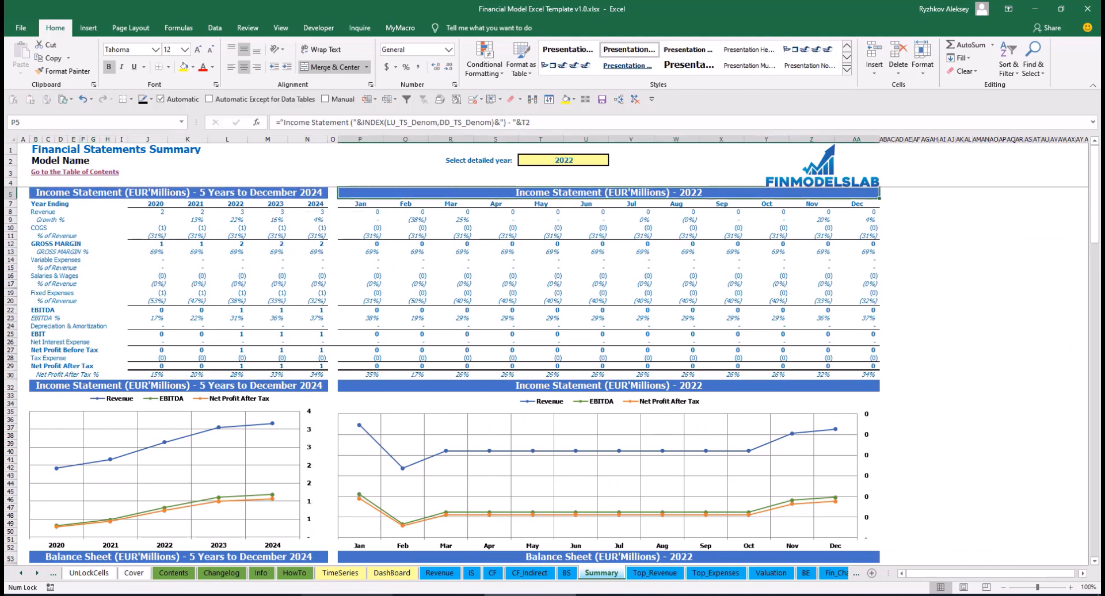
Step: Set the dashboard's denomination to 1 and review the financial statements summary in full currency units
left_click(391, 573)
left_click(484, 200)
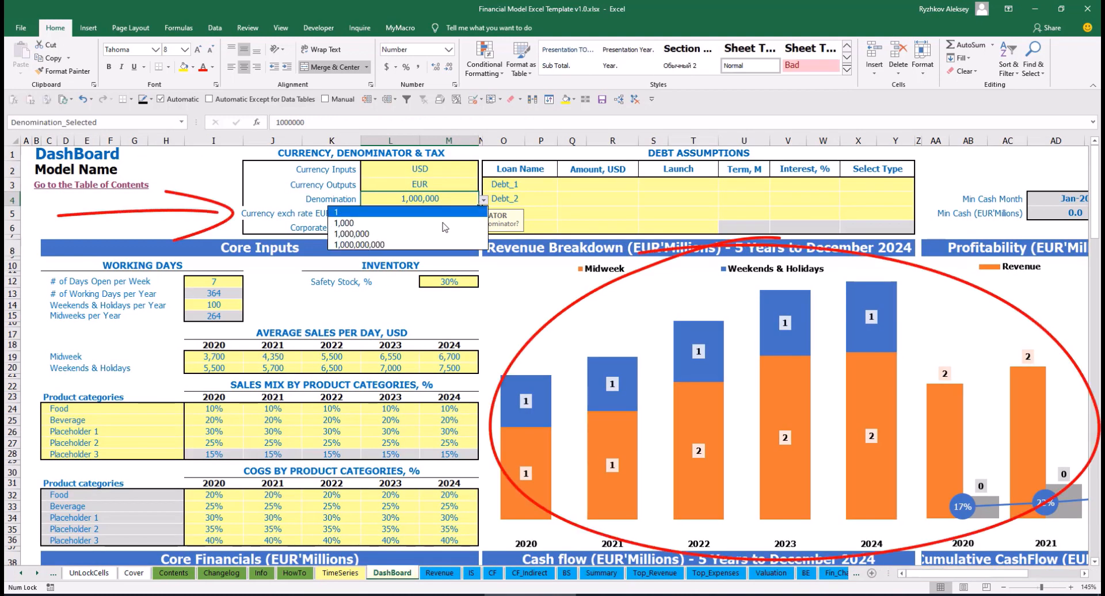
left_click(346, 212)
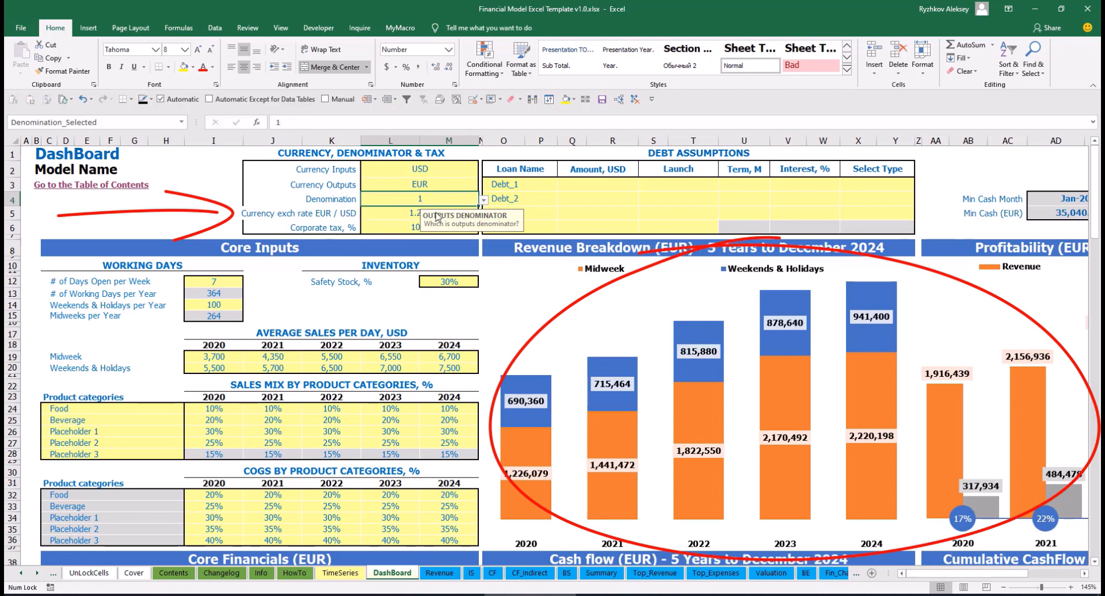
left_click(599, 574)
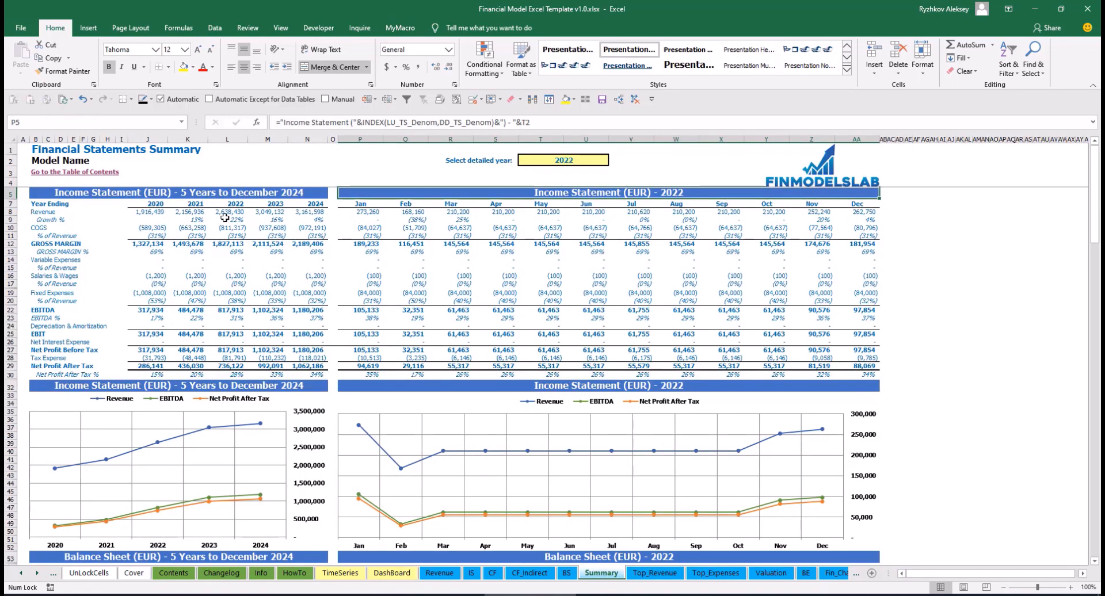
Step: Set the dashboard's corporate tax to 15% and examine the Tax Expense row in the income statement
left_click(387, 573)
left_click(395, 223)
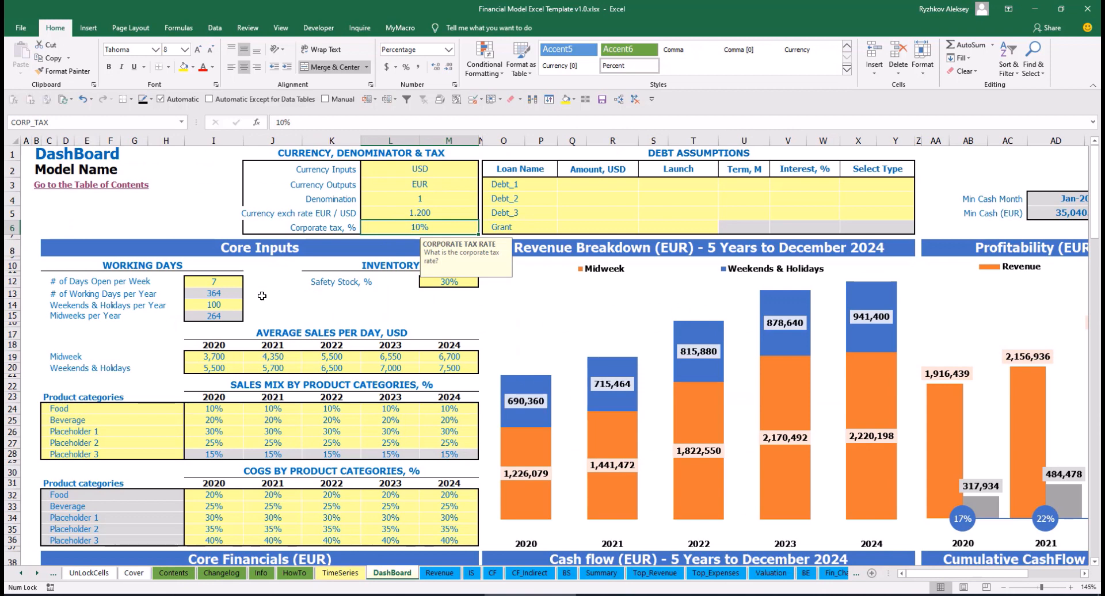
type("15")
key("Return")
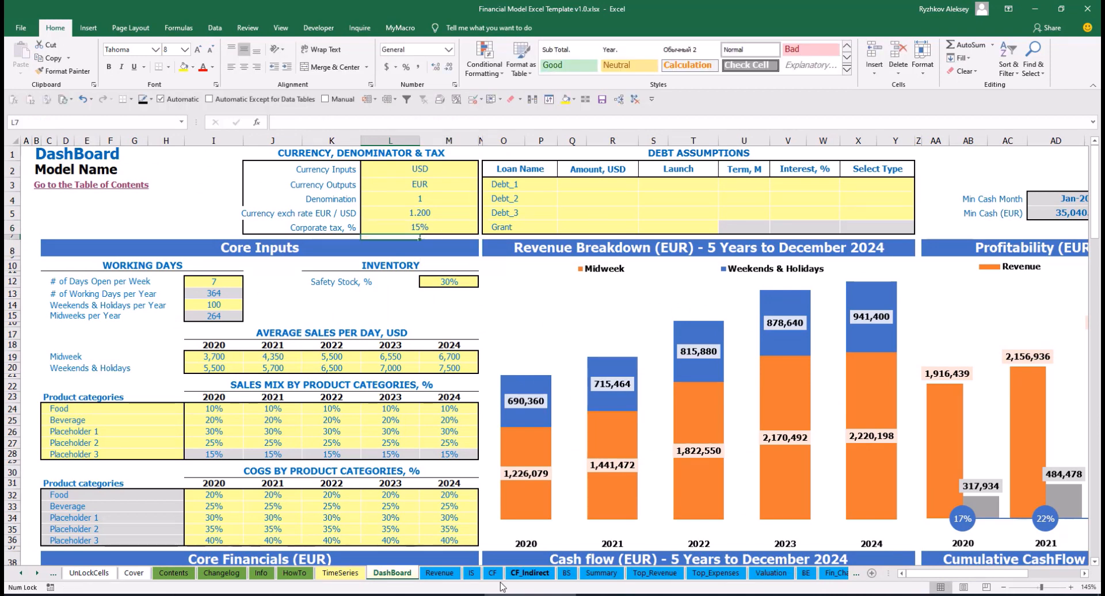
left_click(471, 573)
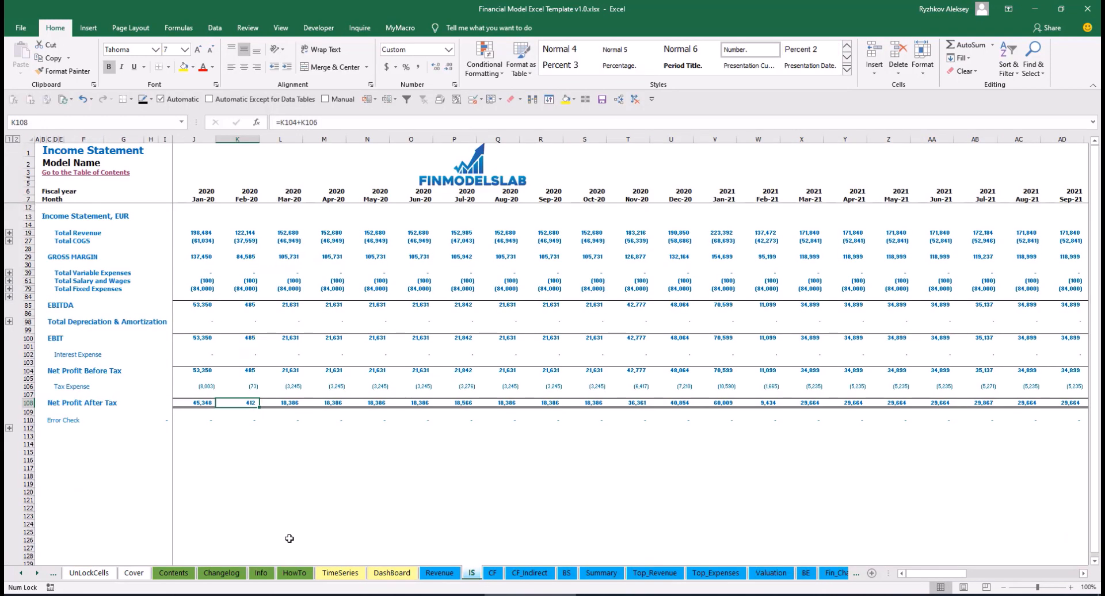
left_click(29, 388)
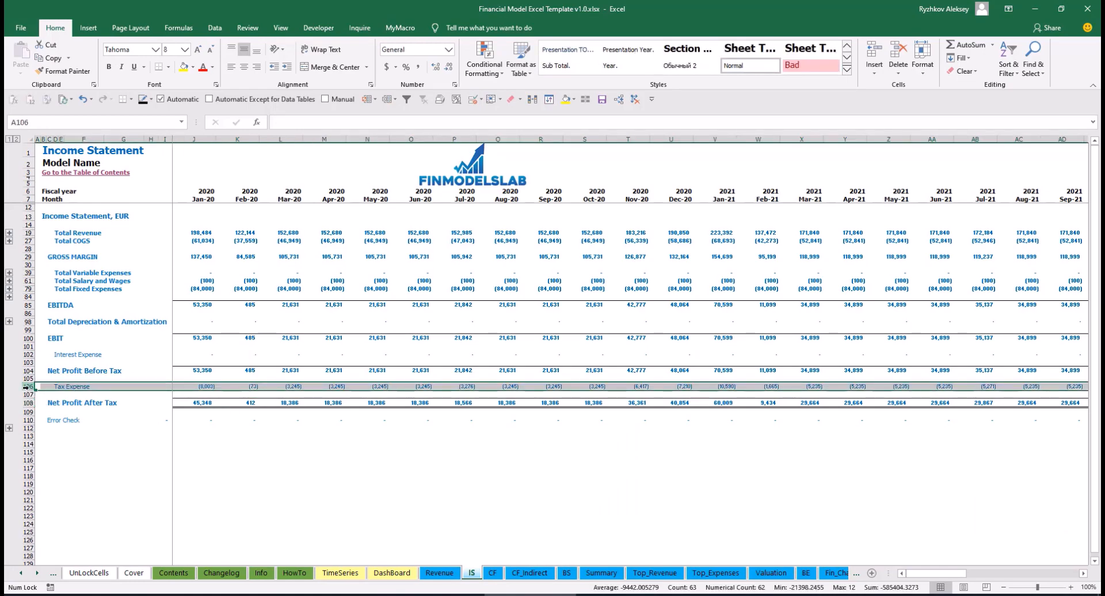